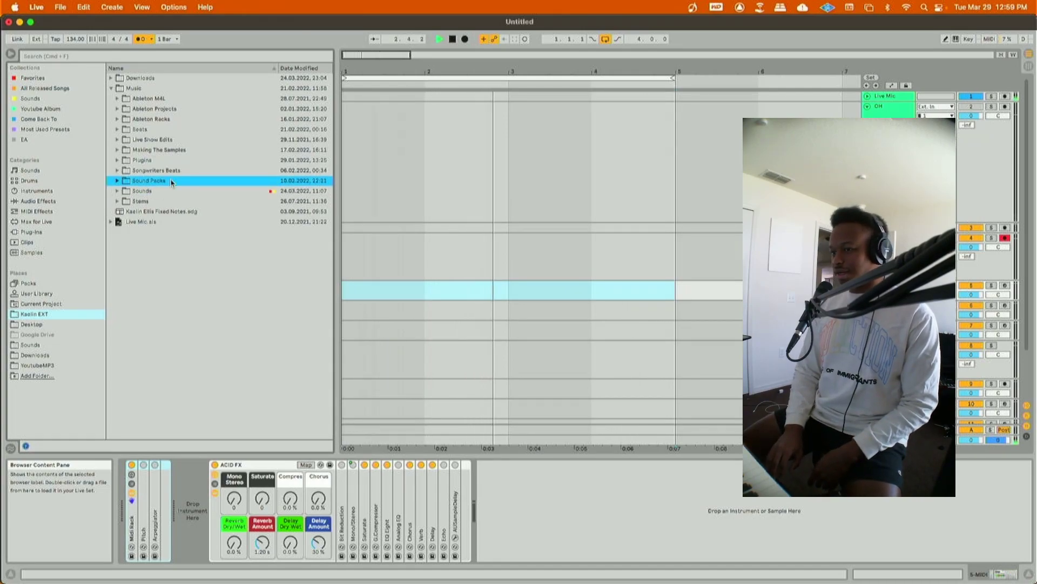
- Expand the Sound Packs folder inside Music and look through its sample packs
key(Up)
key(Down)
key(Right)
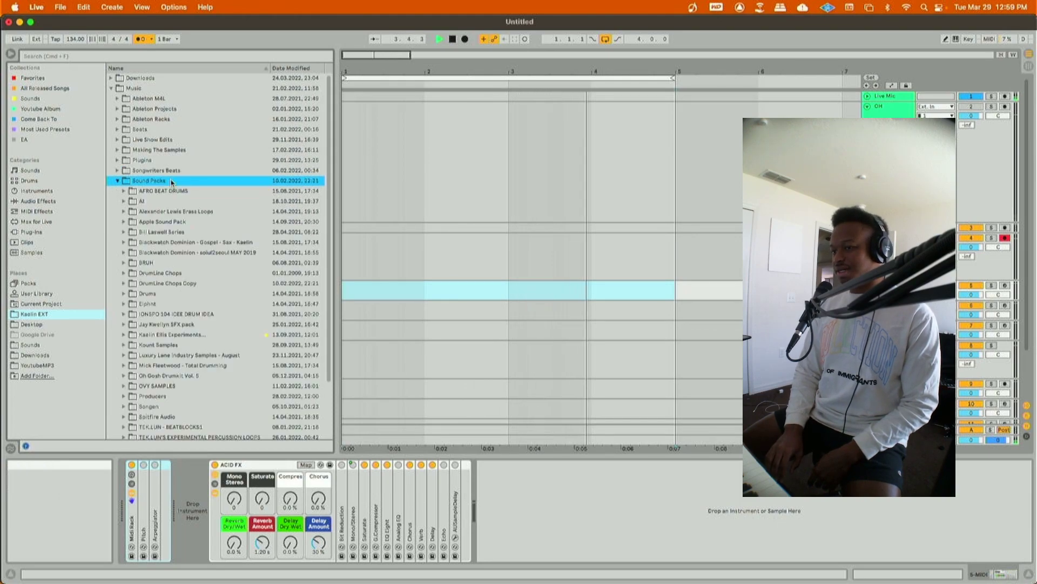
key(Down)
key(Down)
key(Down)
key(Down)
key(Down)
key(Left)
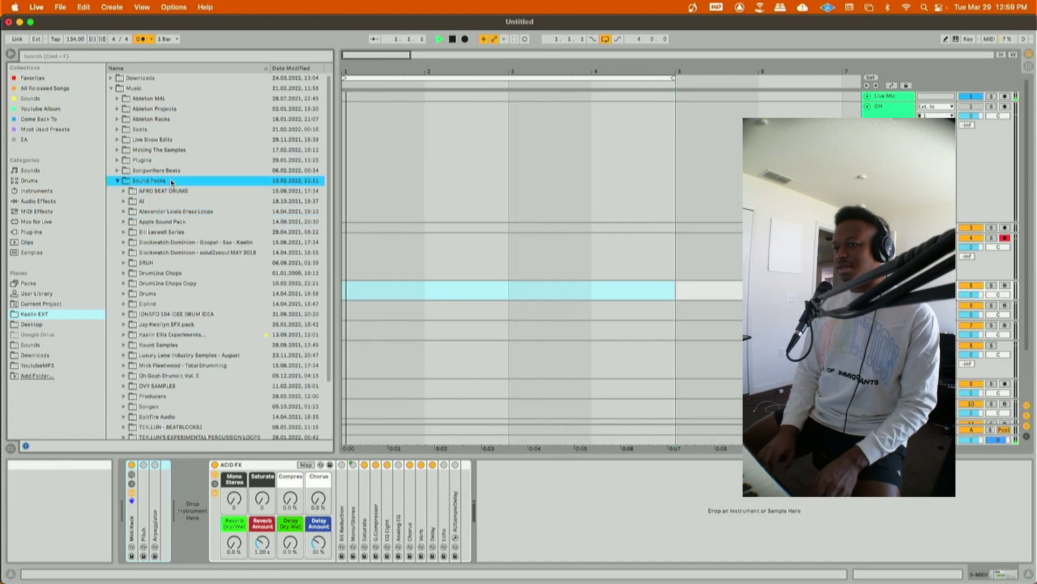
scroll(199, 211, down, 3)
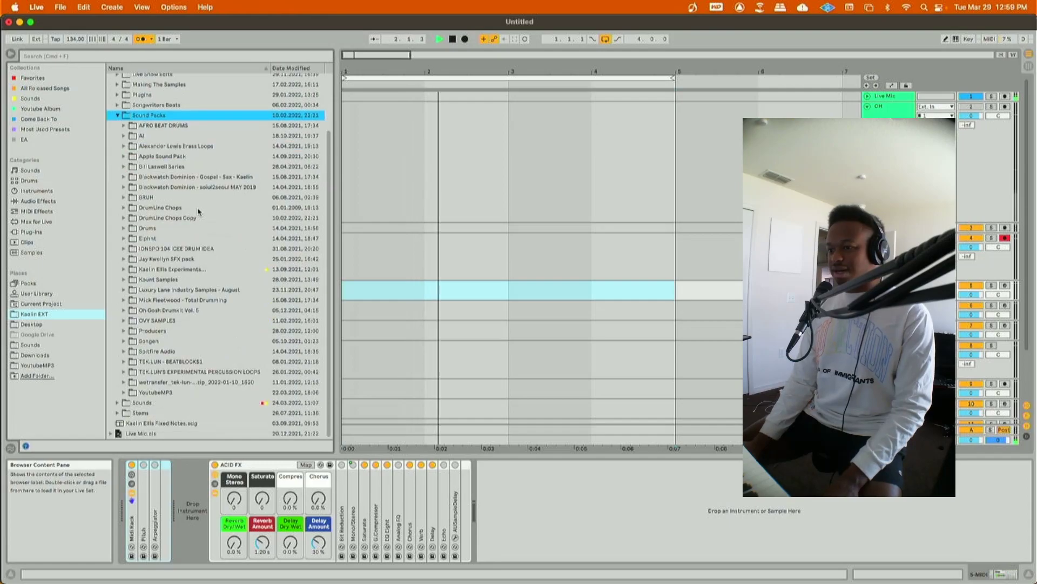
- Open the OGDV DRUMLOOPS folder inside the Oh Gosh drum kit pack
double_click(167, 311)
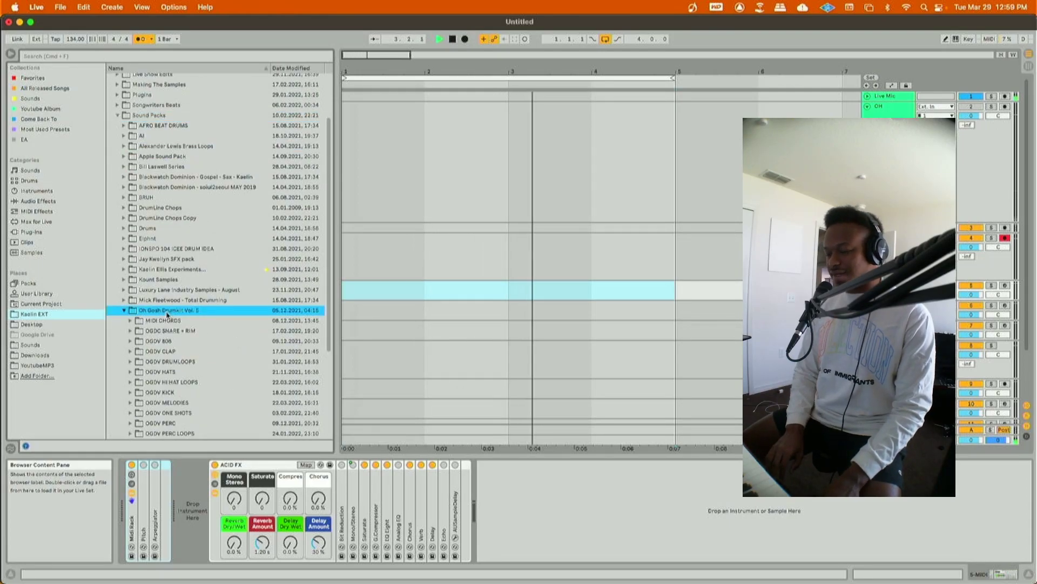
key(Down)
key(Down)
key(Down)
key(Down)
key(Down)
key(Right)
- Audition the drum loops from Bang Out through The Evening Drumloop to choose one
key(Down)
key(Down)
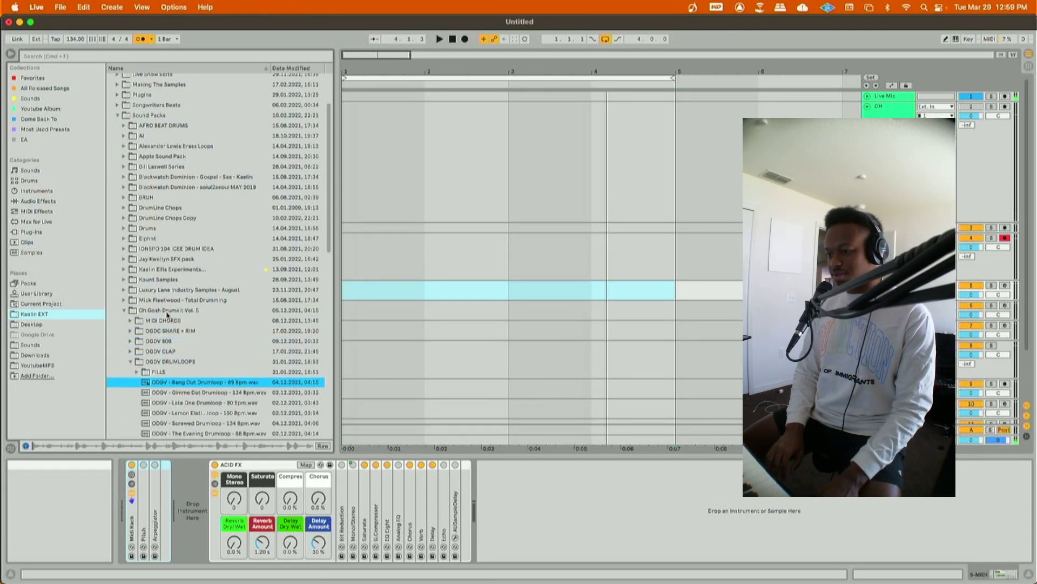
key(Down)
key(Down)
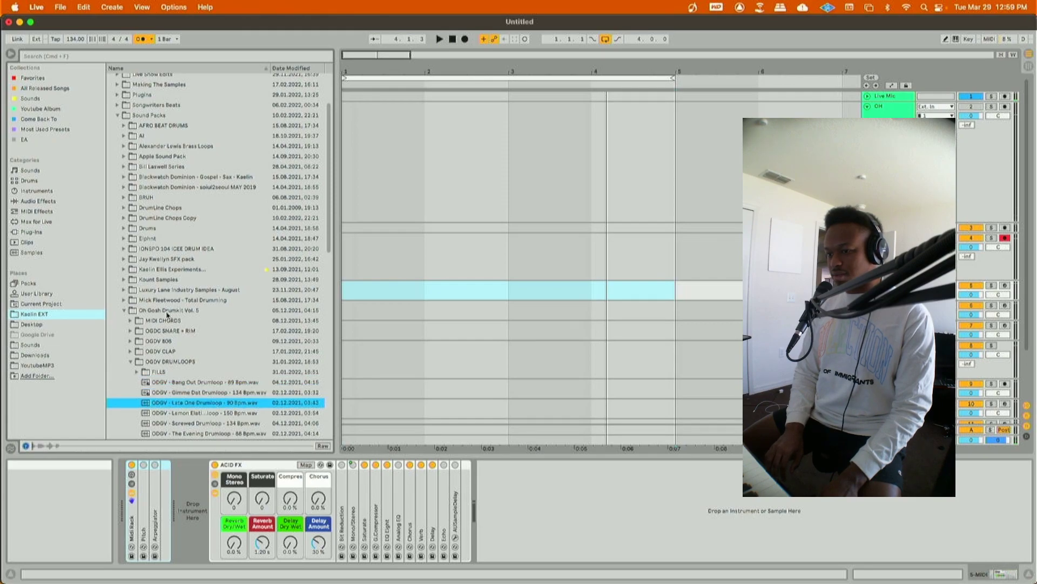
key(Down)
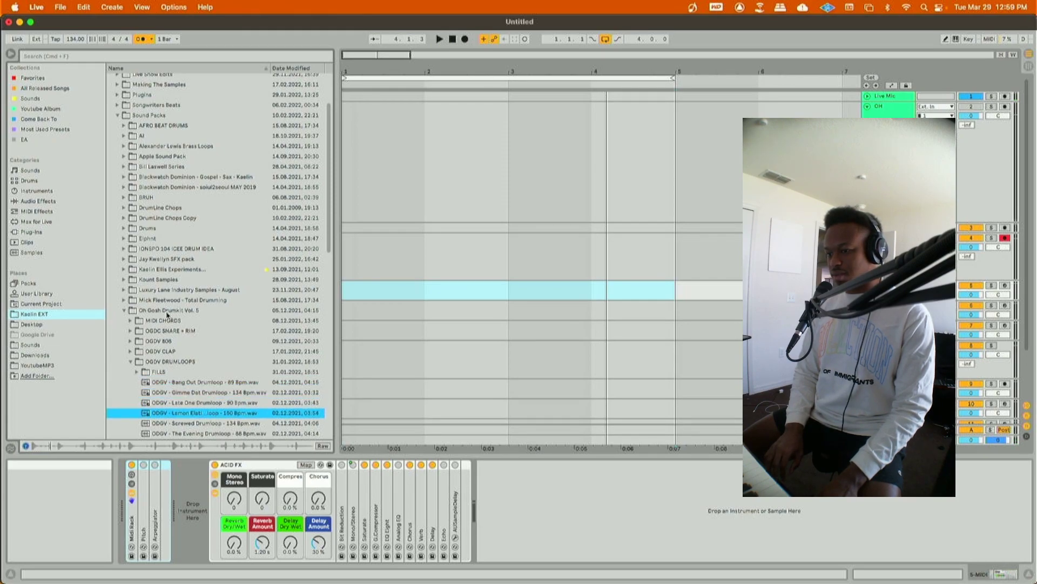
key(Down)
key(Down)
key(Down)
key(Up)
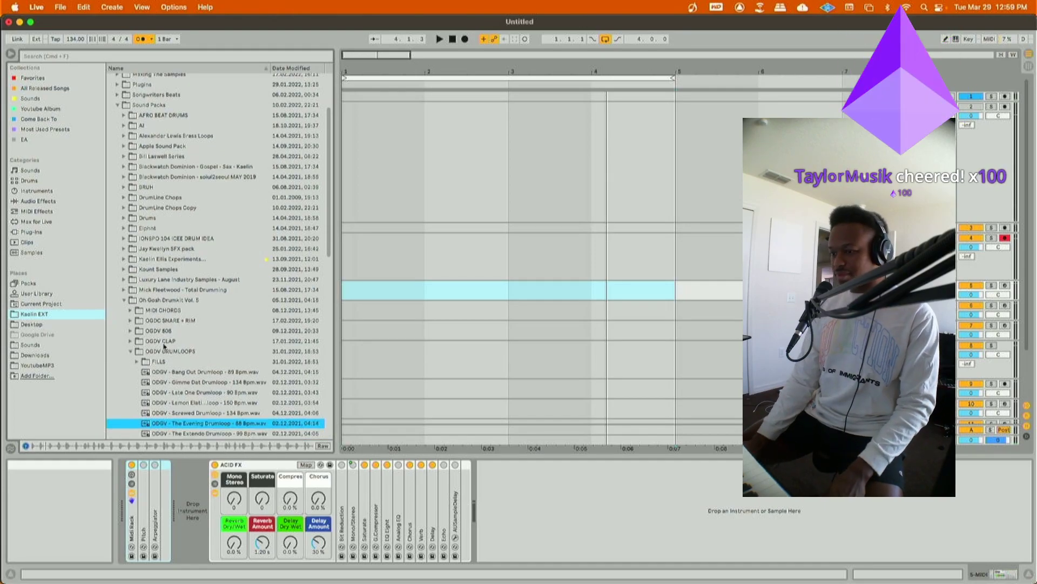
- Load The Evening Drumloop - 88 Bpm into Simpler and slice it by Region
double_click(208, 424)
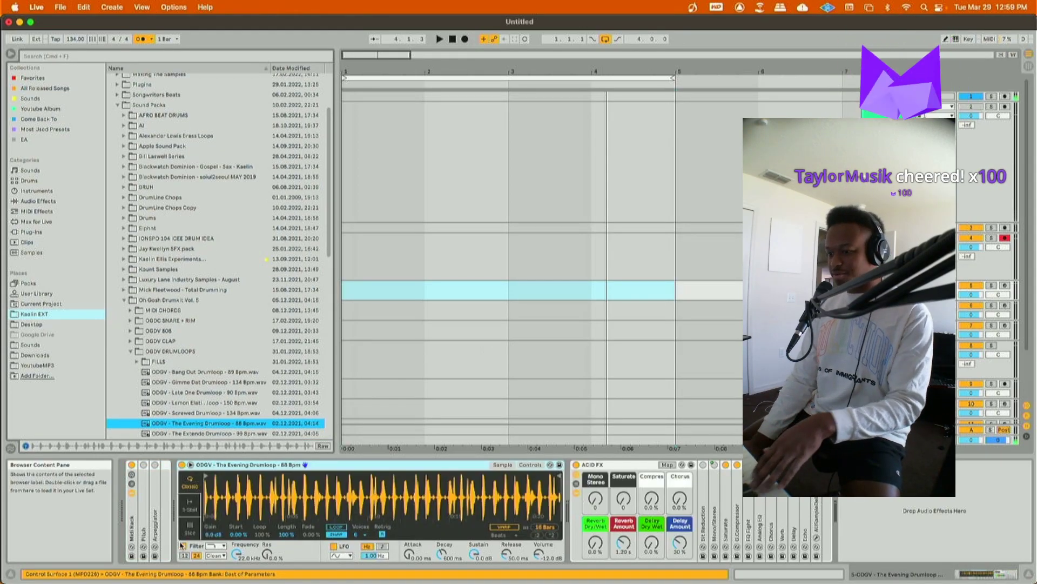
click(271, 534)
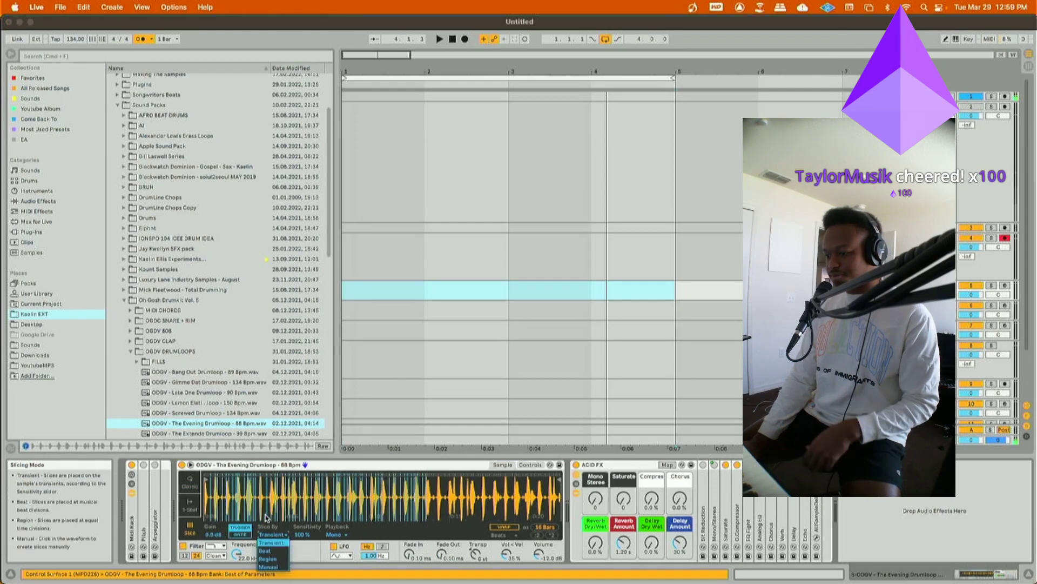
click(273, 558)
drag(520, 484, 520, 508)
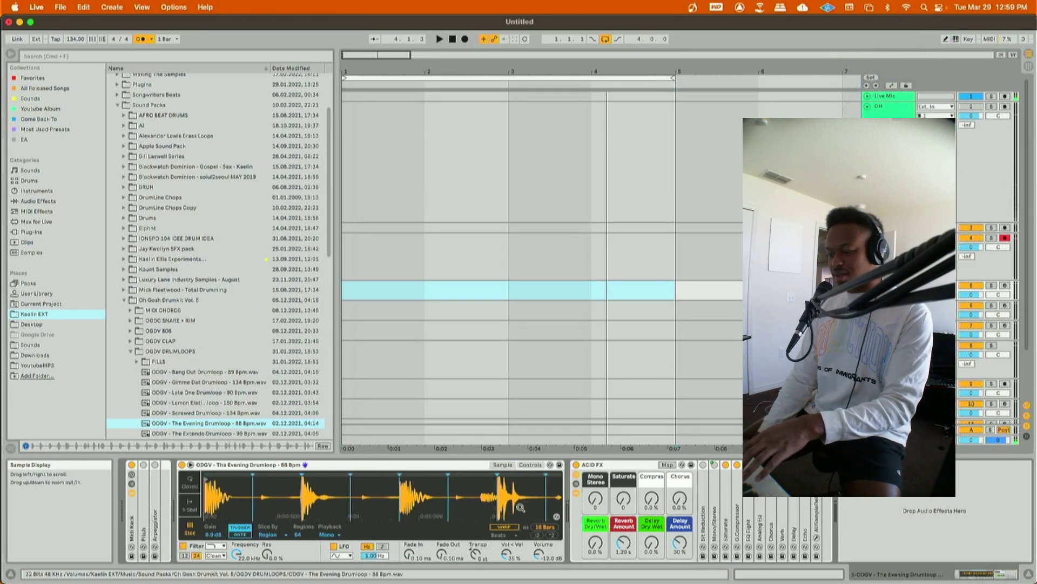
- Arm the drum loop track for recording and lower Simpler's transpose to about -8 semitones
click(1005, 285)
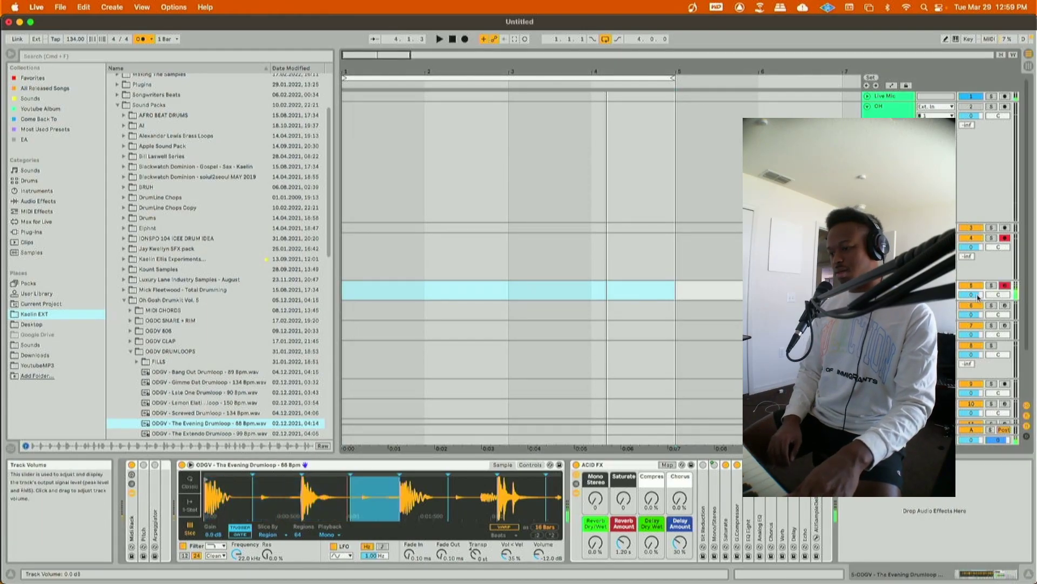
drag(475, 554, 476, 564)
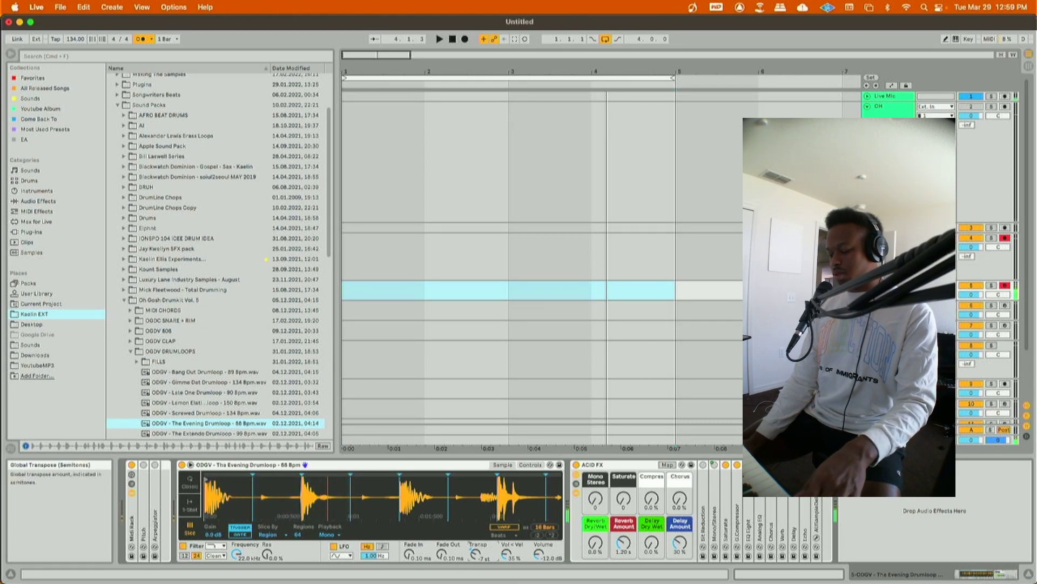
- Capture the slice pattern played over the running transport as a MIDI clip and quantize all its notes
key(space)
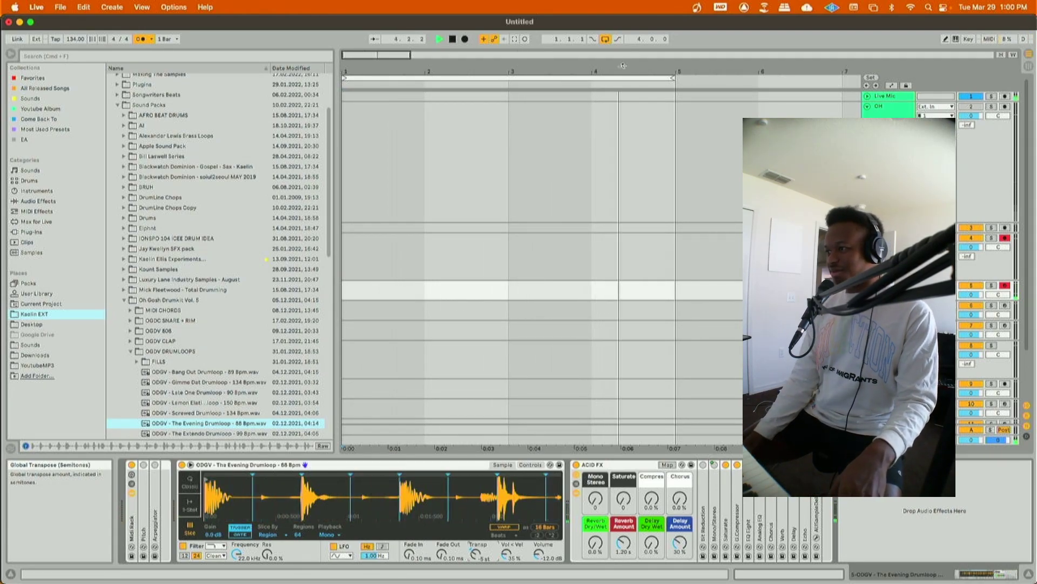
click(514, 39)
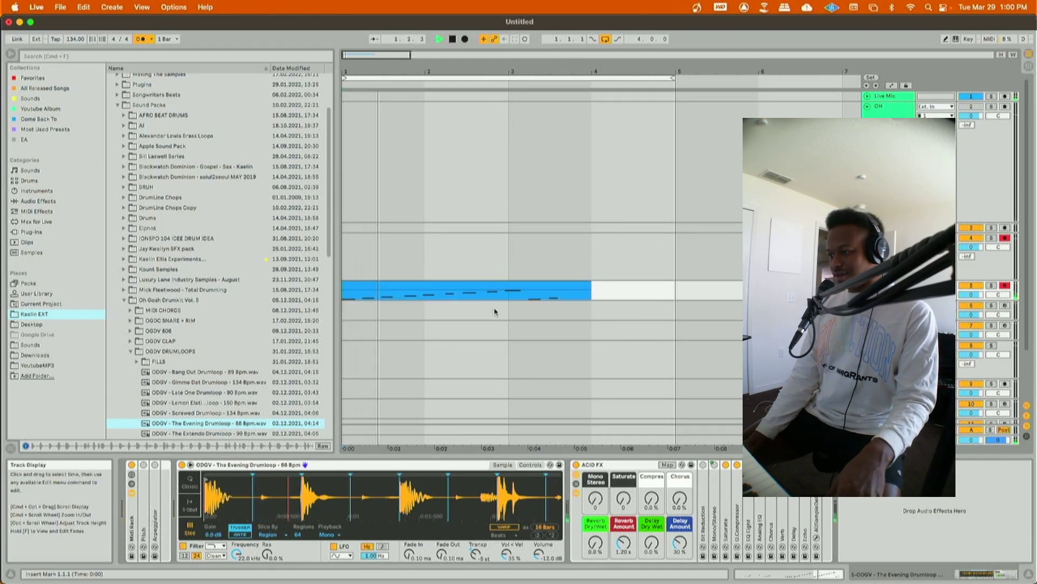
click(488, 287)
click(560, 491)
key(super+a)
key(super+u)
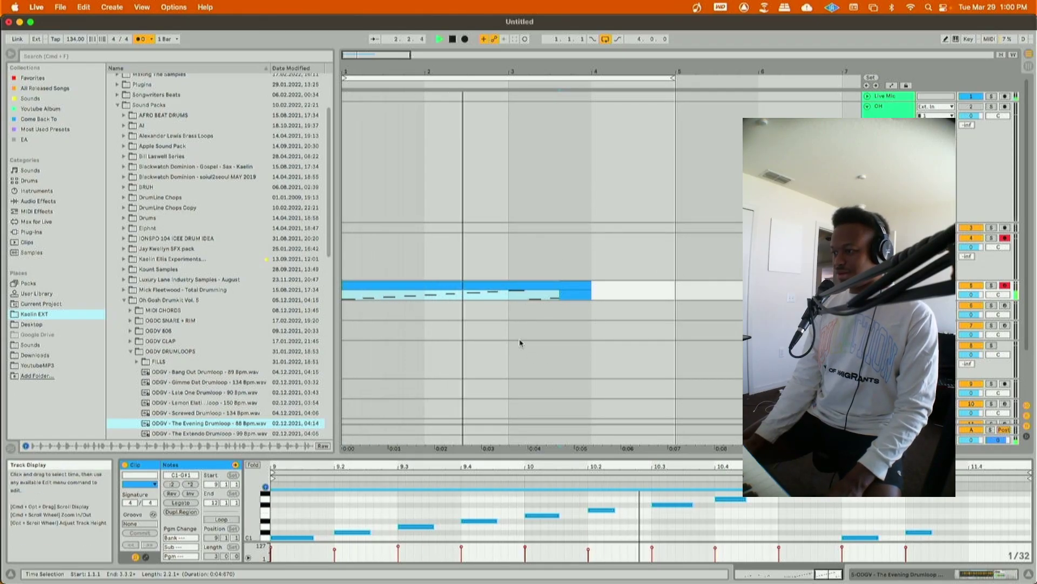
- Duplicate the first two bars of the drum loop clip into bars 3 and 4, and turn off the metronome
drag(507, 295, 307, 303)
key(super+d)
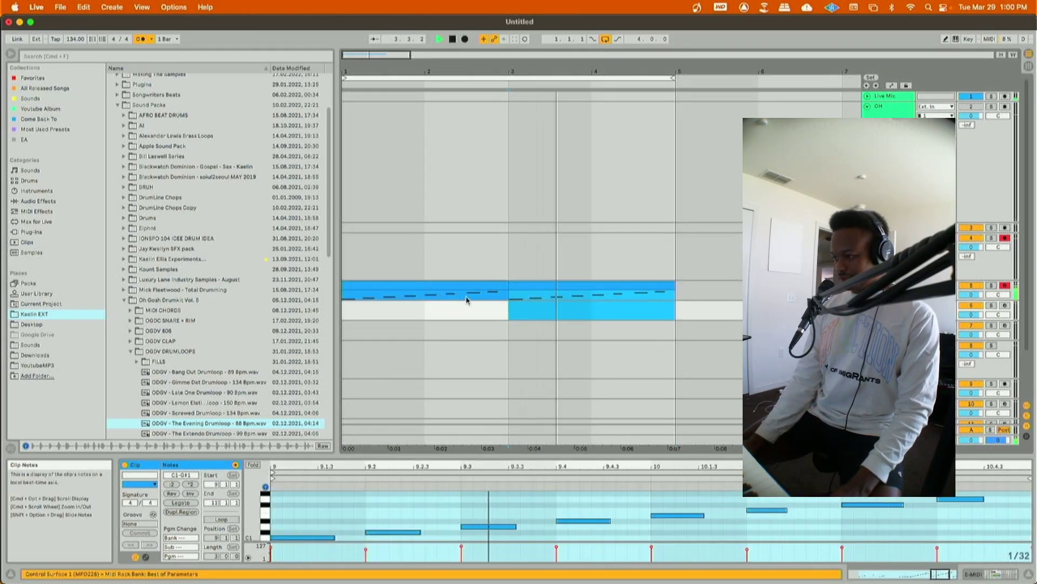
click(141, 39)
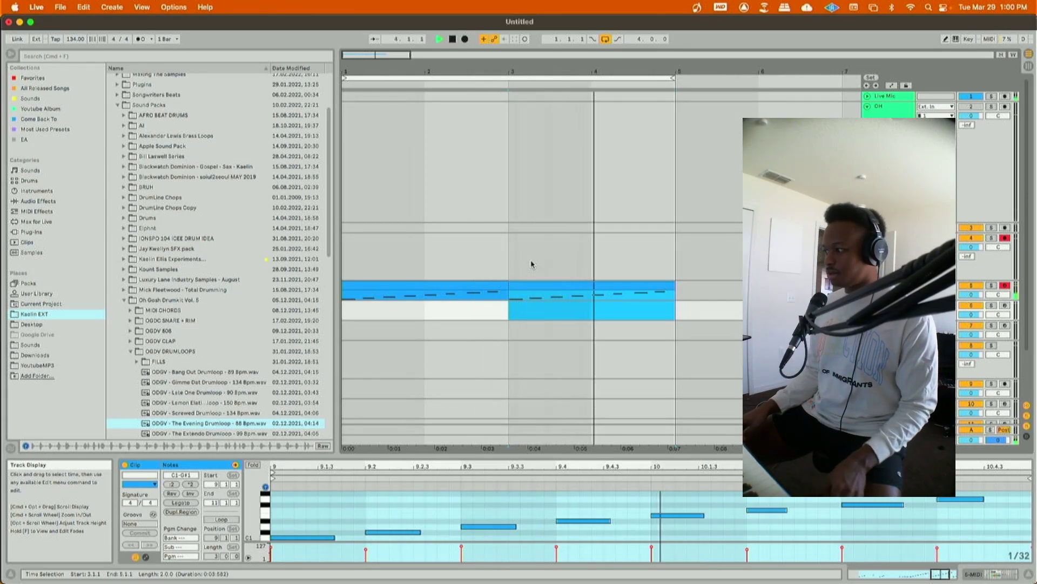
- Arm MIDI track 6 for recording and disarm the drum loop track and the AUX track
click(1005, 305)
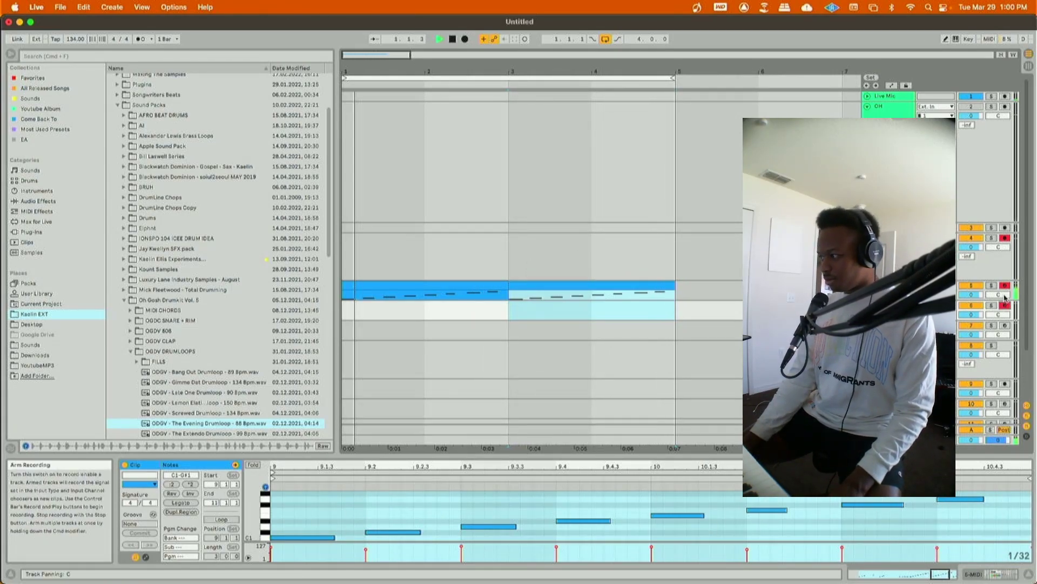
click(1005, 286)
click(1005, 237)
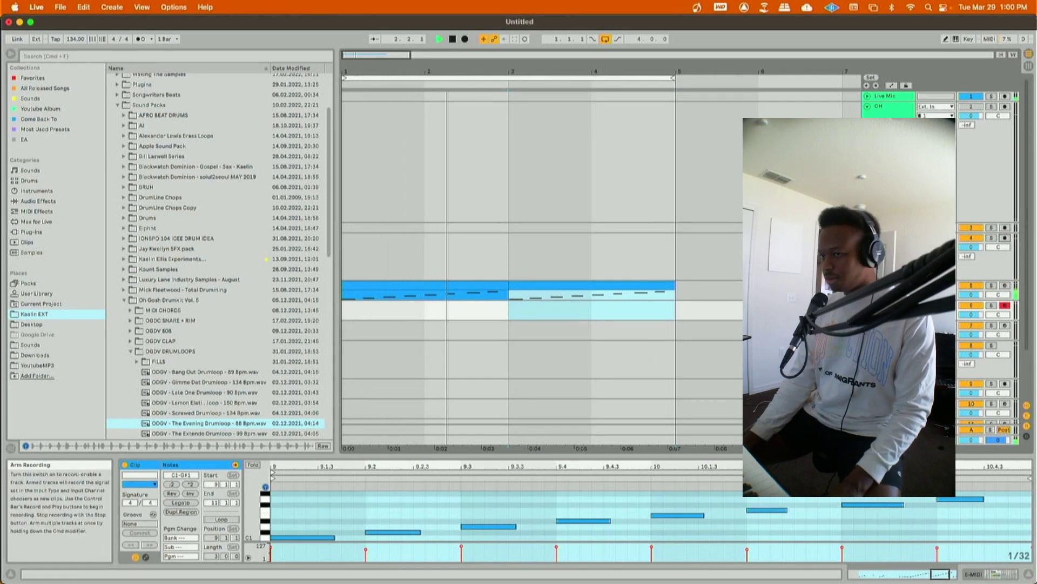
- Load Analog on track 6 and try its muted bass presets, settling on Muted Bass1 Dark
click(37, 191)
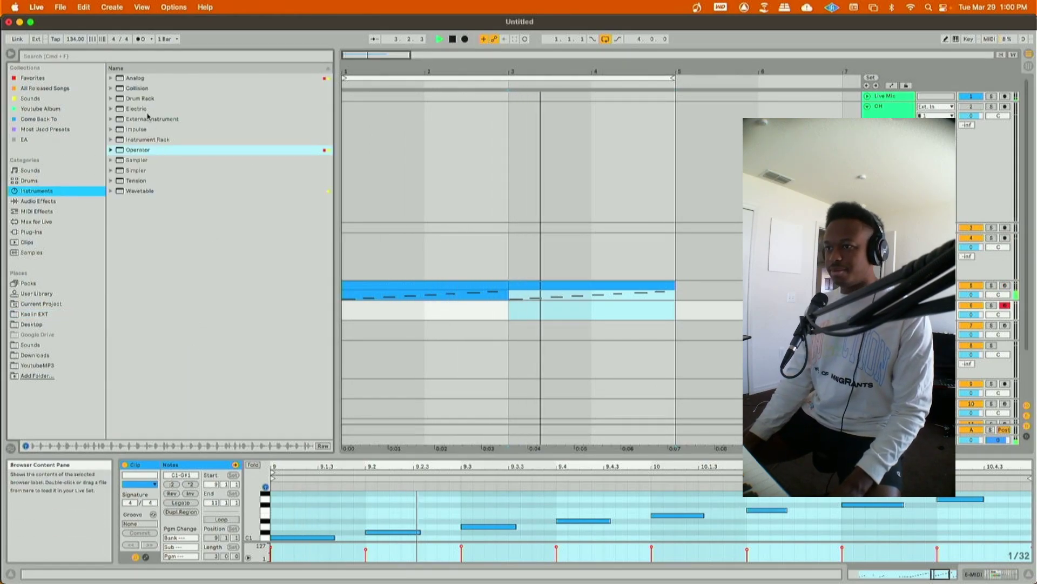
double_click(135, 78)
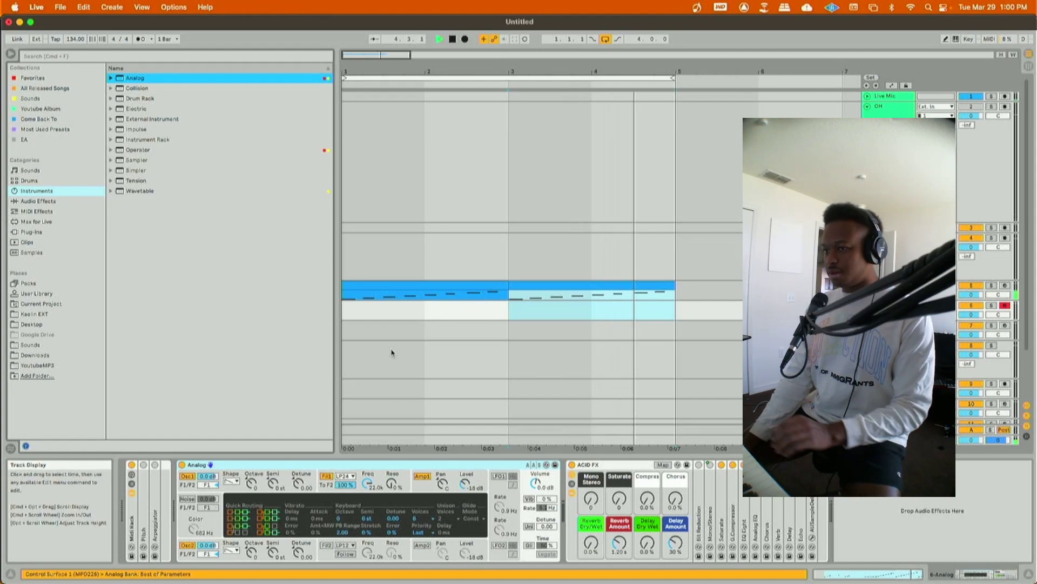
click(110, 78)
click(117, 89)
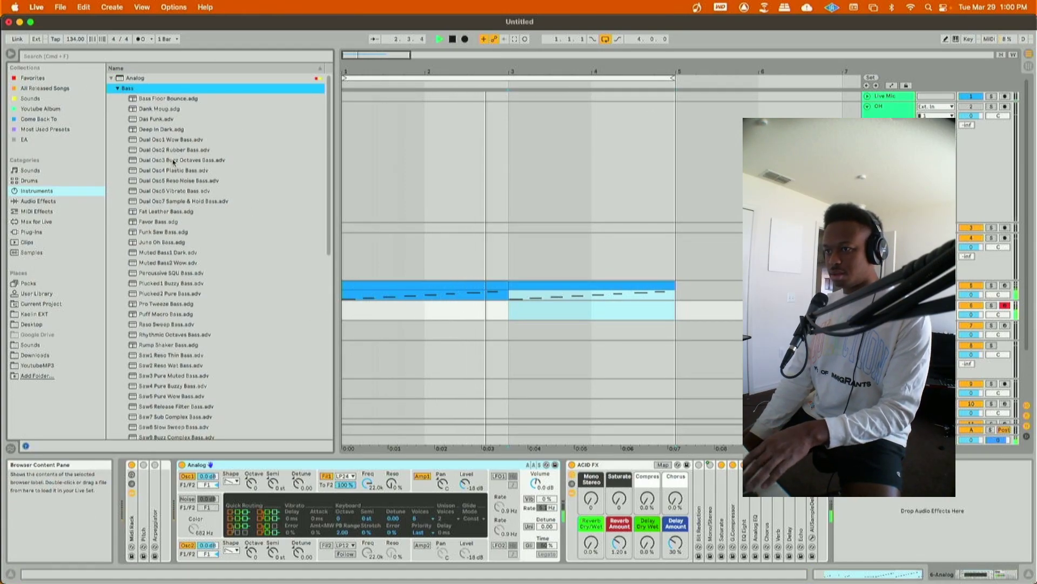
double_click(176, 252)
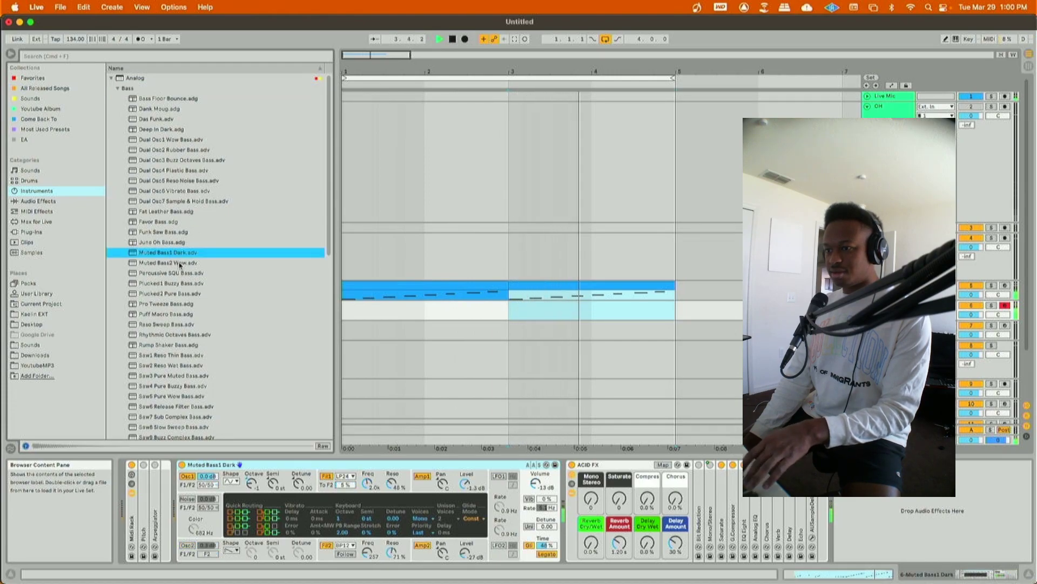
double_click(180, 263)
double_click(177, 254)
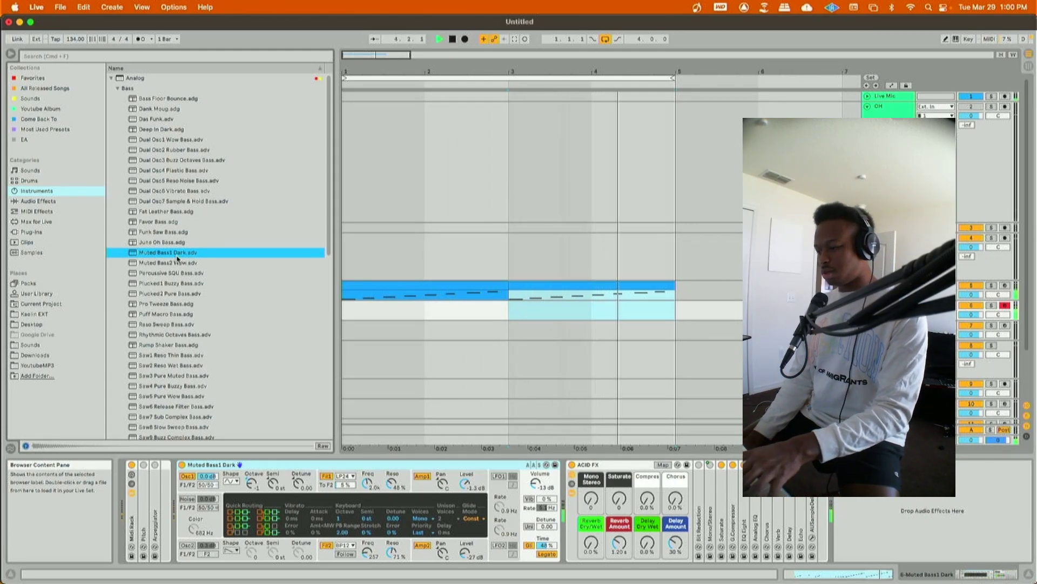
- Raise Analog's output volume to -9.6 dB and capture the played bass line as a four-bar MIDI clip
drag(536, 483, 536, 478)
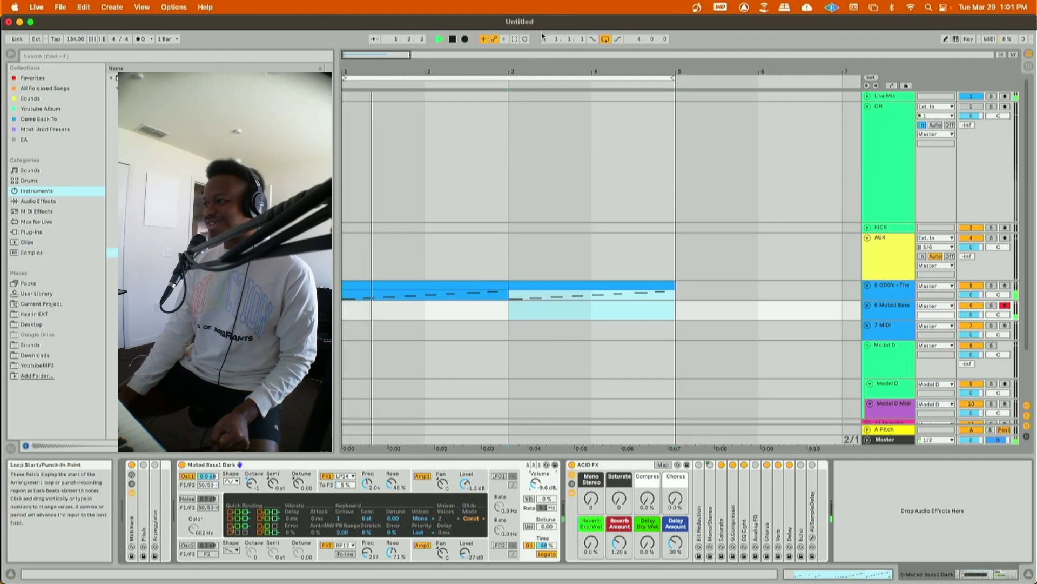
click(515, 40)
click(505, 309)
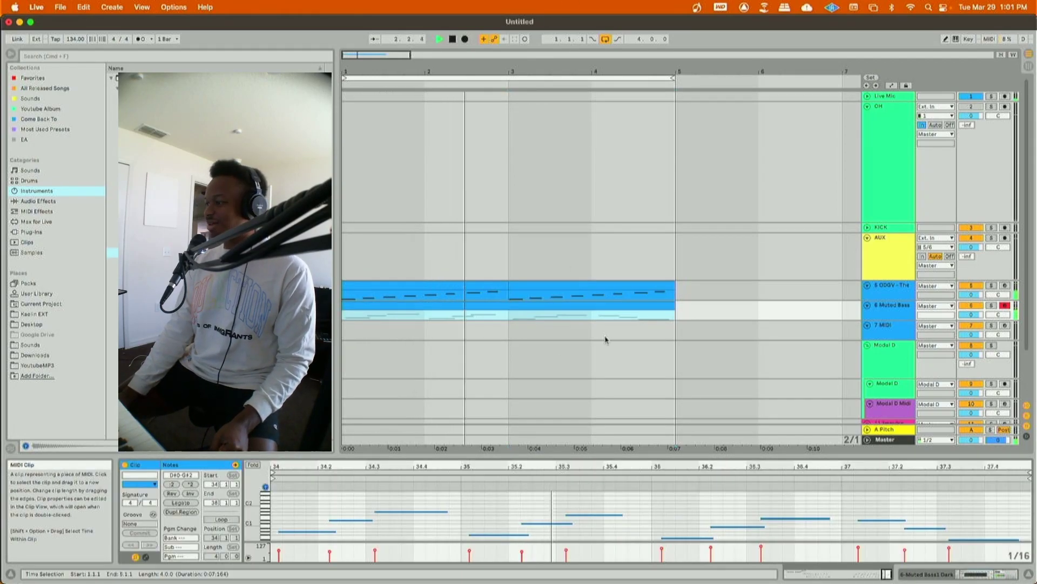
- Balance the bass sound with Analog's volume at -7.3 dB, the Saturate macro at 127 and a lower track volume
click(901, 310)
drag(536, 484, 536, 480)
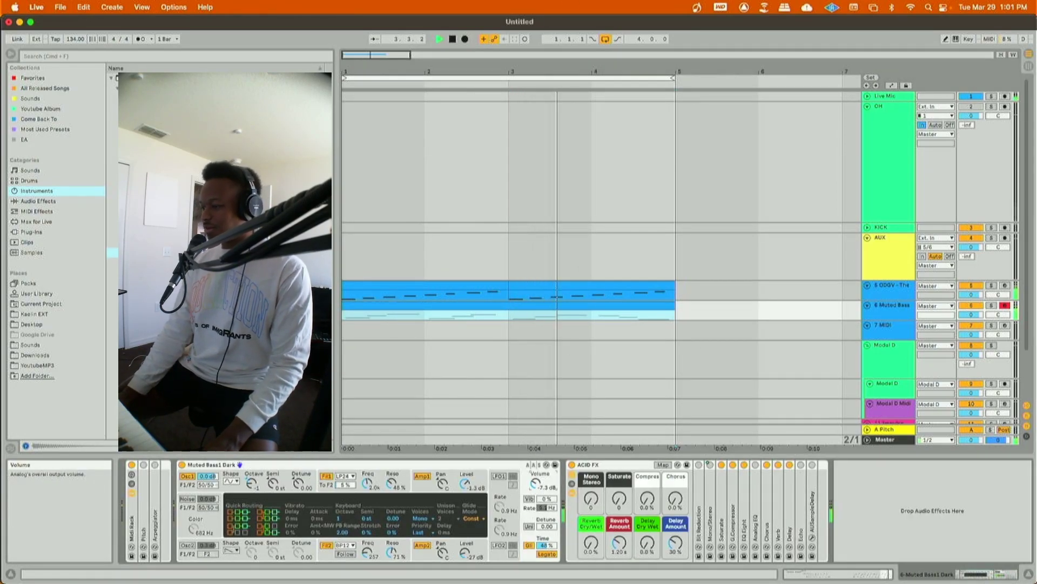
drag(619, 498, 620, 430)
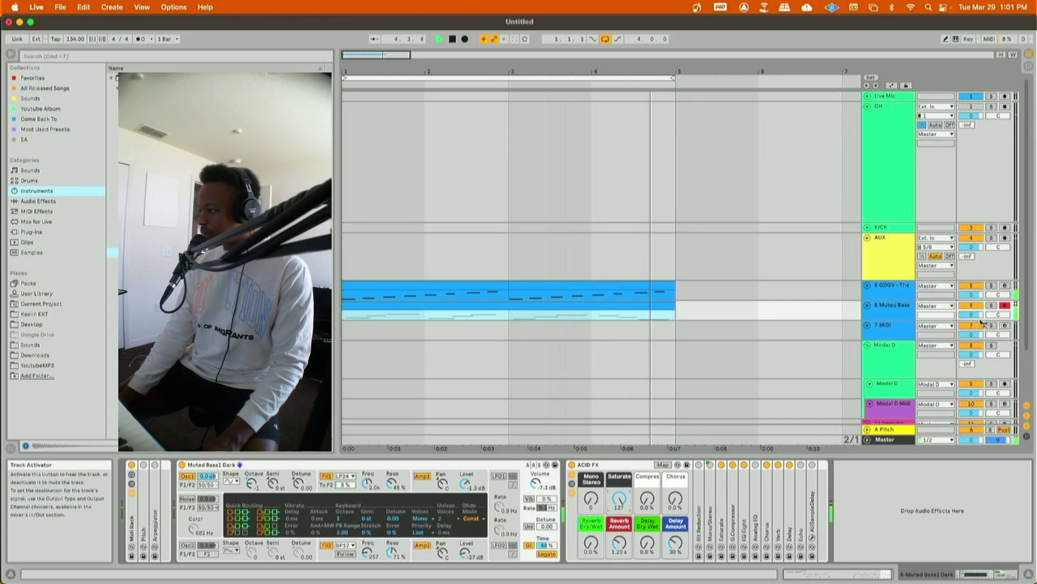
drag(971, 314, 971, 326)
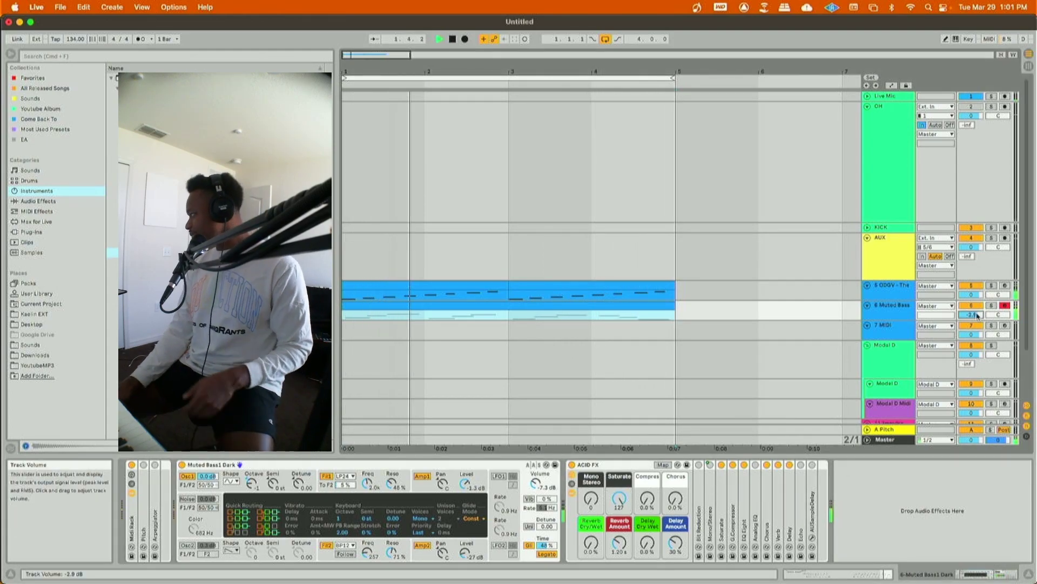
- Try quantizing the bass clip's notes to 1/4
click(404, 307)
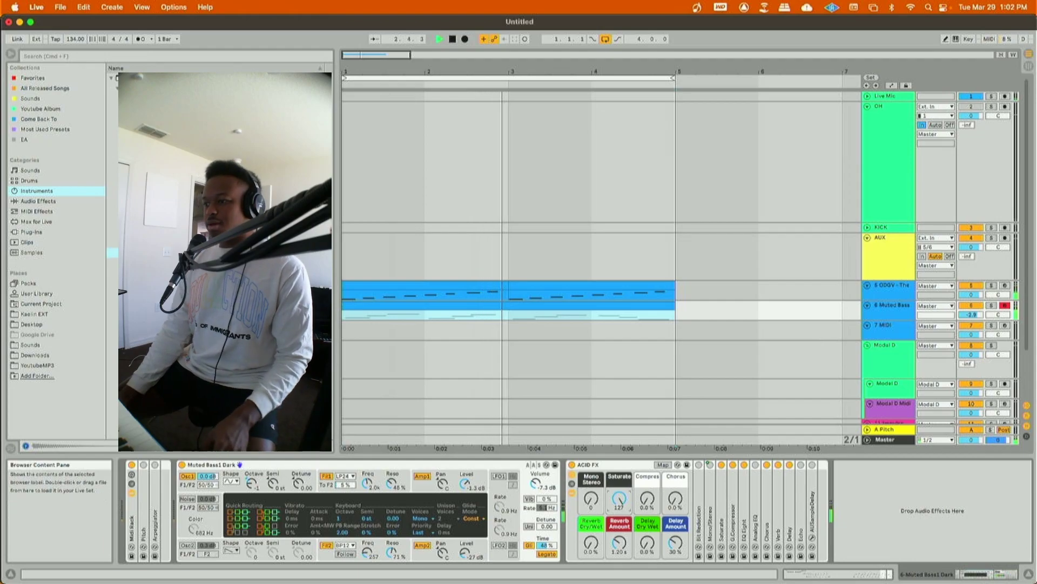
double_click(405, 307)
right_click(489, 324)
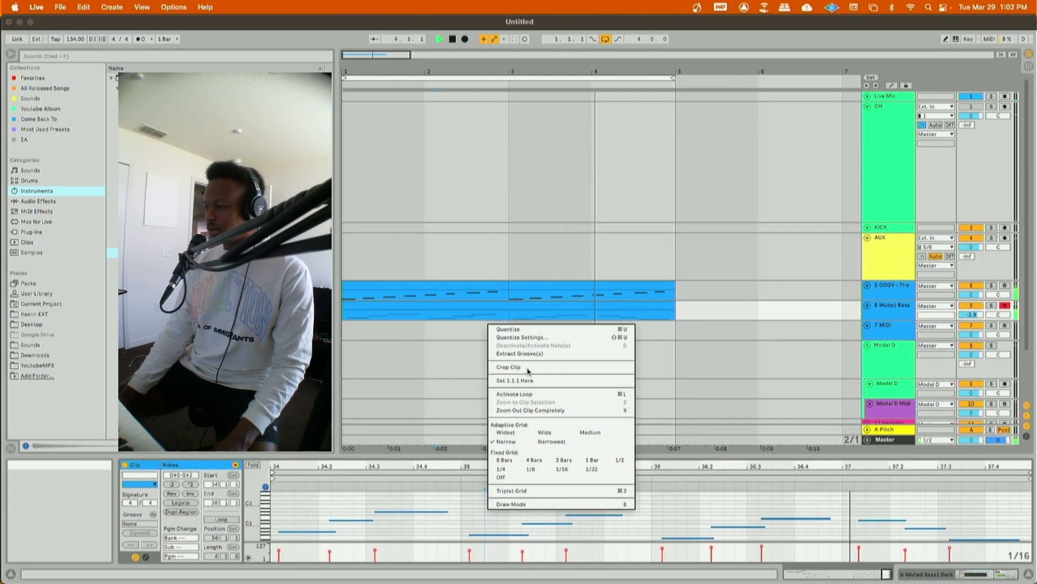
click(523, 337)
click(542, 283)
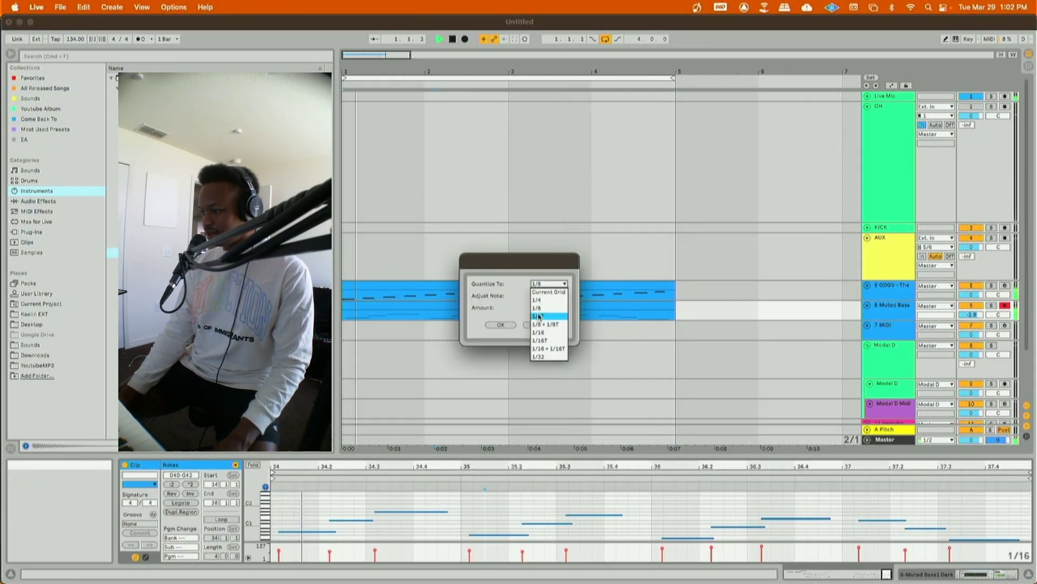
click(538, 301)
click(501, 324)
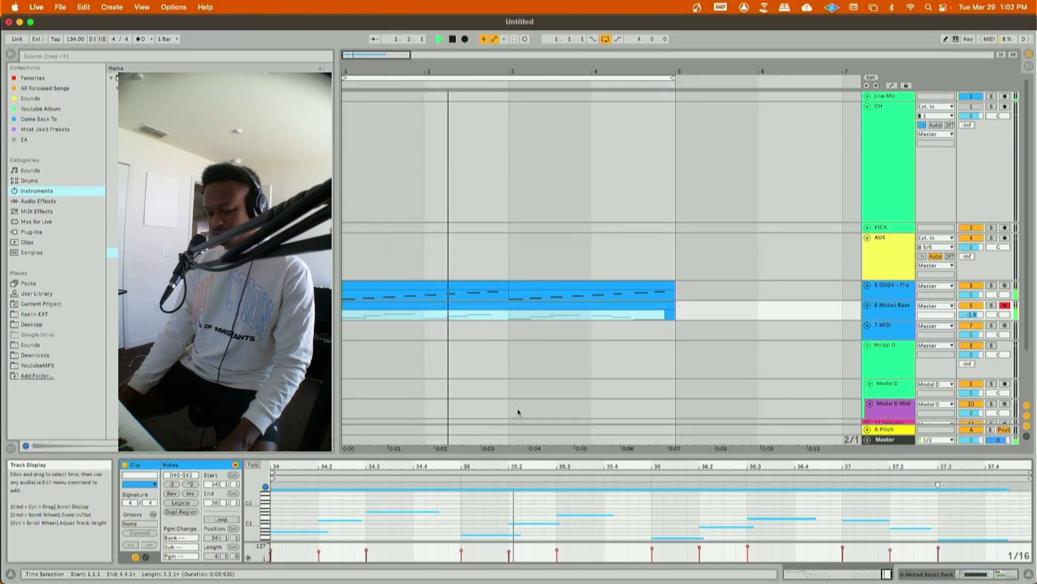
- Quantize all the notes in the Muted Bass clip
right_click(493, 318)
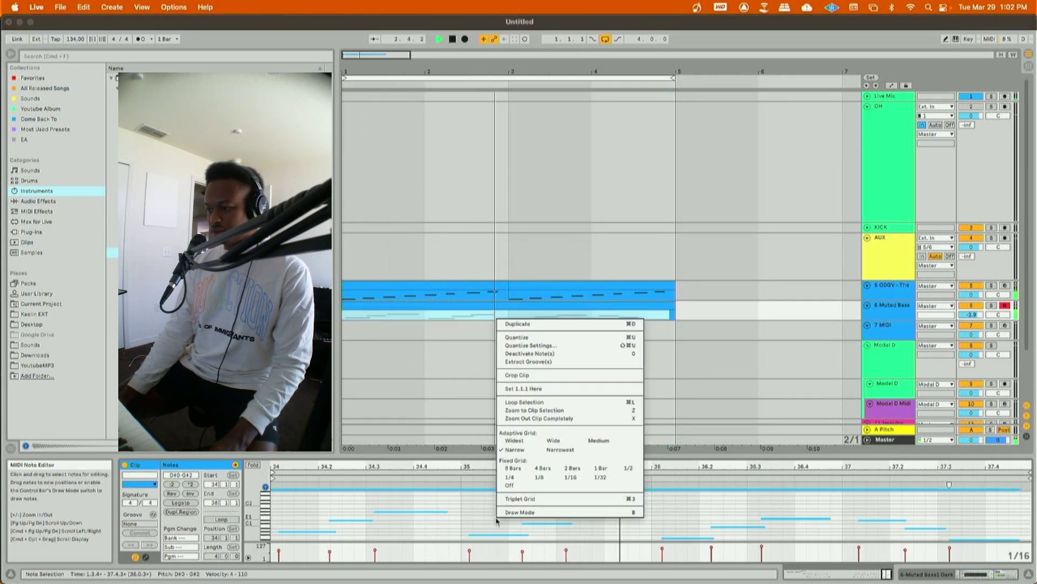
click(518, 340)
click(501, 324)
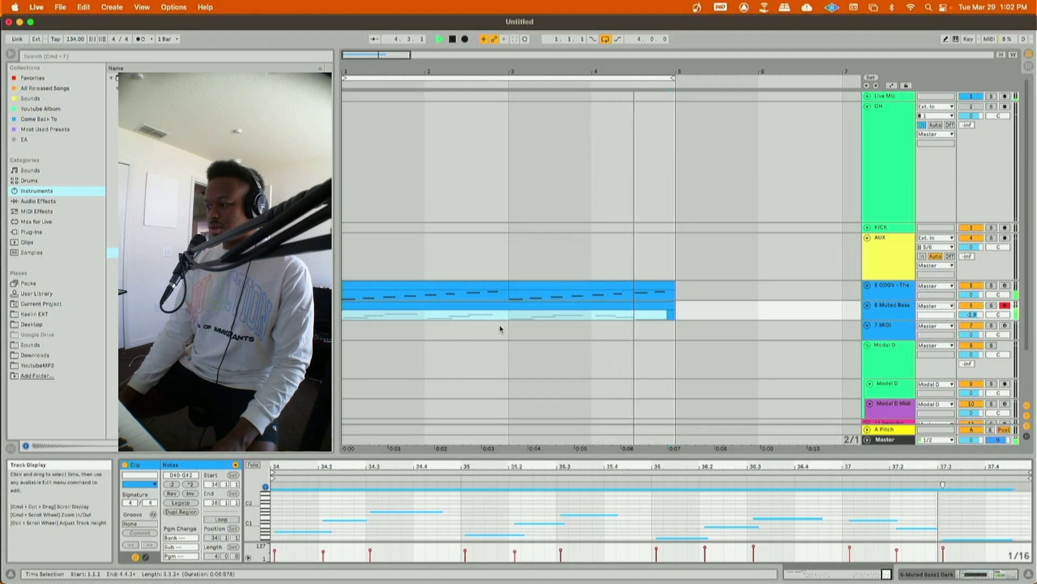
- Unfold the AUSampleDelay effect in the Muted Bass track's device chain
click(869, 316)
double_click(868, 316)
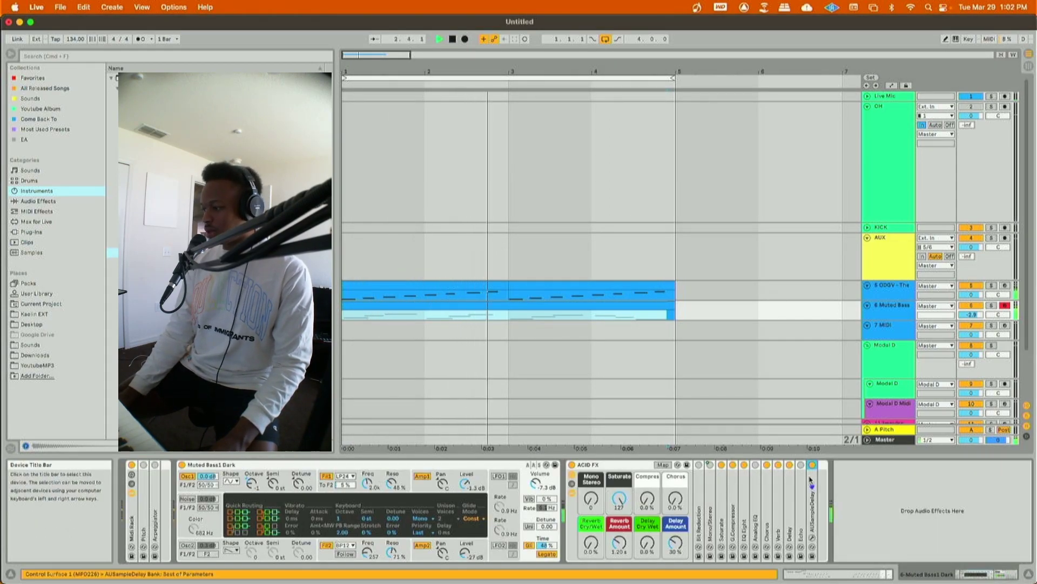
click(821, 465)
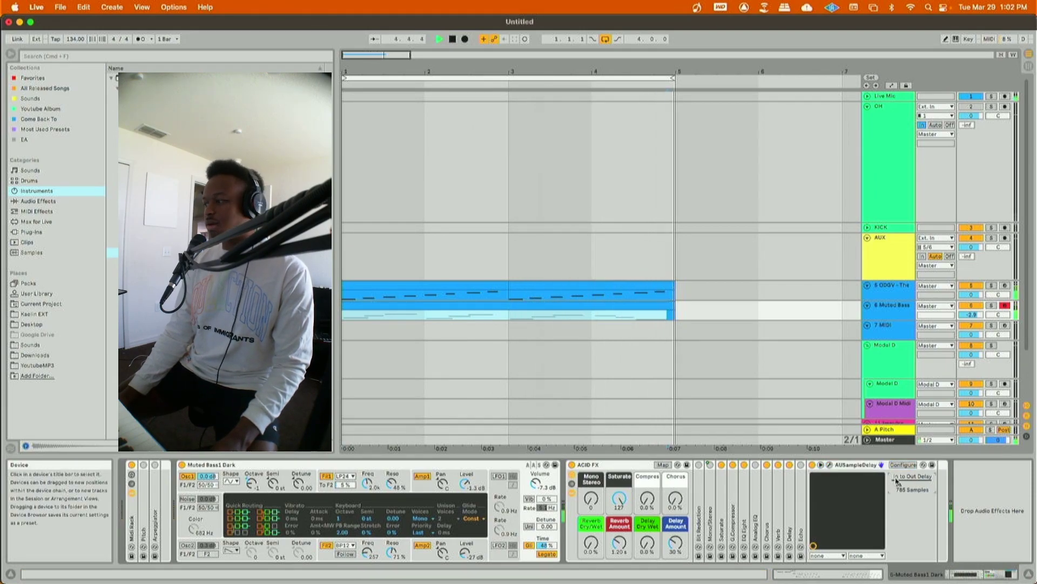
- Select the empty MIDI track 7 and raise the project tempo to 146 BPM
click(884, 326)
drag(75, 39, 75, 26)
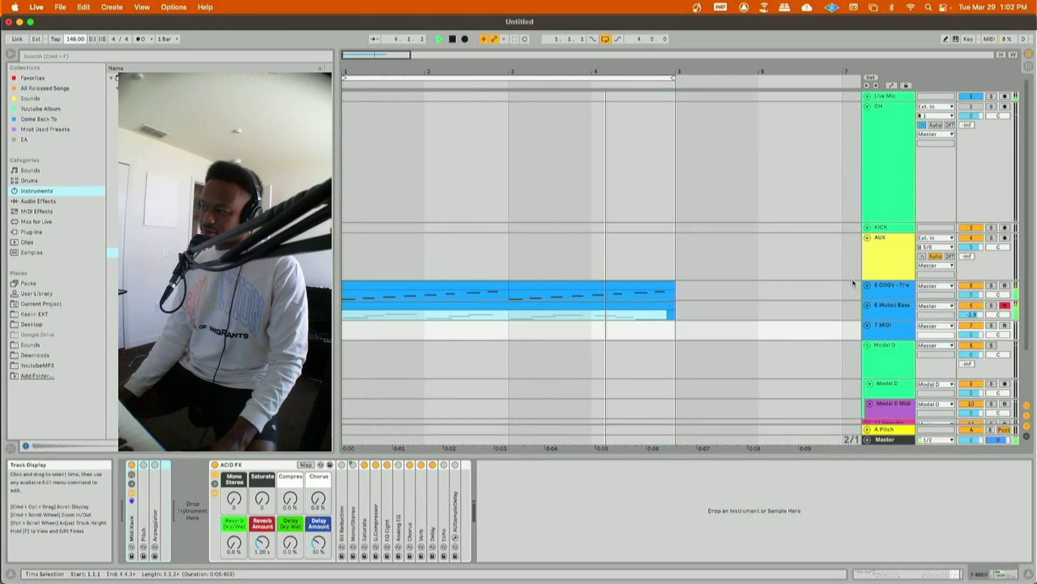
- Arm MIDI track 7 for recording and load Addictive Keys from the Favorites collection onto it
click(1005, 326)
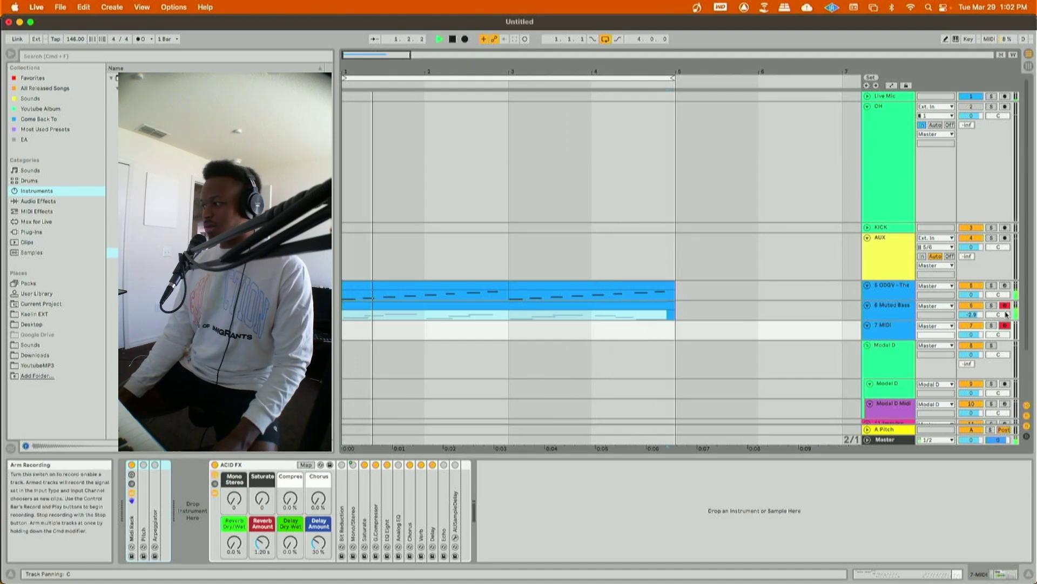
click(32, 78)
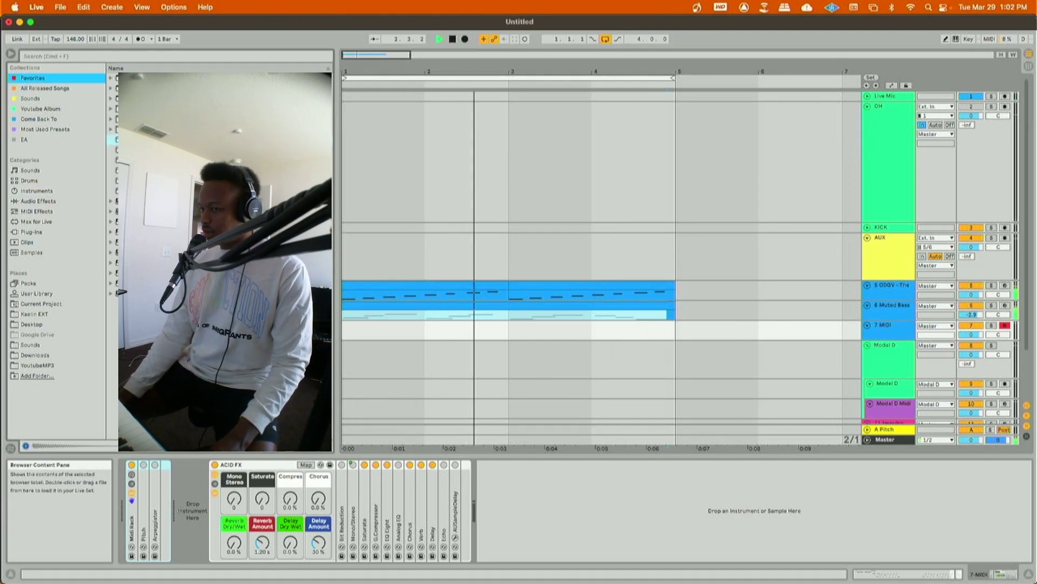
click(162, 201)
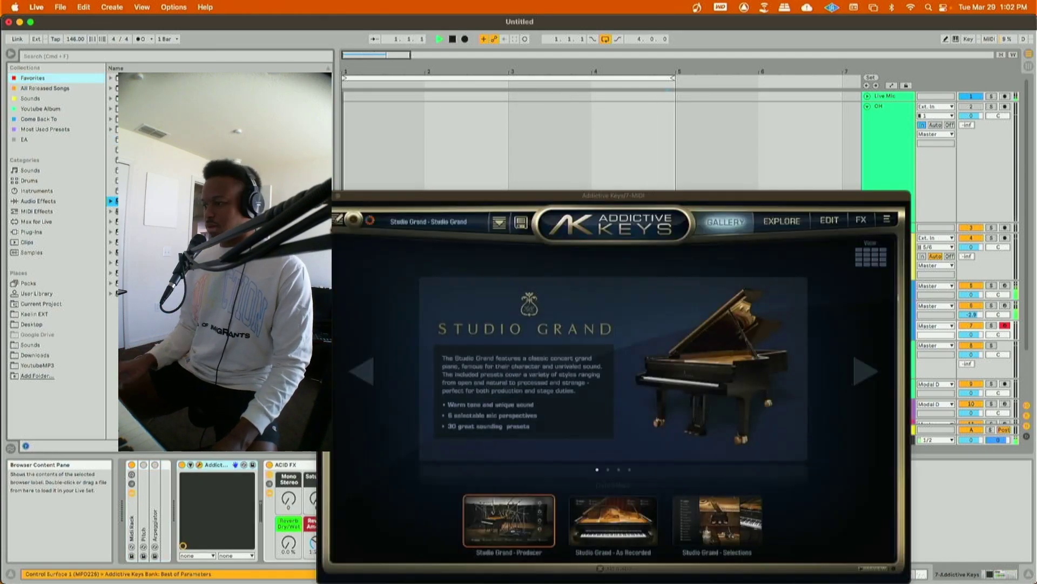
- Filter the Addictive Keys preset browser to My Presets, audition some sounds and settle on the custom Modern Upright preset
key(super+alt+p)
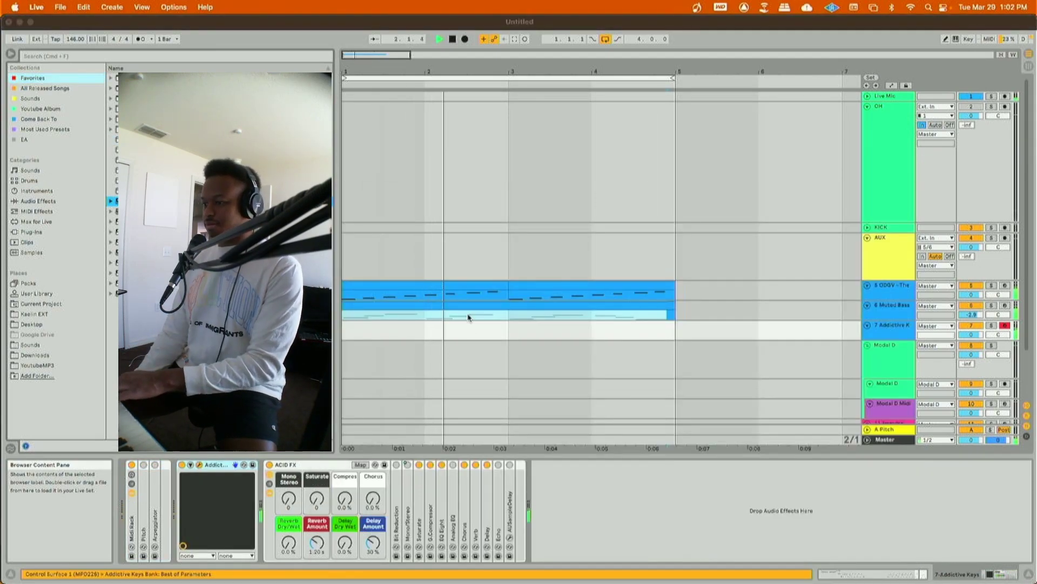
key(super+alt+p)
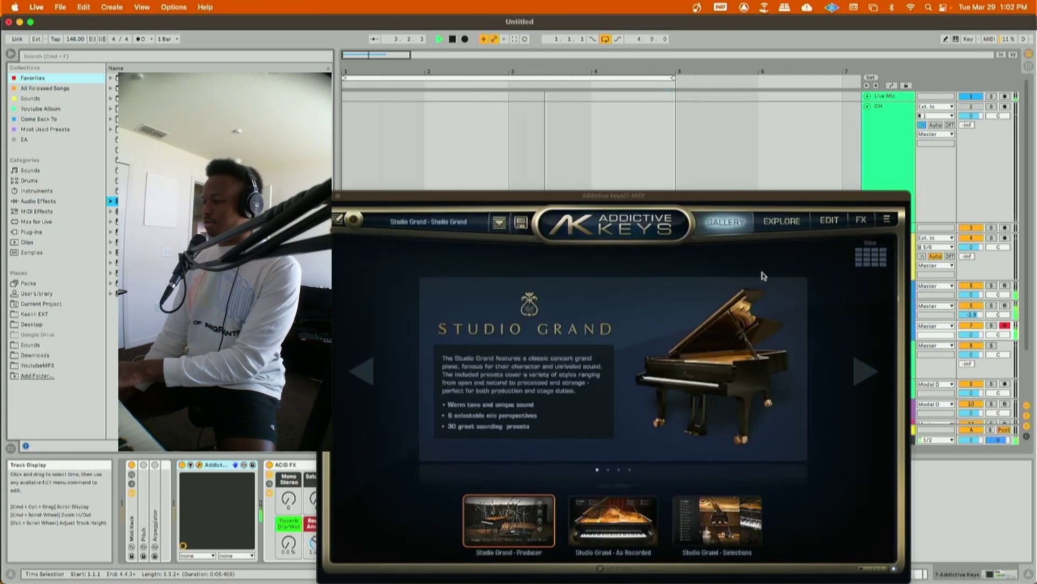
drag(464, 202, 464, 195)
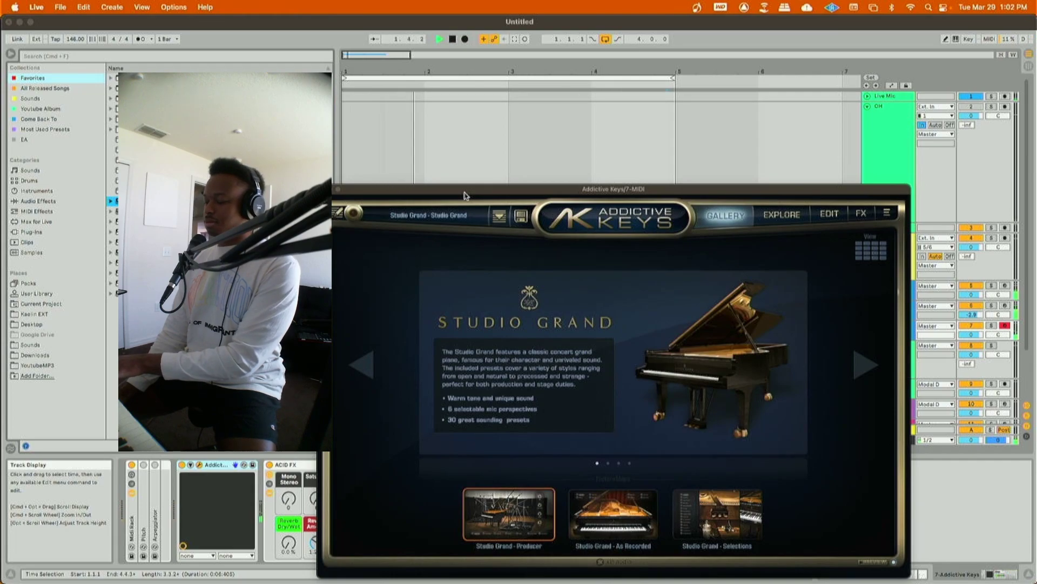
drag(467, 194, 469, 118)
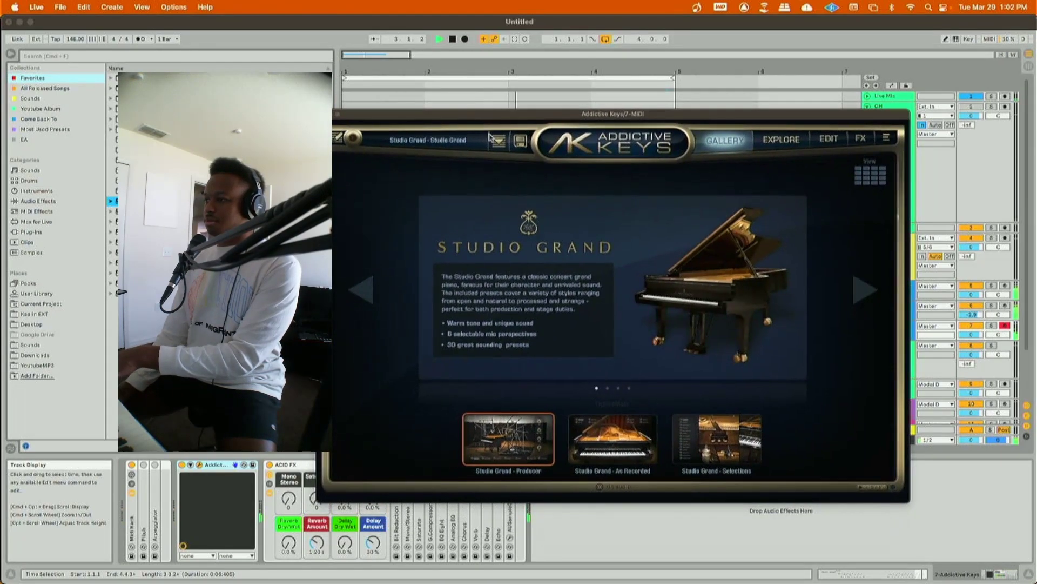
click(498, 141)
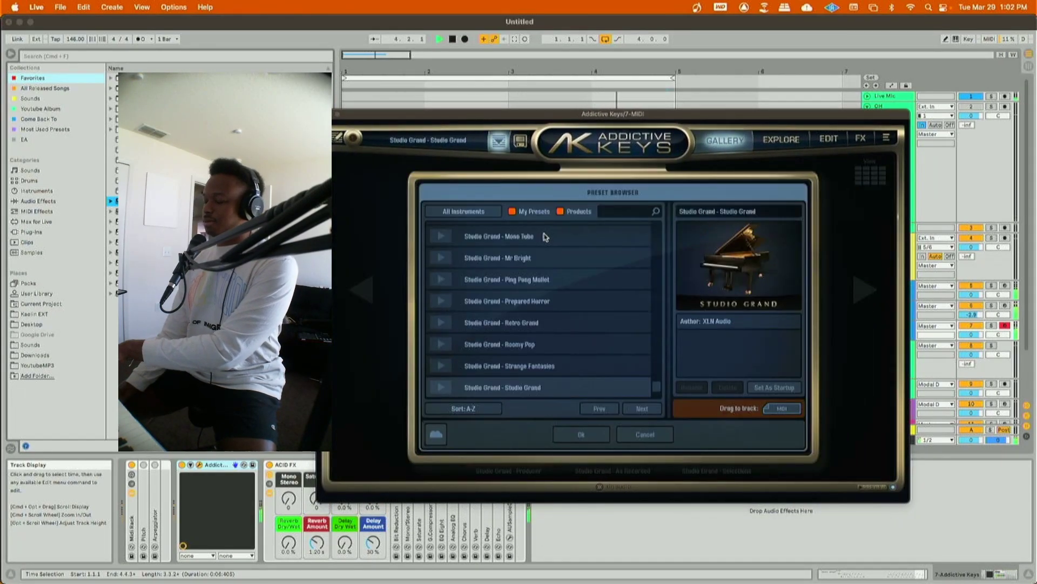
click(545, 237)
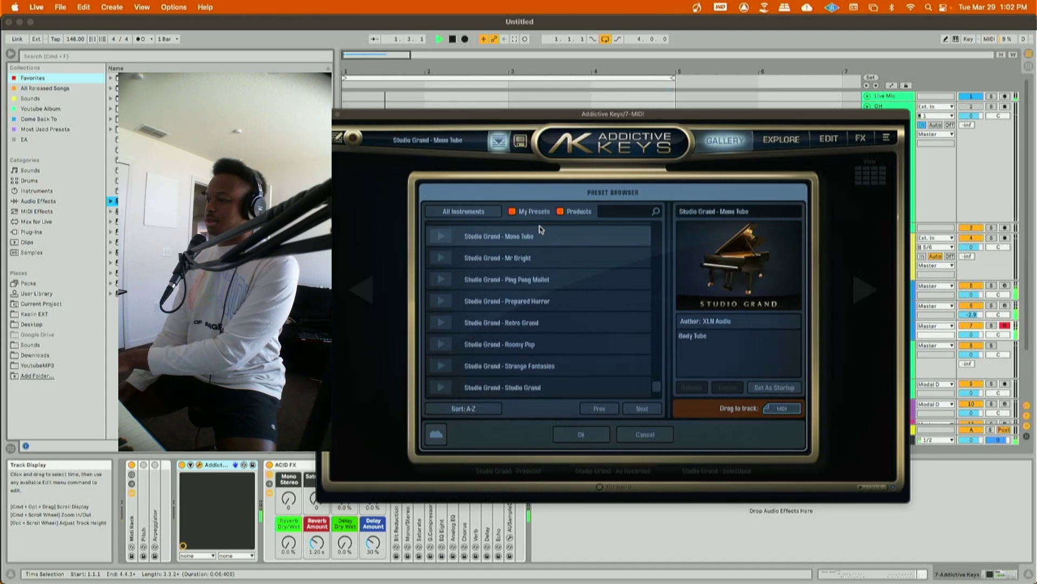
click(560, 211)
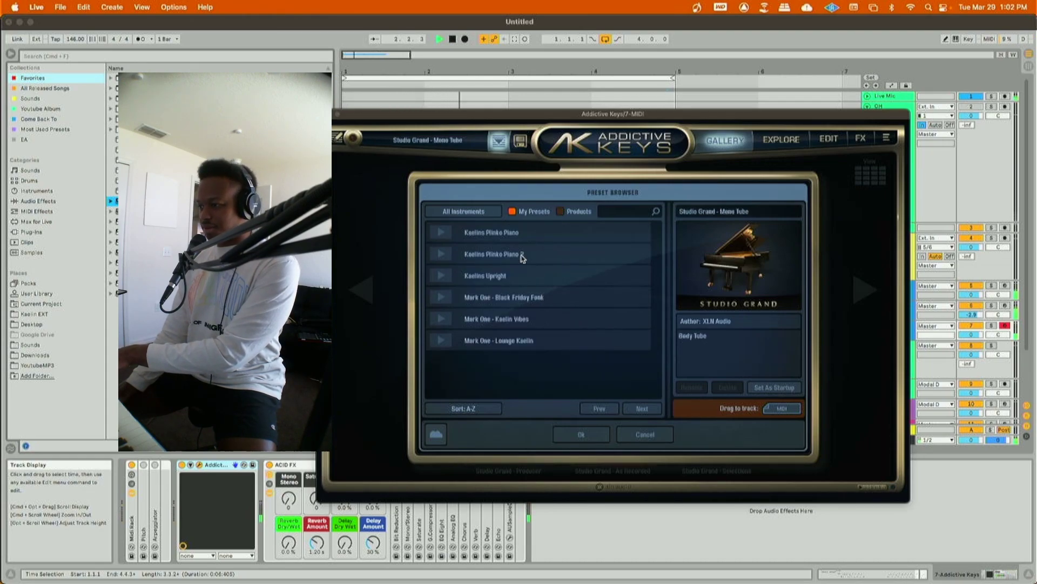
click(517, 323)
click(509, 278)
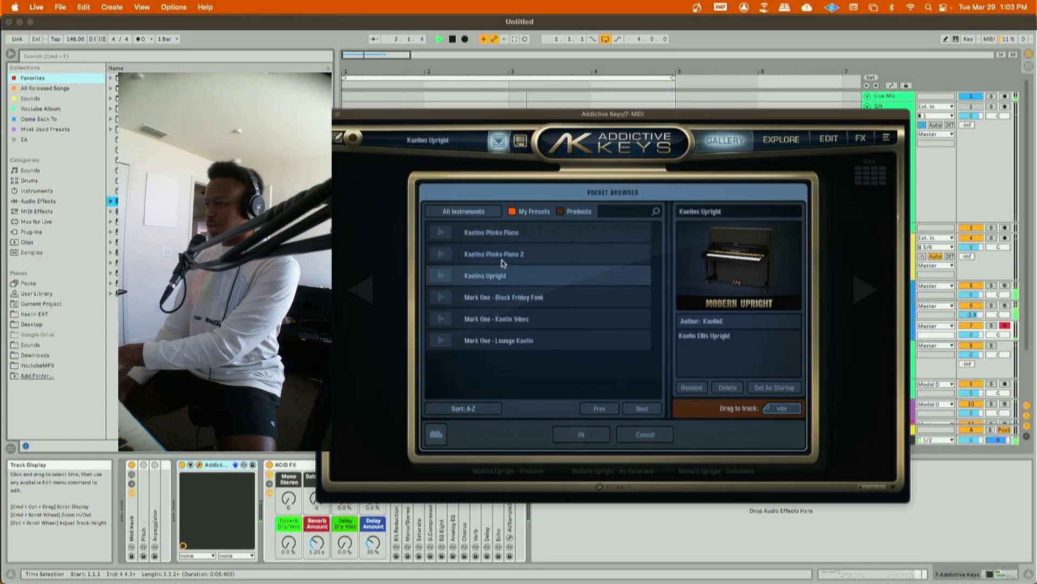
- Close the Addictive Keys window and record a four-bar piano part on track 7 over the loop
click(323, 114)
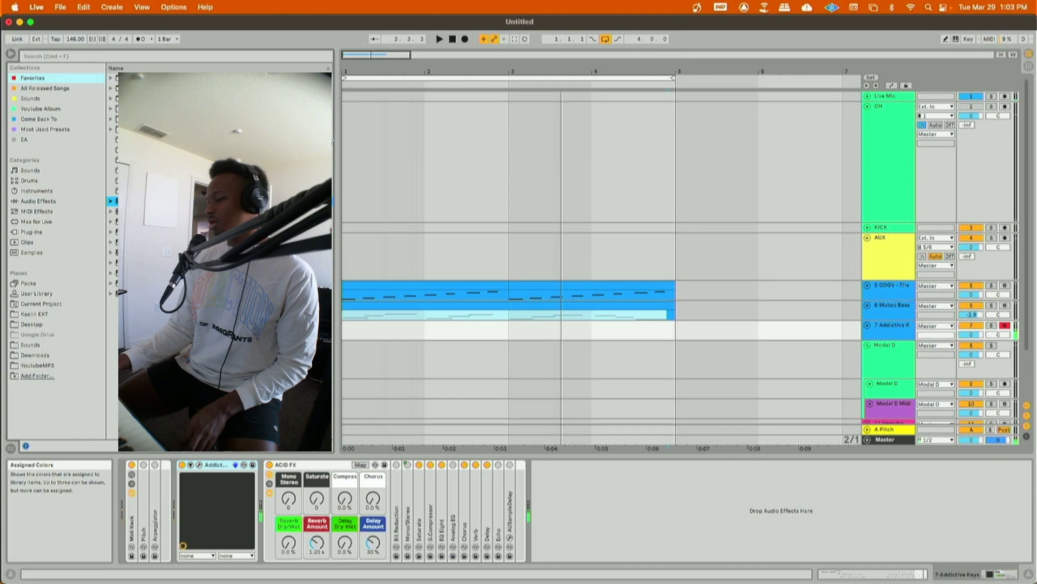
key(space)
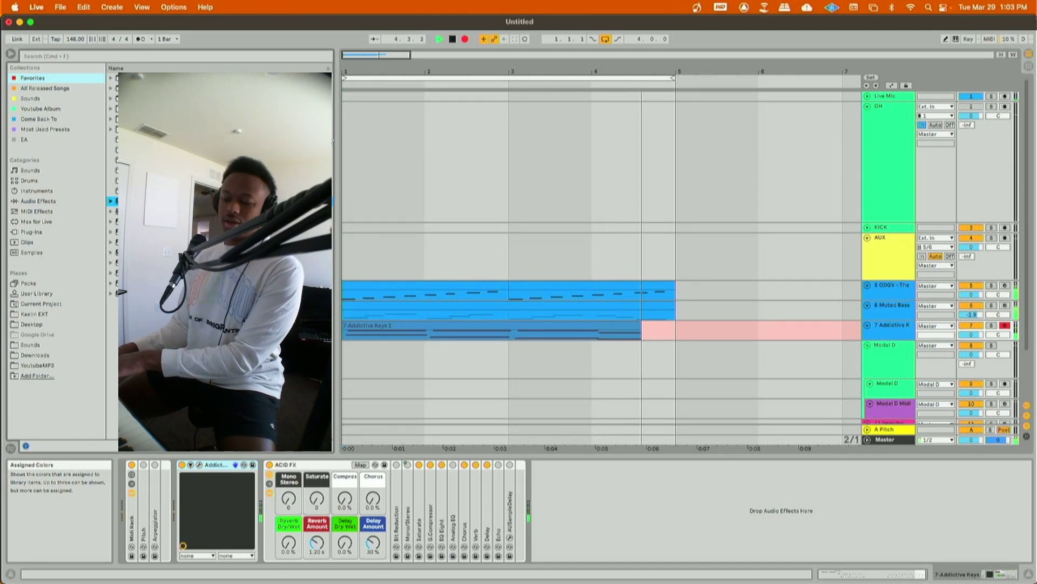
key(F9)
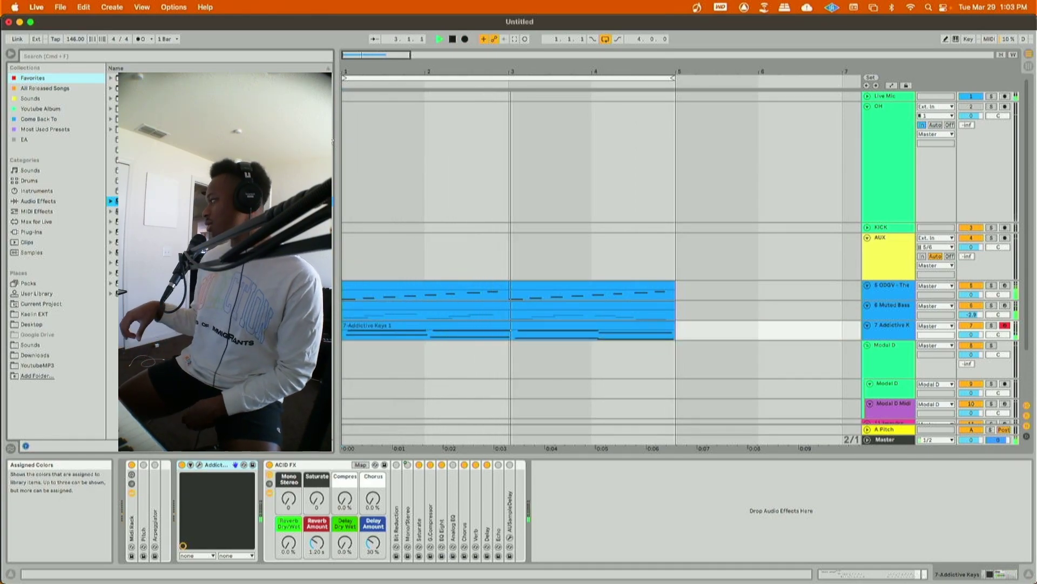
- Set the sliced drum loop's Simpler Fade Out to 705 ms and show the Audio Effects category
click(913, 299)
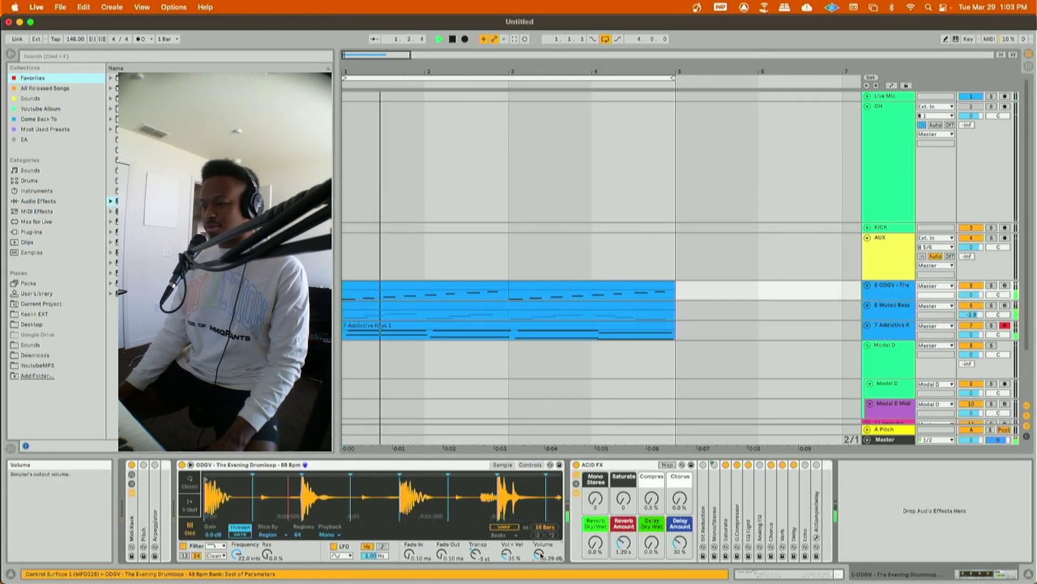
drag(442, 554, 442, 484)
click(38, 200)
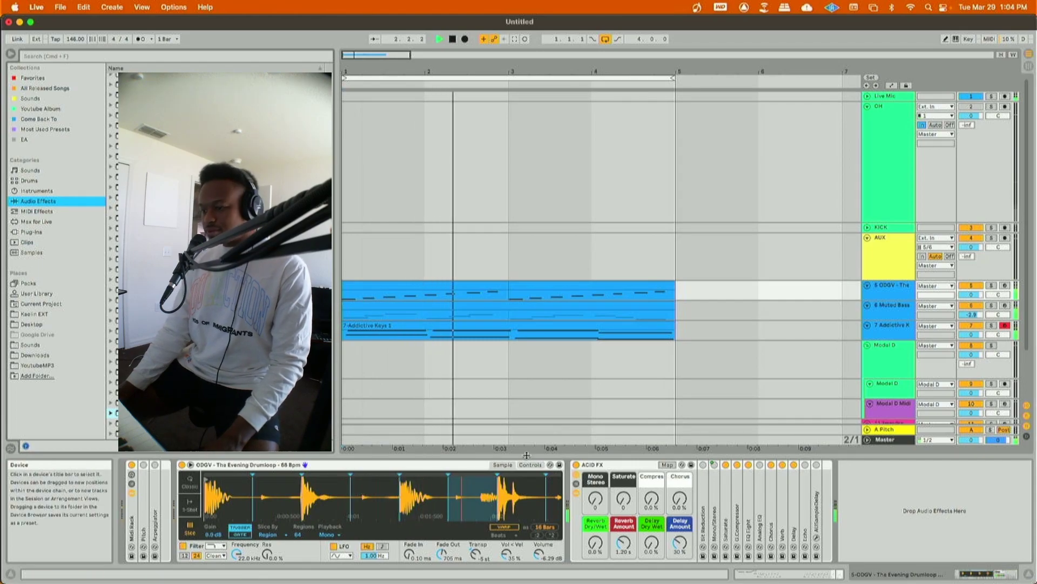
- Look into the drum track's G.Compressor, fold it again, and unfold EQ Eight with its audition mode turned on
double_click(737, 502)
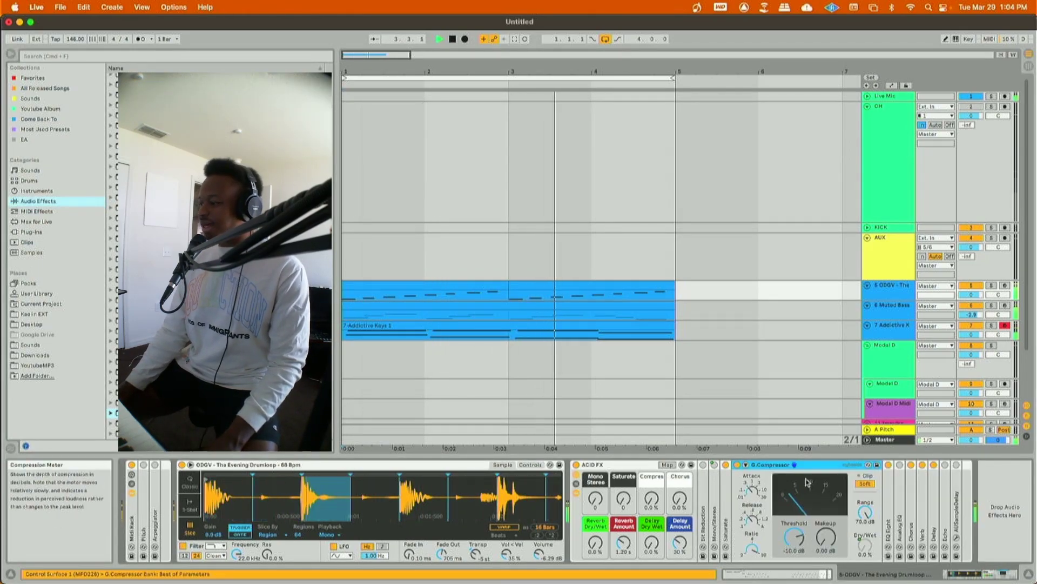
double_click(797, 466)
double_click(748, 513)
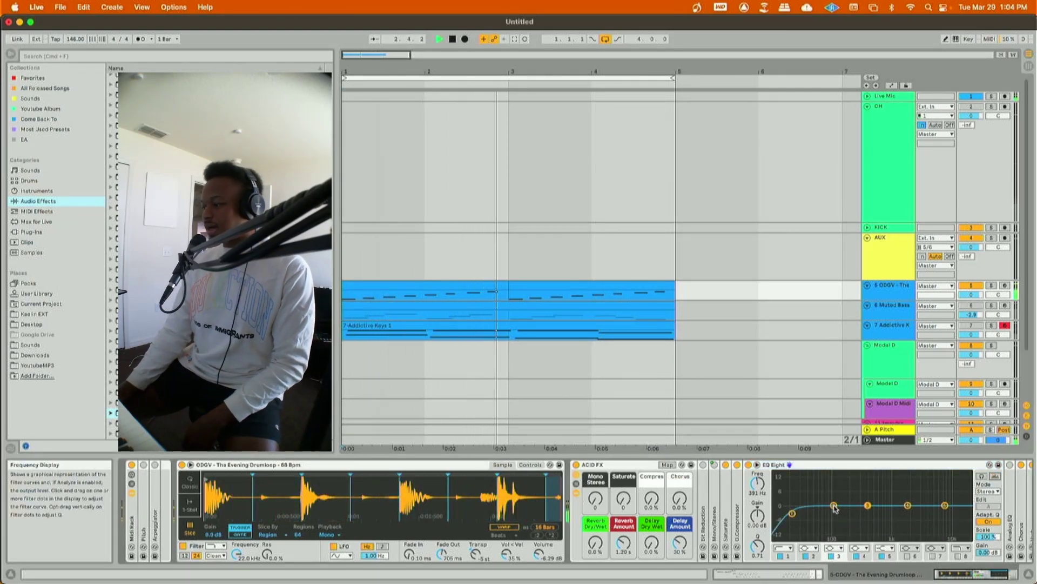
click(982, 476)
- Try boosting band 2 of the drum track's EQ Eight by 14 dB at 144 Hz
drag(834, 506, 839, 480)
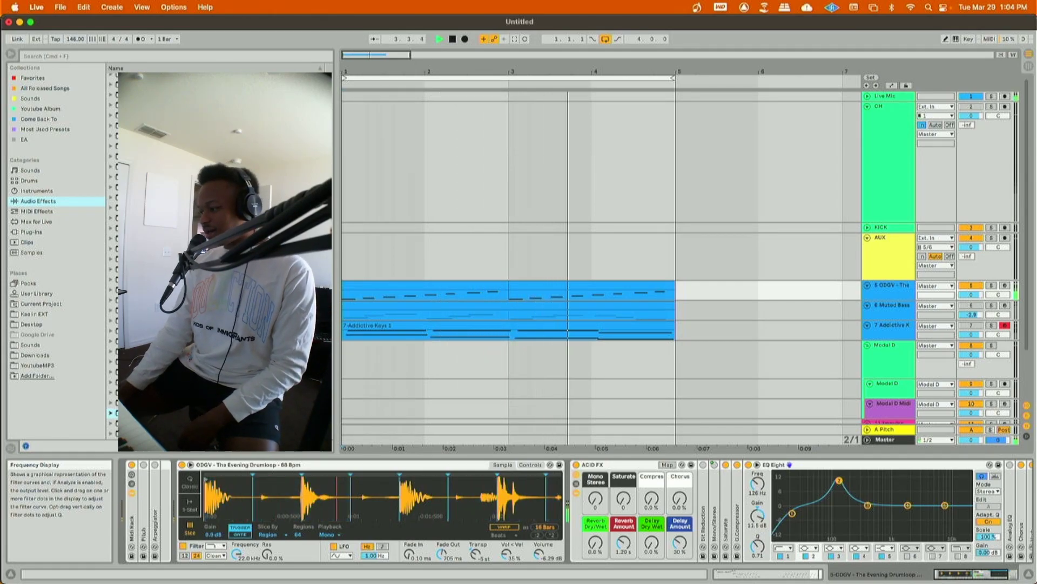
drag(838, 480, 839, 472)
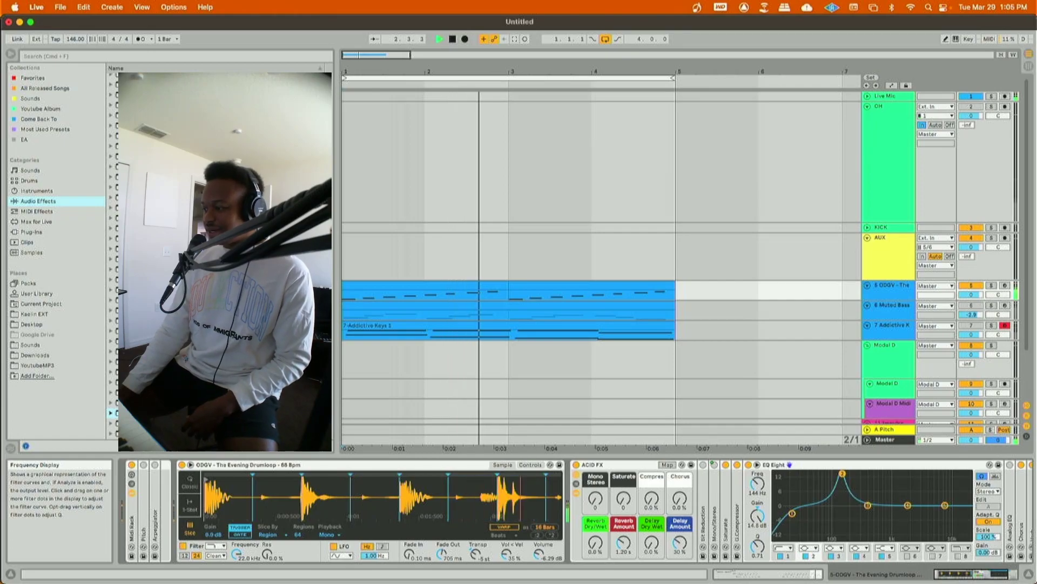
drag(844, 494, 836, 506)
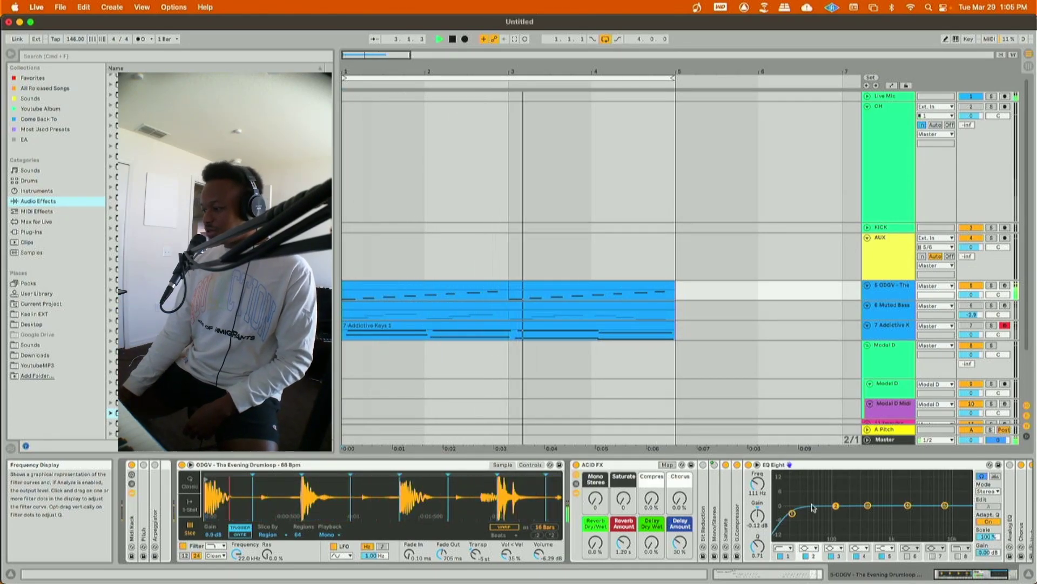
- Boost band 2 of the drum track's EQ Eight by about 5.16 dB at 124 Hz with a Q of 3.32
drag(758, 547, 757, 523)
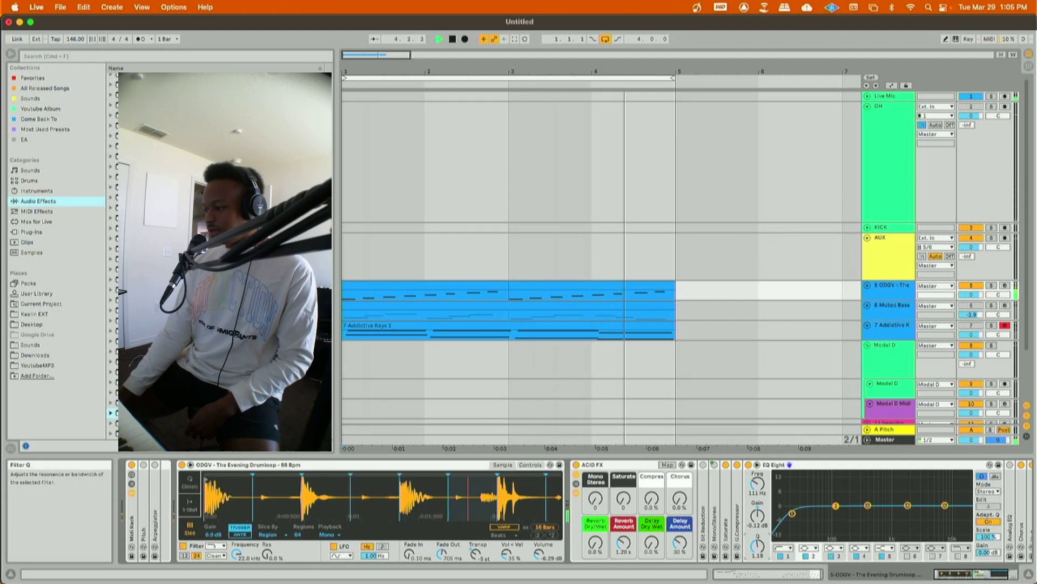
drag(835, 505, 838, 474)
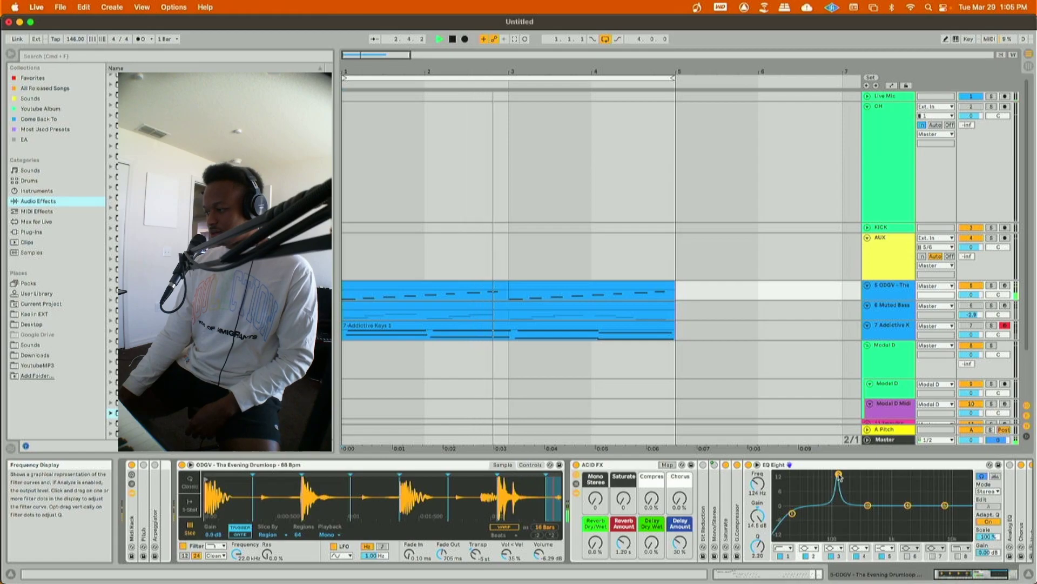
mouse_move(757, 546)
mouse_down()
mouse_move(758, 516)
mouse_move(757, 539)
mouse_up()
click(758, 515)
click(757, 546)
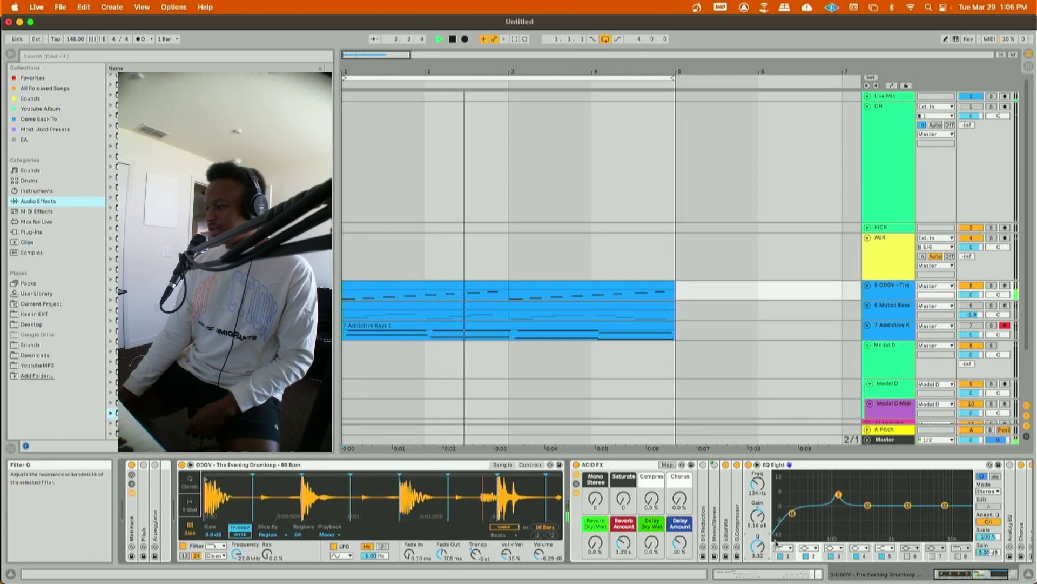
- Enable EQ Eight band 6 on the drums and shape a sub-bass boost of about 10.1 dB with a Q of 1.46
click(906, 556)
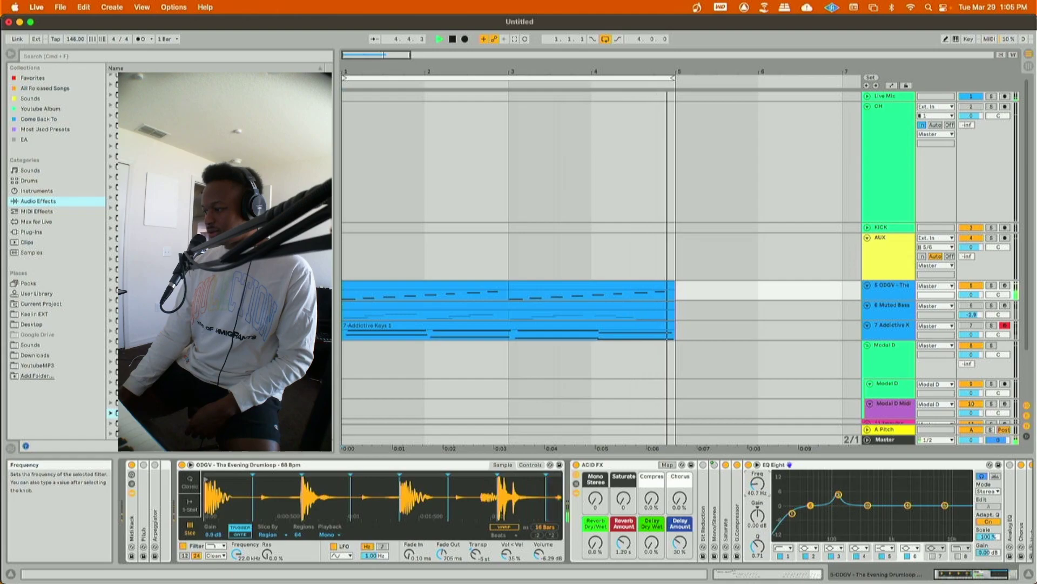
drag(758, 484, 758, 479)
drag(813, 508, 803, 473)
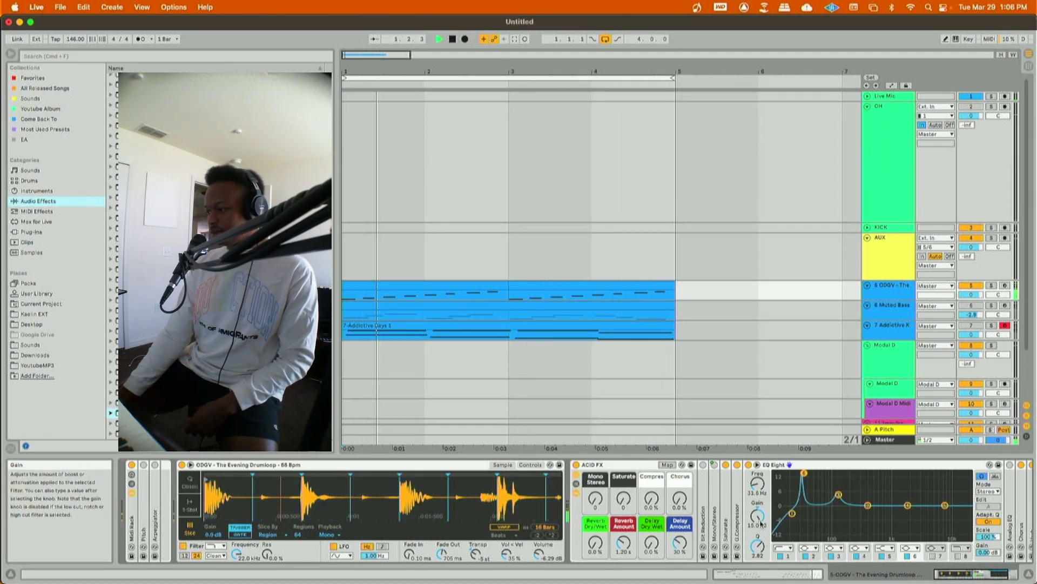
mouse_move(761, 535)
mouse_down()
mouse_move(761, 545)
mouse_move(760, 522)
mouse_up()
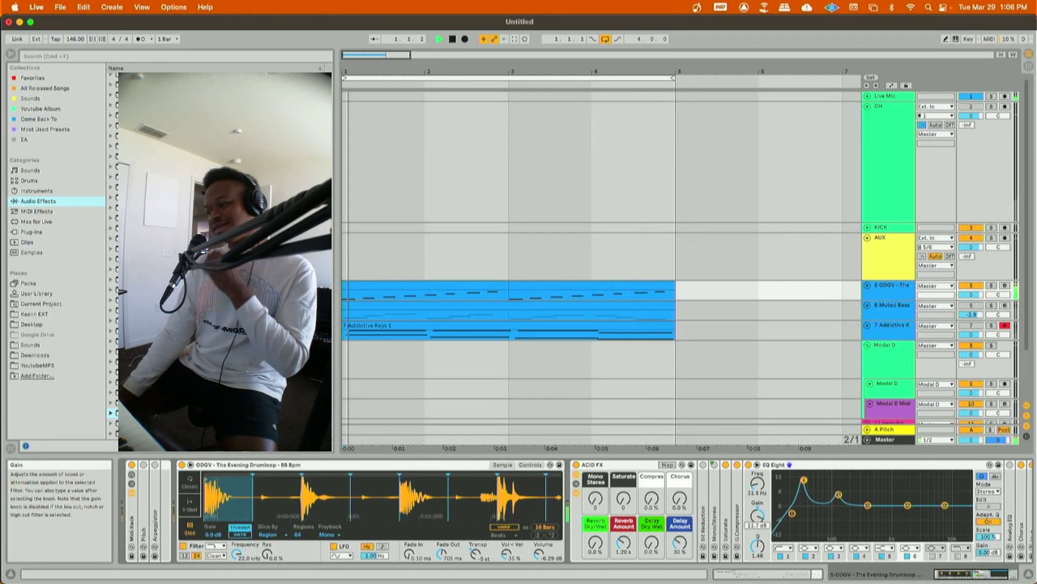
drag(760, 522, 759, 524)
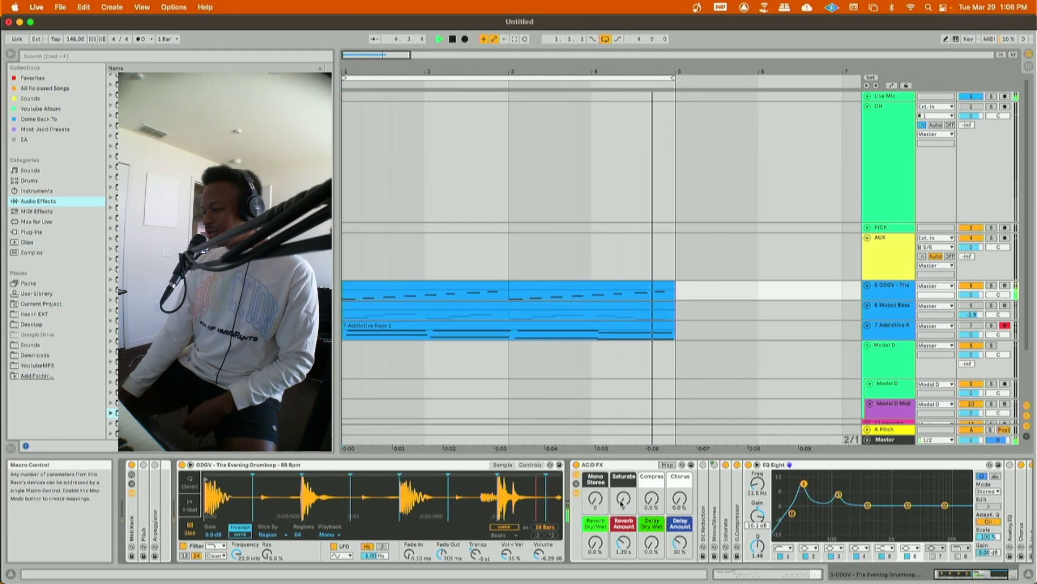
- Raise the Saturate macro of the drum track's ACID FX rack to 108
drag(625, 504, 625, 451)
drag(633, 514, 634, 508)
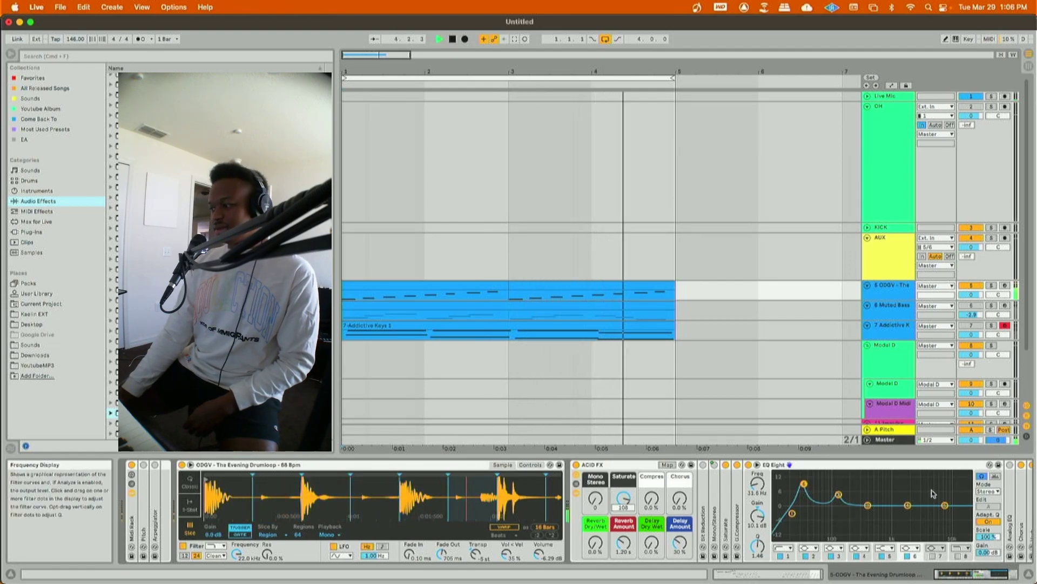
- Cut band 4 of the drums' EQ Eight by 7.31 dB at 958 Hz with a Q of about 3.46, and narrow band 6 to Q 4.62
drag(907, 506, 908, 472)
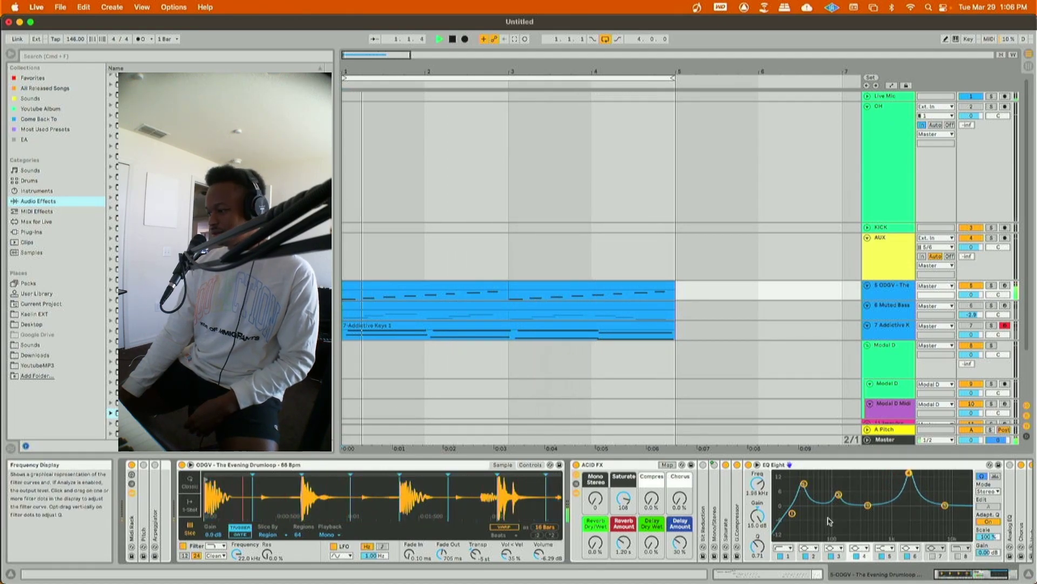
drag(758, 516, 758, 550)
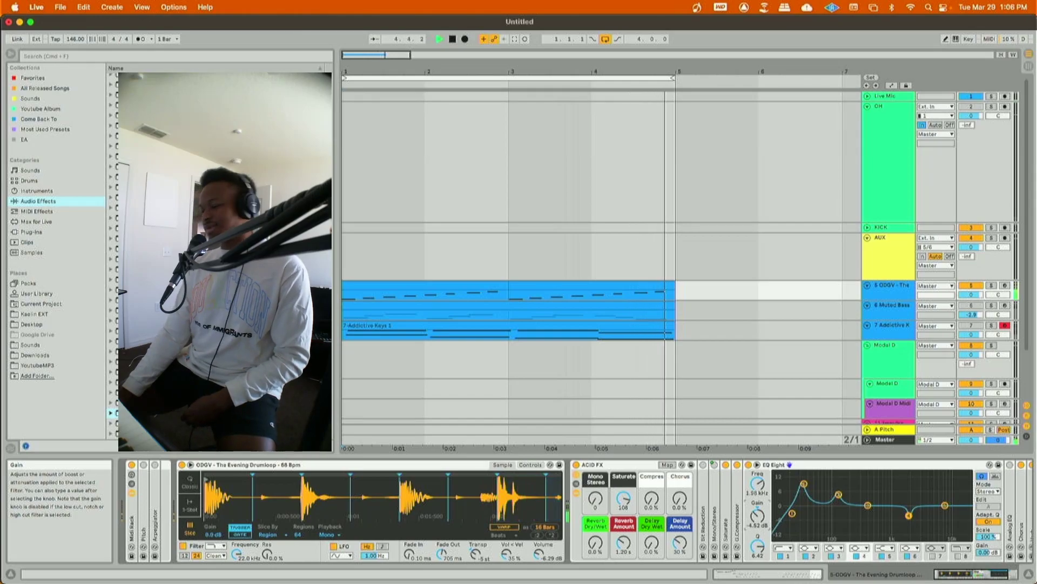
click(804, 483)
drag(757, 545, 758, 532)
click(839, 495)
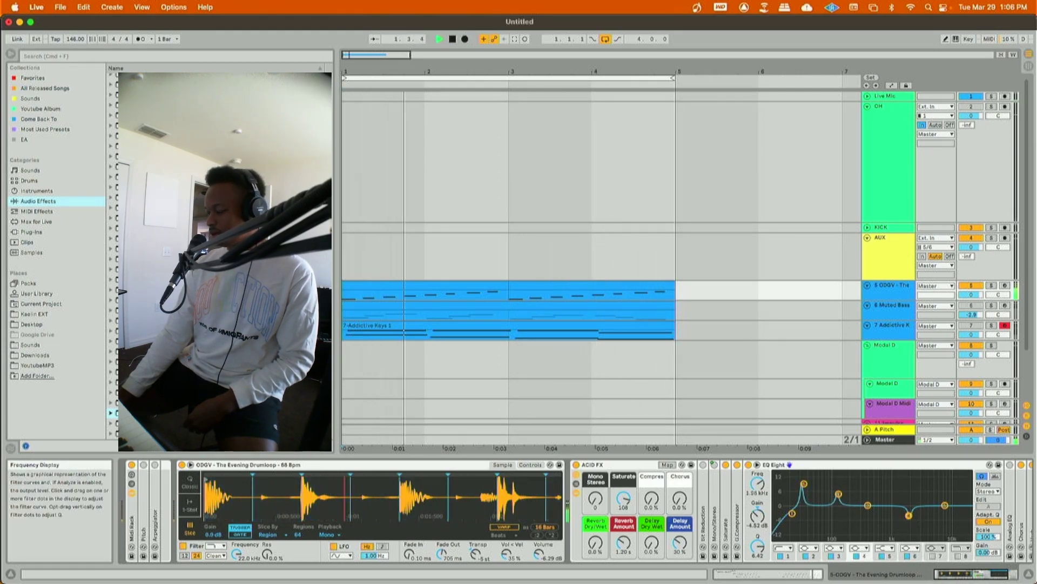
drag(909, 516, 891, 521)
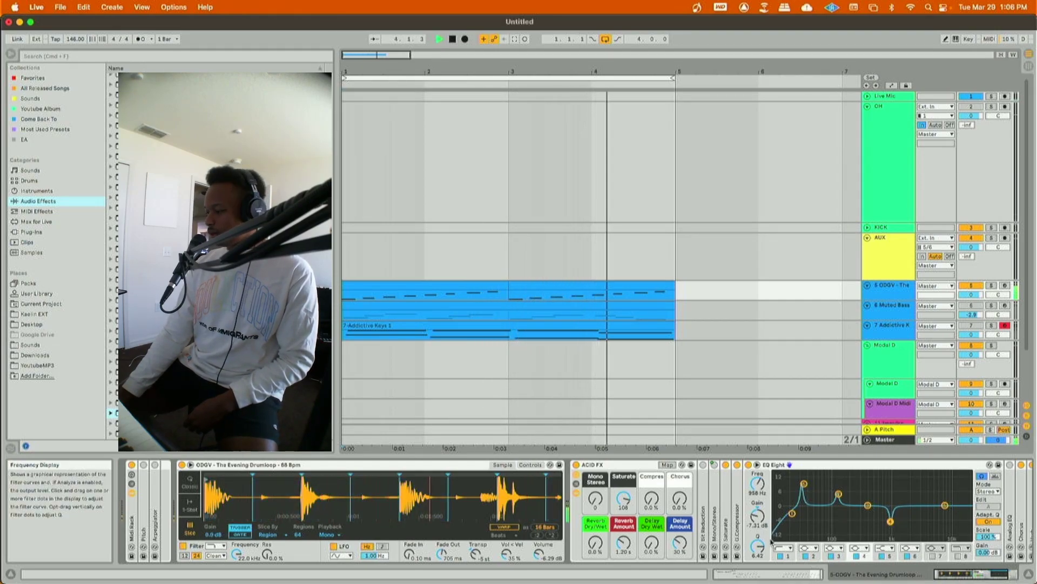
drag(757, 546, 757, 545)
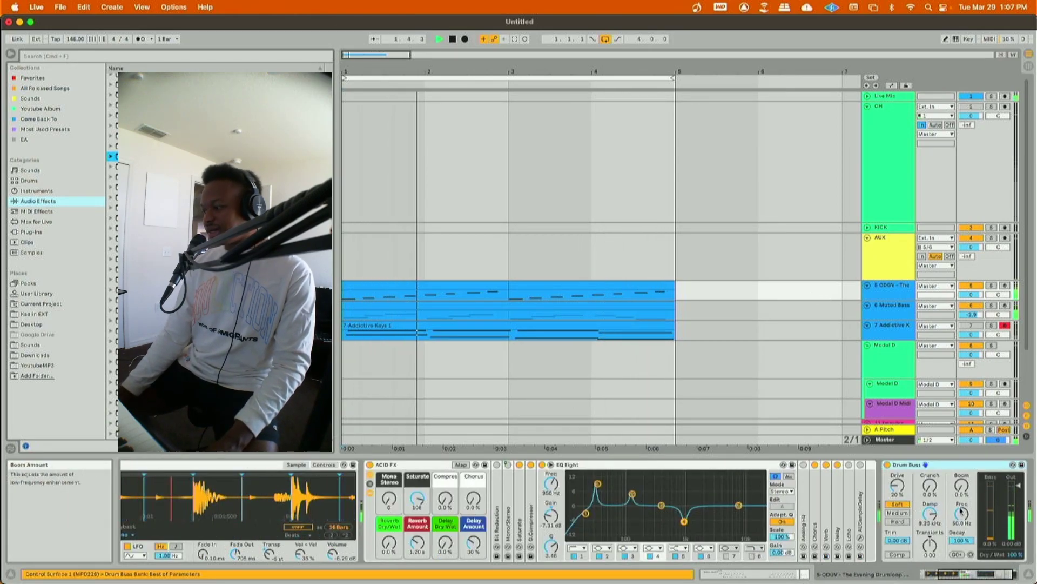
- Lower the Drum Buss drive to 0 % and delete Drum Buss from the drum track
drag(908, 491, 908, 513)
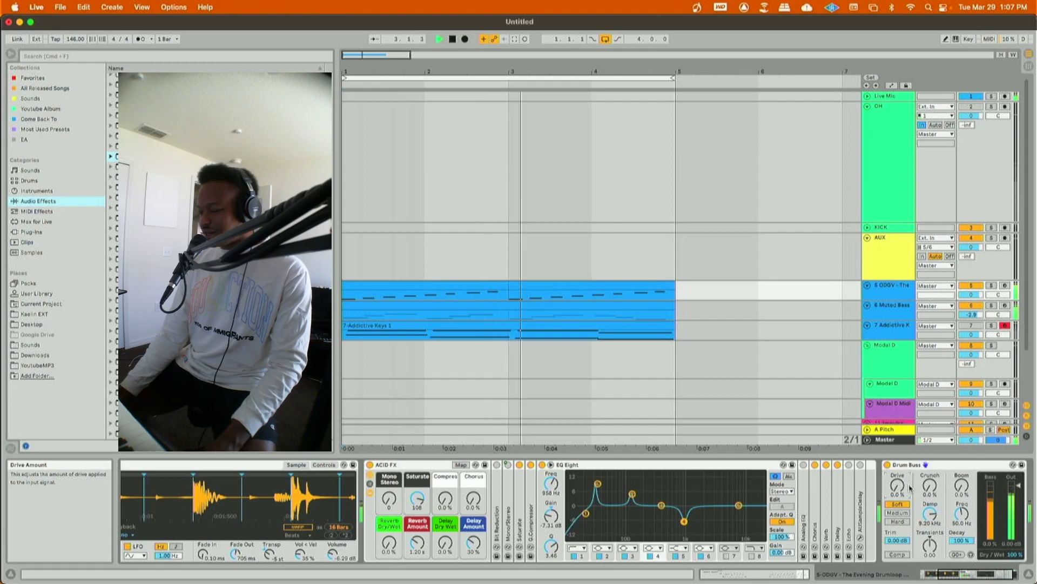
right_click(918, 465)
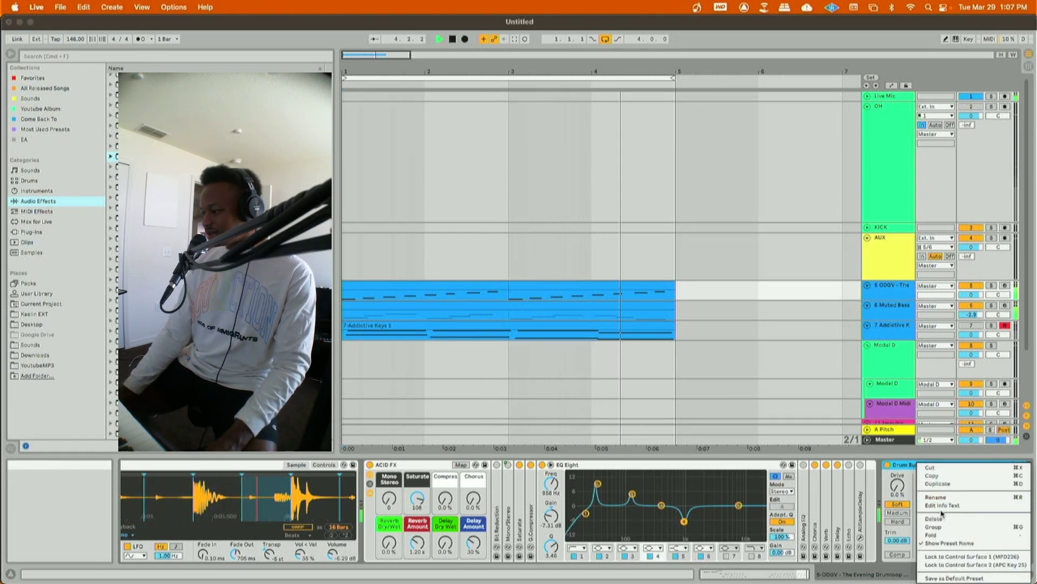
click(943, 519)
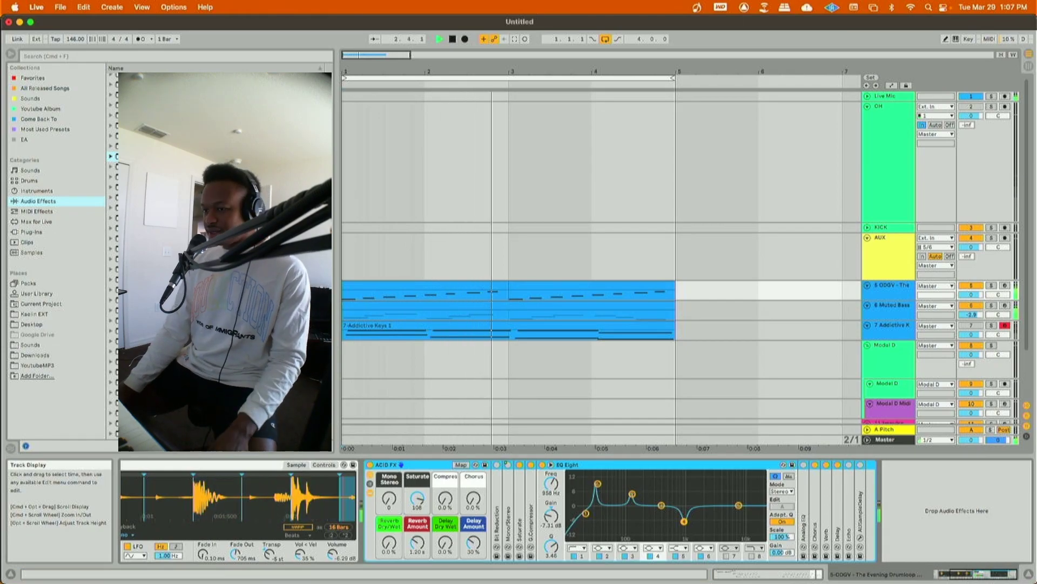
- Load the KNOCK plug-in at the end of the drum track's device chain
click(46, 231)
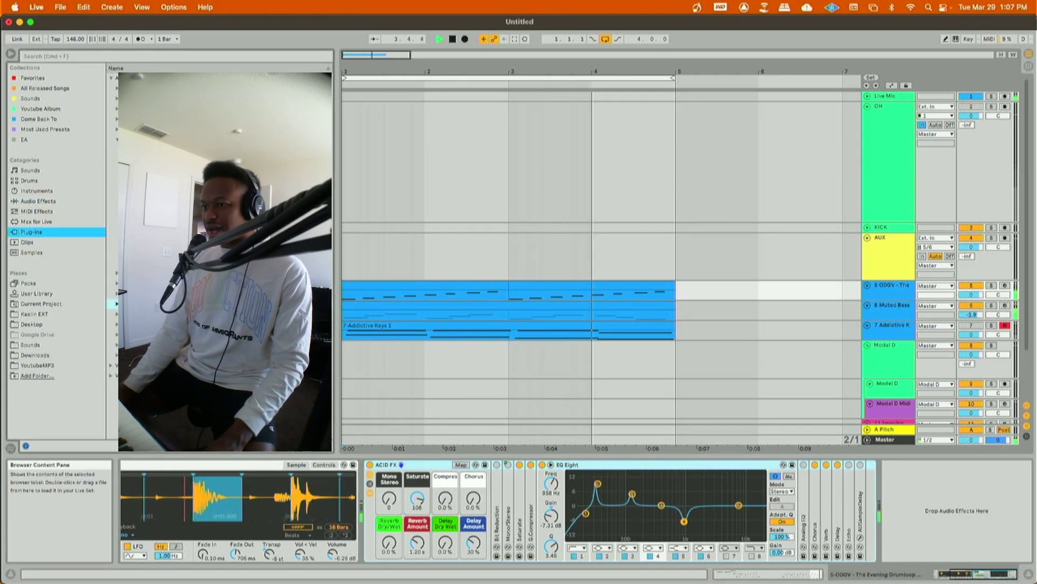
click(135, 284)
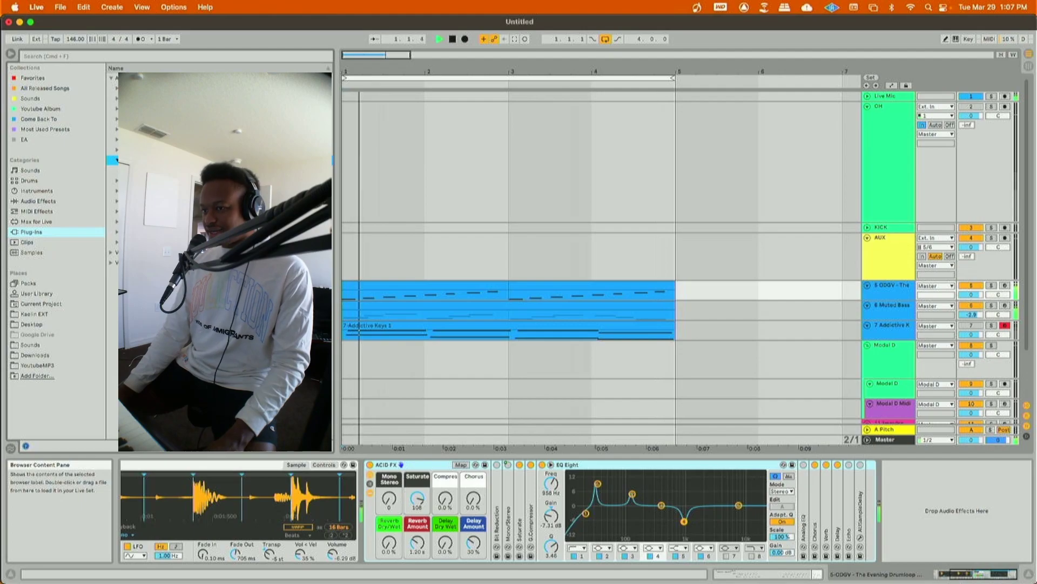
drag(493, 275, 579, 301)
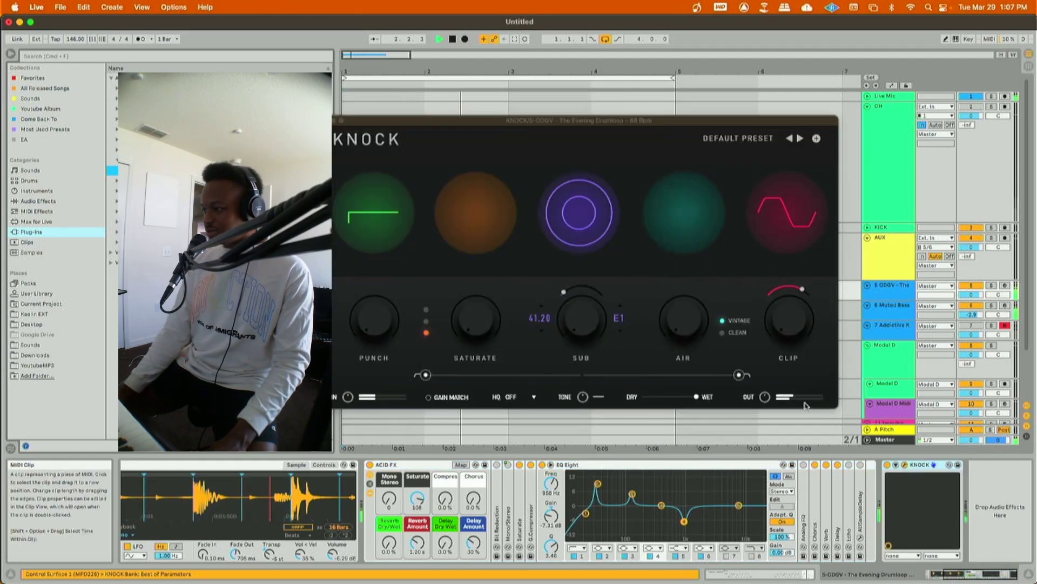
- Set KNOCK's Sub to 49 with a decay of 11.5 %, add a little Punch and Saturate, and set Air to 15
drag(581, 321, 586, 305)
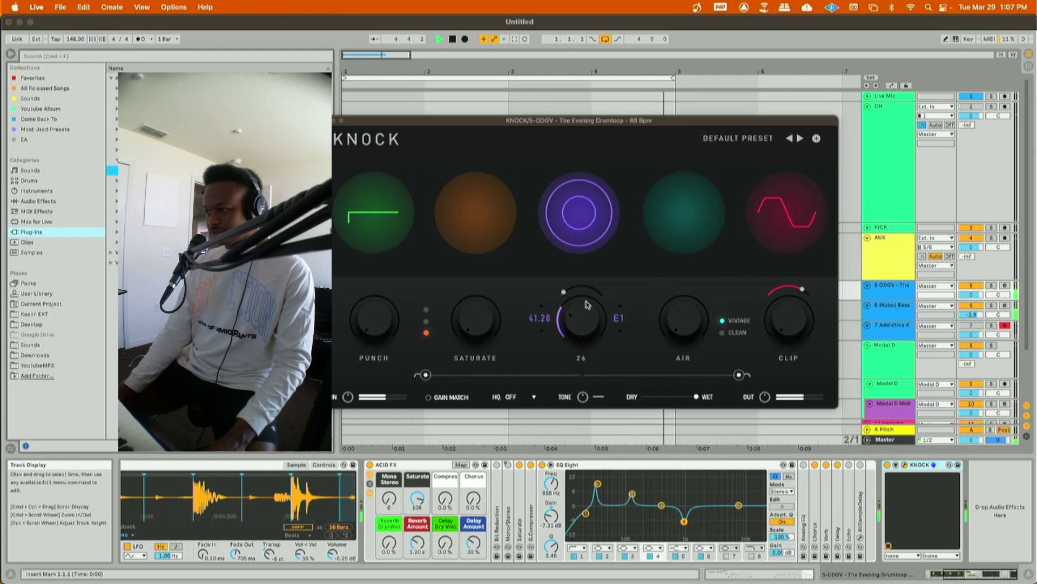
drag(592, 297, 594, 291)
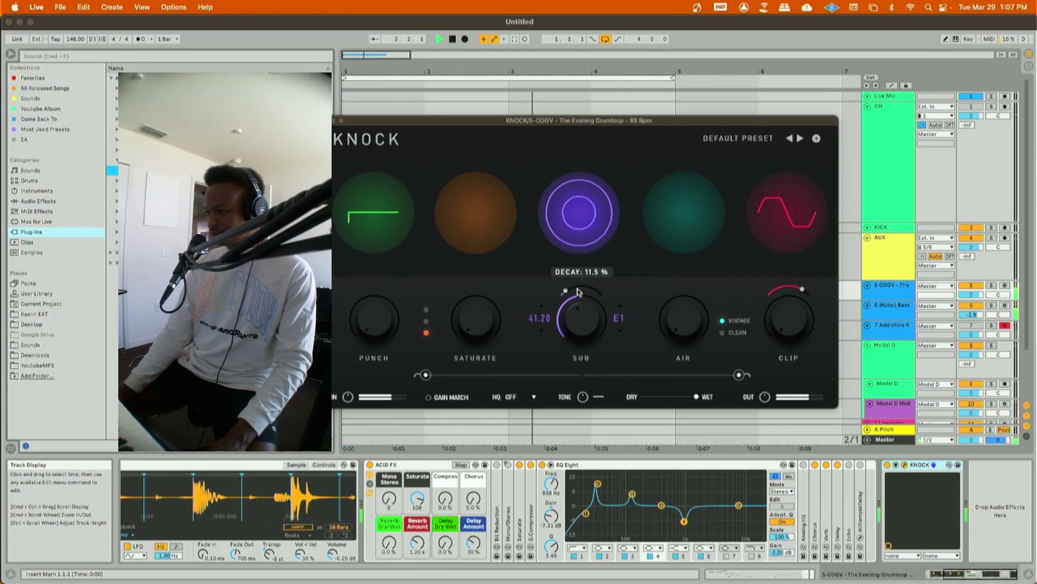
drag(365, 317, 385, 314)
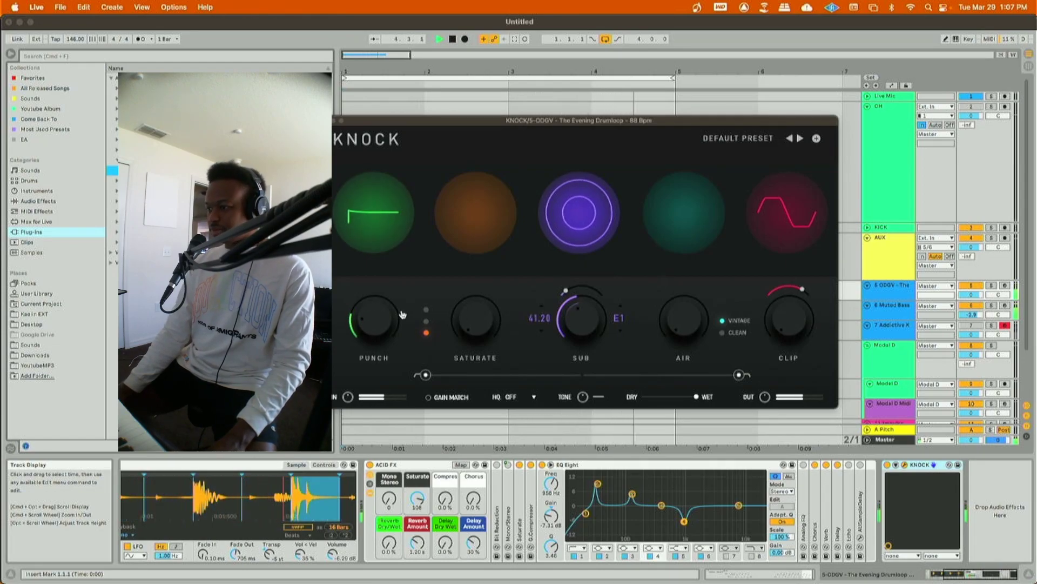
drag(472, 317, 475, 308)
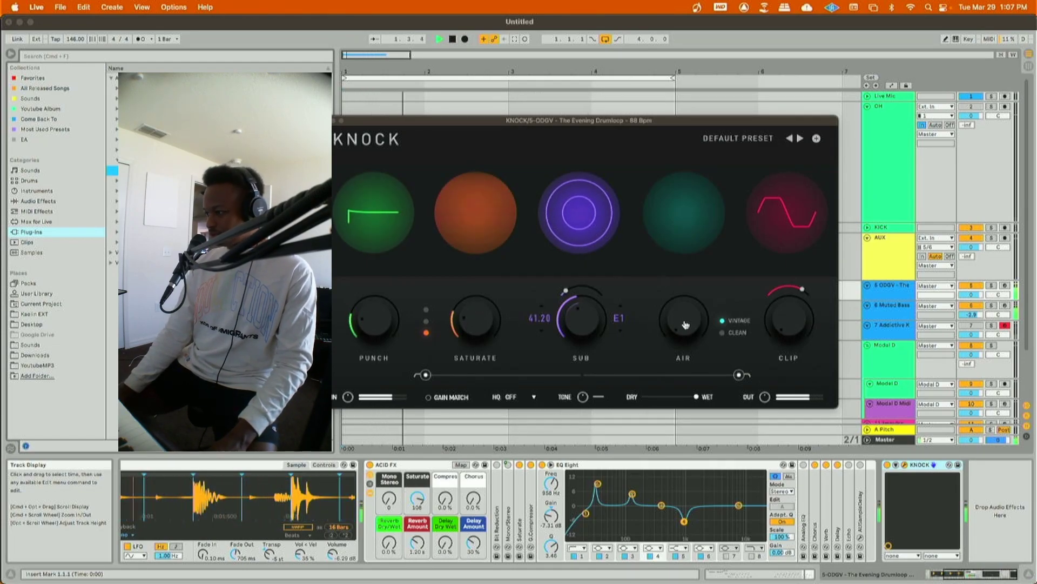
drag(684, 326, 684, 305)
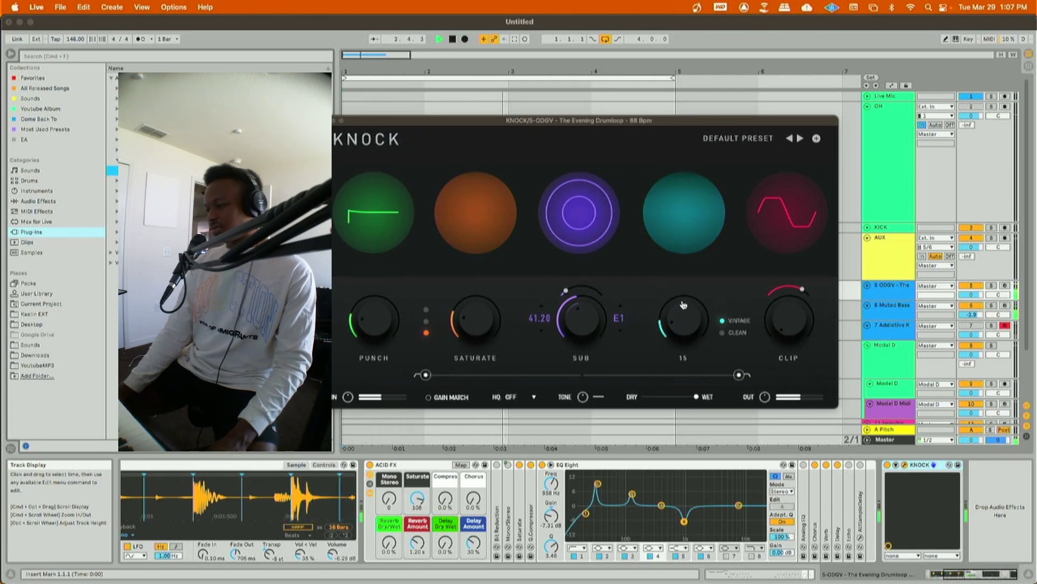
- Bring up the Muted Bass track's devices and select the folded Saturate in its ACID FX rack
click(896, 306)
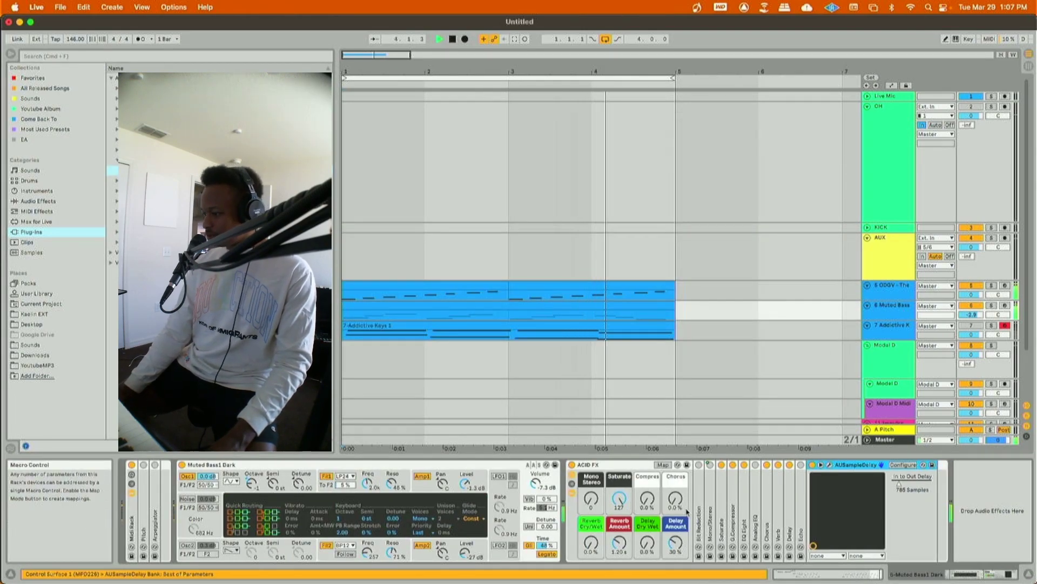
click(722, 516)
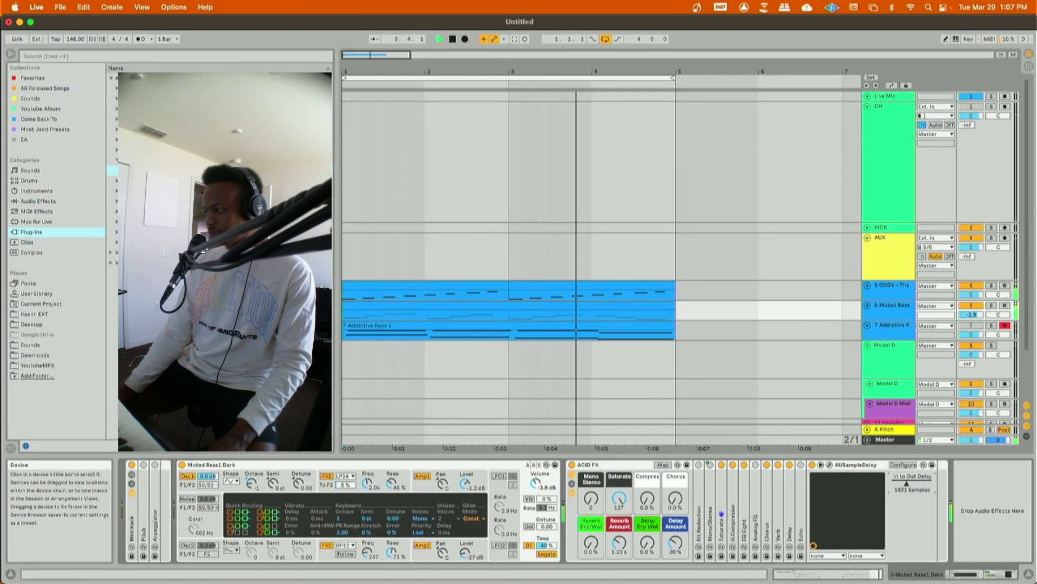
- Unmute the Addictive Keys track, lower its volume to about -1.8 dB and select the track
click(971, 326)
drag(971, 334, 971, 340)
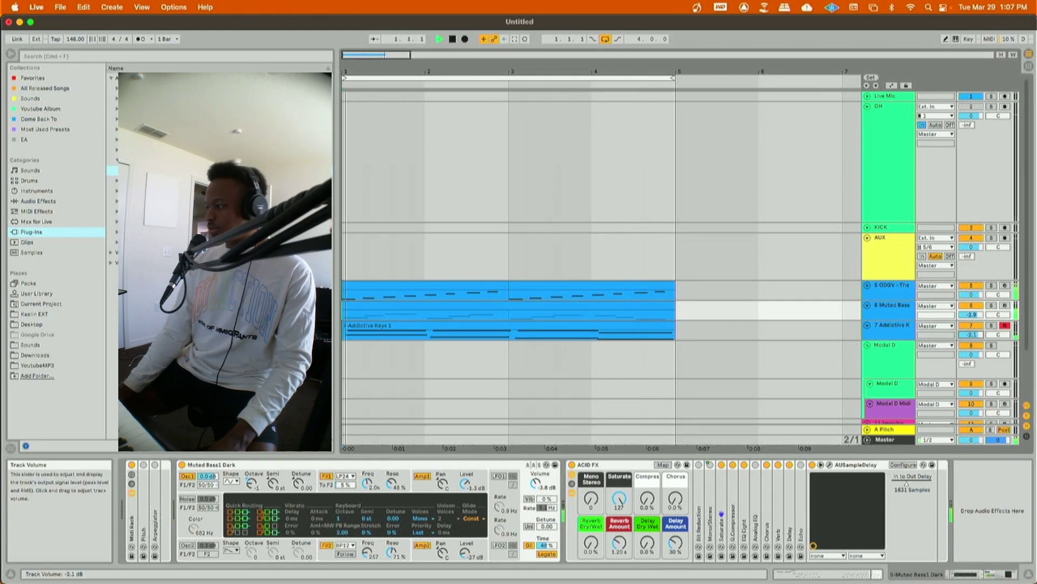
click(893, 334)
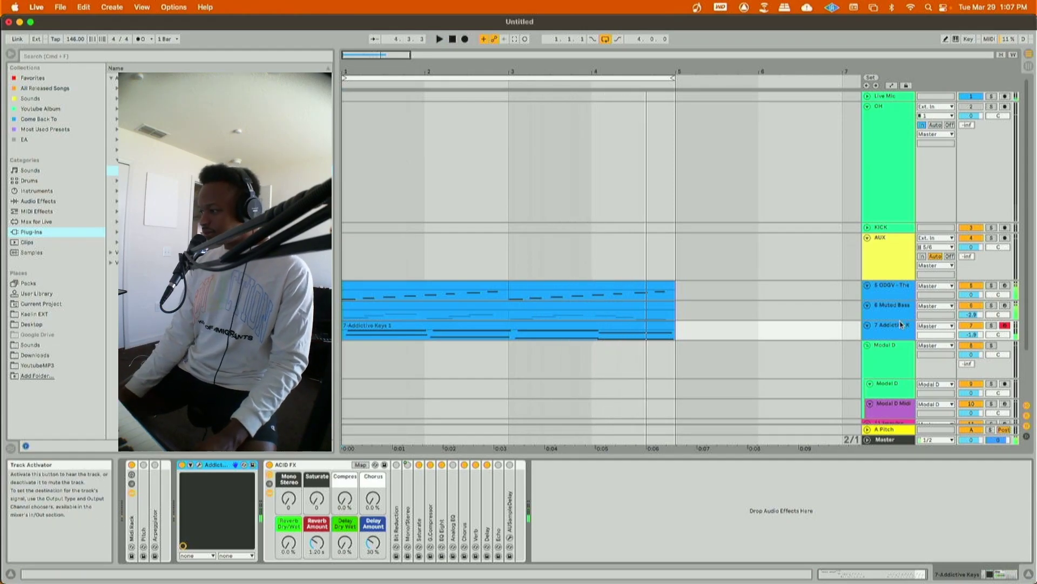
- Look at the Muted Bass devices, return to the drum track's devices and close the KNOCK window
click(898, 306)
click(896, 286)
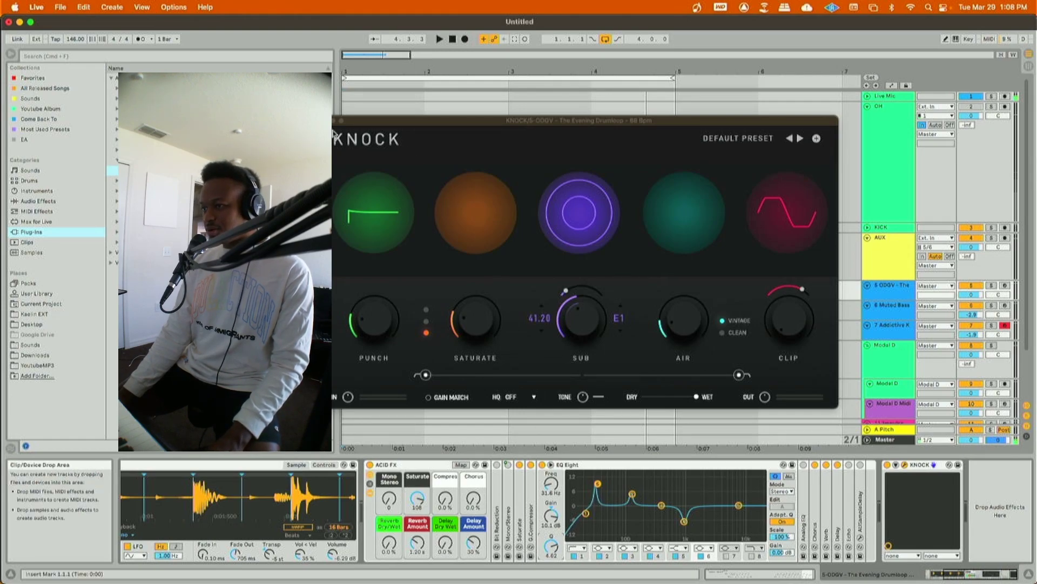
click(326, 120)
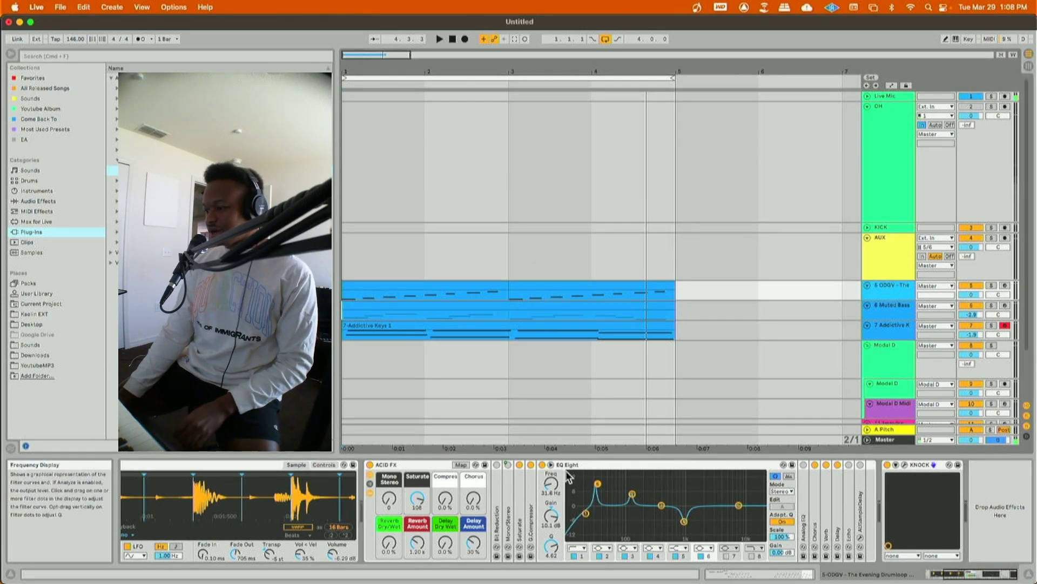
- Play the loop and compare the drums with EQ Eight bypassed and enabled
key(space)
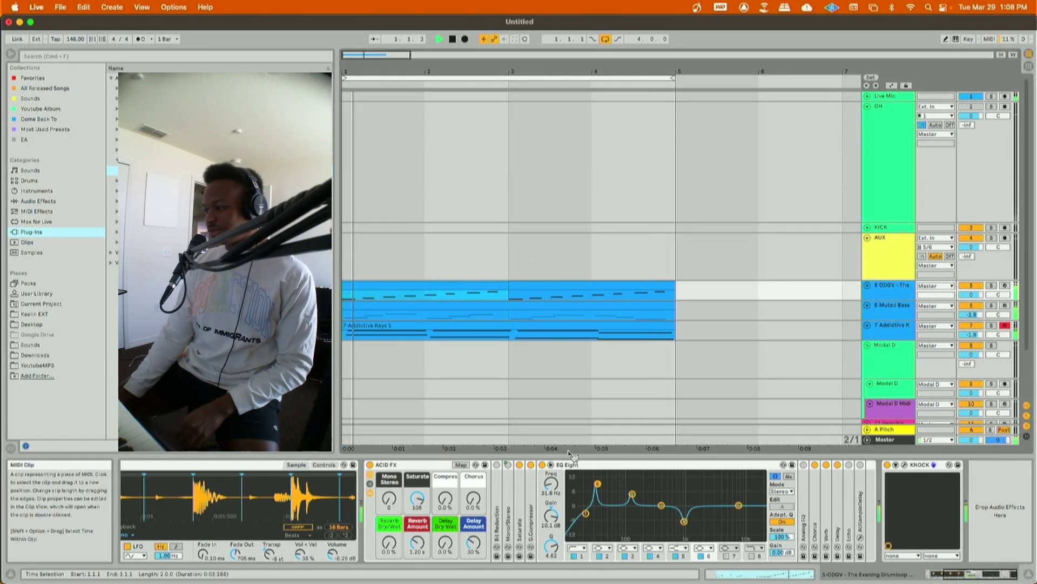
click(541, 466)
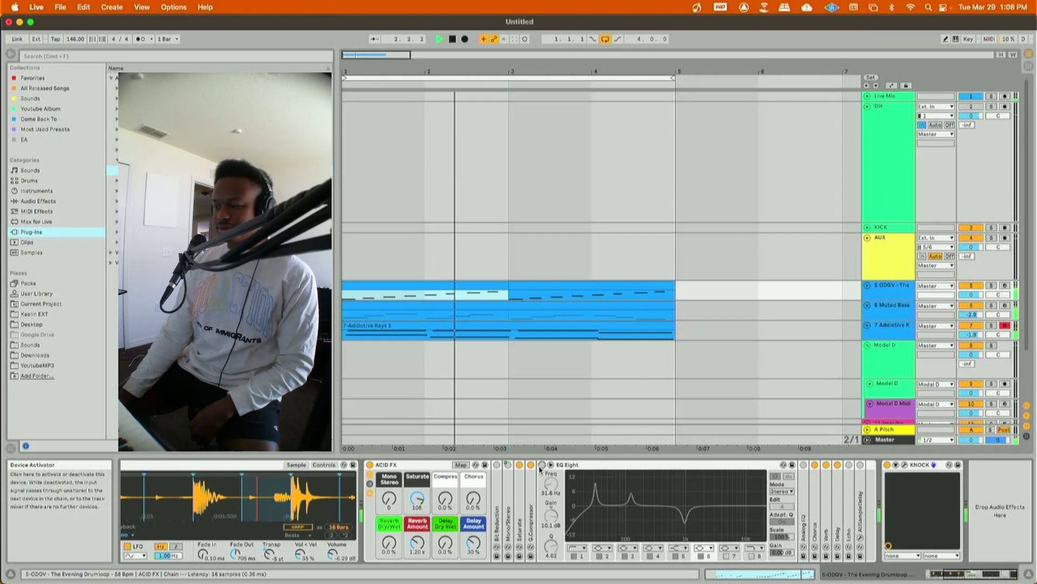
click(541, 466)
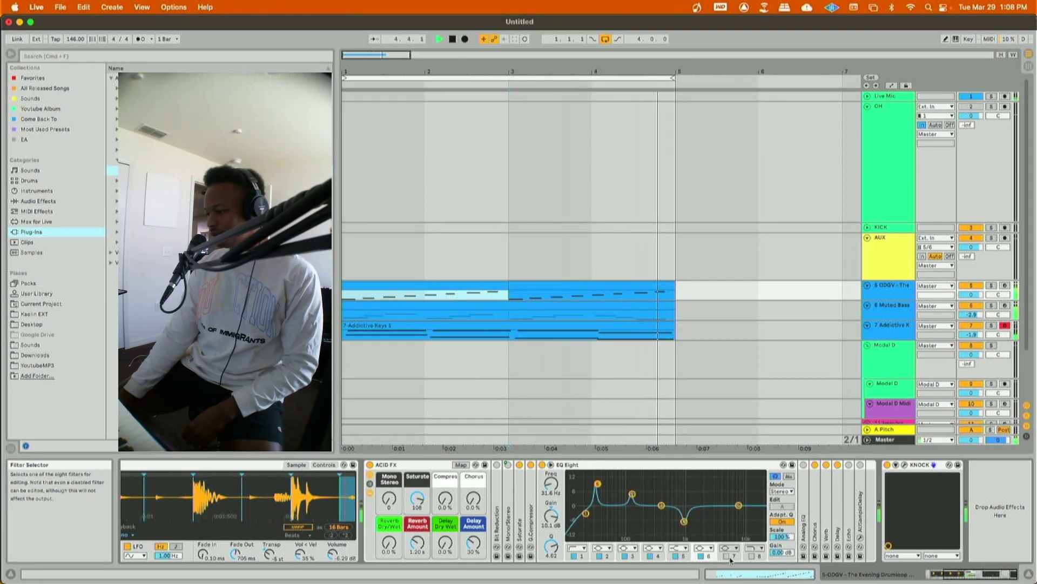
key(space)
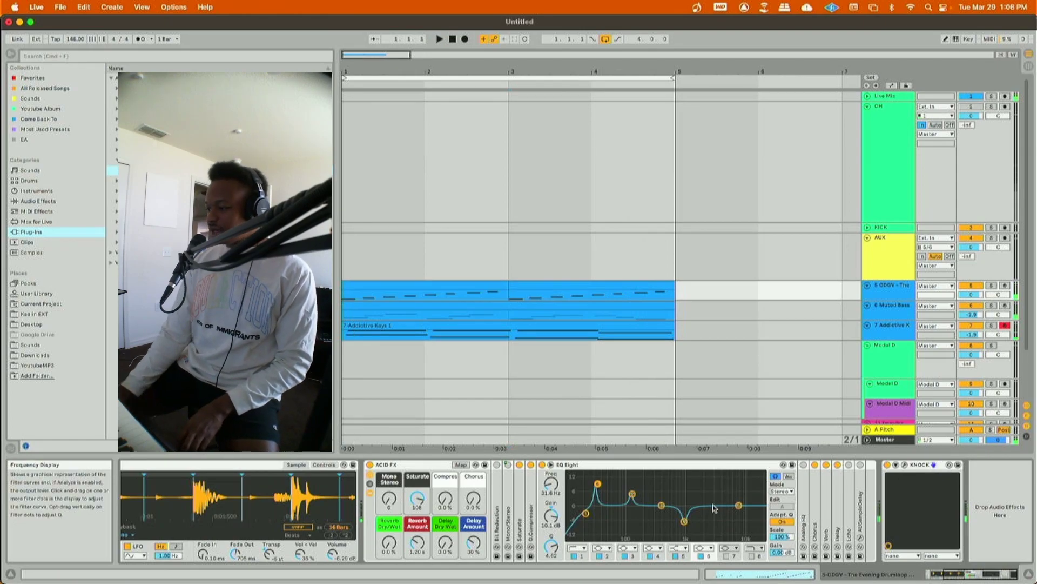
- Enable band 8 of the drums' EQ Eight as a high cut and set its frequency to 6.89 kHz
click(752, 556)
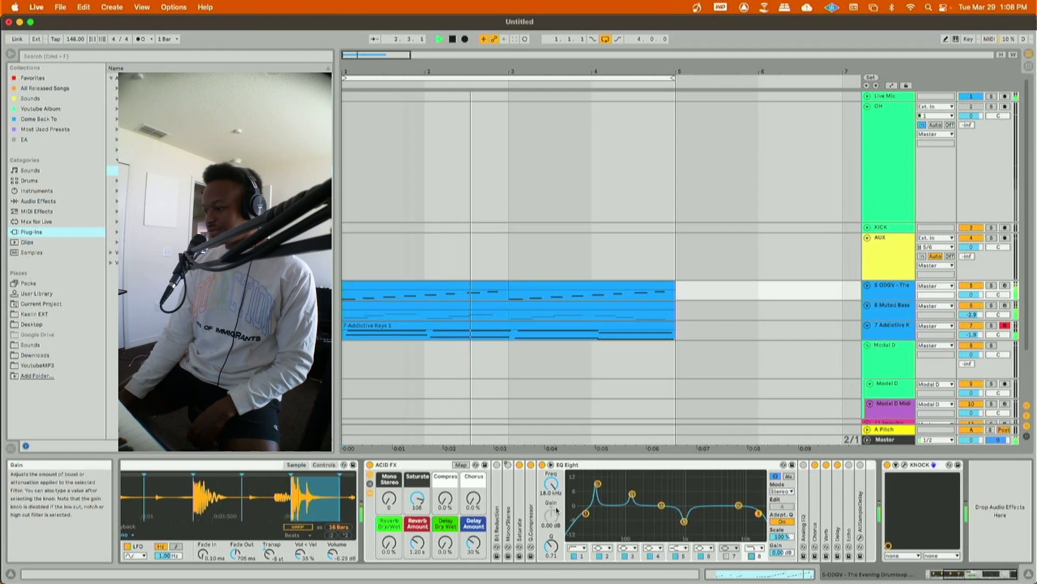
drag(758, 513, 733, 513)
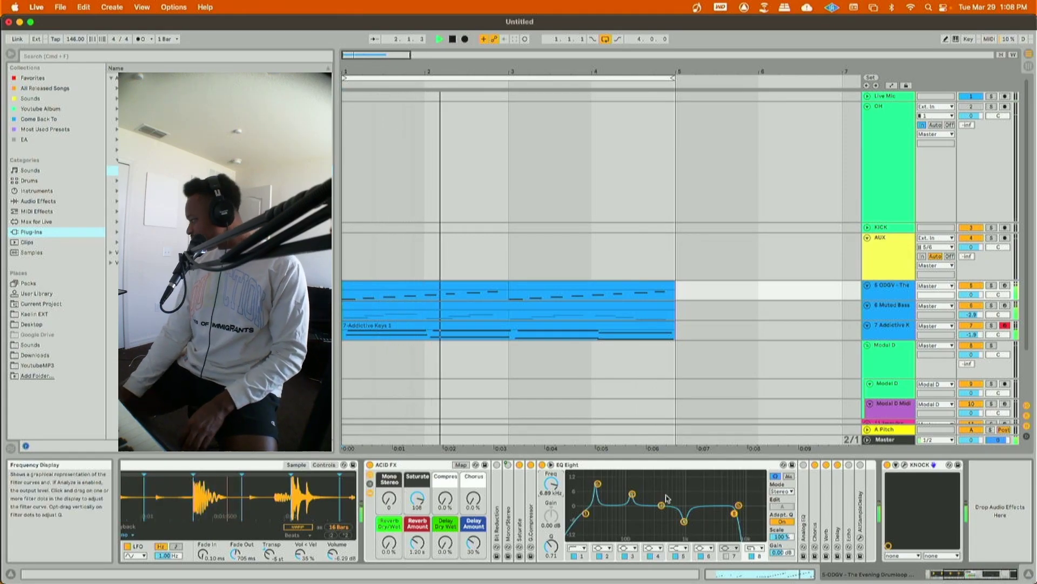
- Unfold the drum track's G.Compressor and Saturate devices, and set the Saturate curve to Soft Sine
click(530, 523)
double_click(530, 523)
double_click(519, 522)
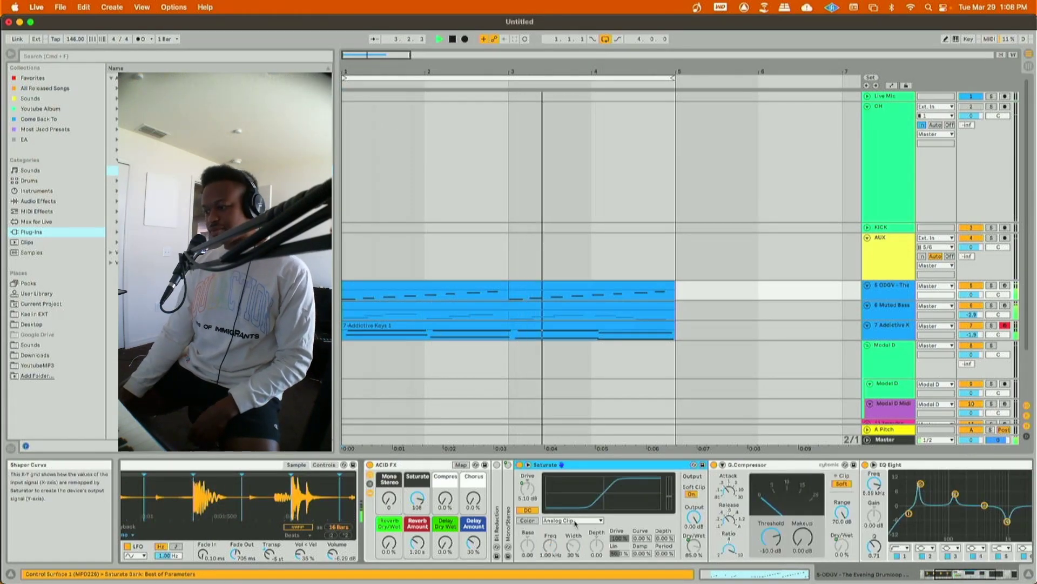
click(574, 520)
click(574, 538)
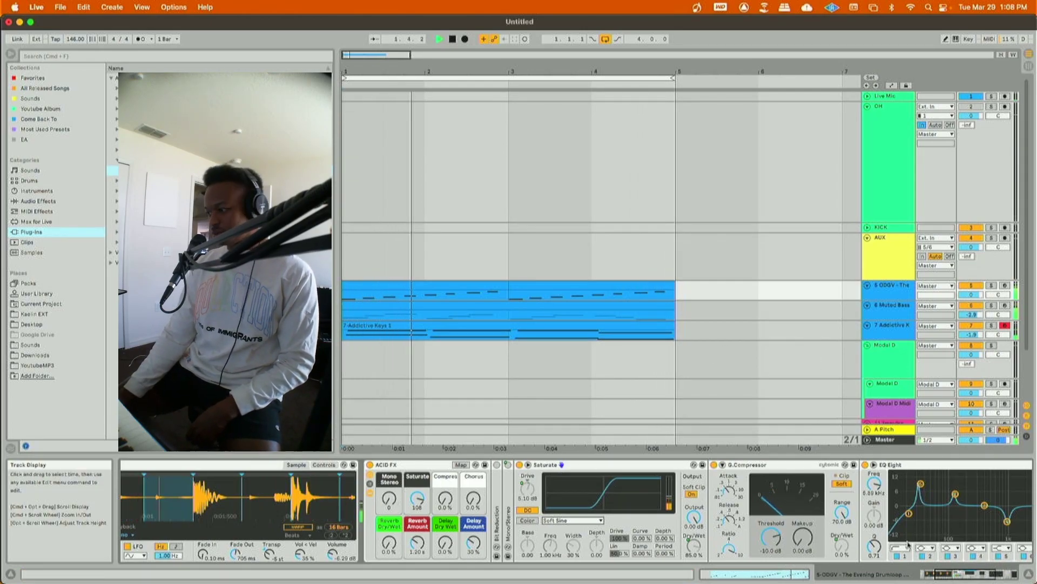
- Reopen KNOCK on the drum track, switch Saturate to the middle of its three modes and close the plug-in window
click(983, 573)
click(915, 464)
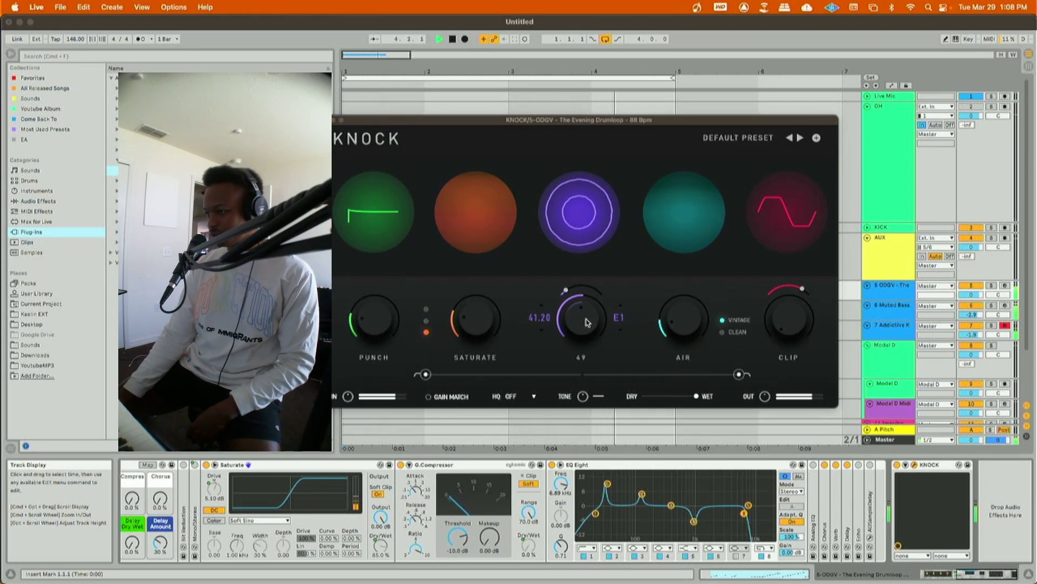
mouse_move(588, 324)
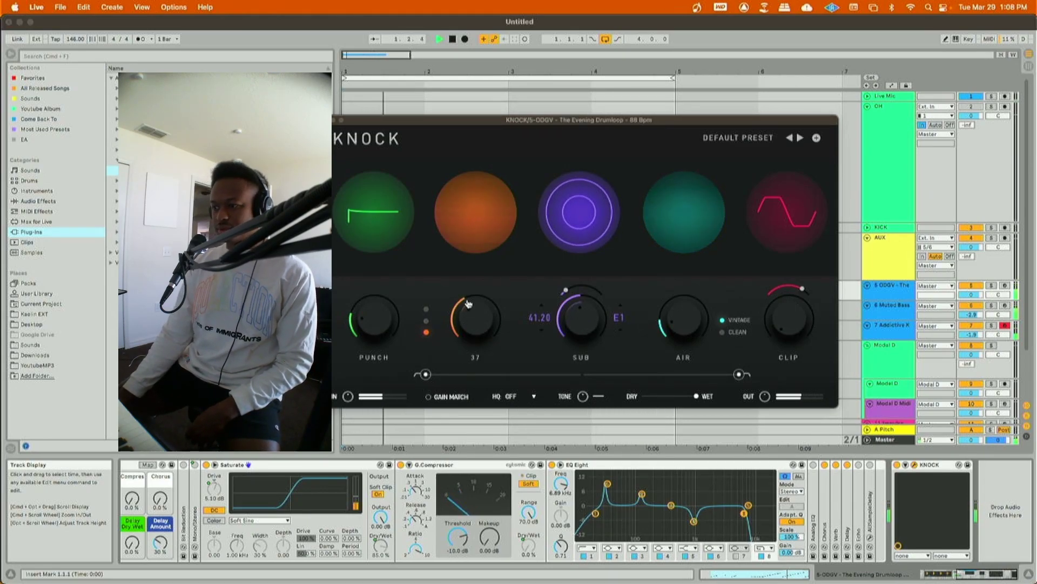
click(426, 322)
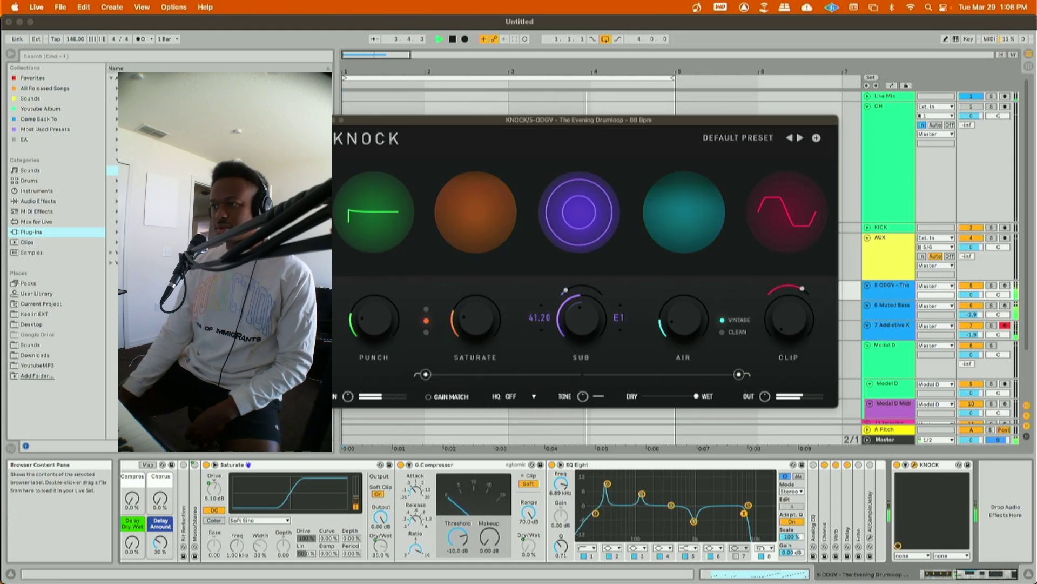
click(325, 120)
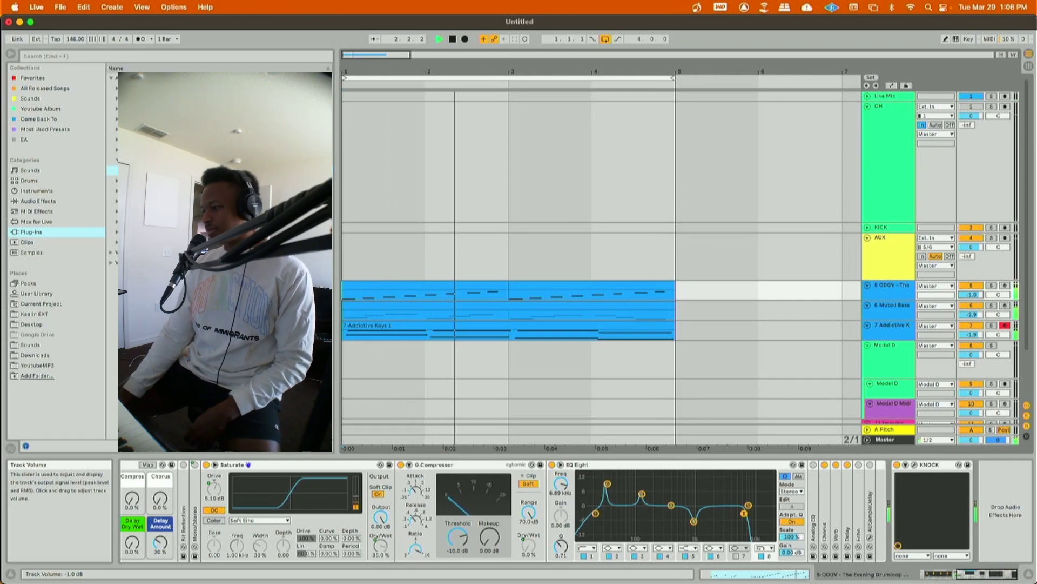
- Unfold and enable Echo on the drum track and switch both delay times from Sync to Time at 1.00 ms
double_click(855, 522)
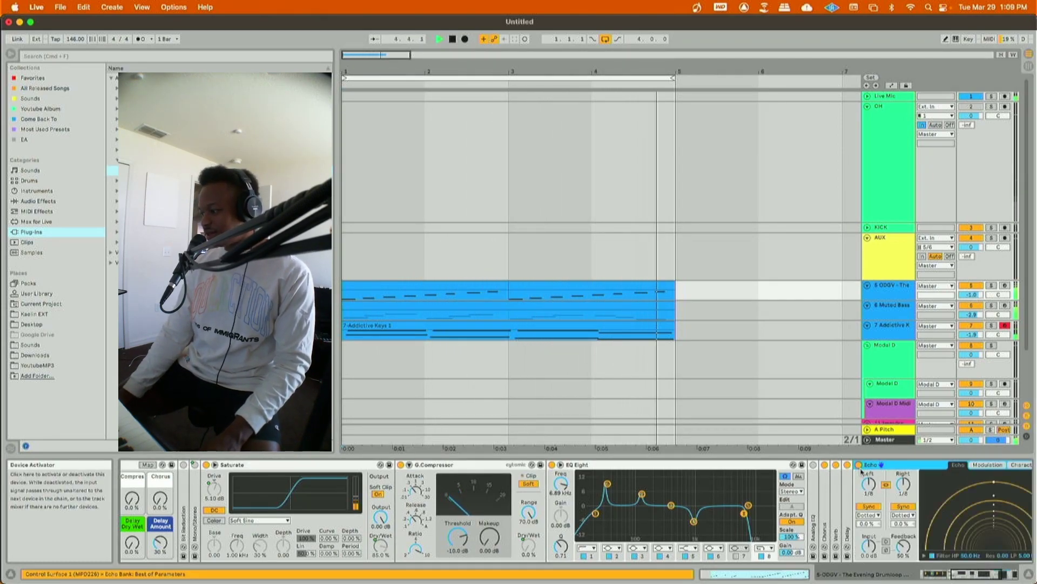
click(1013, 571)
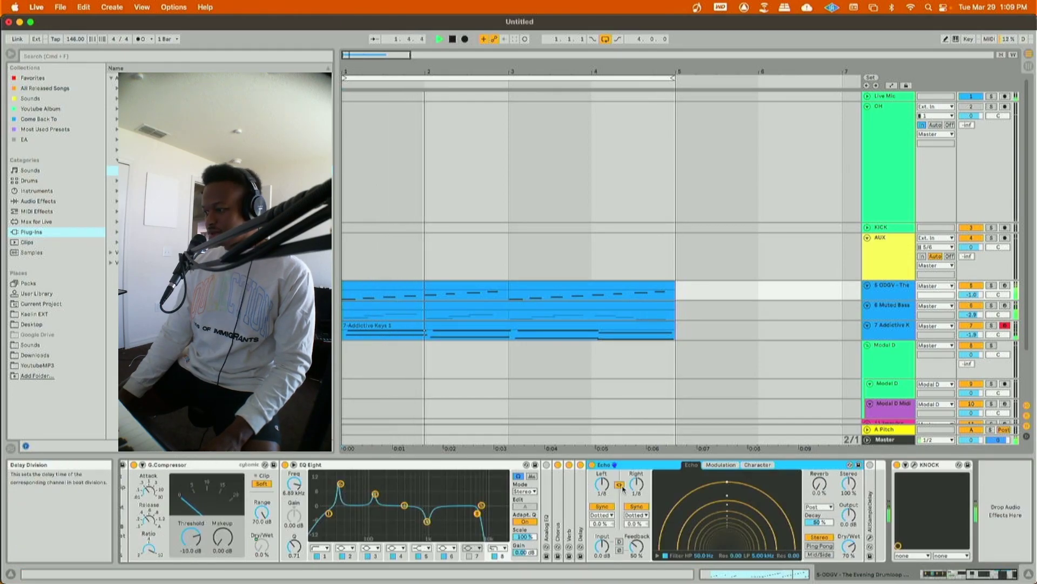
click(636, 507)
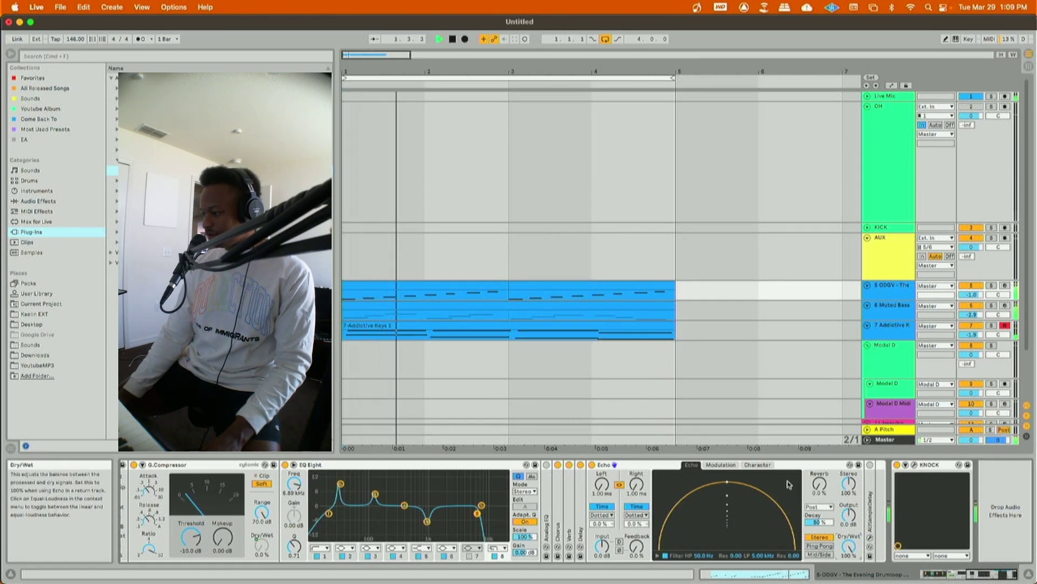
- Enable noise at 40% in the drum Echo's Character settings, and set the right delay time, unlinked from the left, to 19.8 ms
click(720, 464)
click(762, 465)
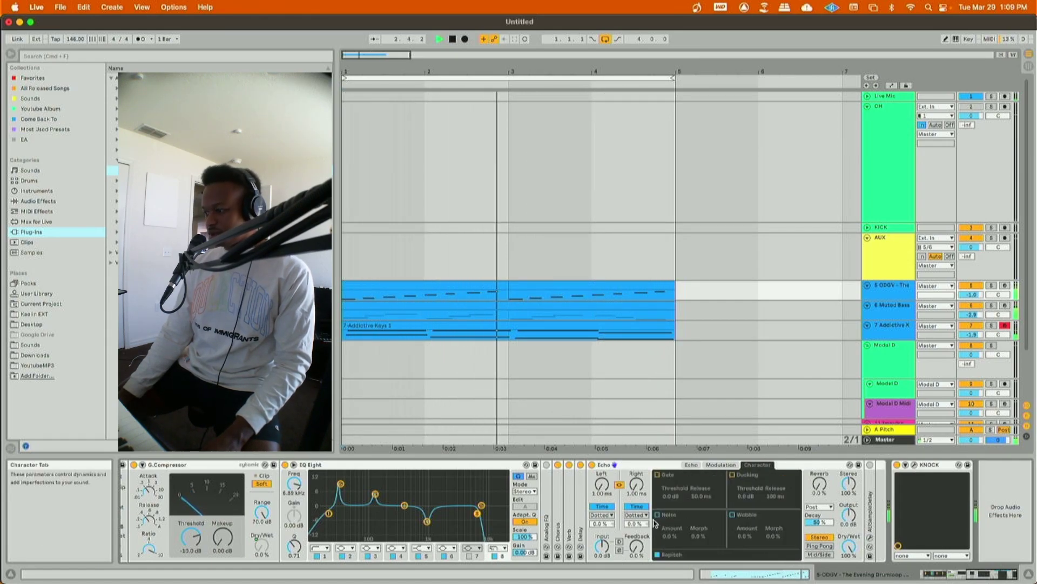
click(721, 465)
click(692, 464)
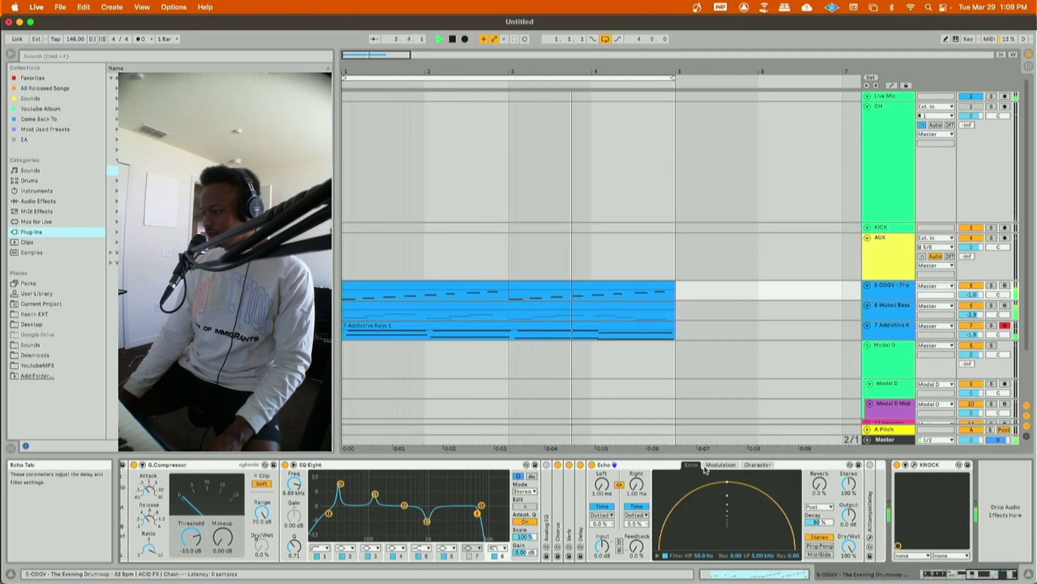
click(658, 554)
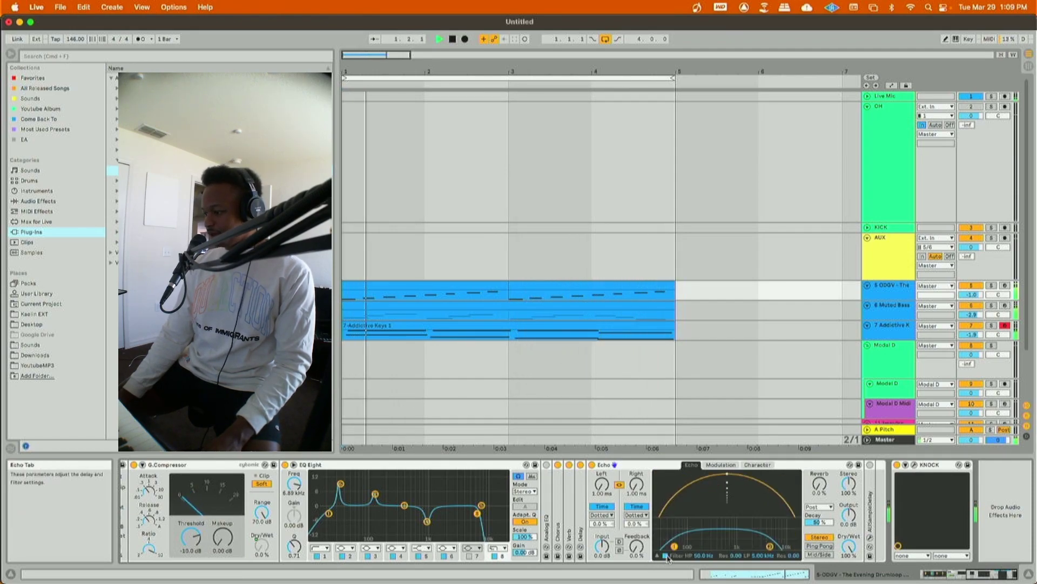
click(757, 465)
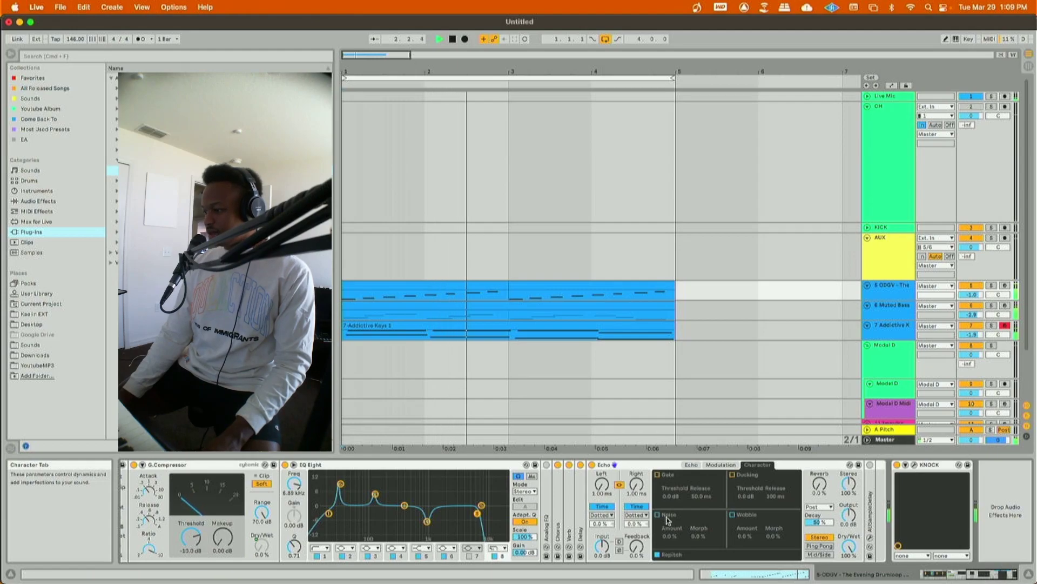
drag(667, 533, 666, 518)
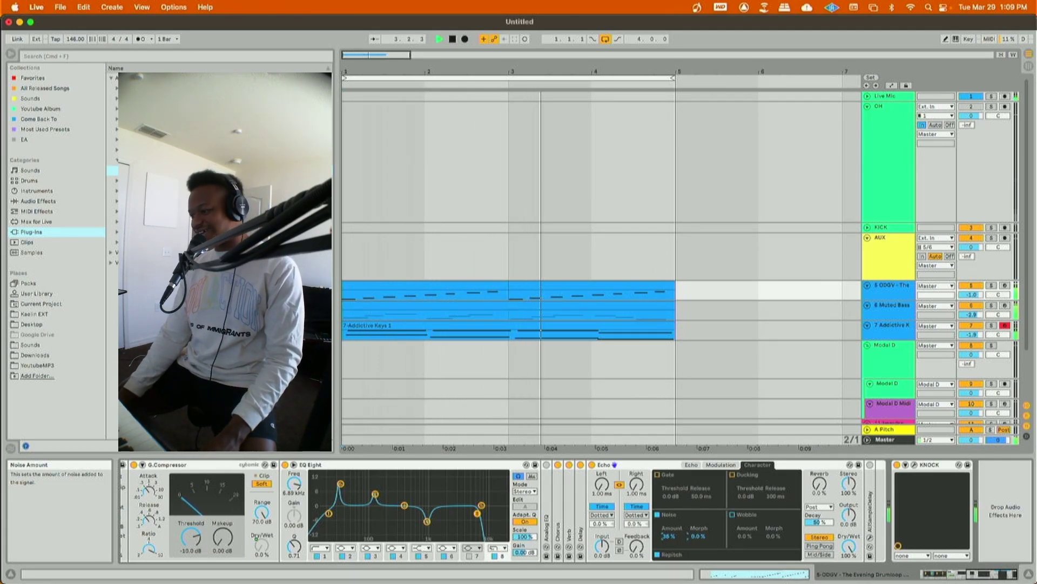
click(636, 506)
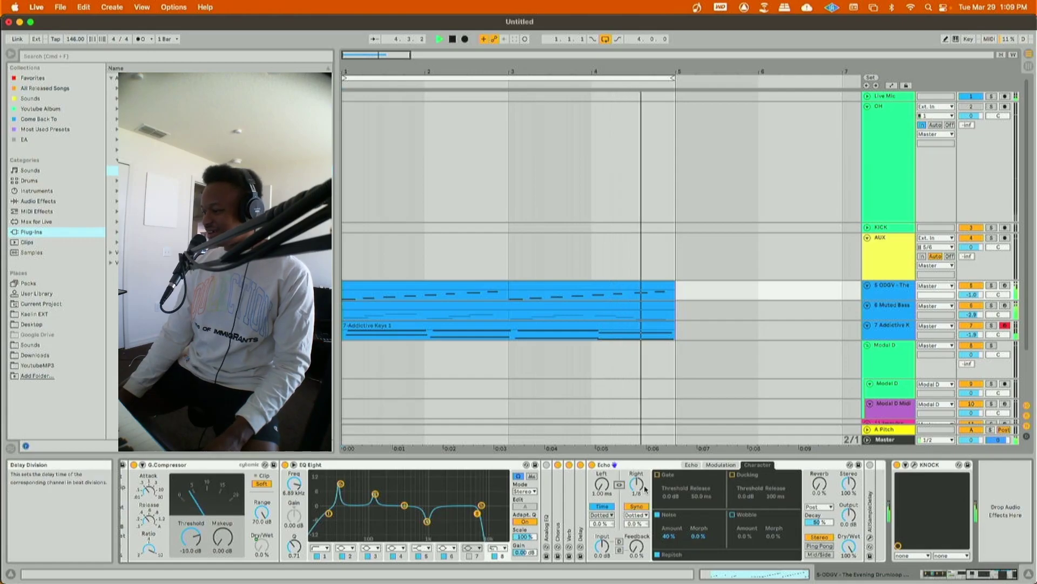
click(638, 506)
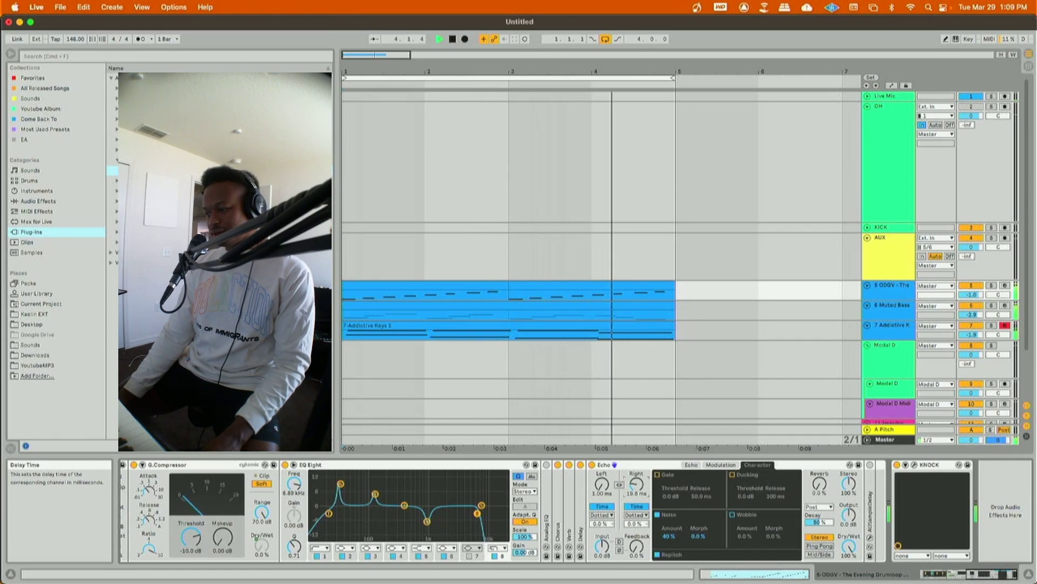
- Set the Addictive Keys track's delay mix to 50%, with the Delay filter enabled at 746 Hz, width 1.39, and Ping Pong on
click(710, 331)
drag(326, 552, 345, 538)
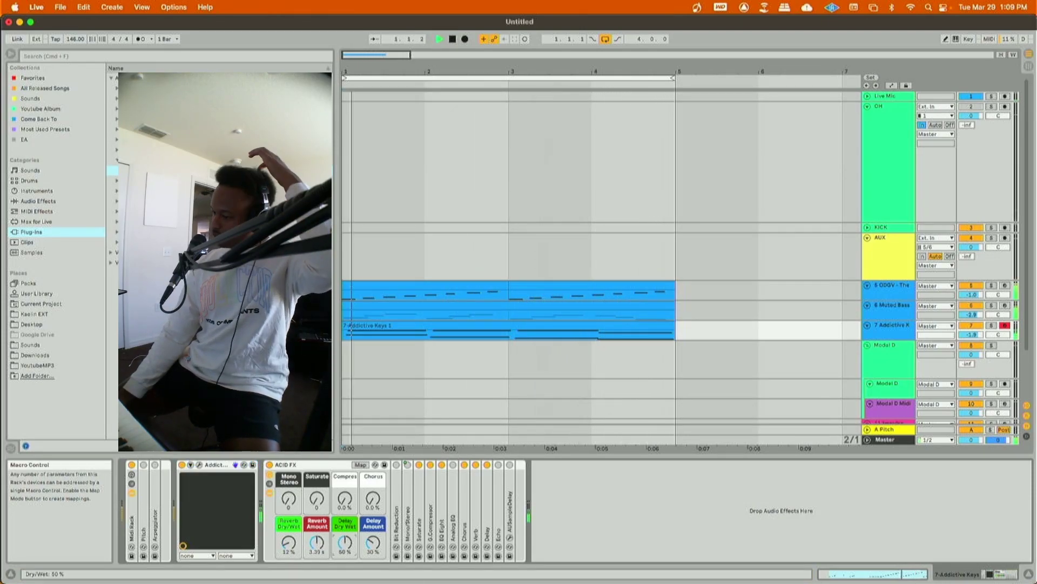
double_click(485, 510)
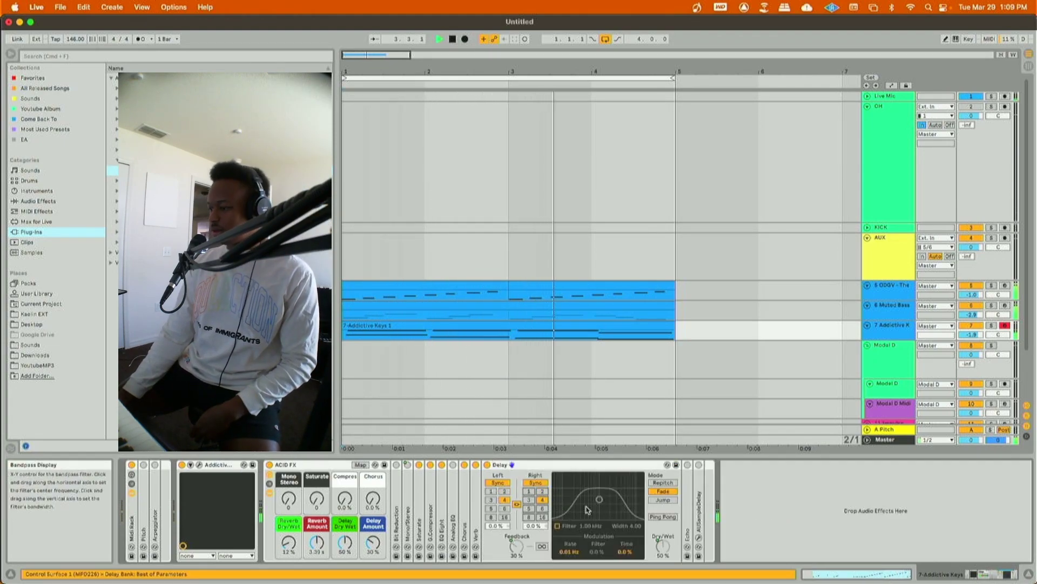
click(567, 525)
drag(591, 505, 595, 511)
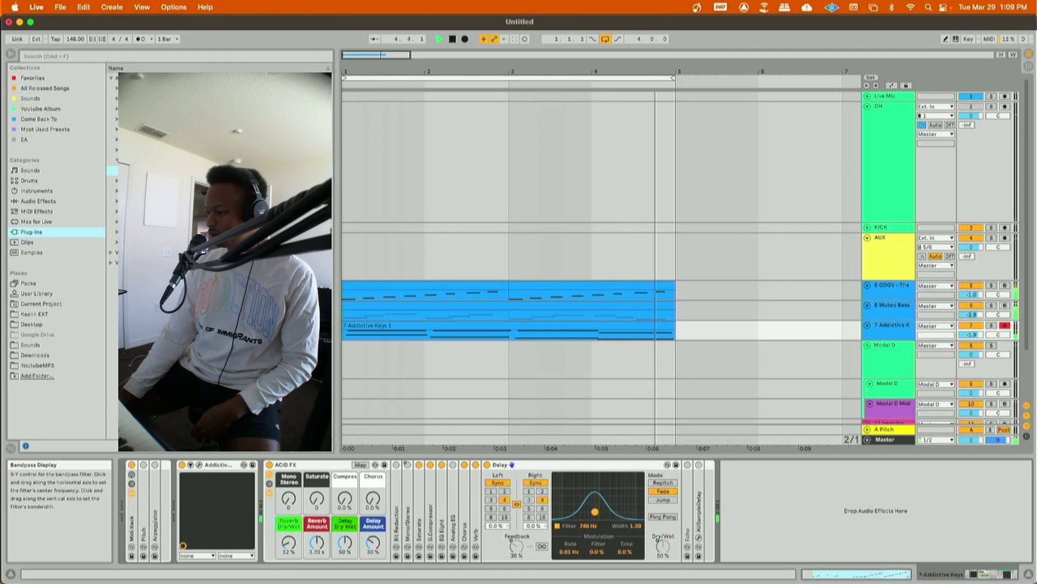
click(657, 517)
- Check the sample-flip-challenges channel in Chrome and switch back to Ableton Live
mouse_move(448, 579)
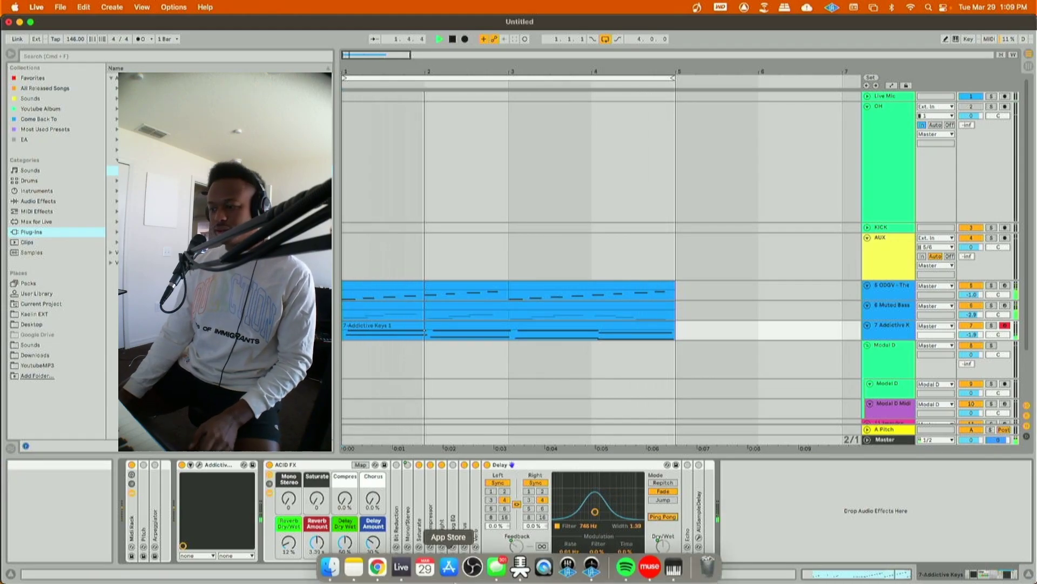
click(378, 567)
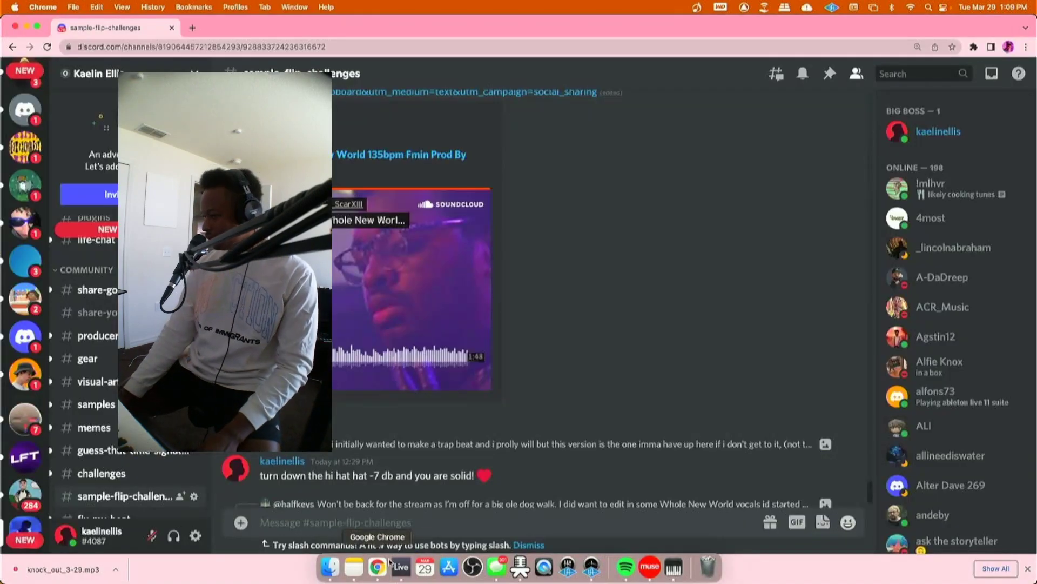
click(400, 568)
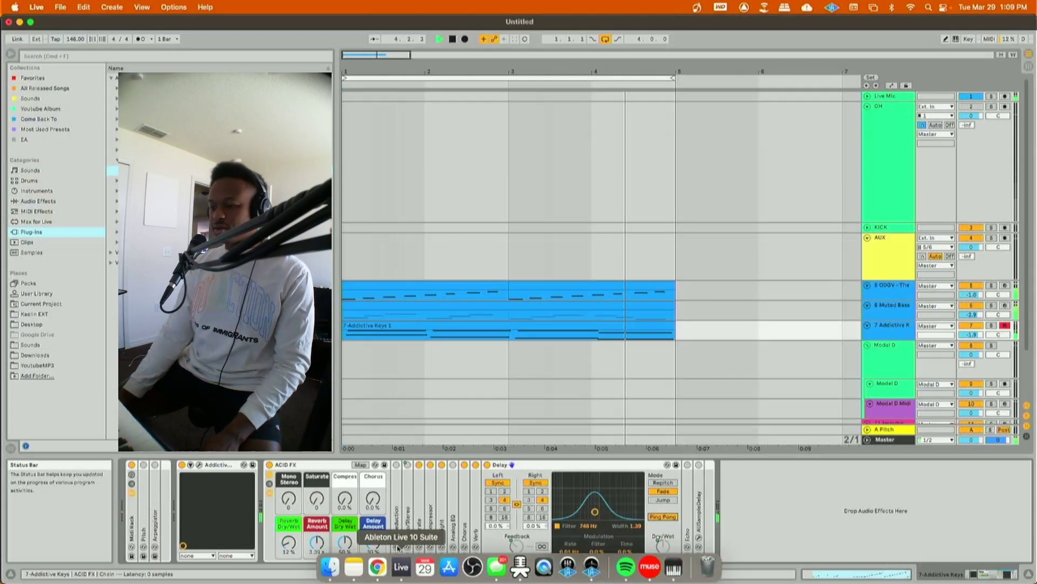
- Set the keys rack's Saturate macro to 127 and move EQ Eight's band 1 low cut to 250 Hz
drag(317, 498, 317, 470)
double_click(419, 513)
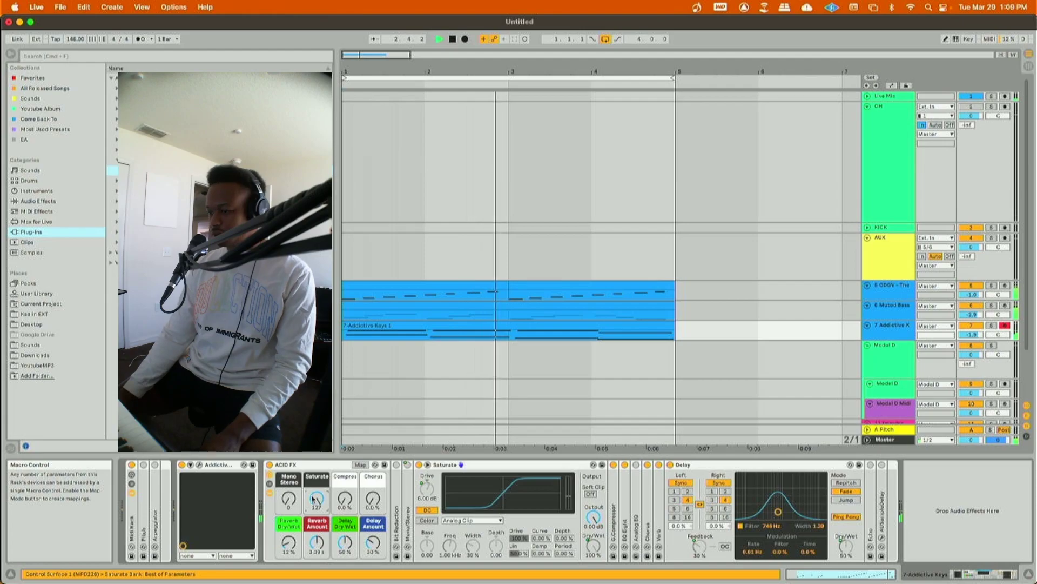
click(626, 522)
double_click(625, 522)
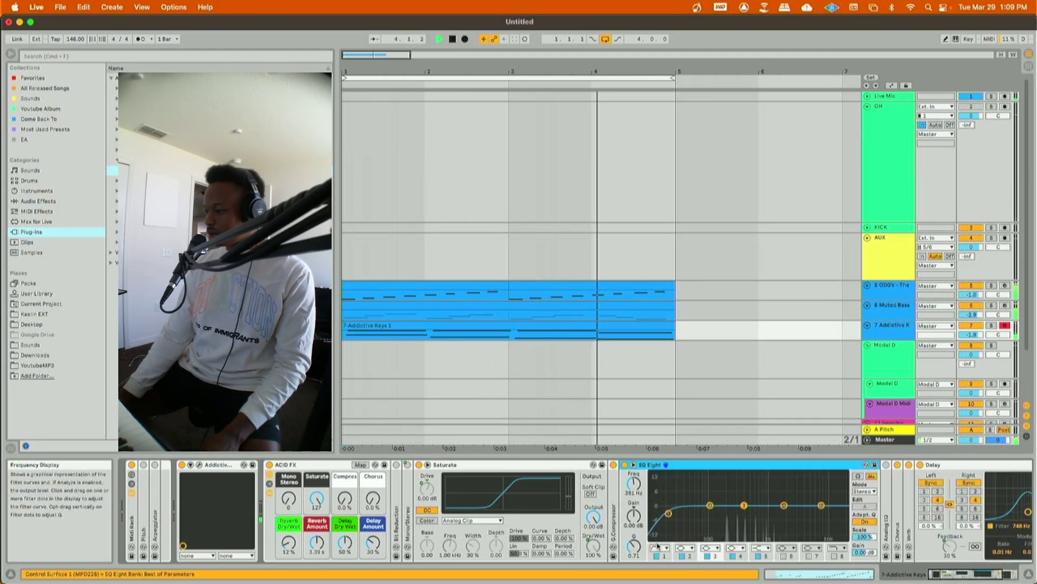
drag(668, 513, 733, 514)
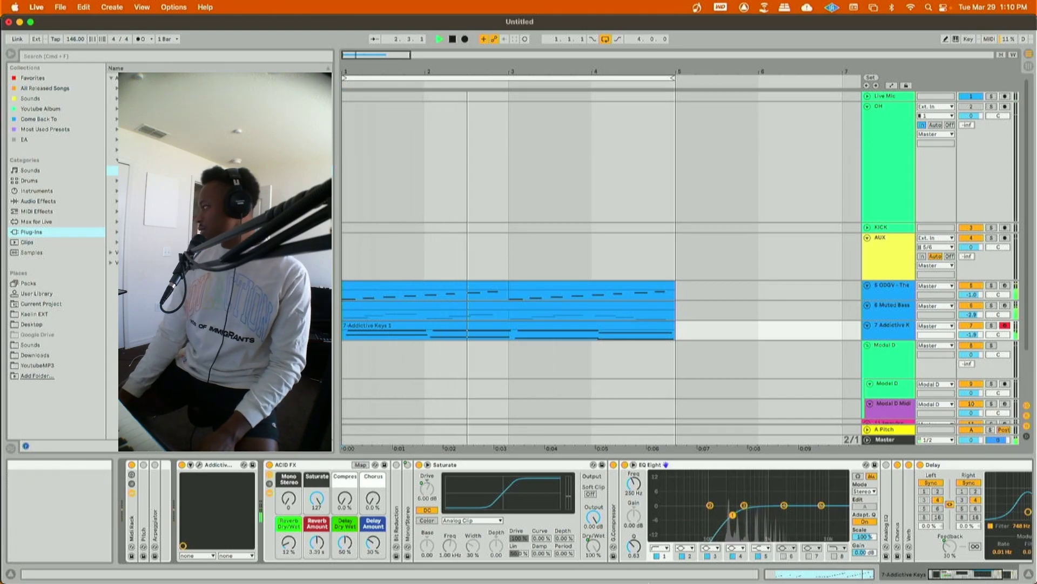
- Switch to Discord in Chrome, open the samples channel and download the rhodes_terrorbeats_146.mp3 file
mouse_move(545, 567)
click(377, 566)
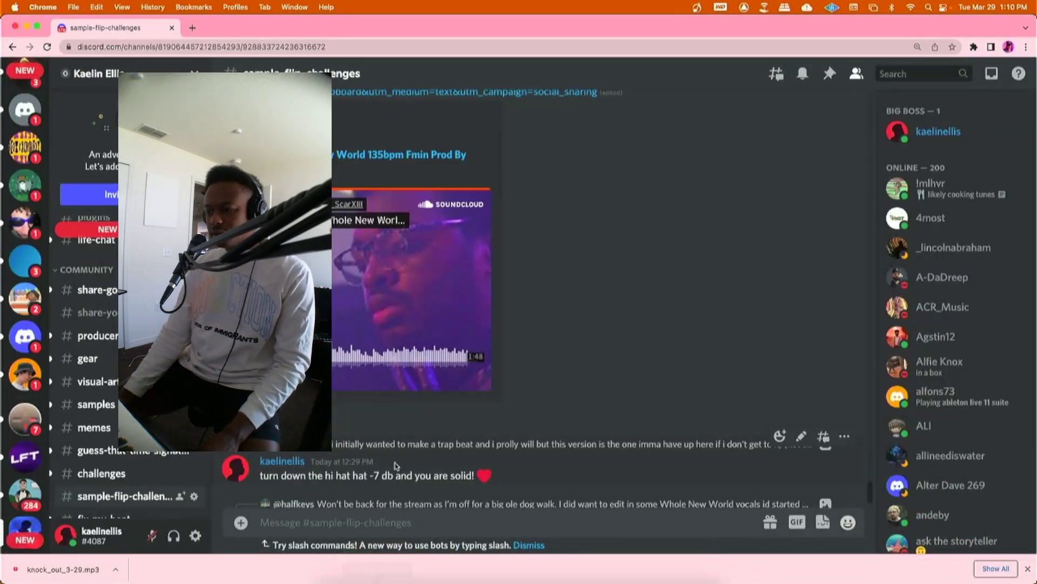
scroll(389, 475, down, 2)
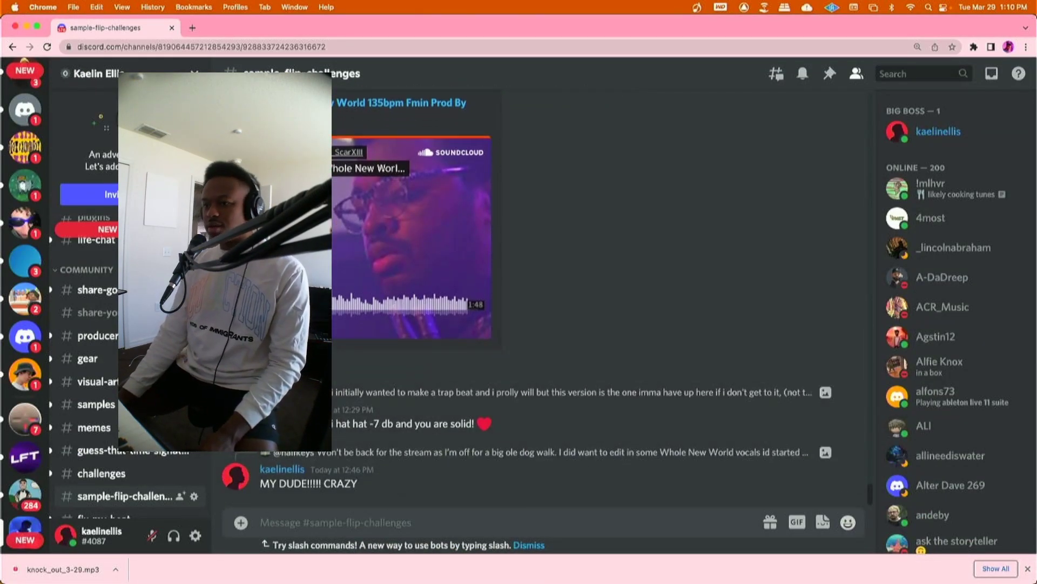
click(151, 404)
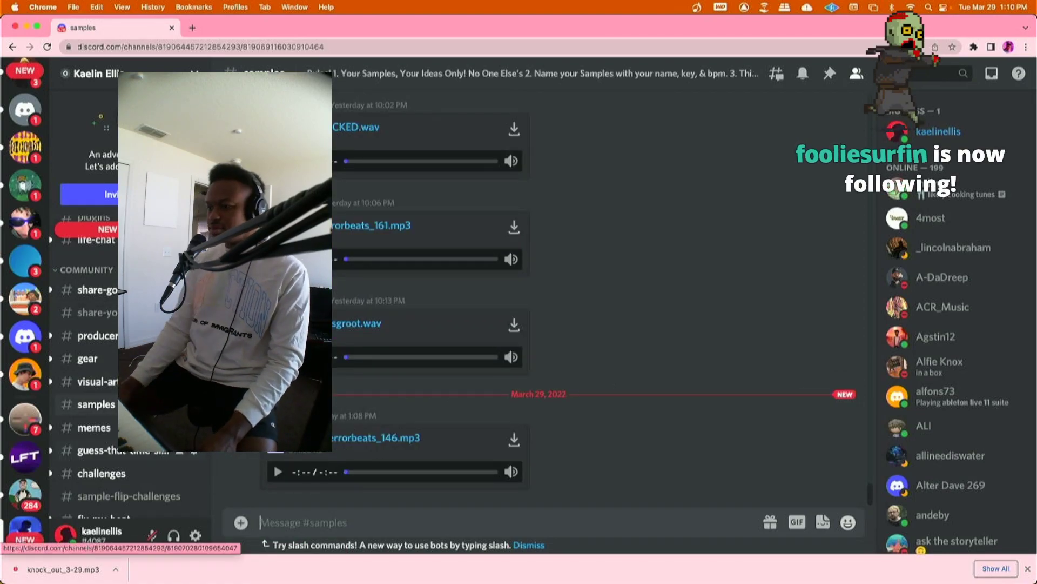
click(514, 442)
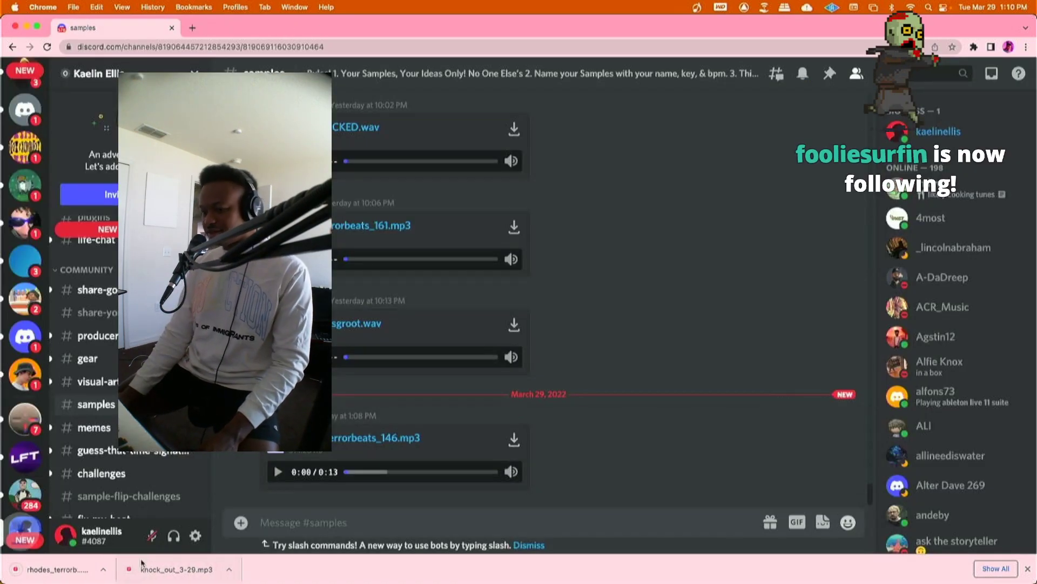
- Show the downloaded rhodes_terrorbeats_146.mp3 in Finder, copy it and switch back to Ableton Live
click(116, 569)
click(138, 555)
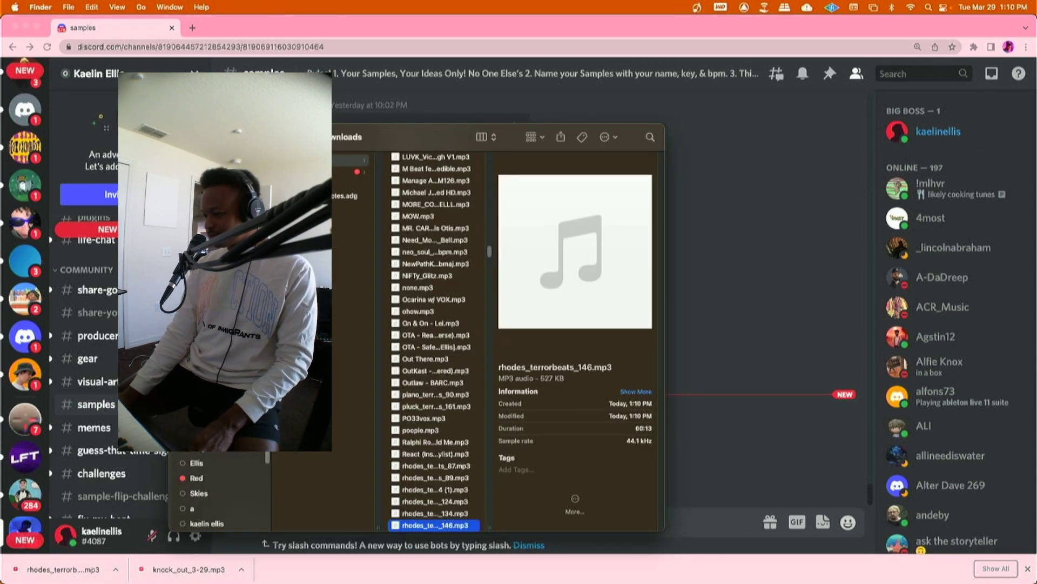
mouse_move(306, 581)
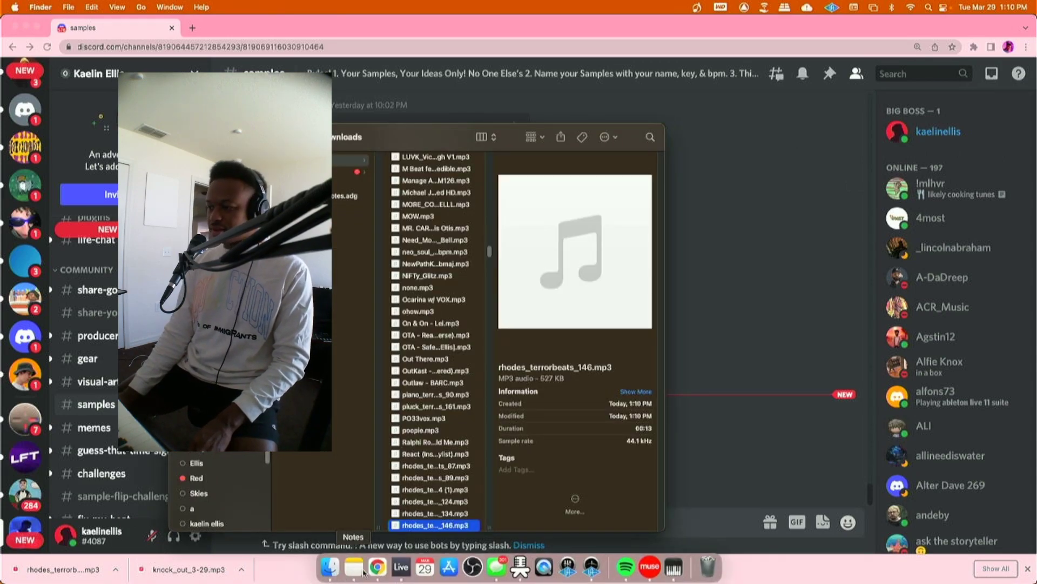
click(392, 575)
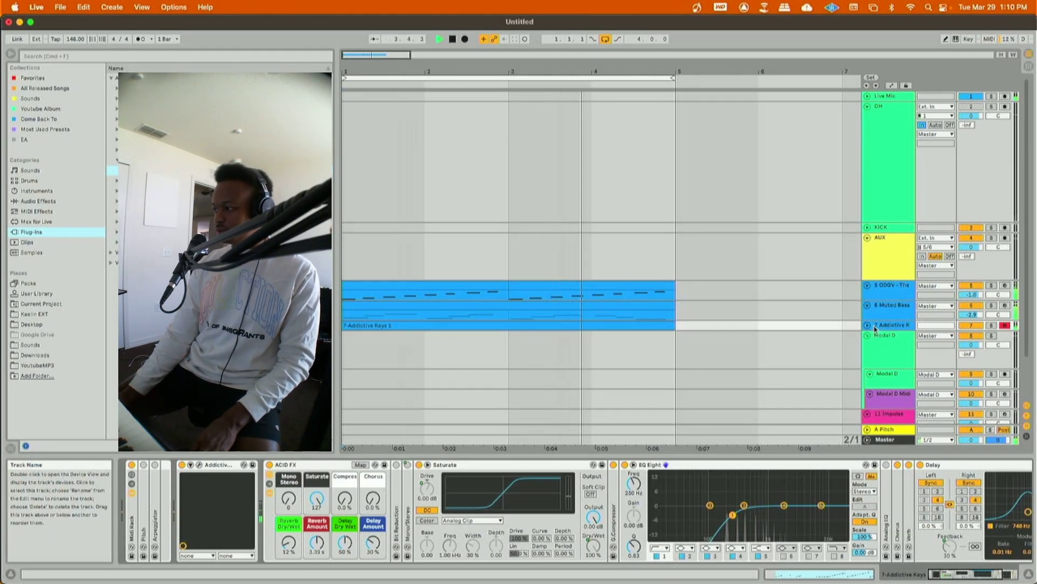
- Insert an audio track below the Addictive Keys track, stop playback and paste the rhodes sample at bar 1
key(super+t)
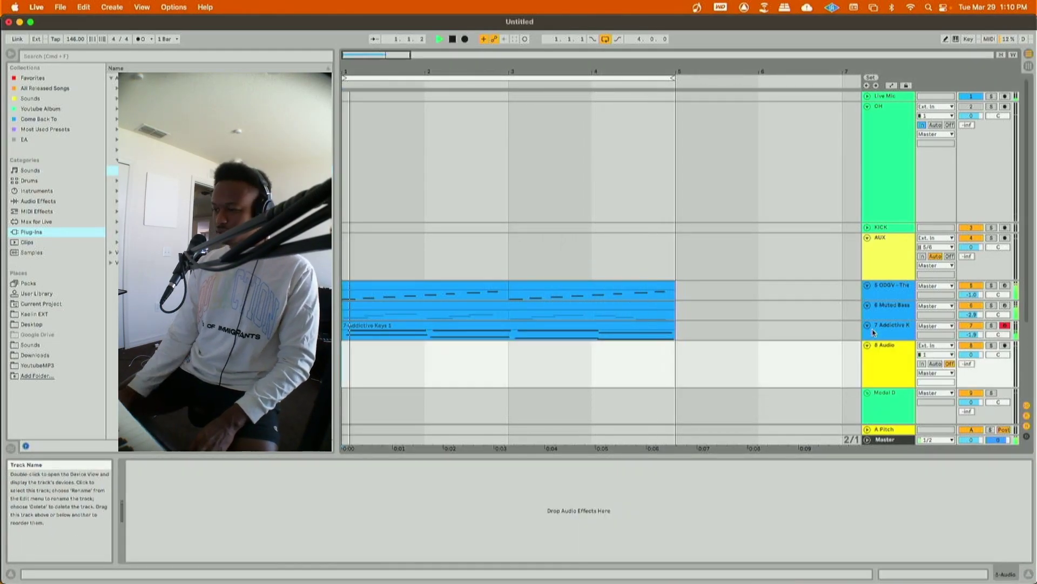
key(space)
key(super+v)
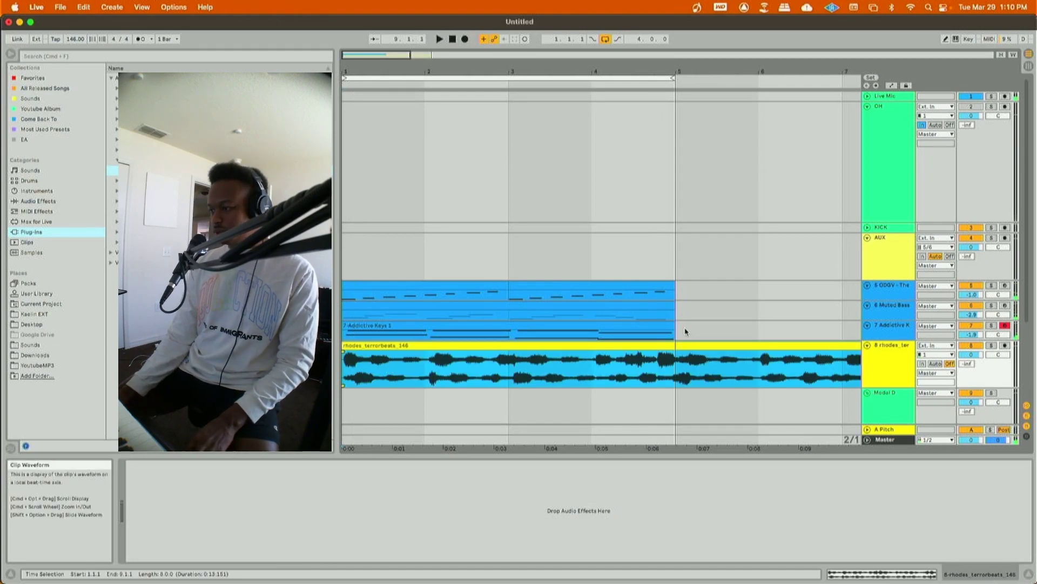
- Solo the rhodes sample's track, play it and lower its volume to -3.7 dB
drag(537, 73, 538, 85)
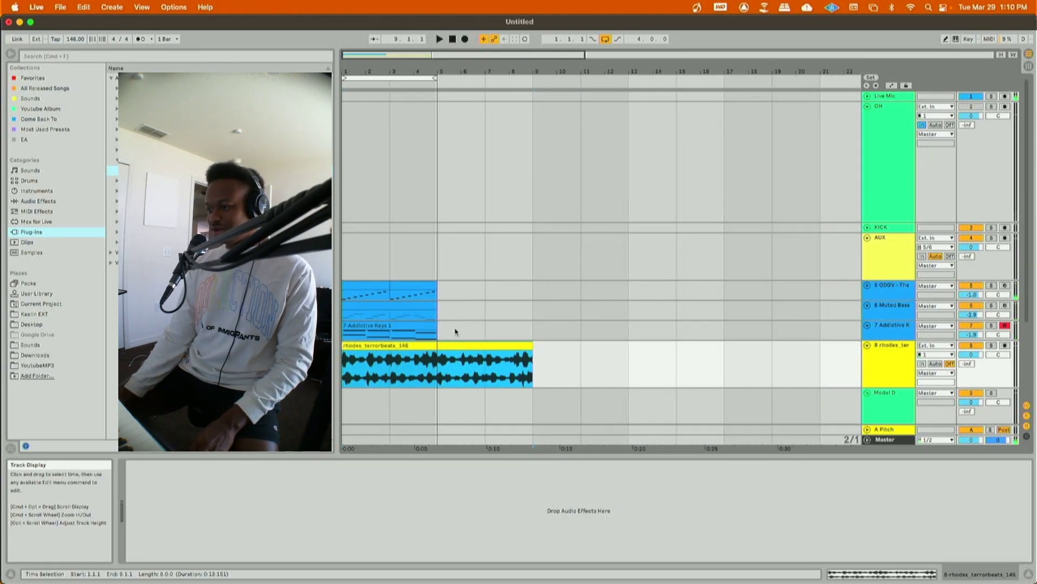
click(459, 365)
click(992, 346)
key(space)
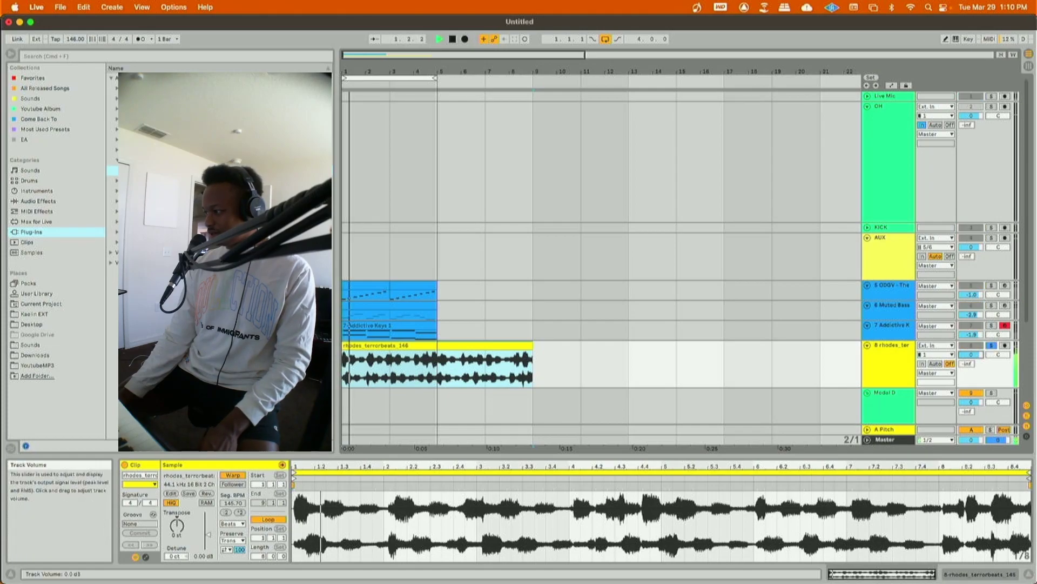
- Duplicate the drum, bass and keys clips into bars 5 to 8 and extend the loop to eight bars
drag(446, 331, 348, 284)
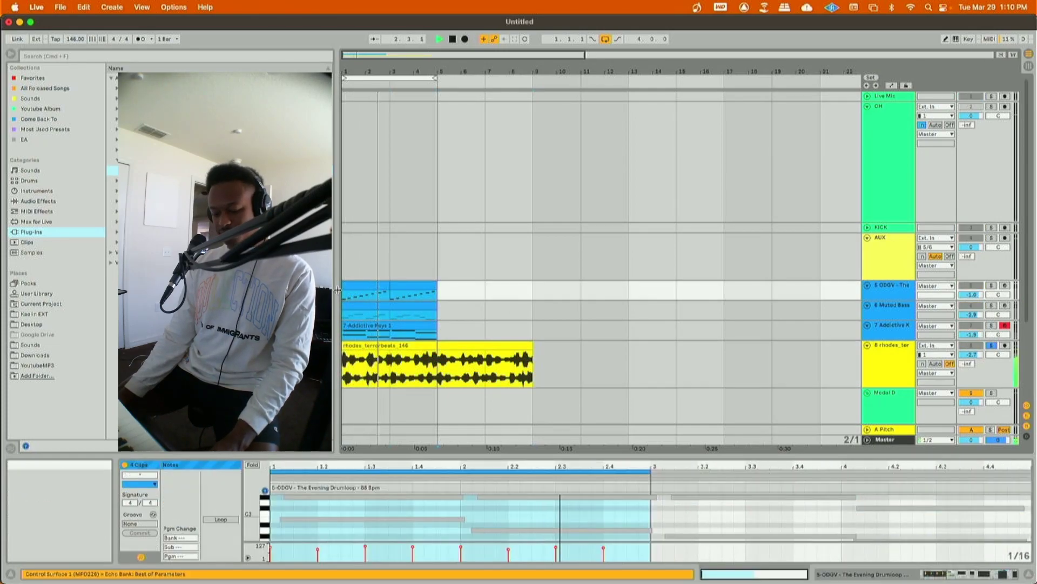
key(super+d)
drag(436, 79, 532, 78)
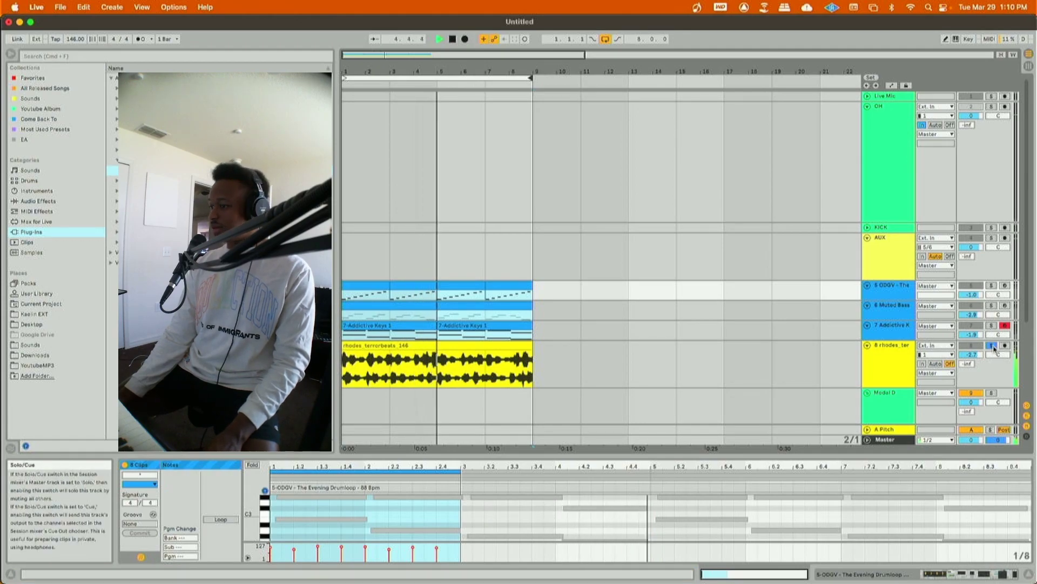
- Duplicate the rhodes sample's track and transpose the clip on the copy up by 12 semitones
click(831, 355)
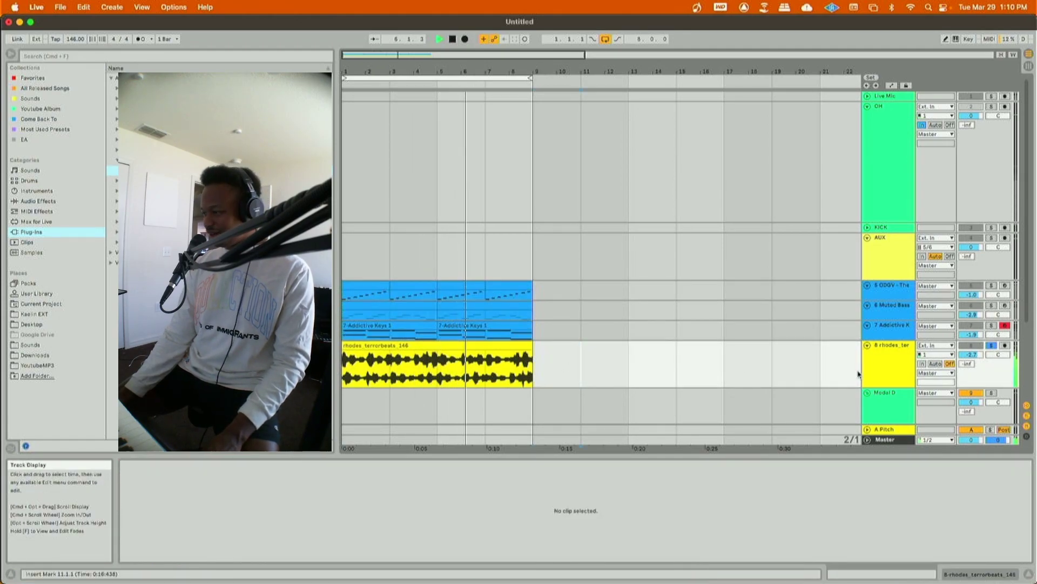
click(523, 373)
key(super+a)
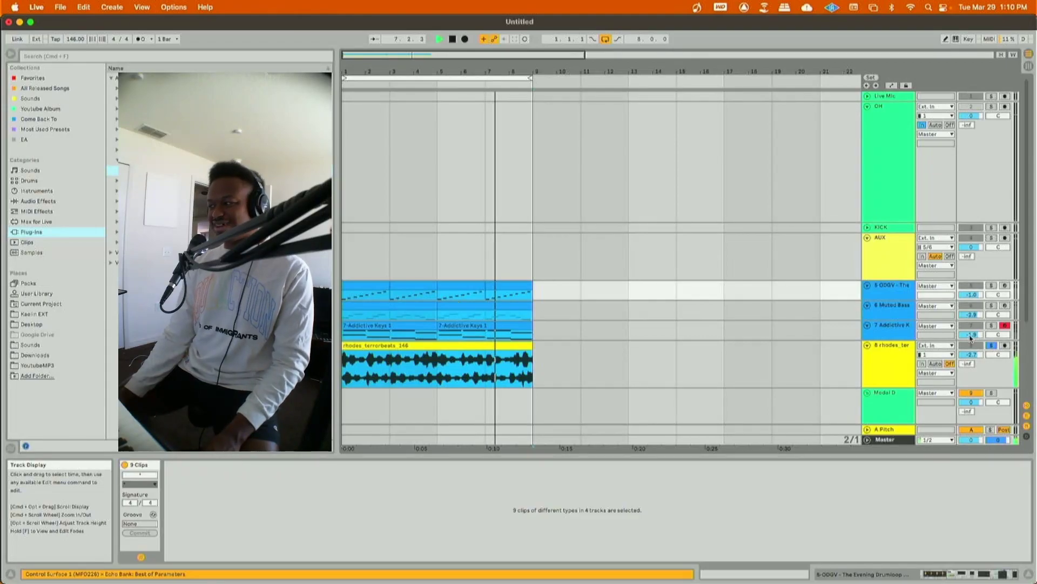
click(888, 373)
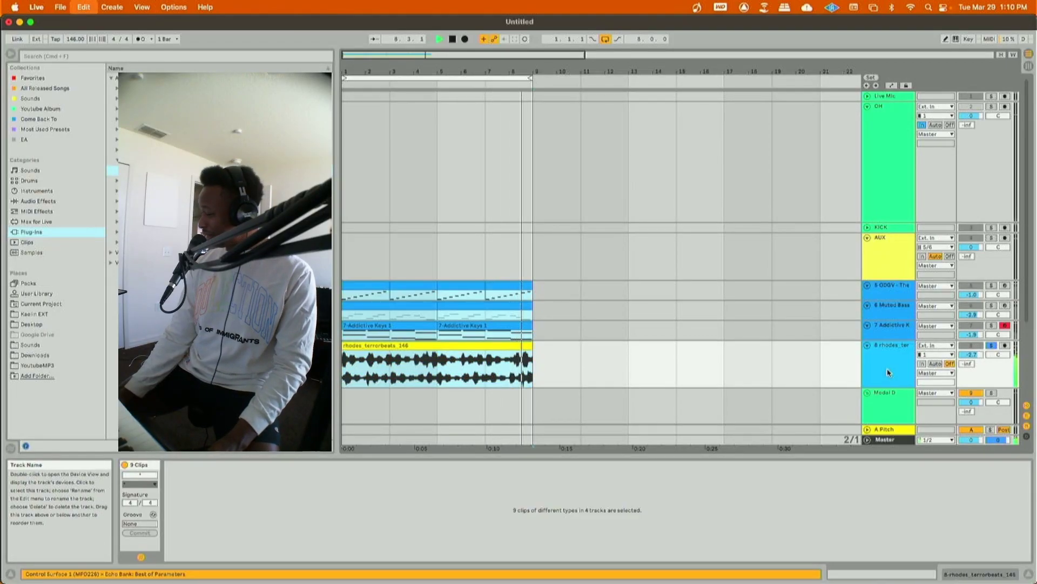
key(super+d)
click(500, 382)
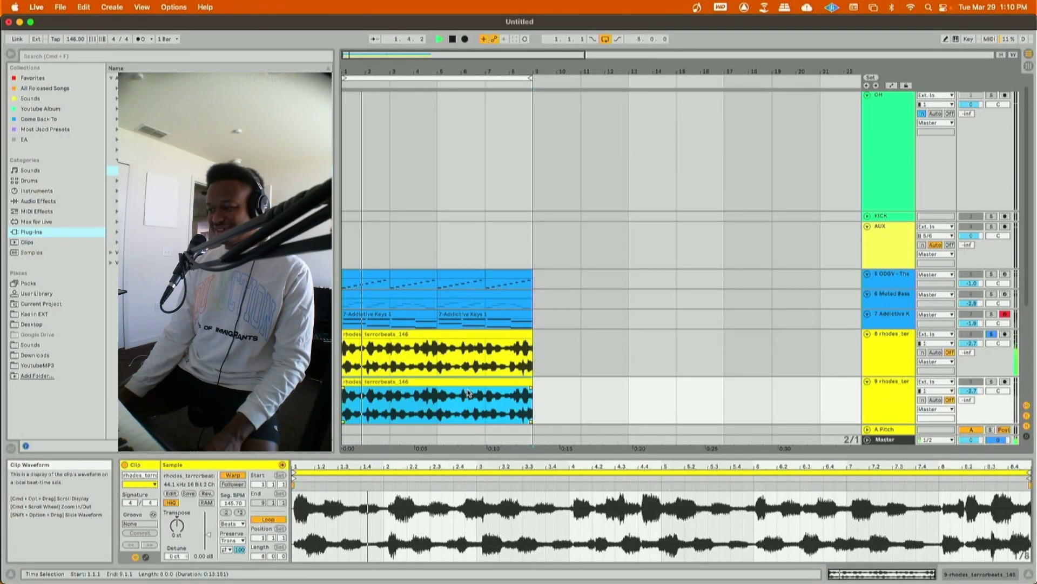
click(183, 523)
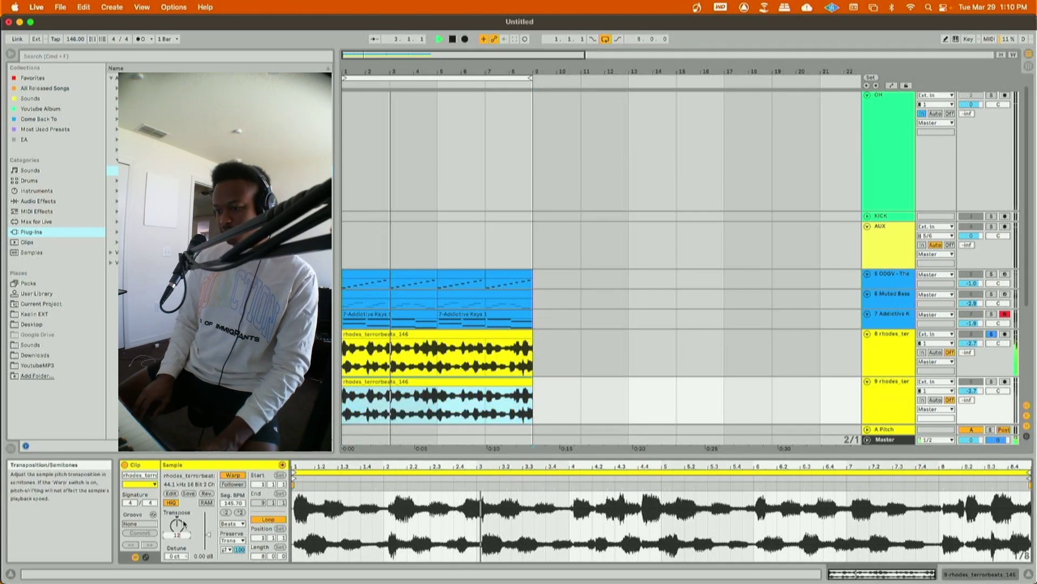
- Load the ACID FX rack from the favorites onto the duplicated rhodes track
key(shift+Tab)
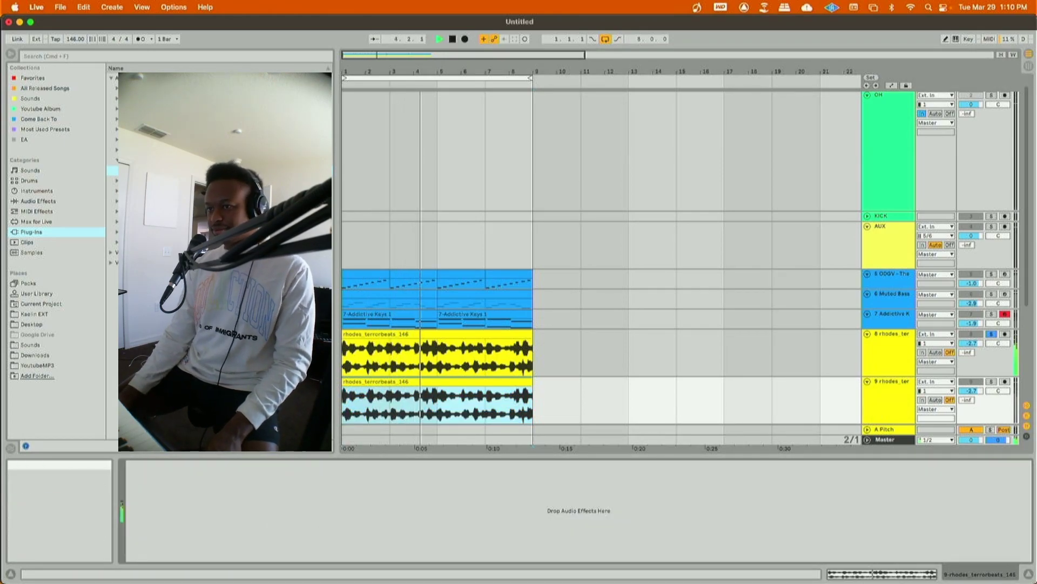
click(74, 80)
click(151, 140)
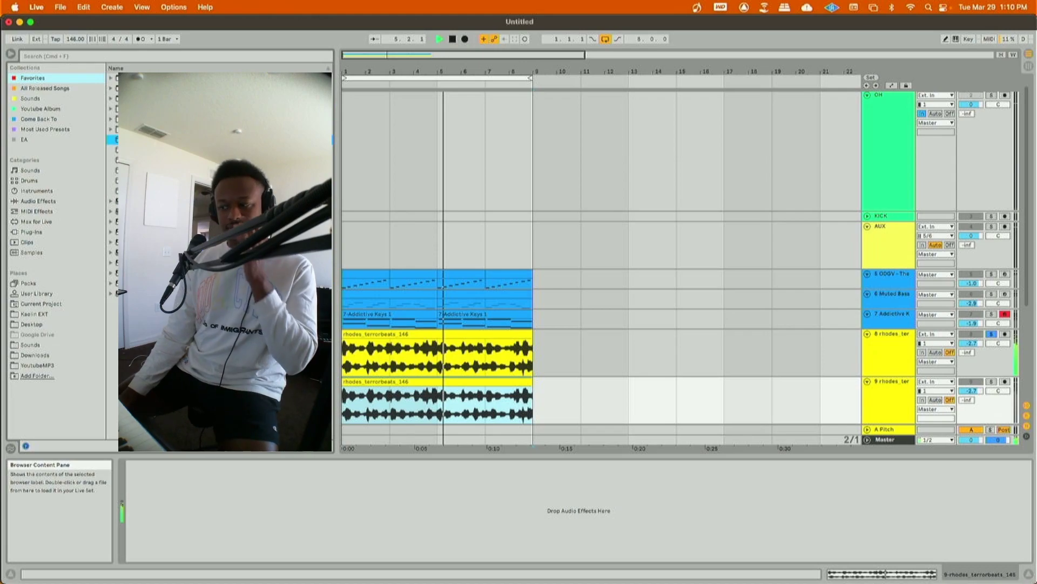
key(Return)
- Set the warp mode of the duplicated rhodes clip to Complex
key(shift+Tab)
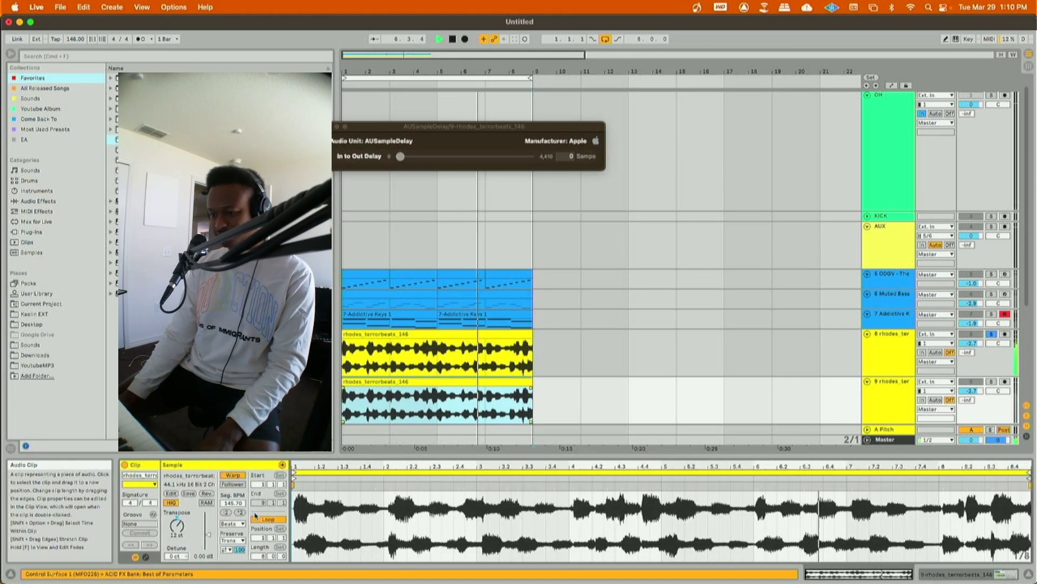
click(232, 523)
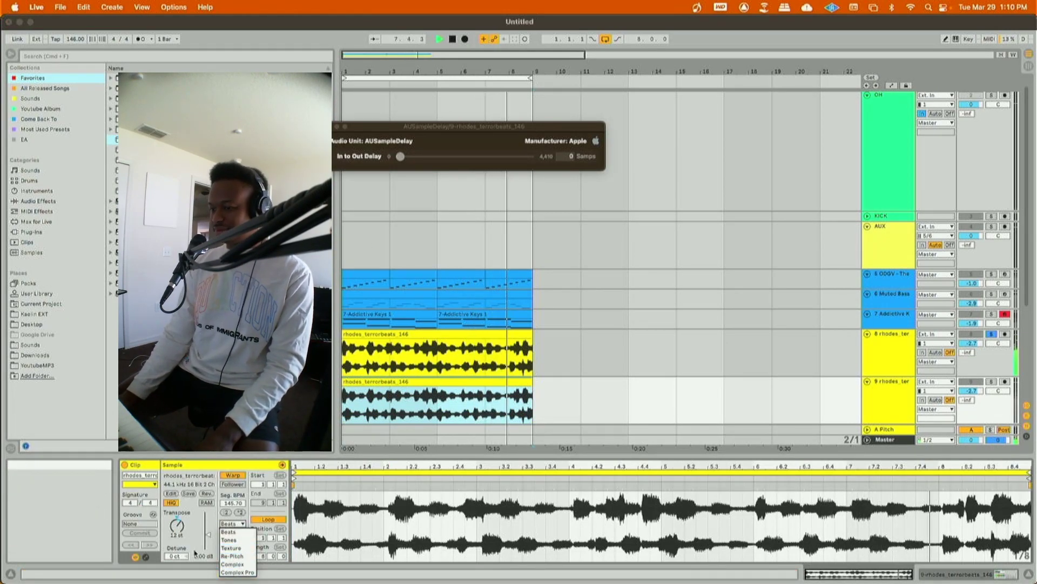
click(232, 564)
- Solo the duplicated rhodes track and set the ACID FX rack's Reverb Dry/Wet to 100 %
click(991, 381)
double_click(899, 399)
drag(150, 542, 151, 481)
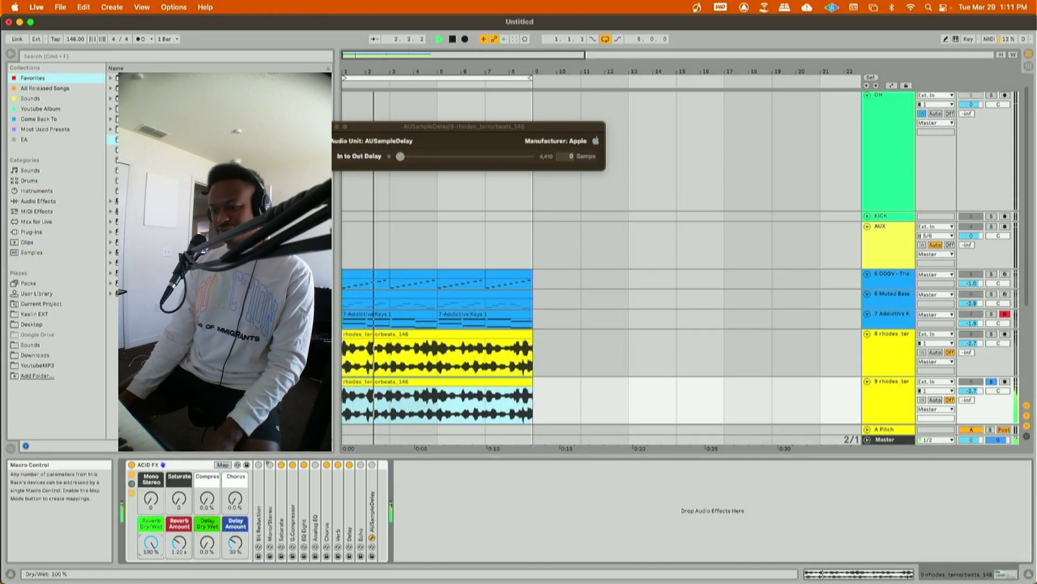
- Lower the duplicated rhodes track's volume, select both rhodes tracks and turn the solo off
key(shift+Tab)
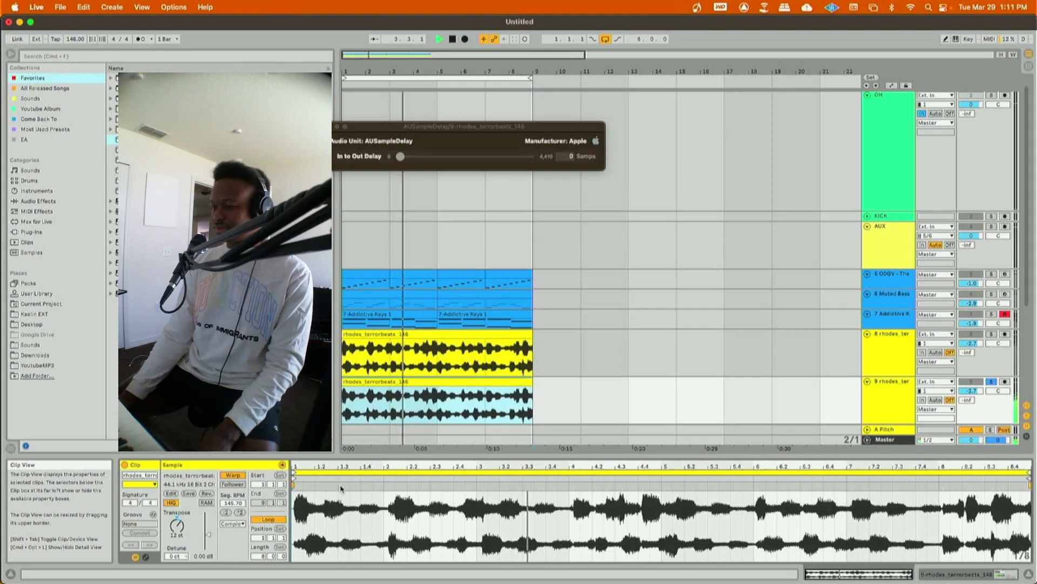
drag(971, 391, 971, 401)
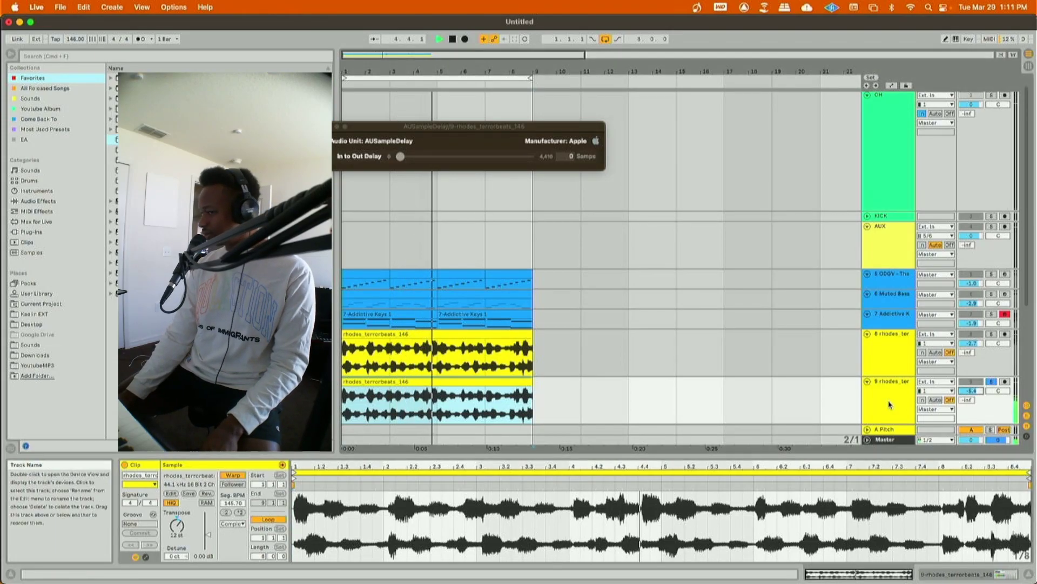
key(shift+Tab)
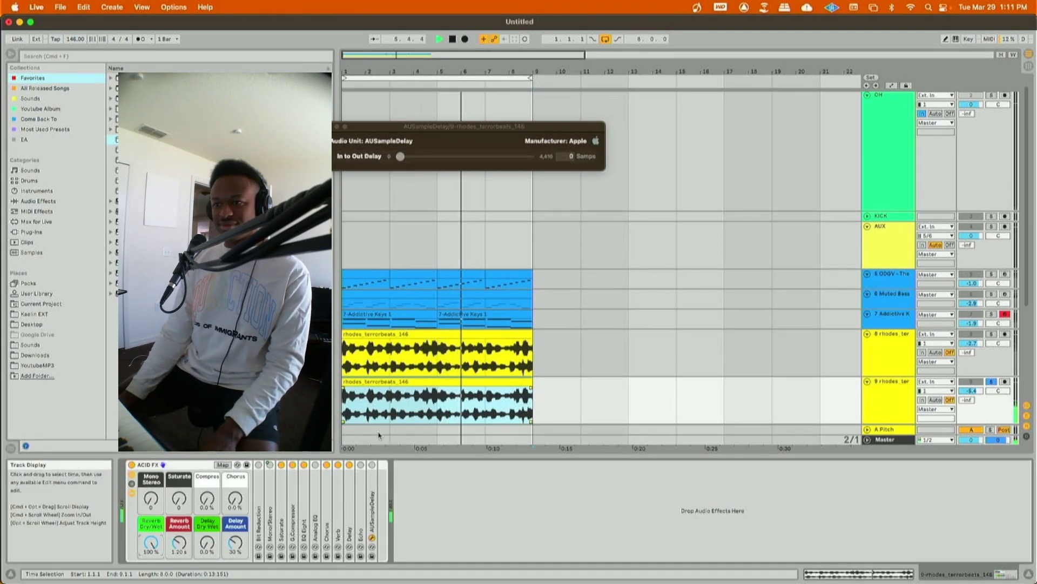
click(880, 384)
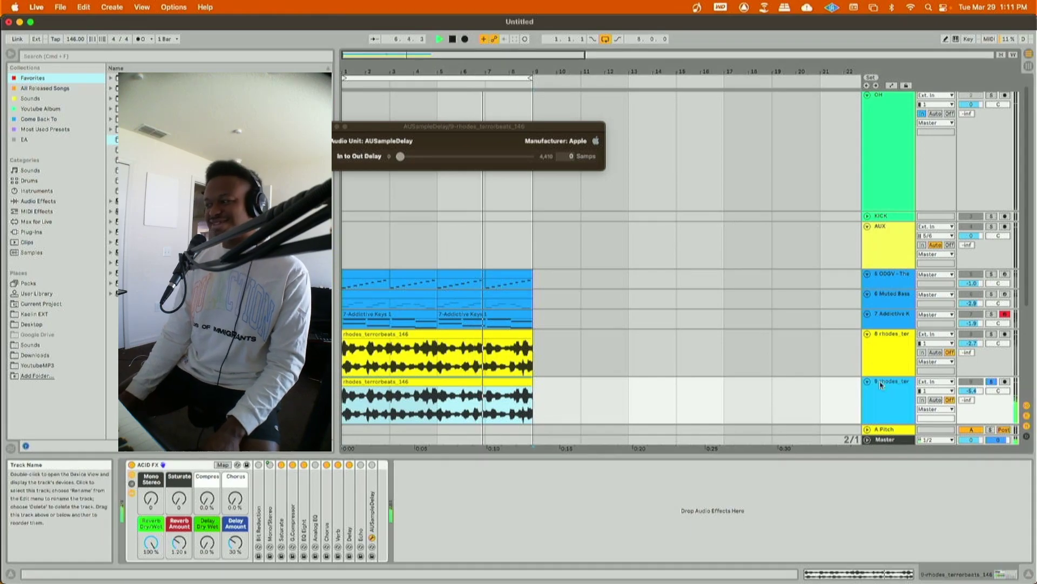
click(895, 359)
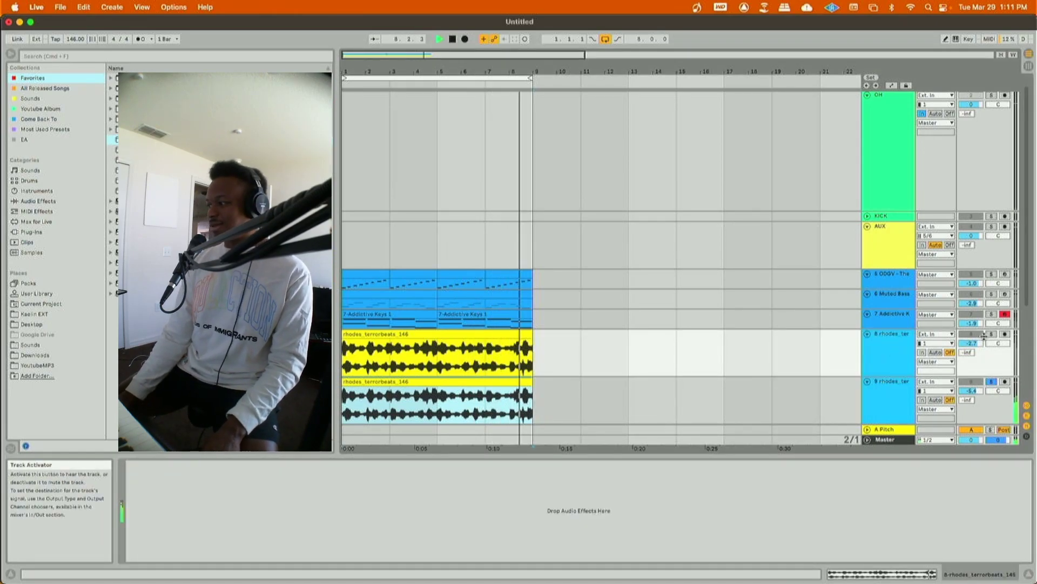
click(991, 381)
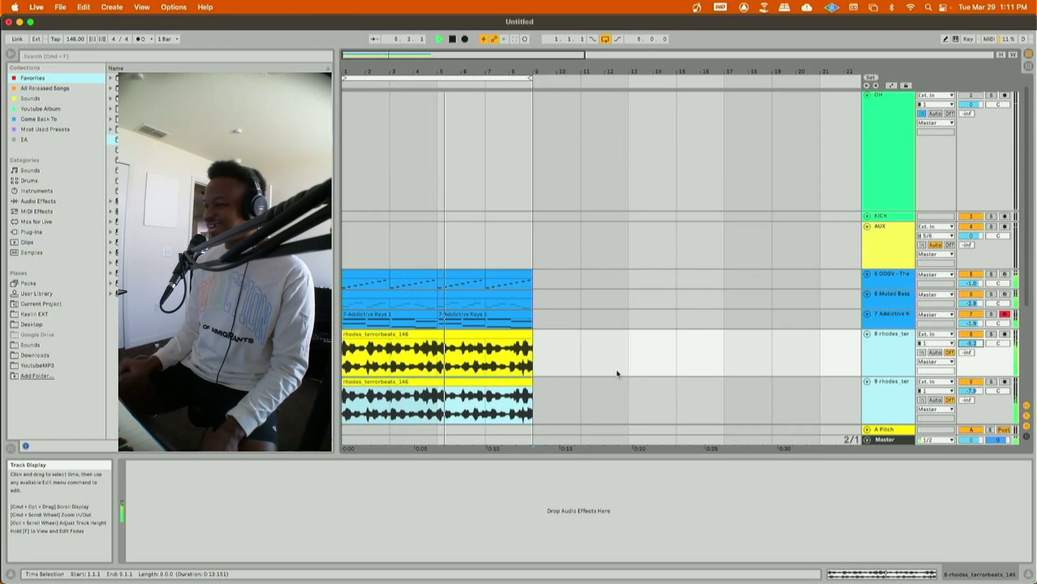
- Duplicate all clips of bars 1 to 8 into bars 9 to 16 and deactivate the first clip on the duplicated rhodes track
drag(542, 363, 345, 282)
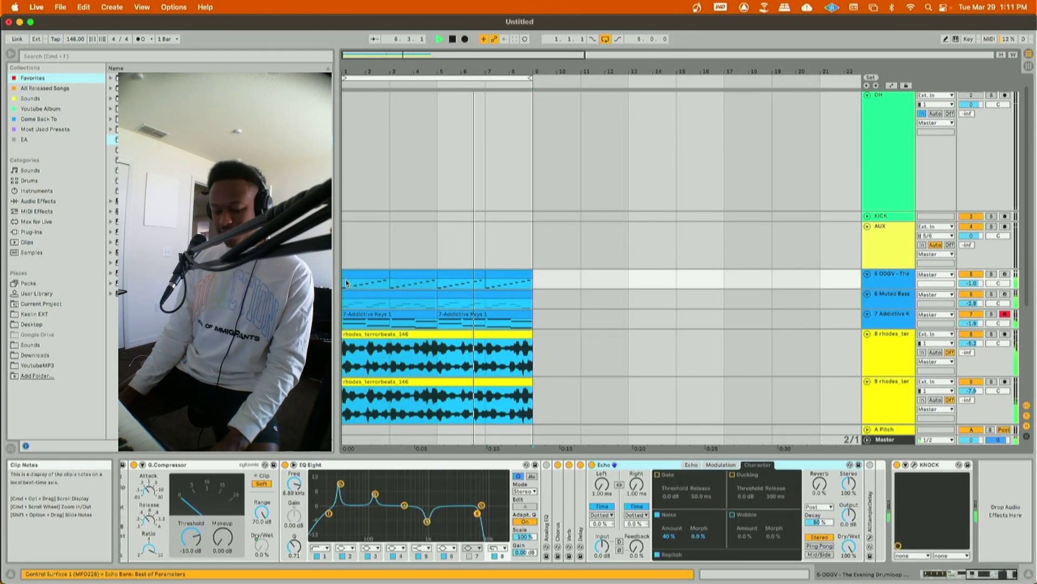
key(super+d)
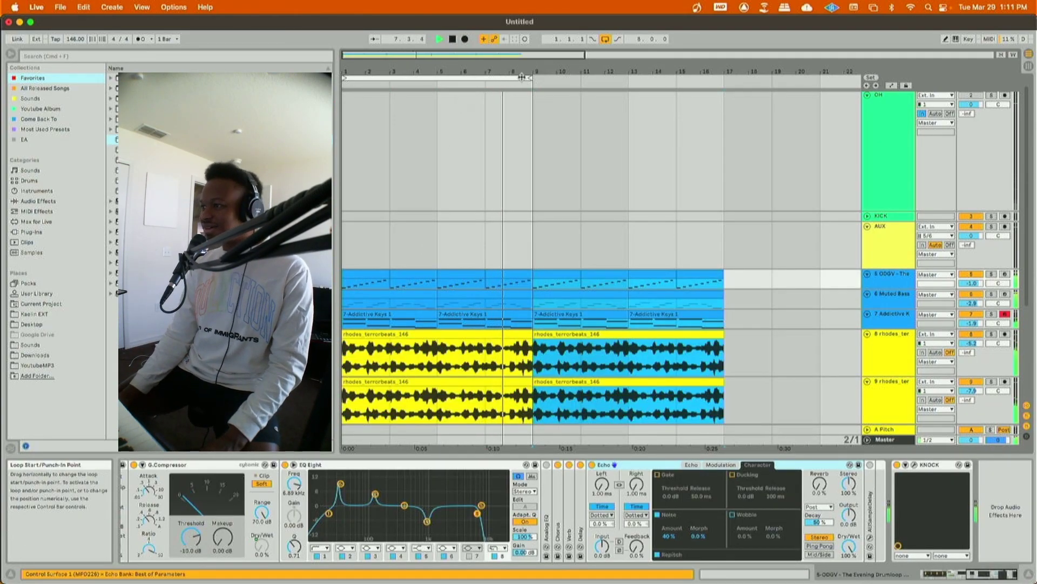
click(463, 382)
key(0)
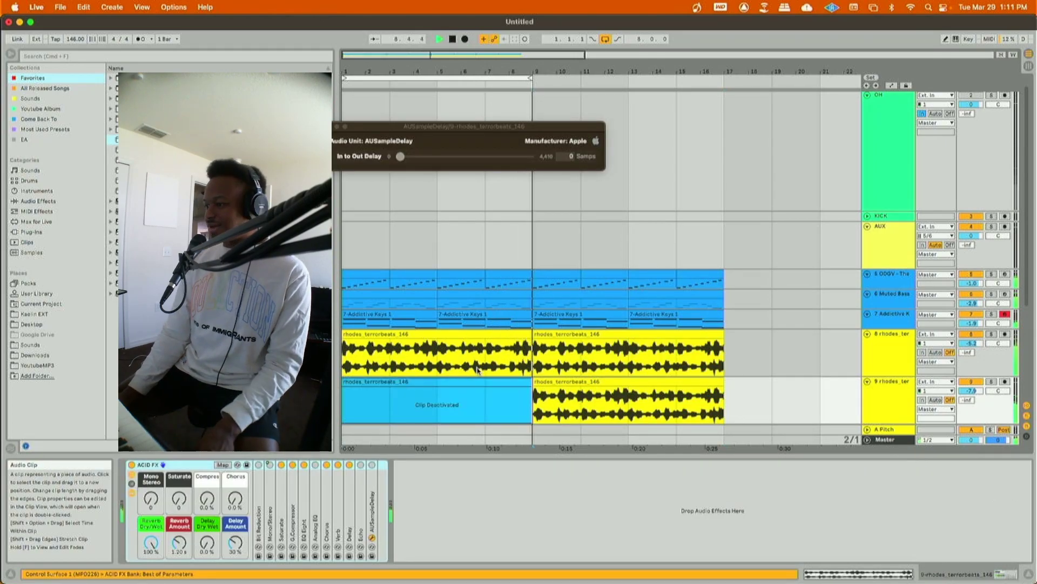
- Stop playback, open the drum clip in bars 7 to 8 and raise its notes at 10.2 to G1 and 10.3 to C2
drag(431, 55, 472, 162)
click(465, 288)
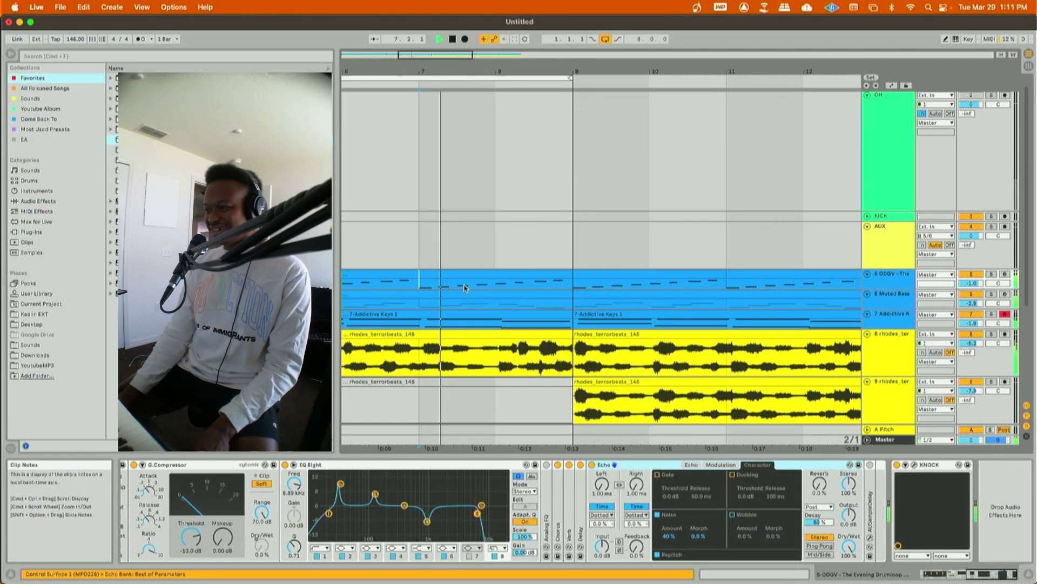
double_click(498, 276)
key(space)
drag(637, 456, 657, 342)
drag(684, 464, 681, 420)
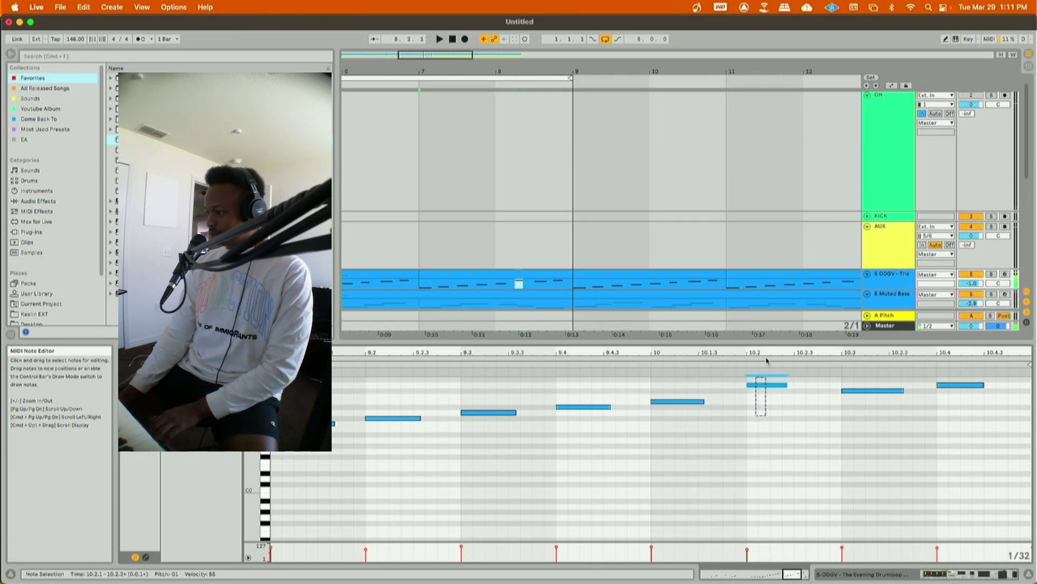
key(Up)
key(Up)
key(Up)
key(Up)
key(Up)
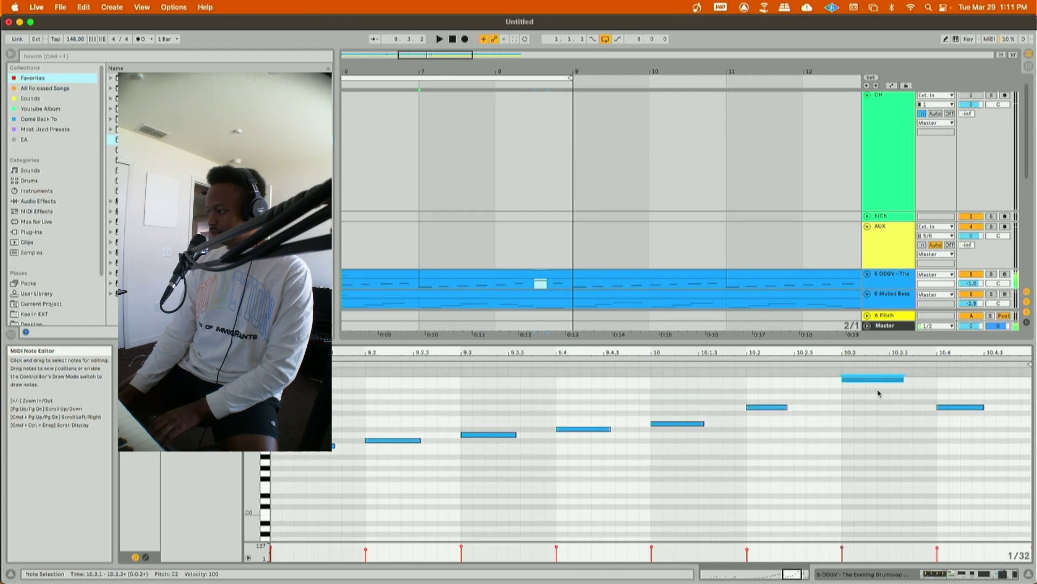
- Raise the drum clip's last note, at 10.4, to D#3
key(Up)
key(Up)
key(Up)
key(Up)
key(Up)
key(Up)
key(Up)
key(Up)
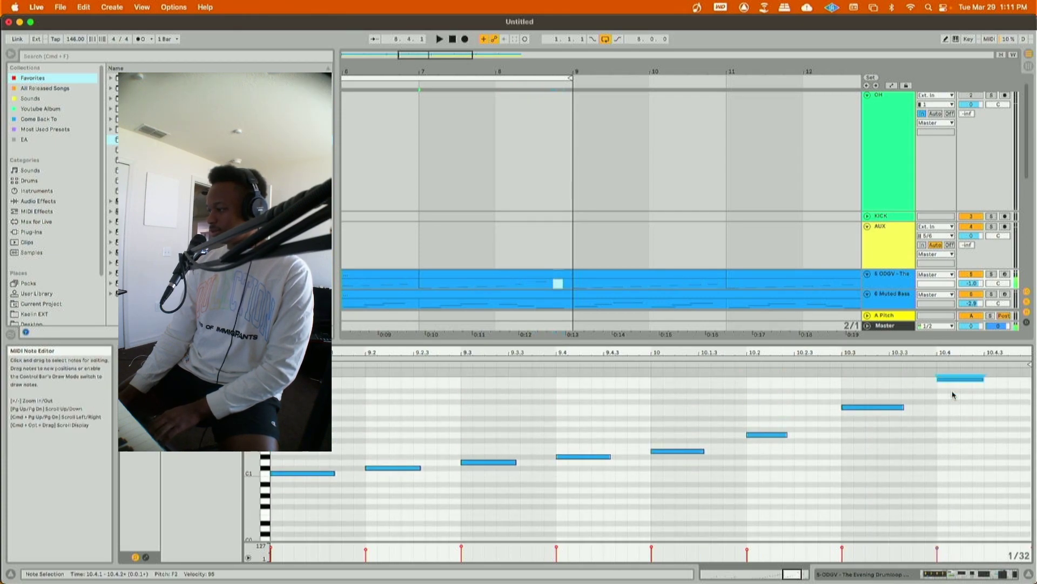
key(Up)
key(Up)
key(Up)
key(Up)
key(Up)
key(Up)
key(Up)
key(Up)
key(Up)
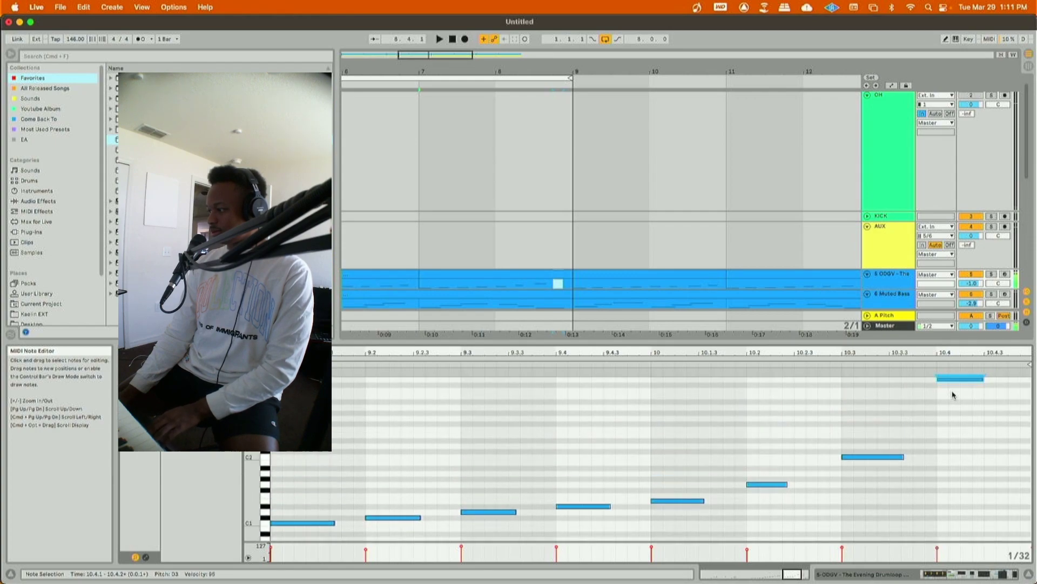
key(Up)
key(Up)
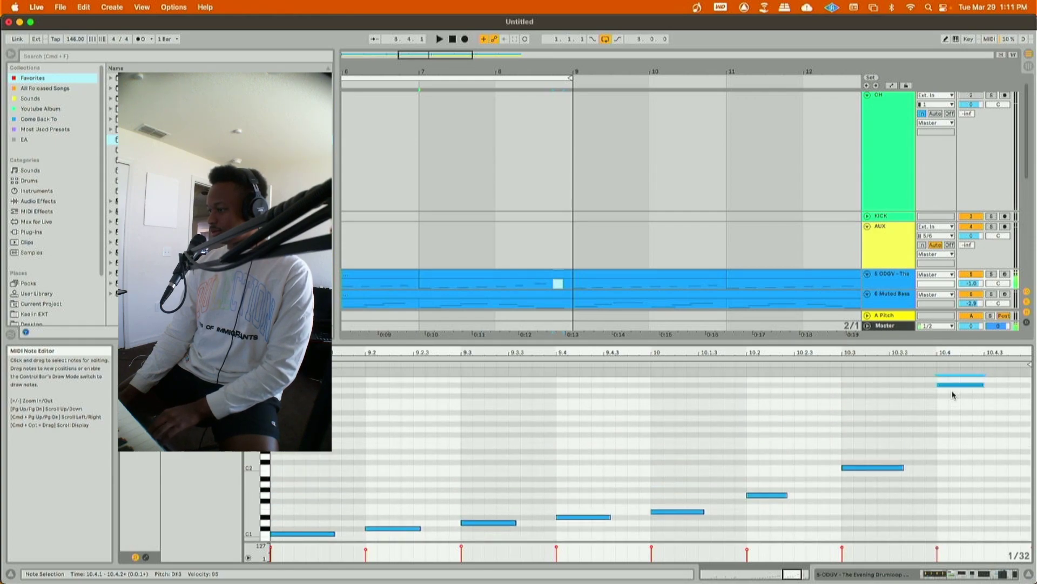
- Resume playback, duplicate the drum clips of bars 1 to 8 over bars 9 to 16 and close the note editor
click(435, 274)
key(space)
drag(436, 67, 495, 27)
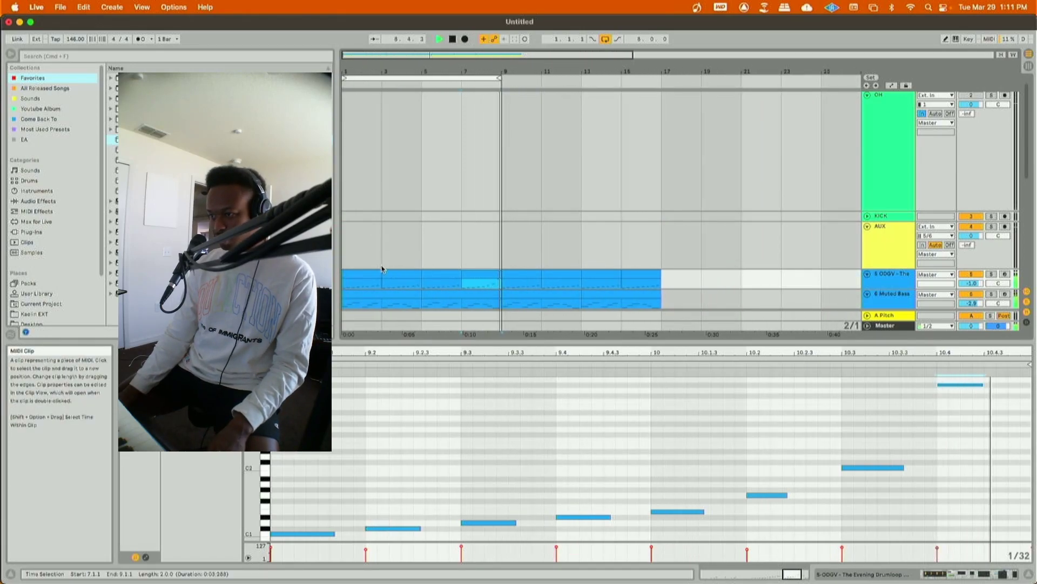
click(361, 272)
click(504, 270)
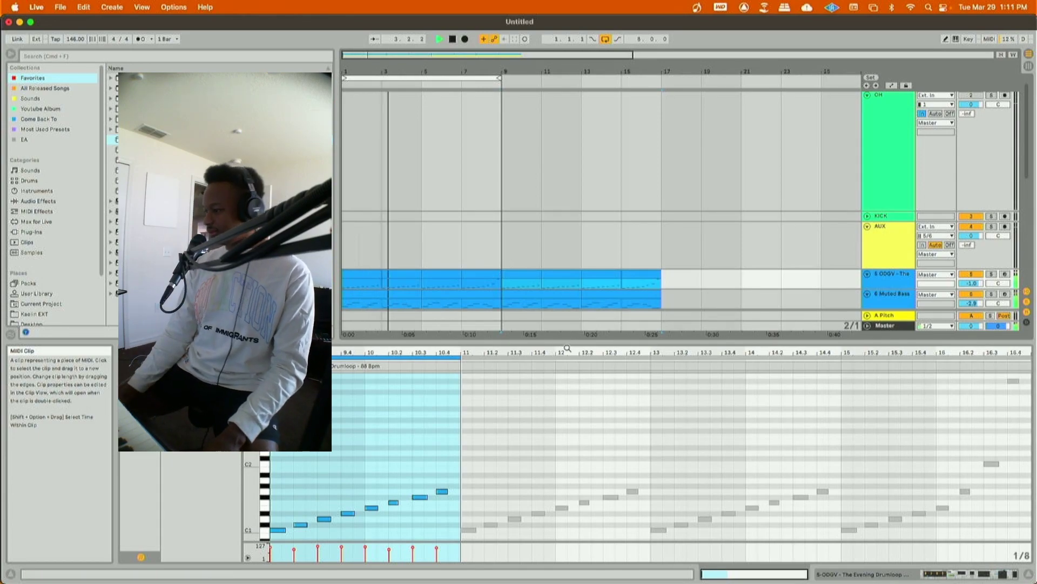
drag(566, 342, 556, 486)
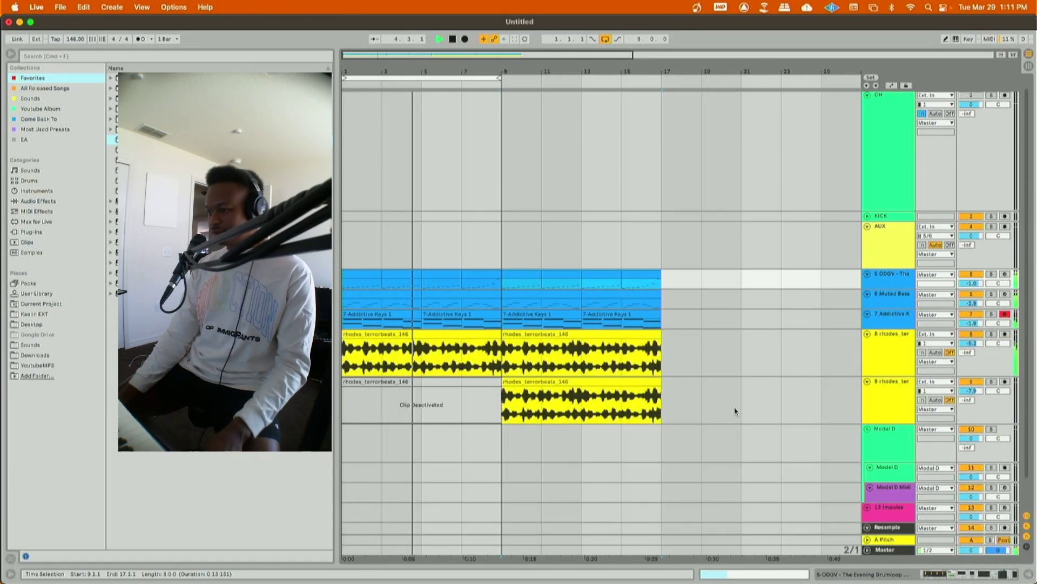
- Extend the loop to 16 bars and duplicate all clips of bars 1 to 16 into bars 17 to 32
click(518, 365)
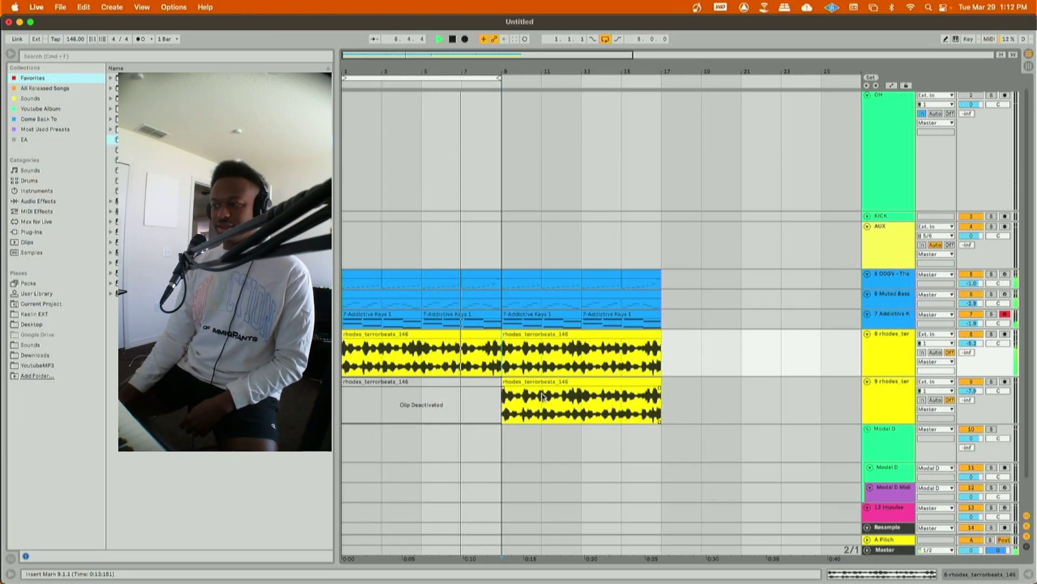
drag(495, 79, 643, 128)
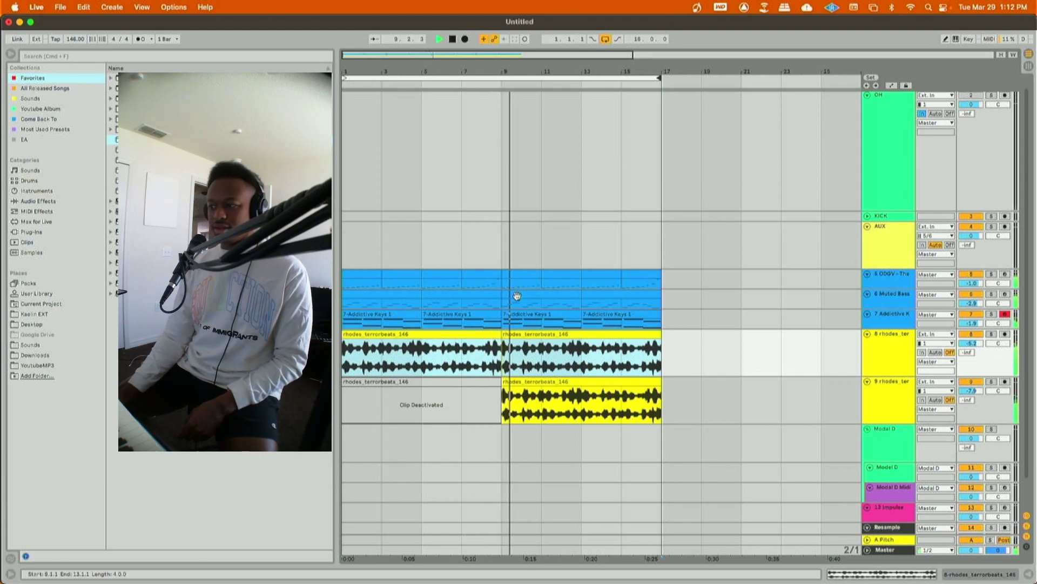
click(687, 409)
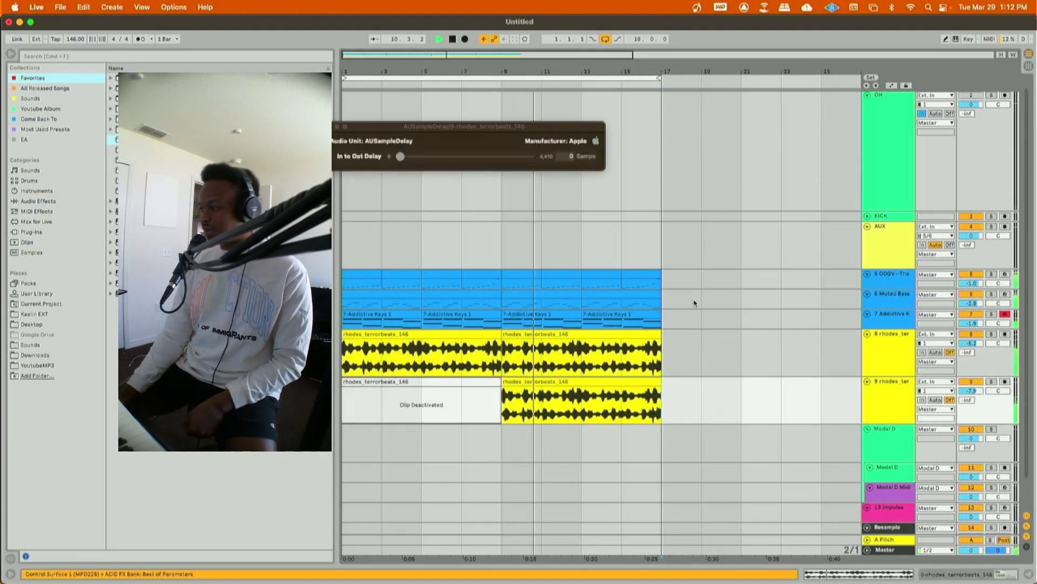
drag(667, 409, 363, 285)
key(super+d)
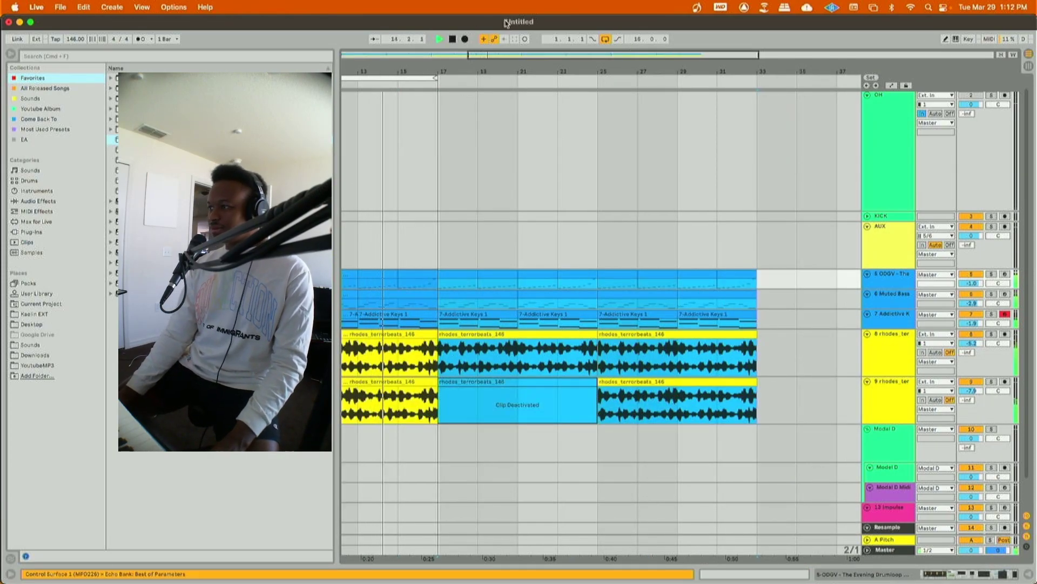
- Deactivate the drum clip in bars 17 to 18 and try deactivating the bass clip that starts at bar 17
click(458, 275)
key(0)
click(461, 294)
key(0)
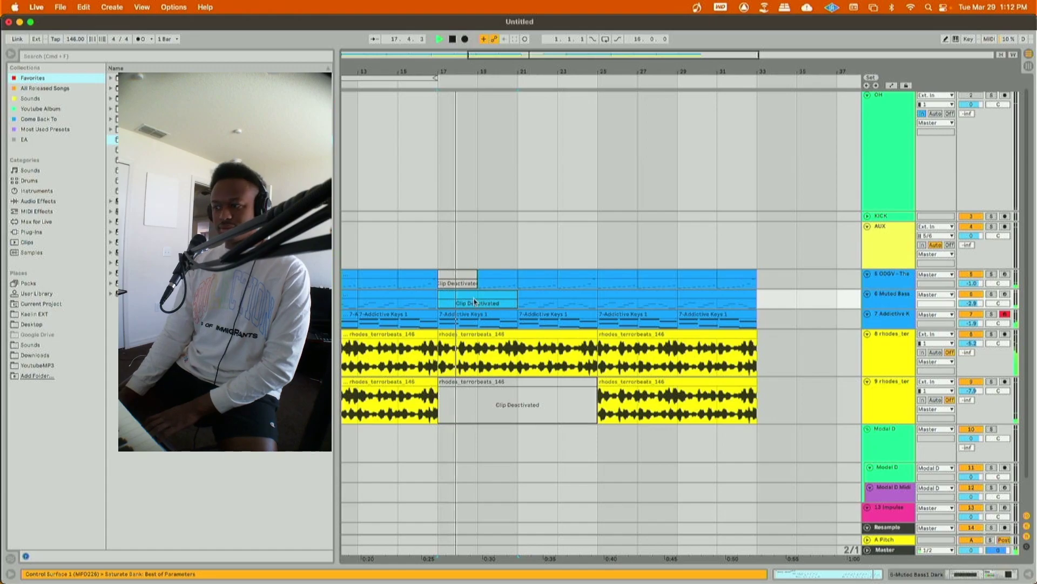
key(0)
click(463, 275)
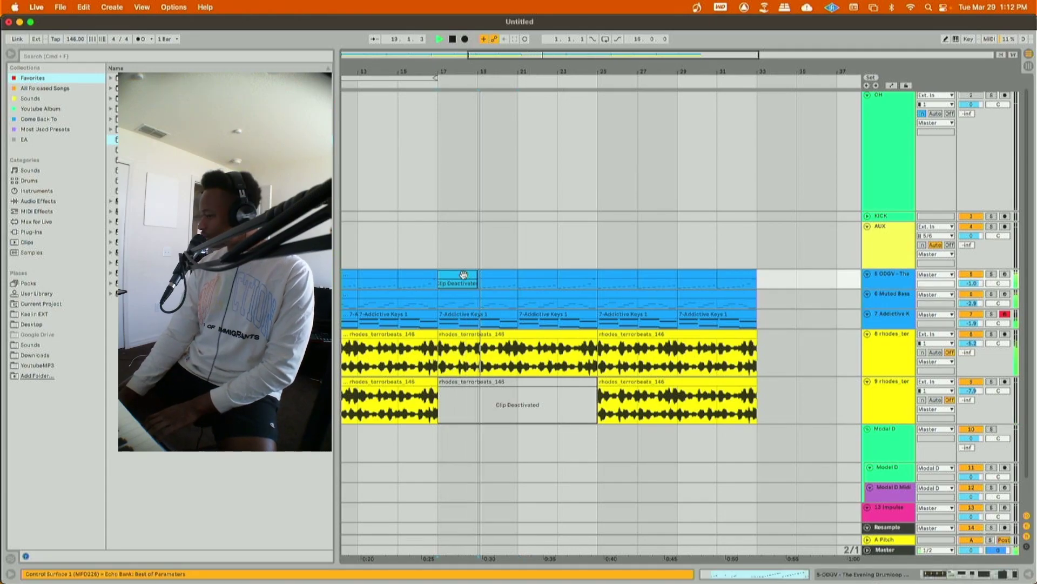
- Deactivate the Addictive Keys part from the start of bar 19 up to bar 25
right_click(488, 323)
click(479, 323)
drag(479, 322, 589, 328)
key(0)
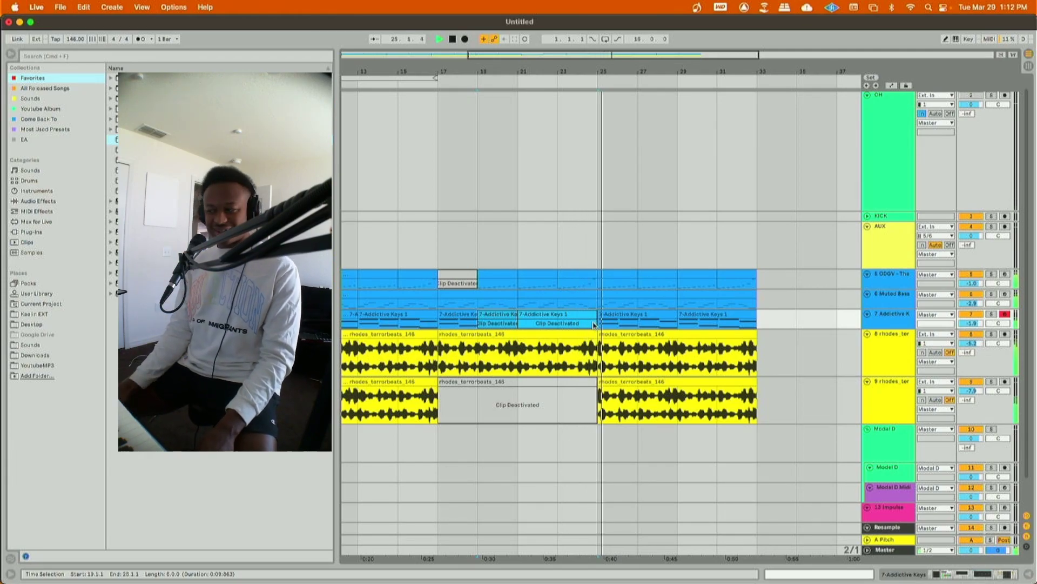
- Extend the loop to cover bars 1 to 32, enable looping and fold the Modal D group
drag(494, 60, 627, 78)
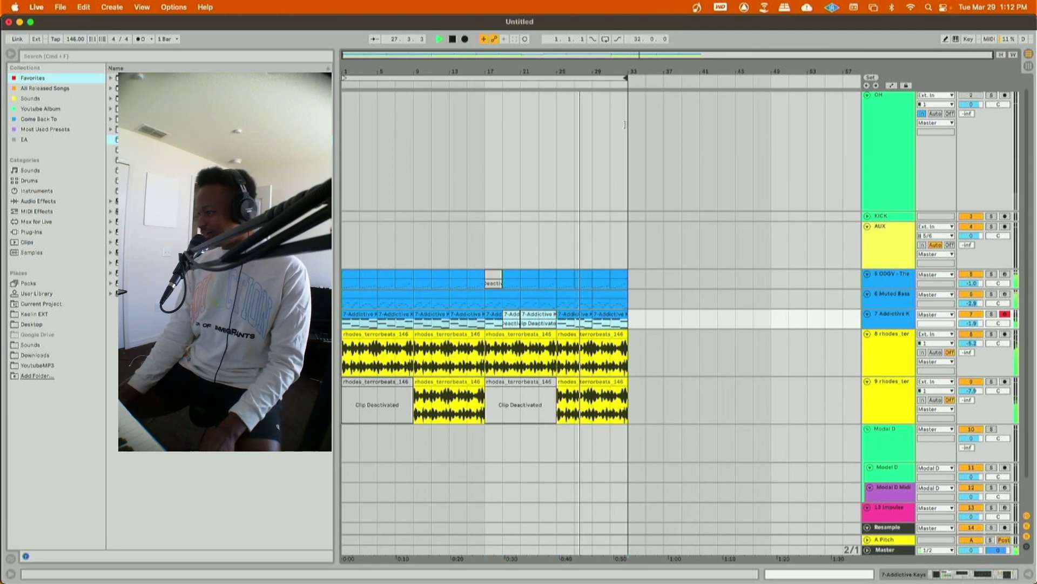
click(606, 40)
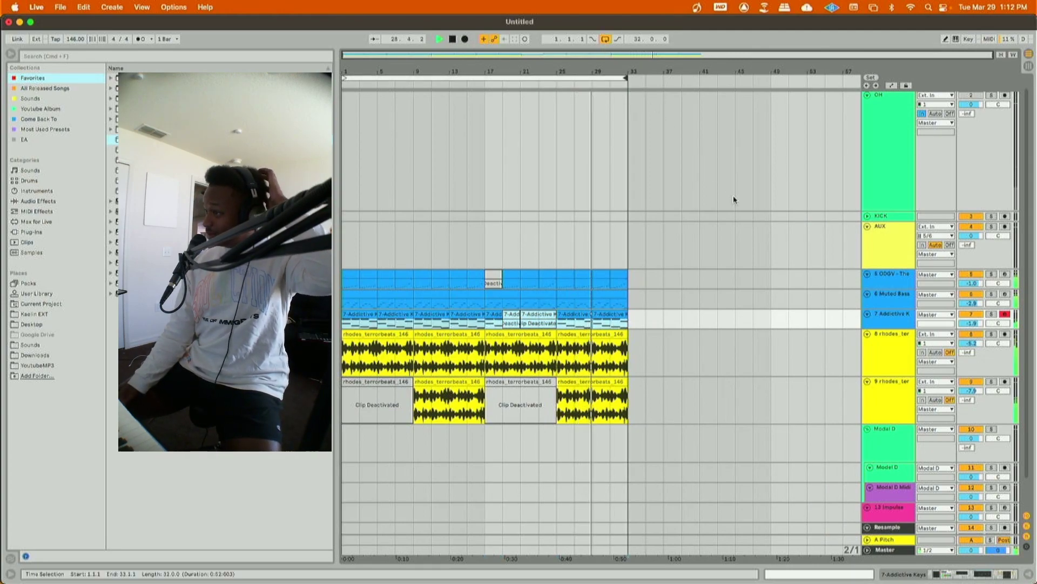
click(867, 429)
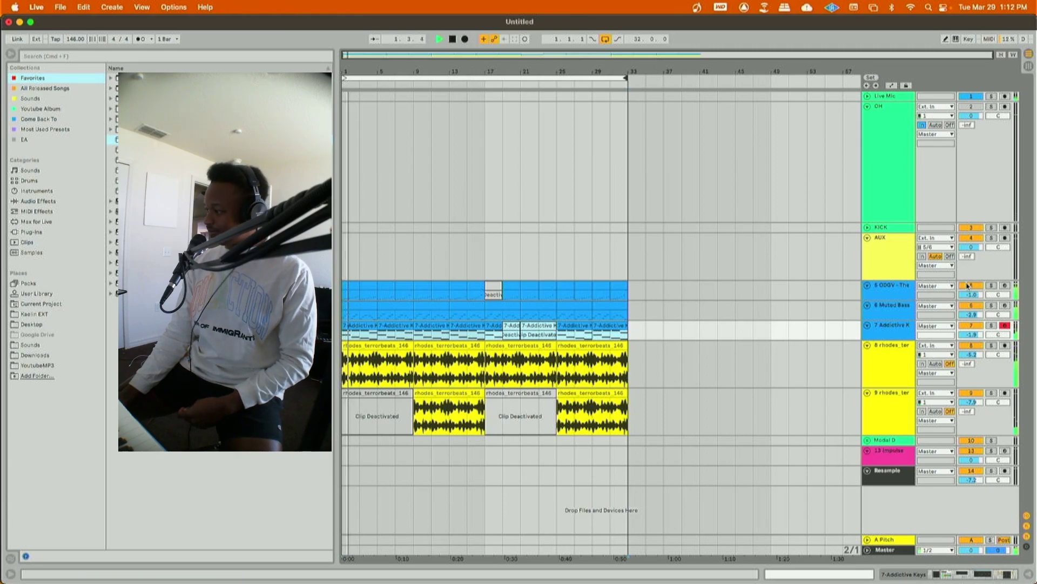
- Enable EQ Three on the Master track with only the mid band on and set its low gain to -0.56 dB
click(900, 299)
double_click(886, 549)
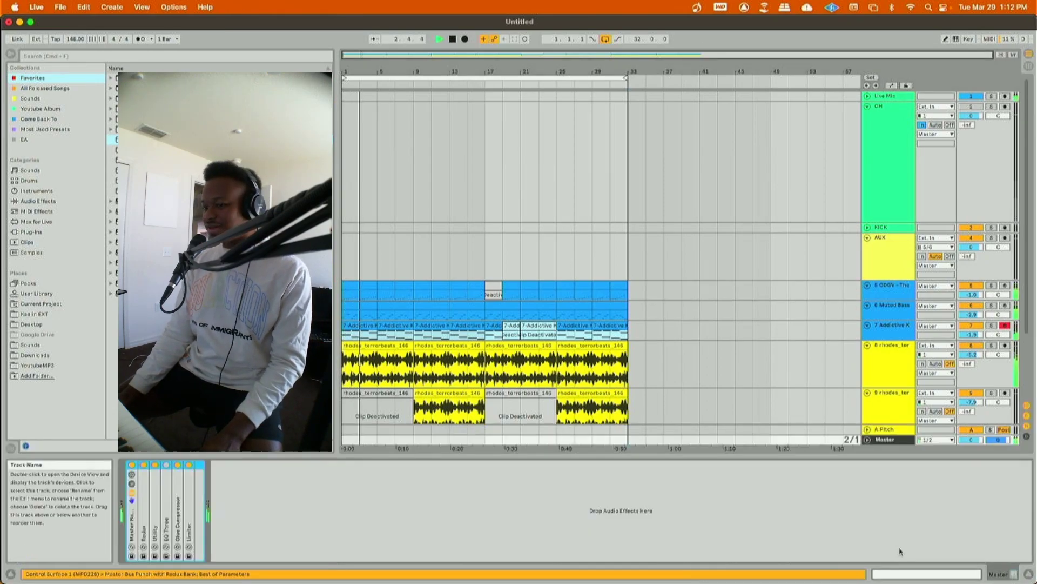
double_click(167, 524)
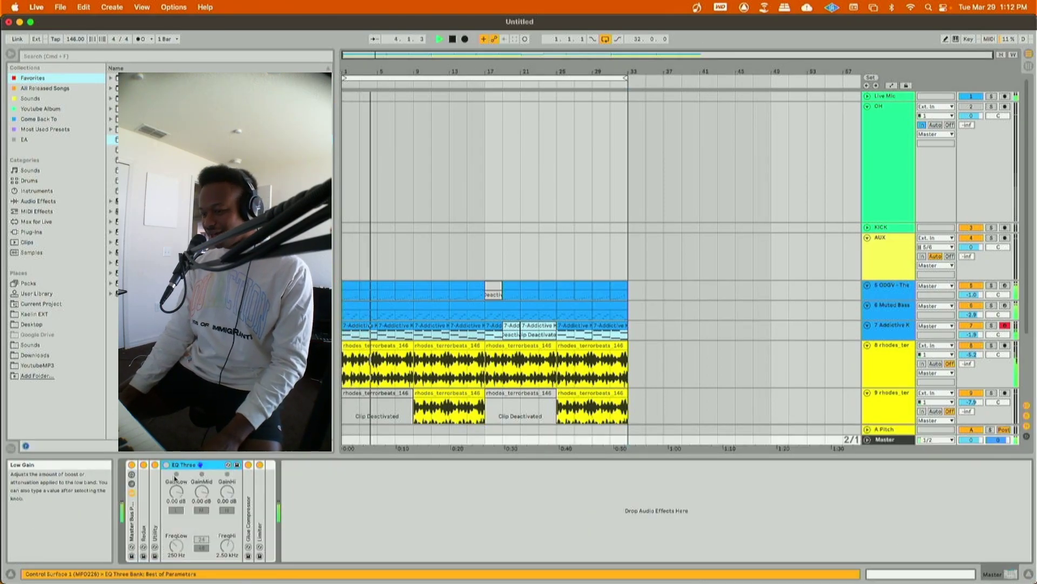
drag(176, 496, 176, 500)
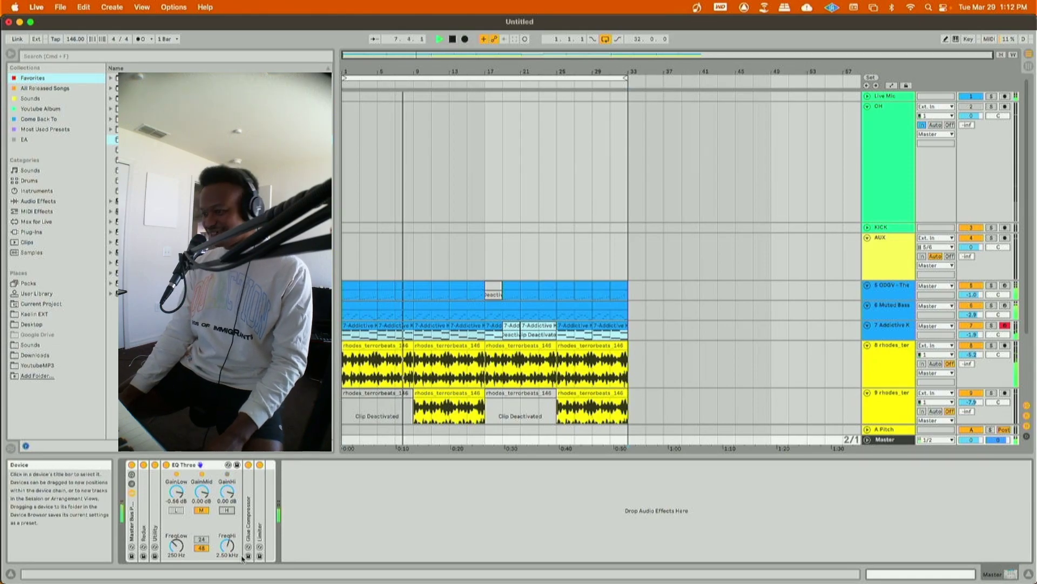
- Duplicate the first eight bars across all tracks, pushing the rest of the arrangement eight bars later
scroll(423, 367, down, 3)
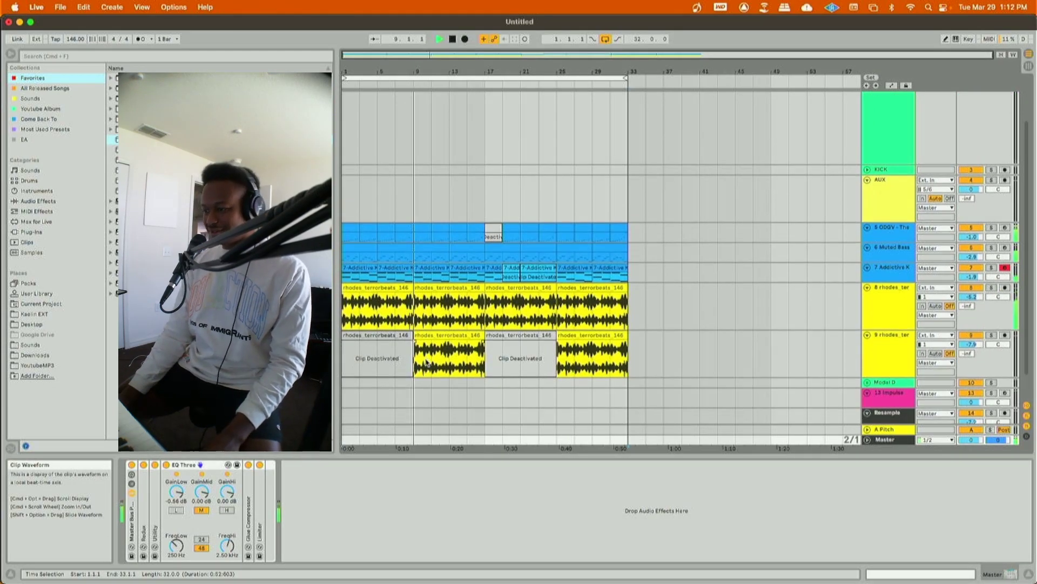
click(356, 228)
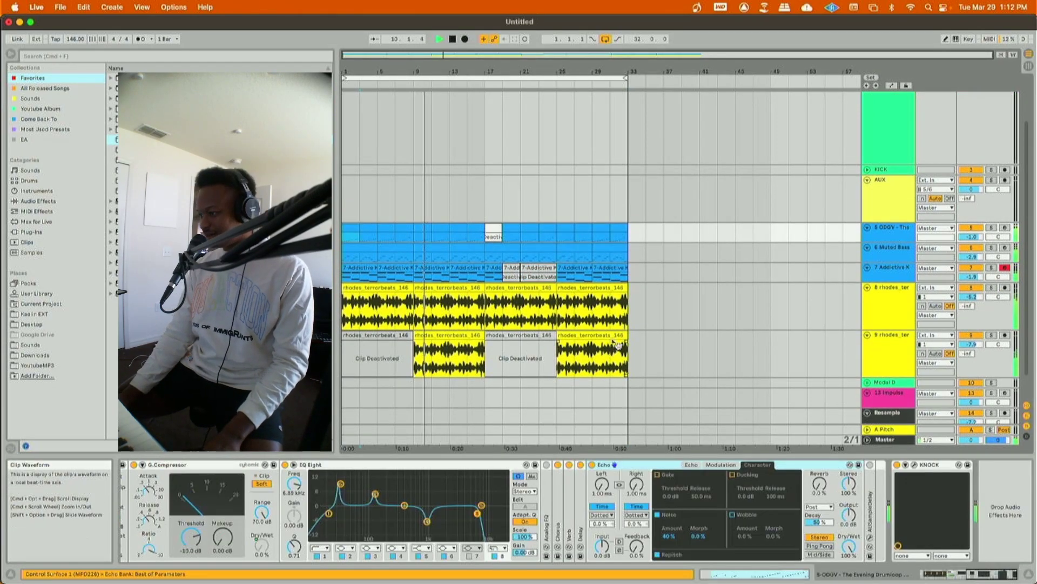
click(590, 335)
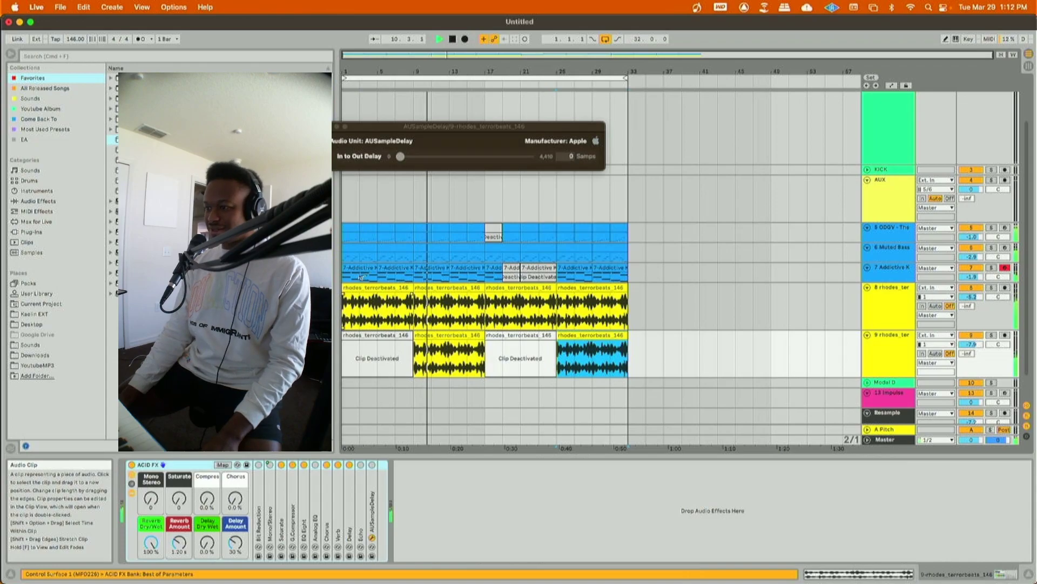
click(355, 227)
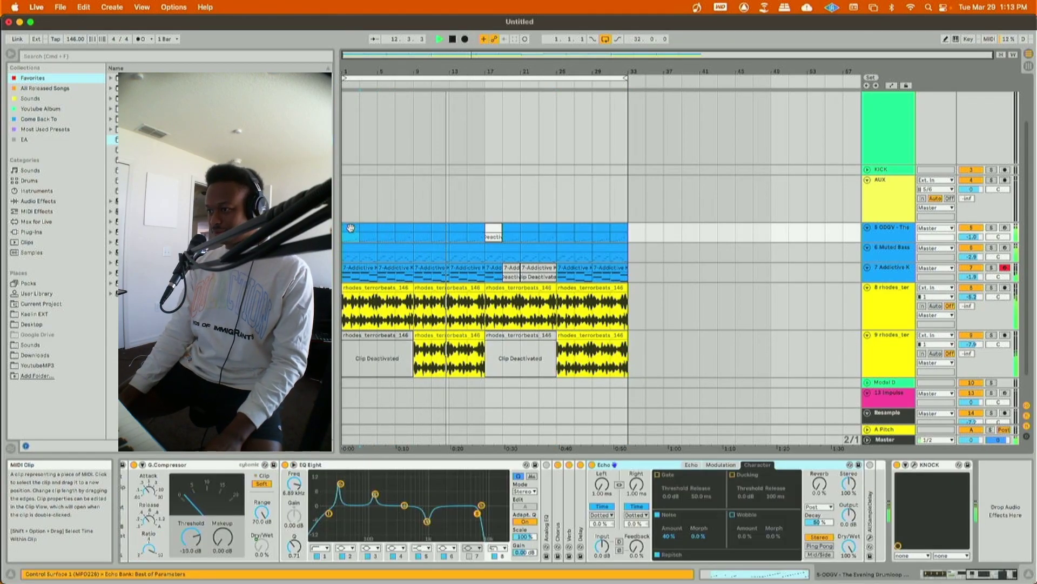
key(super+a)
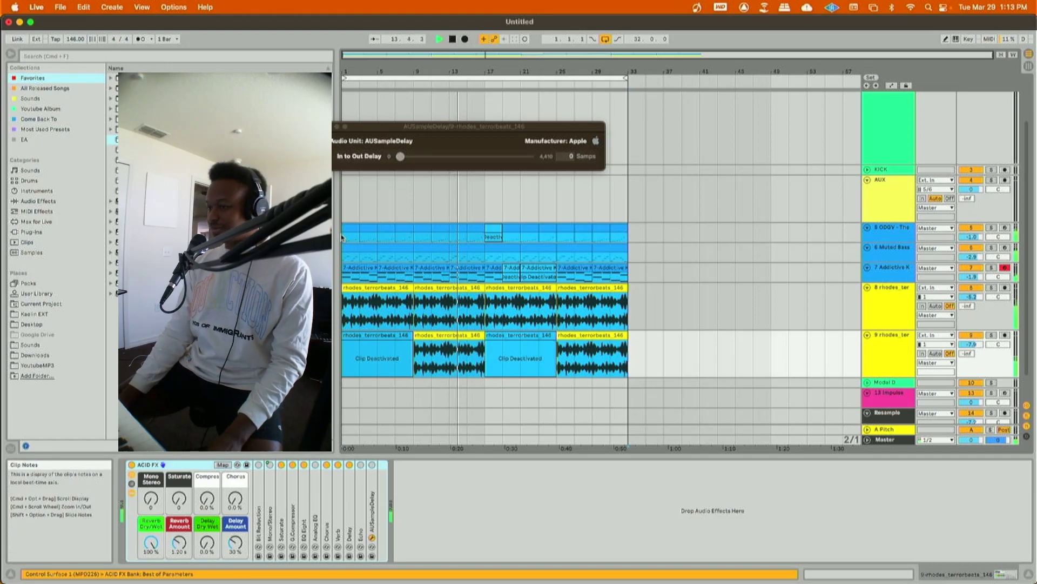
drag(351, 228, 418, 228)
- Deactivate the rhodes clip in bars 1 to 8 of track 8 and restart playback from the beginning
click(400, 301)
click(399, 290)
key(space)
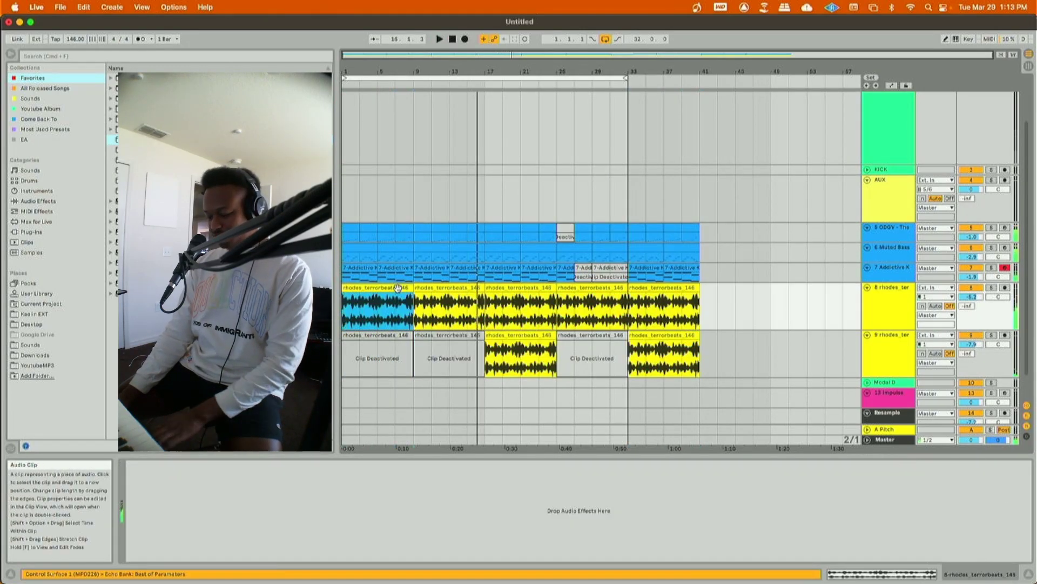
key(0)
key(space)
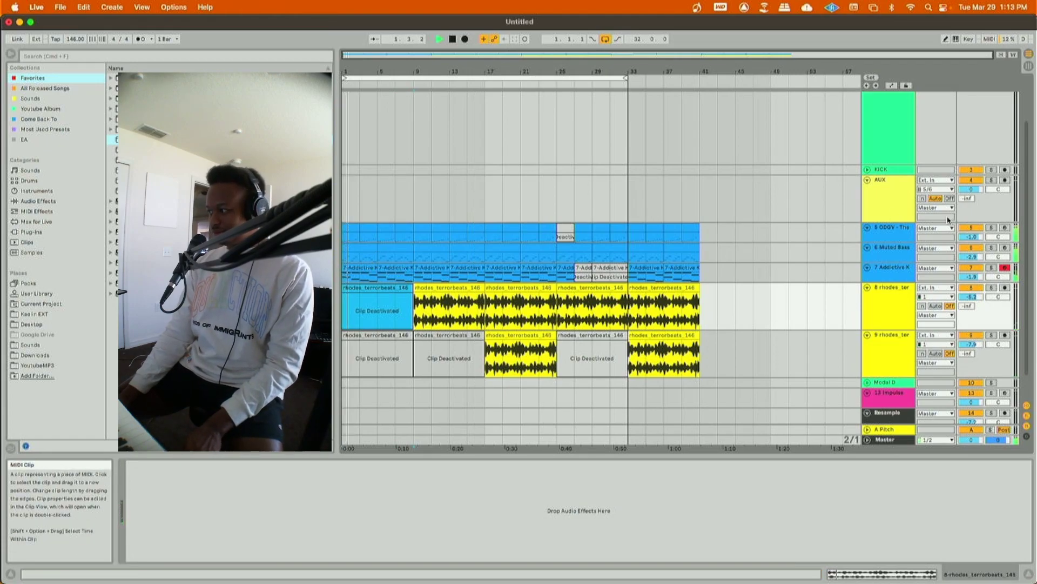
- Deactivate the muted bass clips in bars 1 to 8
click(409, 279)
right_click(343, 272)
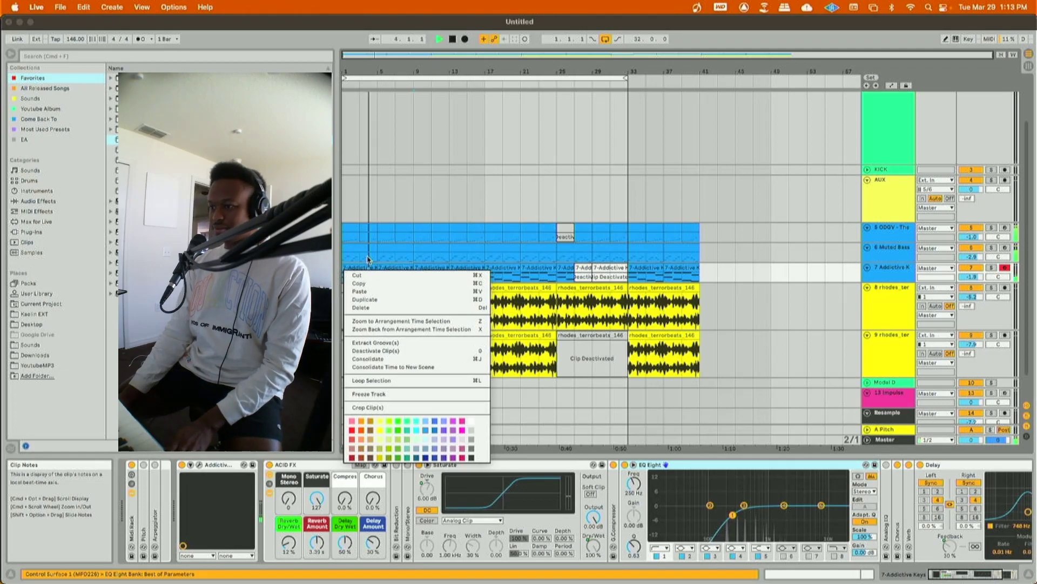
click(367, 261)
drag(409, 263, 338, 258)
key(0)
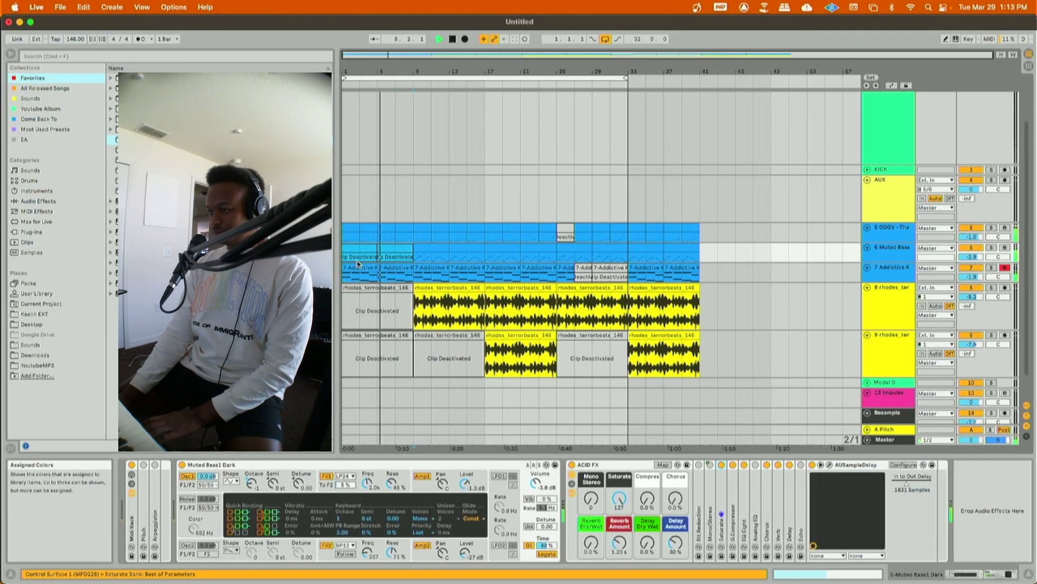
- Silence the drum part over the last two beats of bar 8 and stop playback
click(406, 221)
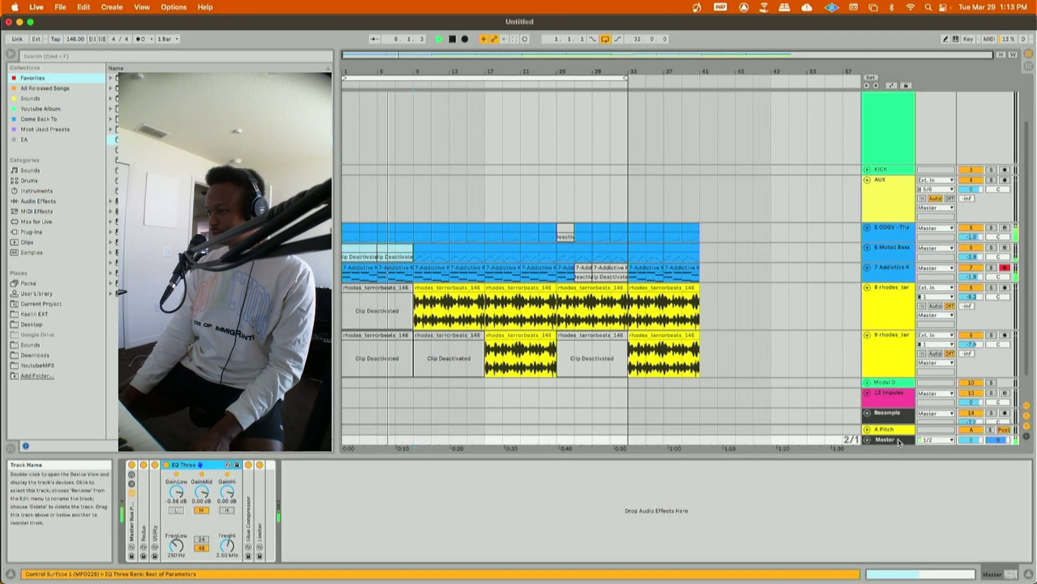
right_click(406, 220)
click(407, 225)
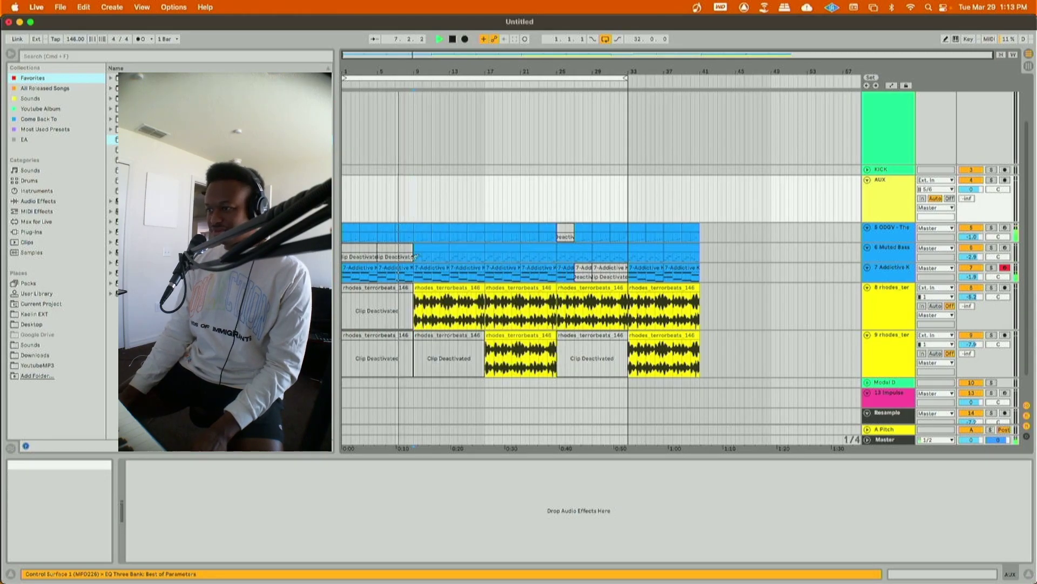
drag(410, 226, 405, 225)
click(405, 220)
key(space)
scroll(476, 302, up, 8)
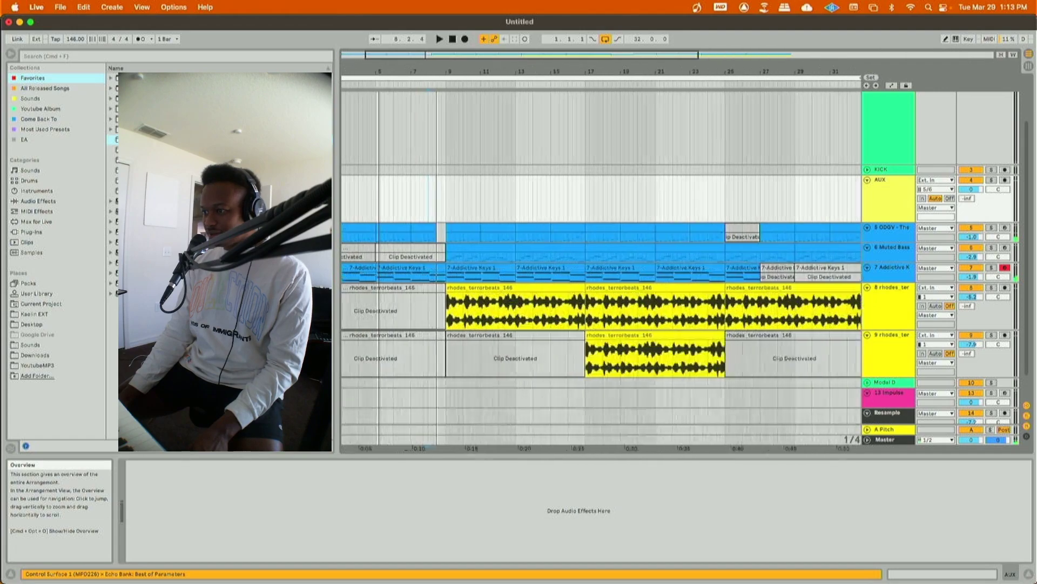
click(482, 322)
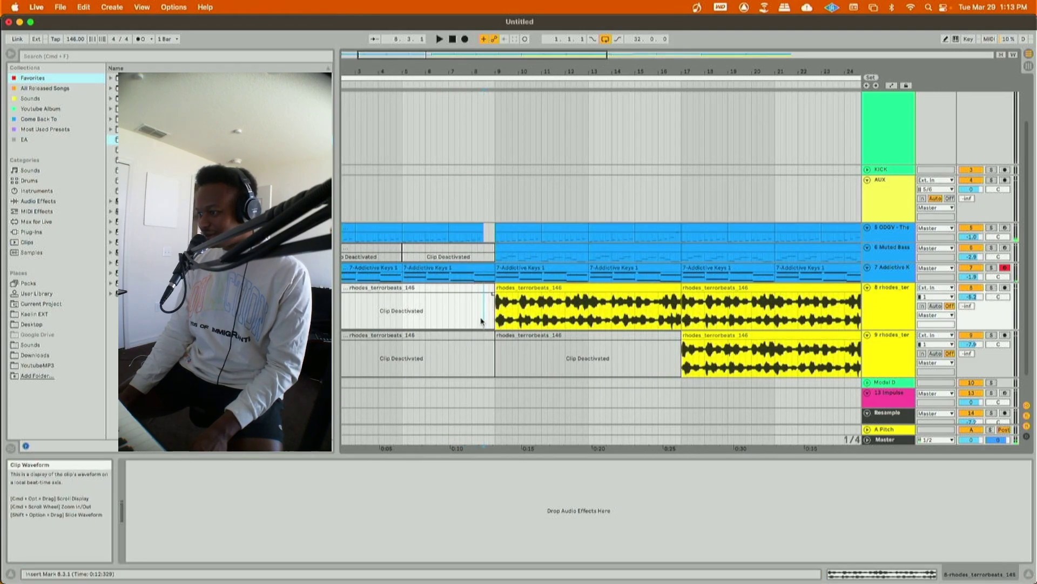
- Turn on the Master EQ Three's low and high bands and set its crossover frequencies to 50 Hz and 18 kHz
click(878, 441)
click(867, 440)
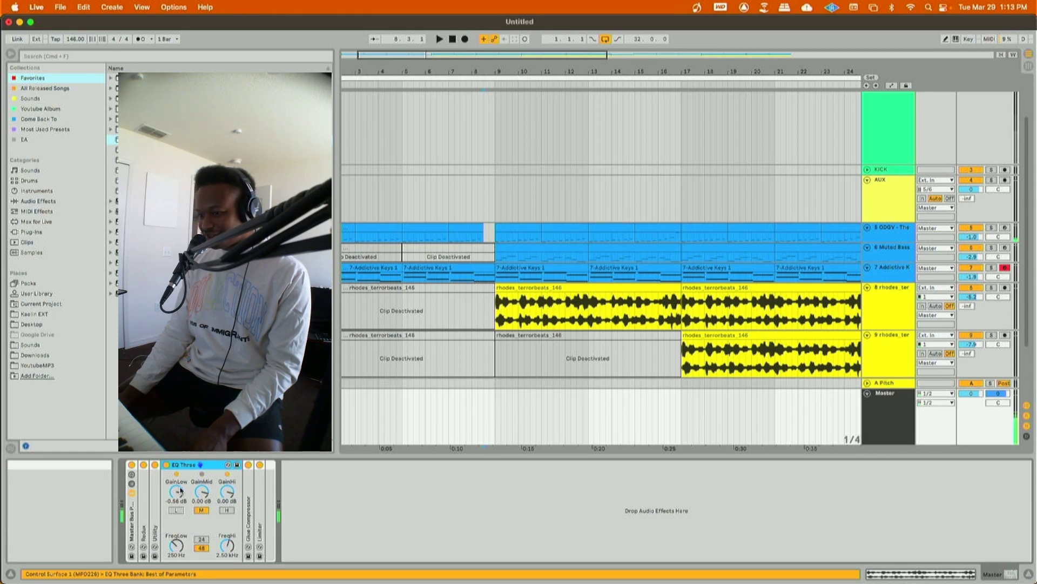
click(227, 509)
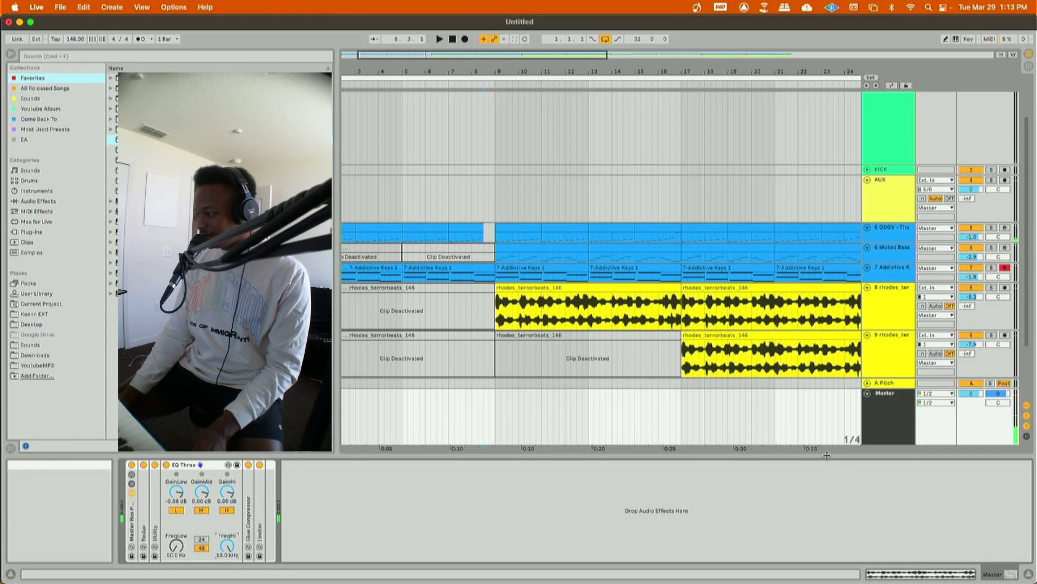
- Enlarge the Master track, show the automation of EQ Three's low band switch and play from bar 4
drag(827, 456, 612, 467)
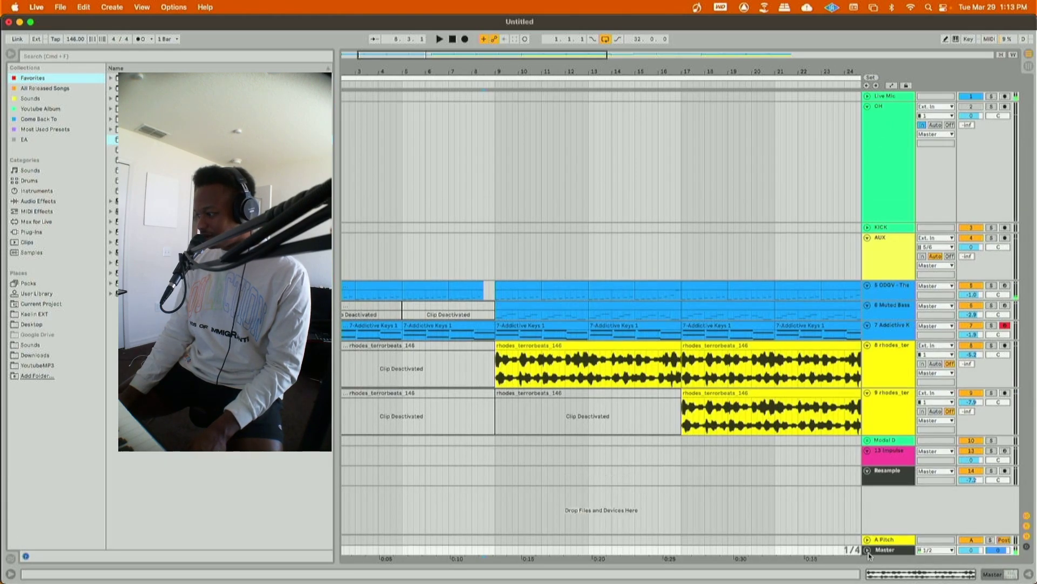
click(868, 551)
drag(885, 498, 885, 370)
double_click(889, 418)
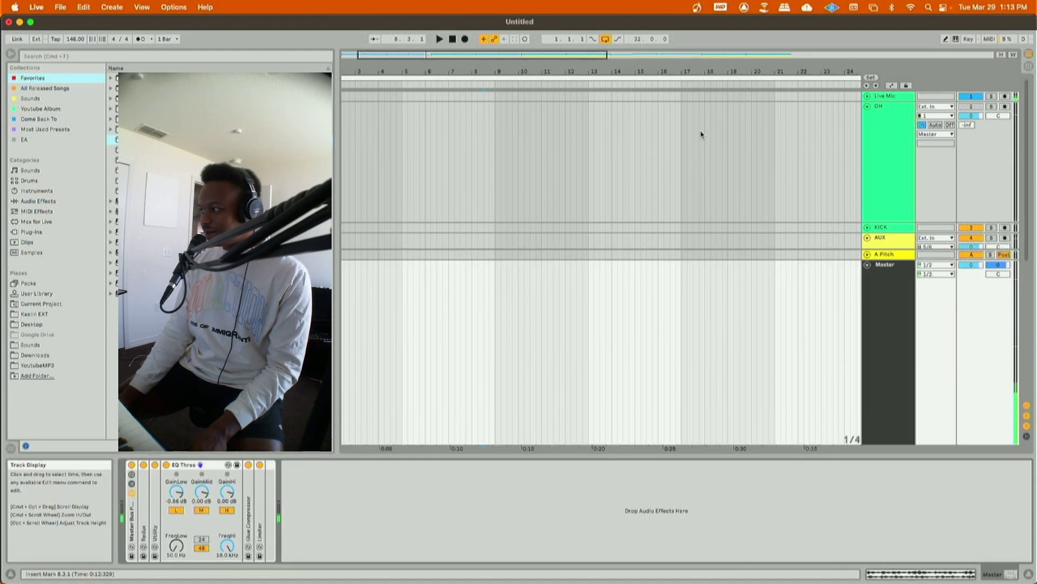
click(892, 86)
click(181, 511)
click(378, 283)
key(space)
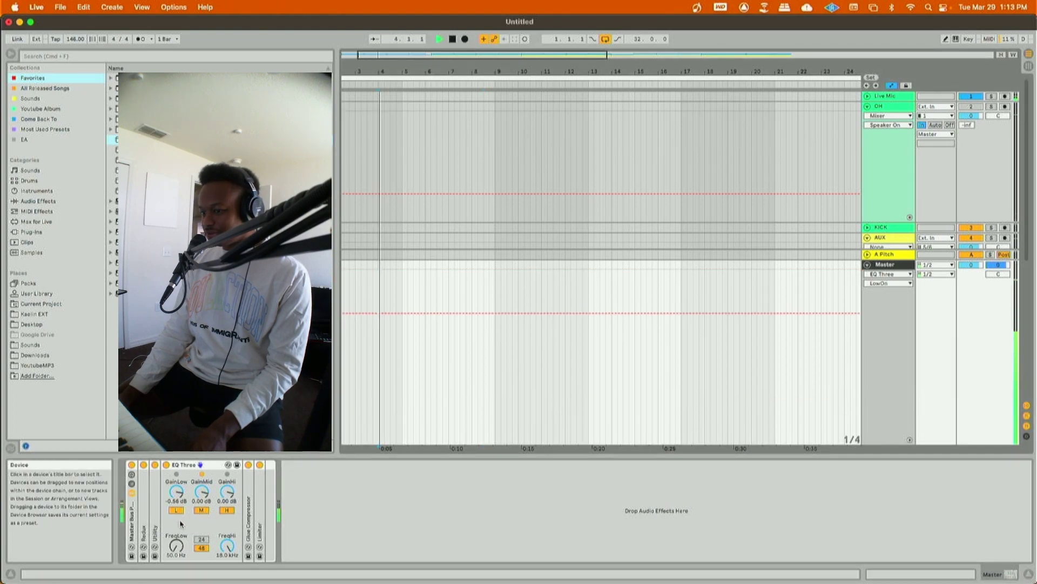
- Turn off EQ Three's low and high bands and reset its crossover frequencies to 250 Hz and 2.50 kHz
click(177, 510)
click(227, 511)
double_click(227, 546)
click(177, 546)
double_click(176, 546)
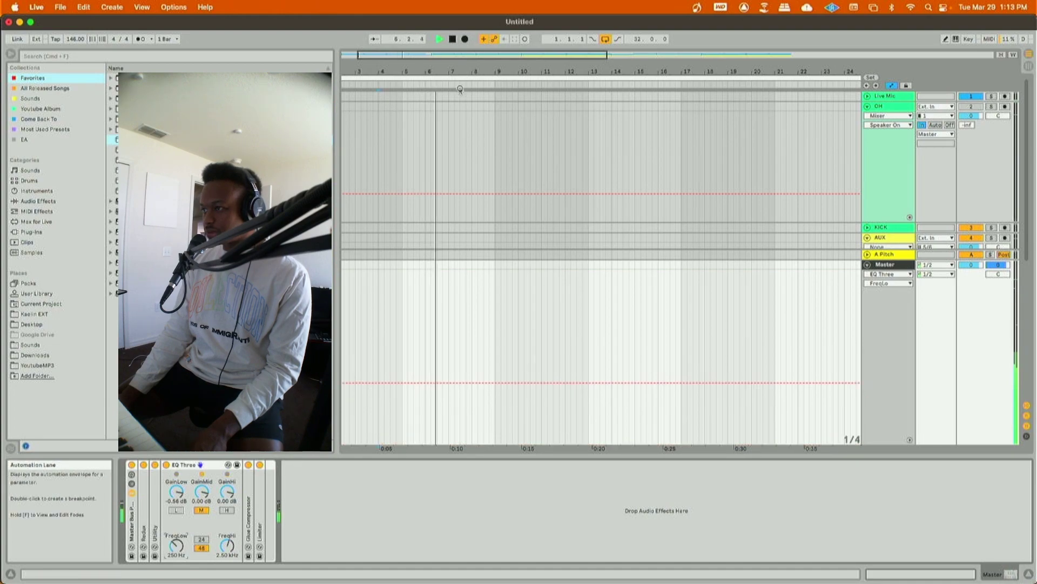
click(482, 299)
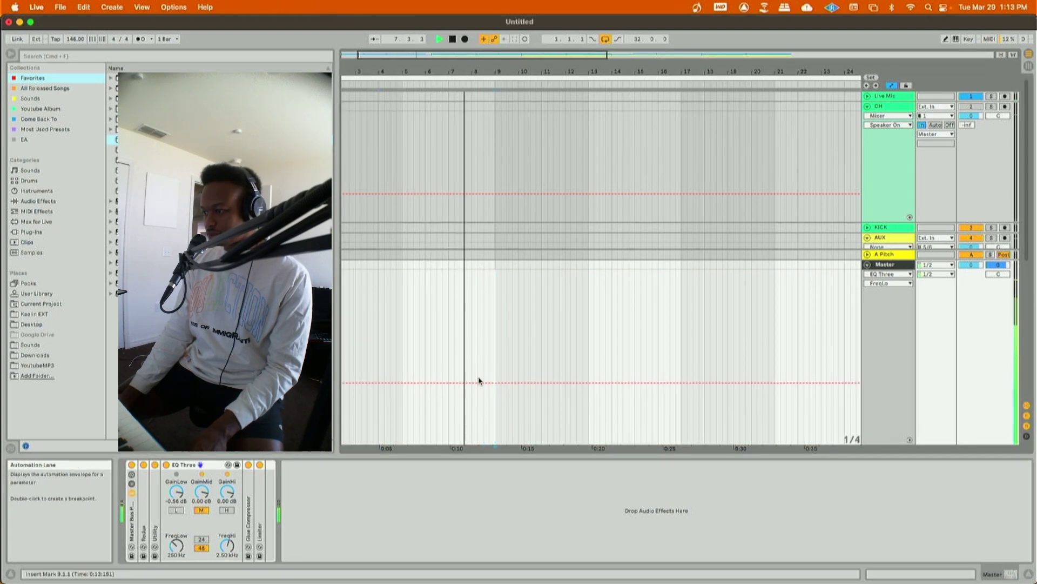
key(space)
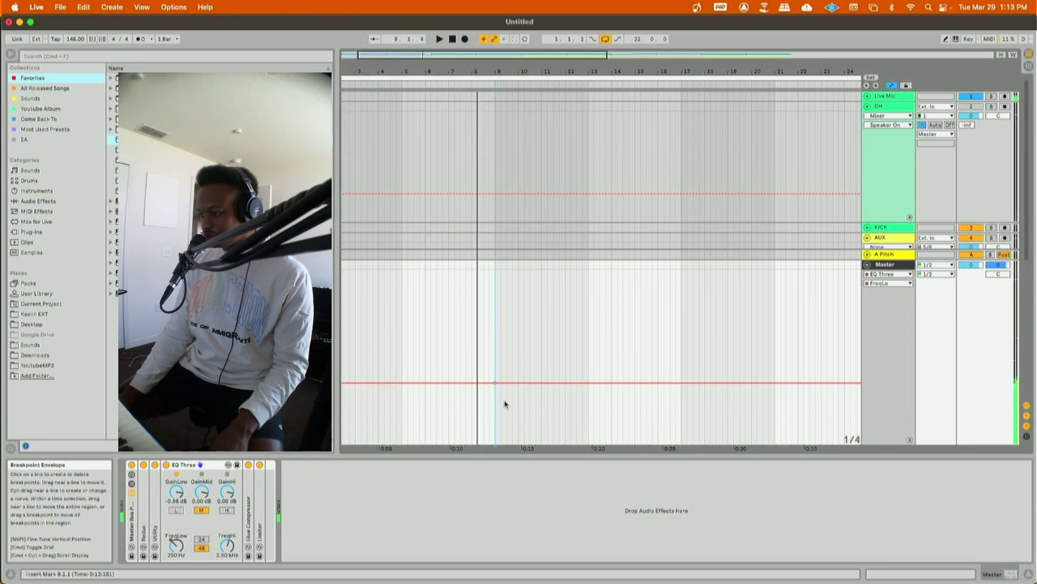
key(super+z)
- Automate EQ Three's low band switch on the Master track to stay off until bar 9 and turn on from there
click(176, 510)
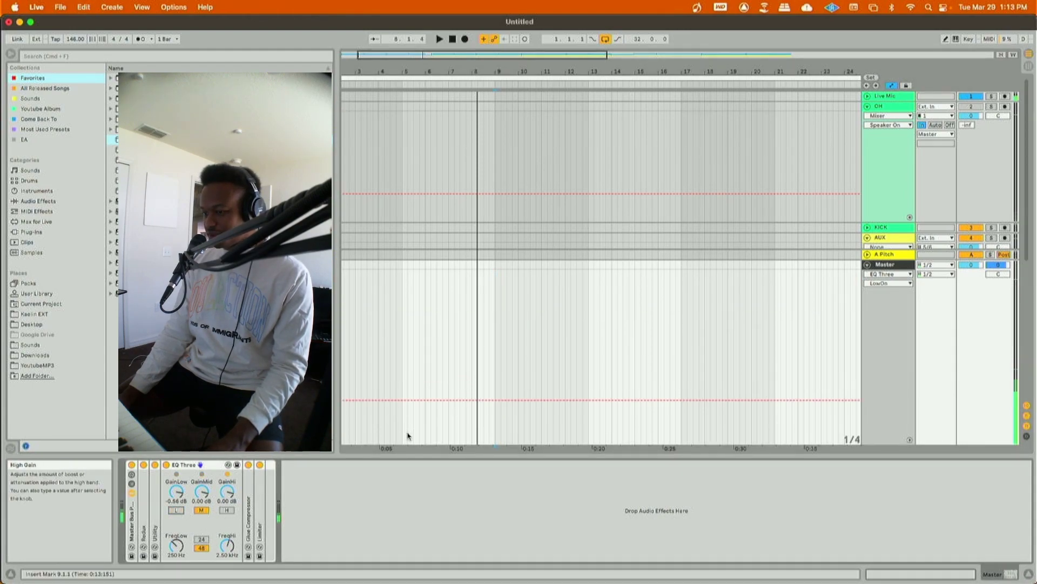
click(495, 400)
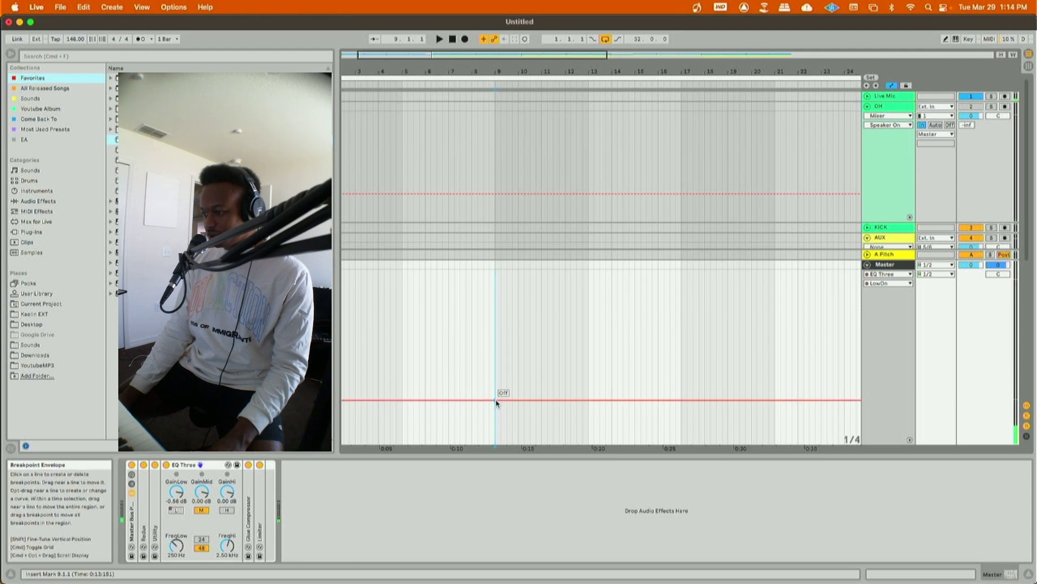
drag(501, 400, 501, 313)
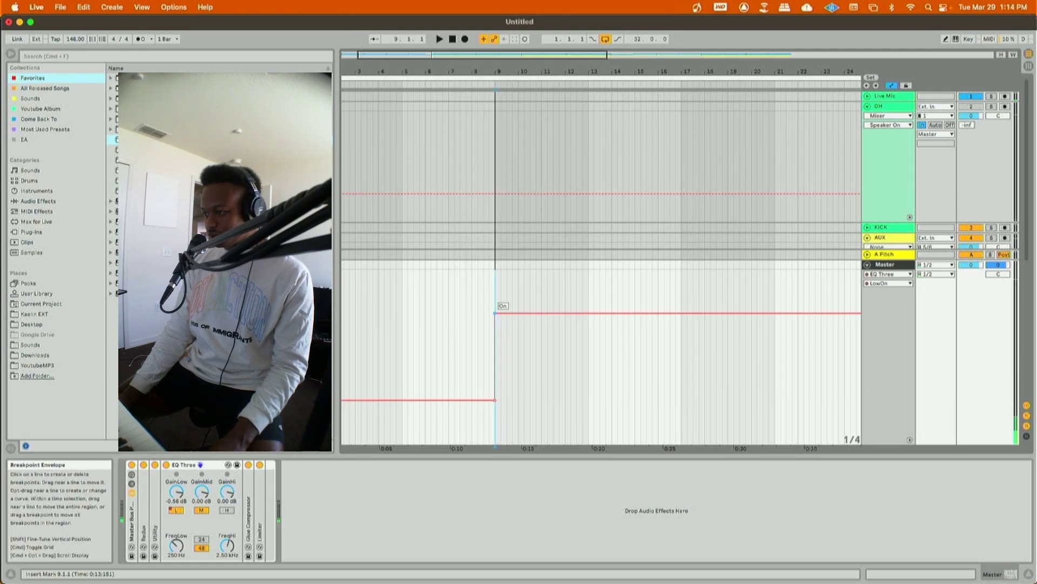
- Automate EQ Three's high band switch to stay off until bar 9 and turn on from there, and play from bar 1
click(227, 510)
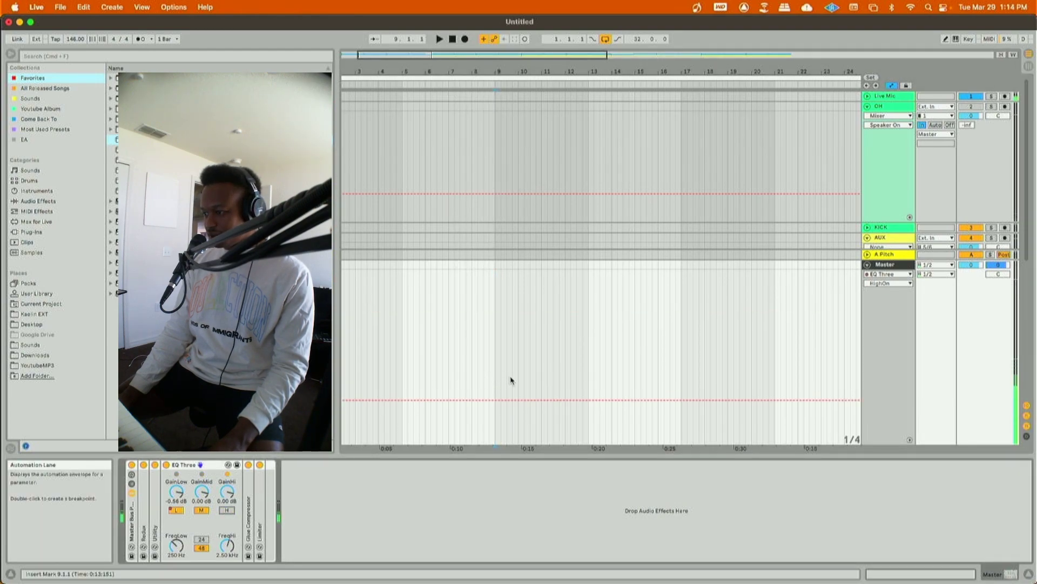
click(495, 400)
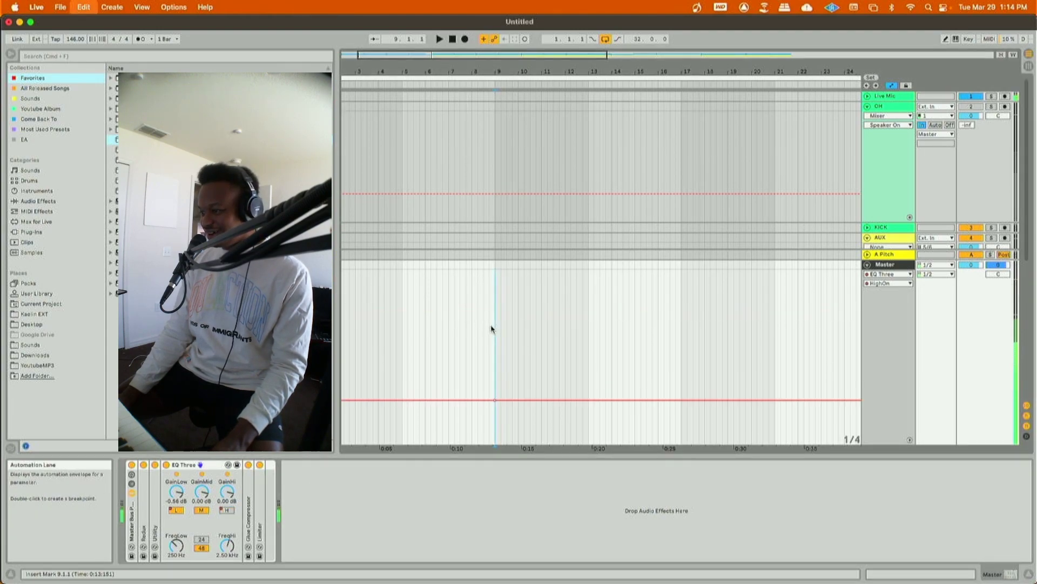
drag(511, 400, 511, 312)
key(Home)
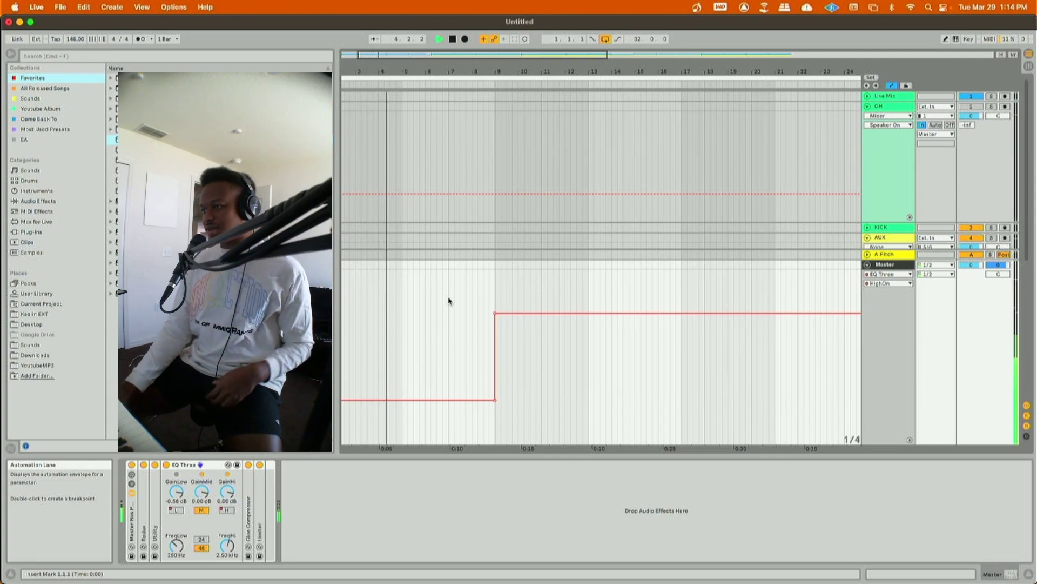
- Hide the automation lanes and fold the Master track to show the whole arrangement
key(minus)
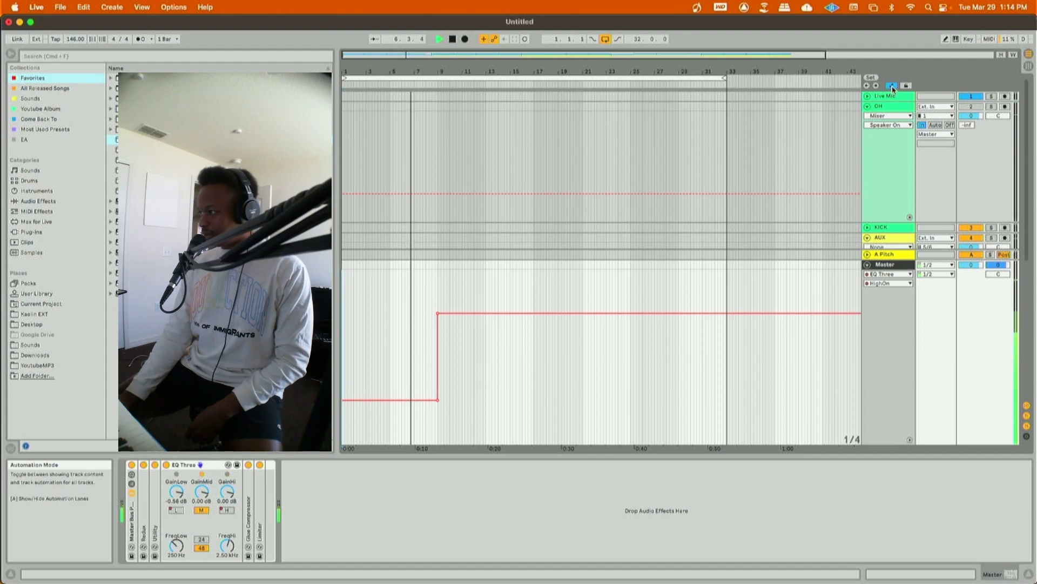
key(a)
click(868, 265)
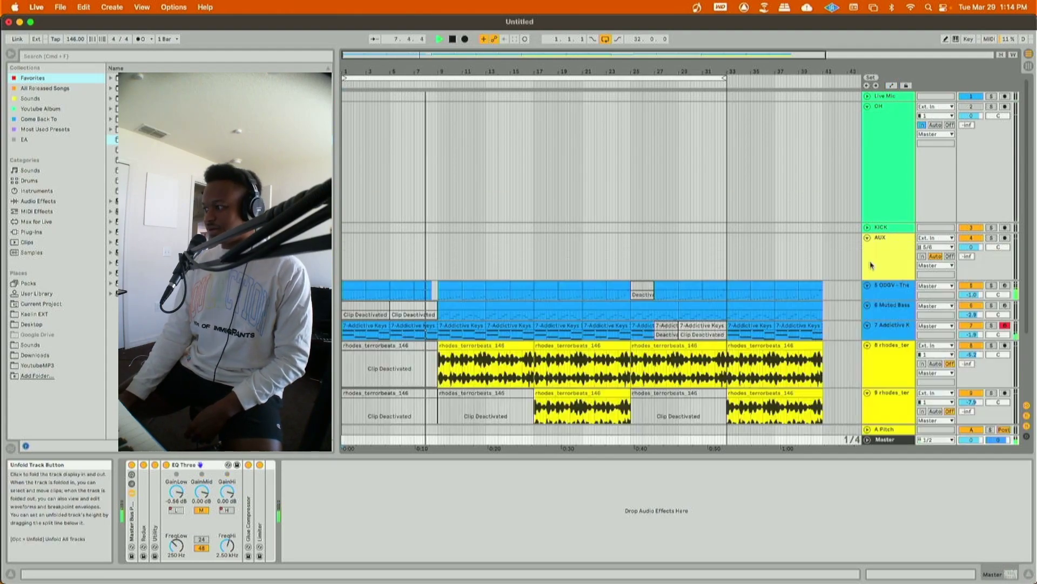
- Add a new audio track directly below the second rhodes track
scroll(690, 208, down, 3)
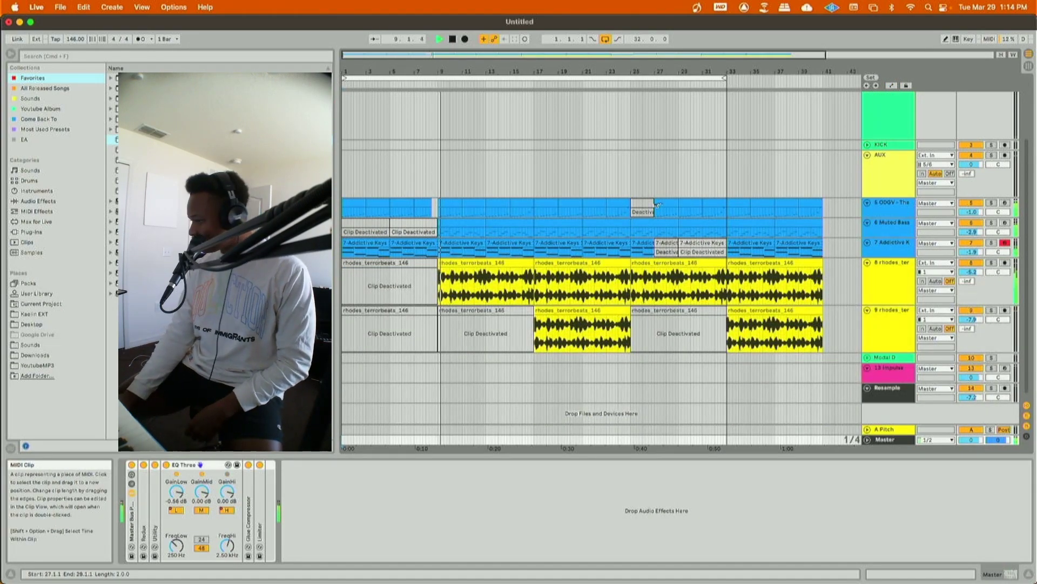
click(903, 347)
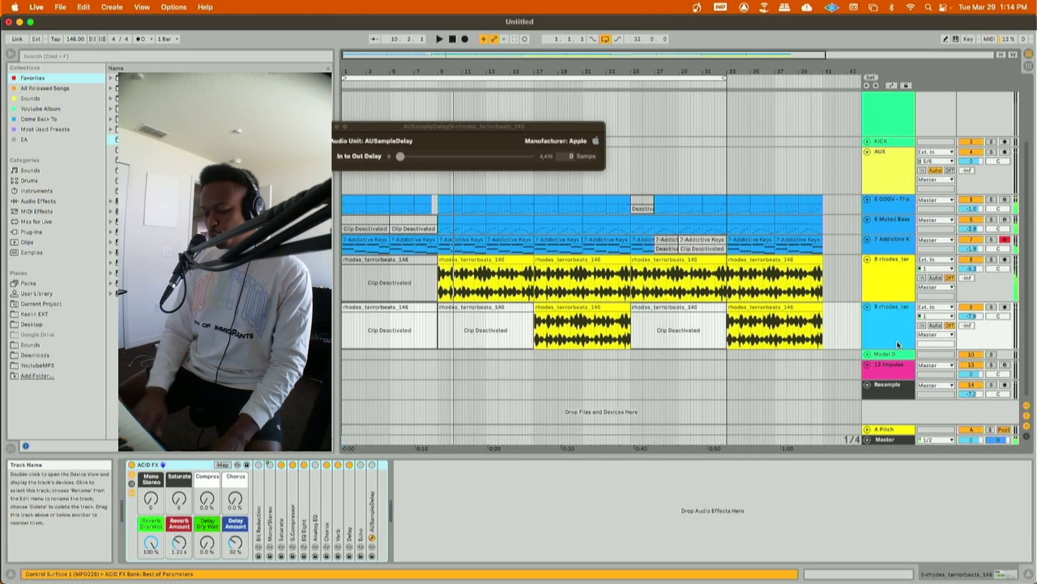
key(super+t)
- Search all browser results for "TRIANGLE" and place the Kaelins Triangle sample at bar 9 on the new audio track
click(39, 56)
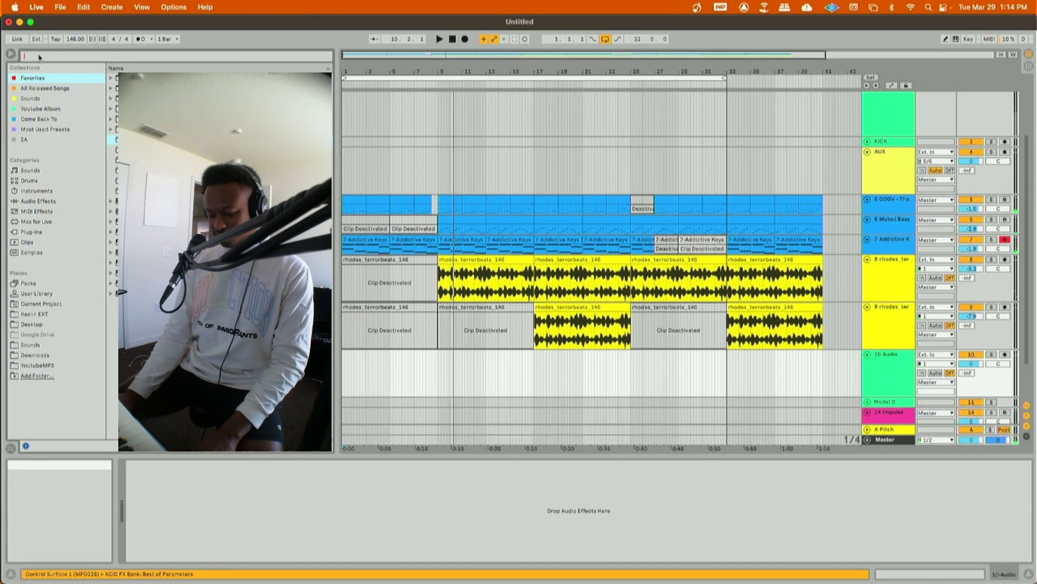
text(TRIANGLE)
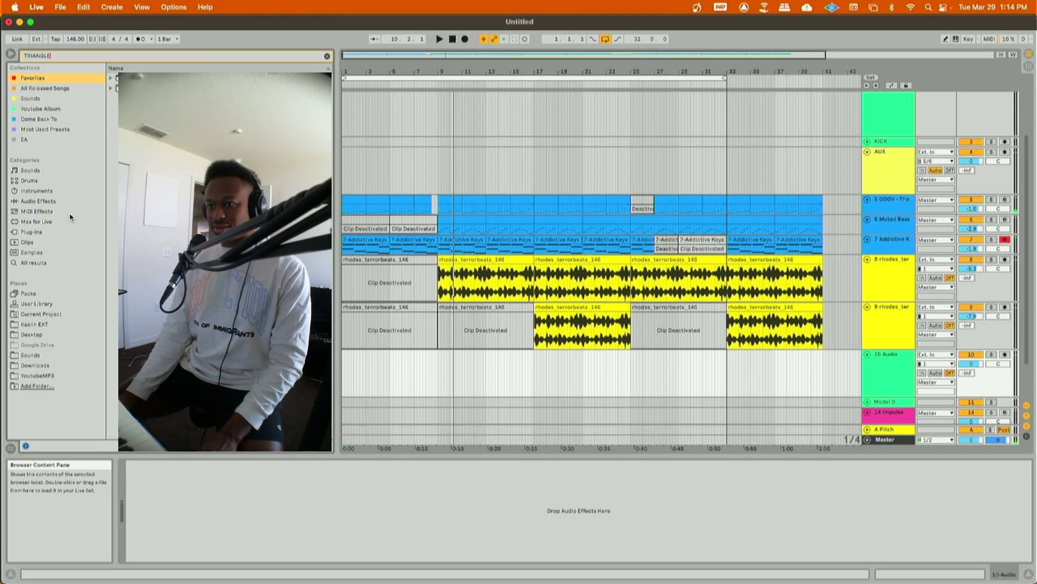
click(34, 263)
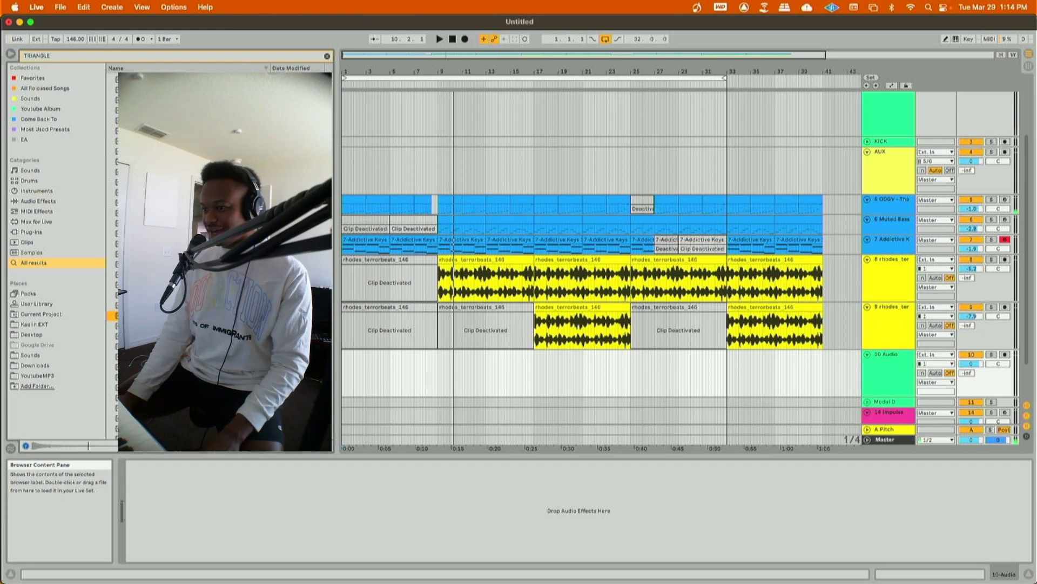
drag(162, 315, 444, 357)
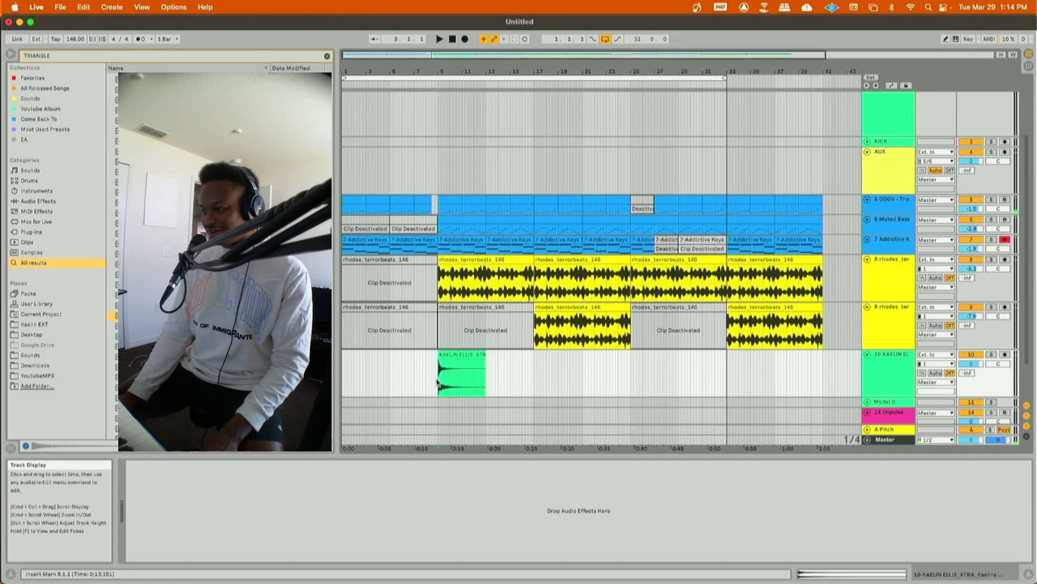
- Lower the triangle clip's gain to -6.72 dB
double_click(444, 355)
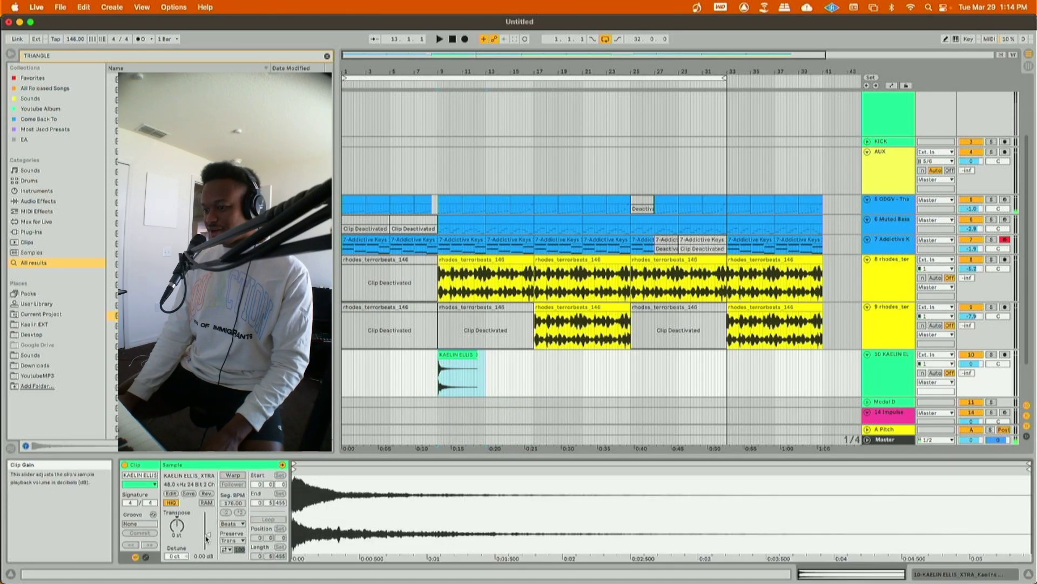
drag(208, 539, 208, 538)
- Turn the arrangement grid off and shift the triangle clip slightly later than bar 9, auditioning its timing
click(440, 355)
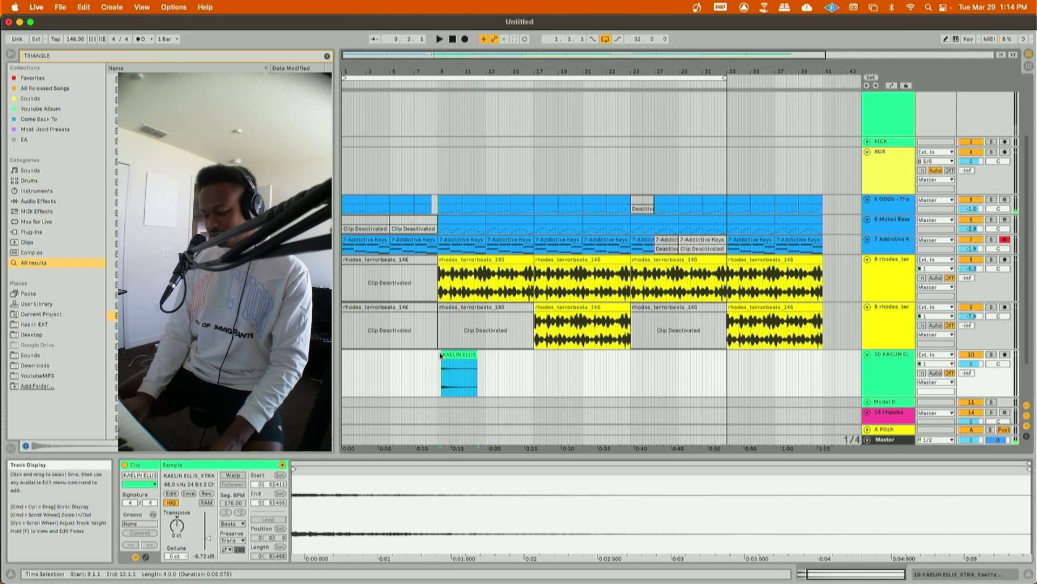
key(plus)
key(plus)
key(plus)
key(plus)
key(plus)
key(plus)
key(plus)
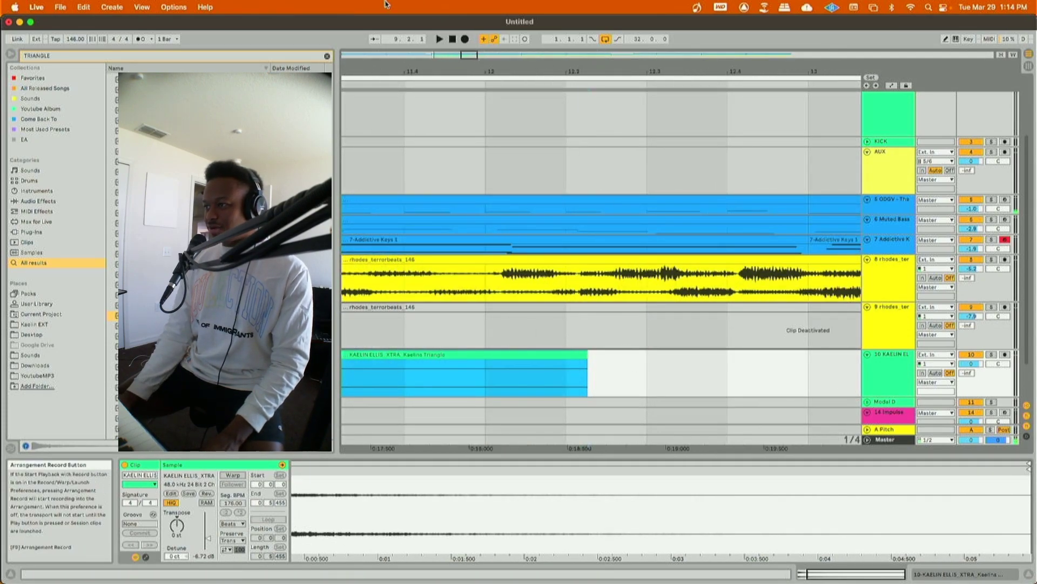
click(431, 57)
right_click(562, 377)
click(583, 357)
drag(604, 357, 609, 357)
click(591, 365)
key(space)
click(585, 367)
key(space)
key(space)
click(604, 357)
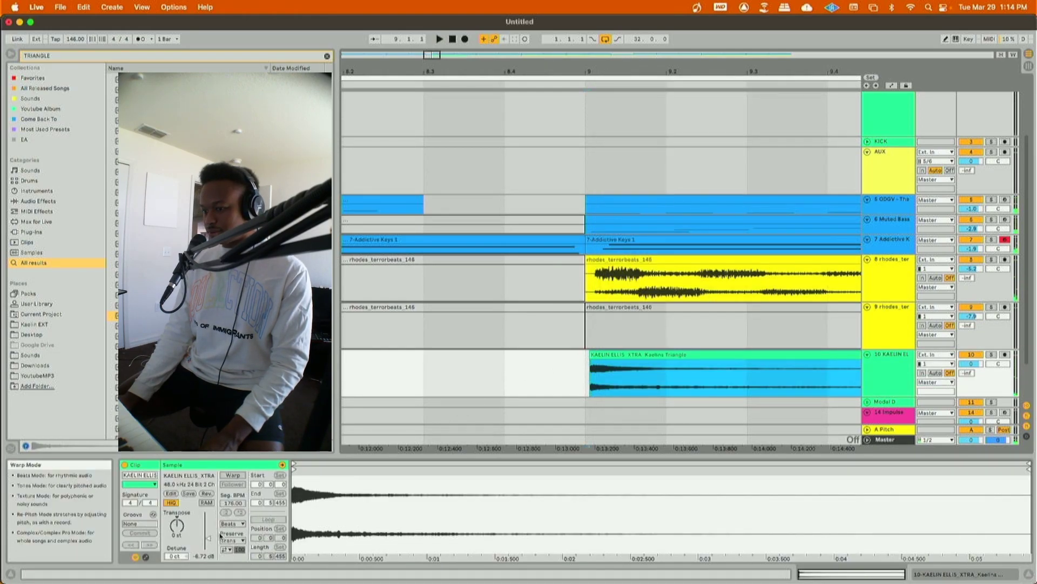
- Transpose the triangle clip to -4 st and lower its gain to -11.8 dB while auditioning the transition into bar 9
key(space)
click(536, 367)
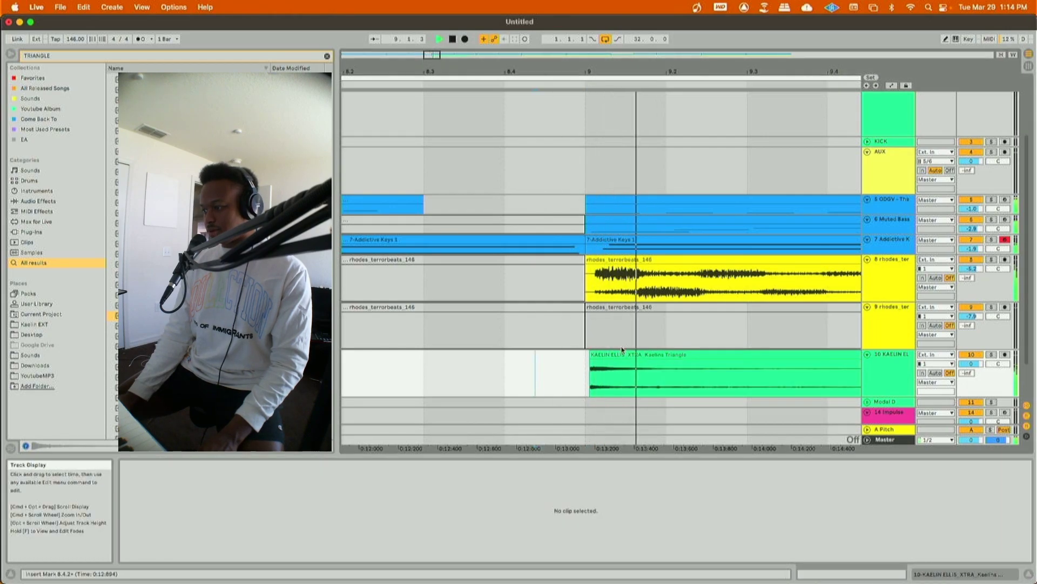
click(594, 355)
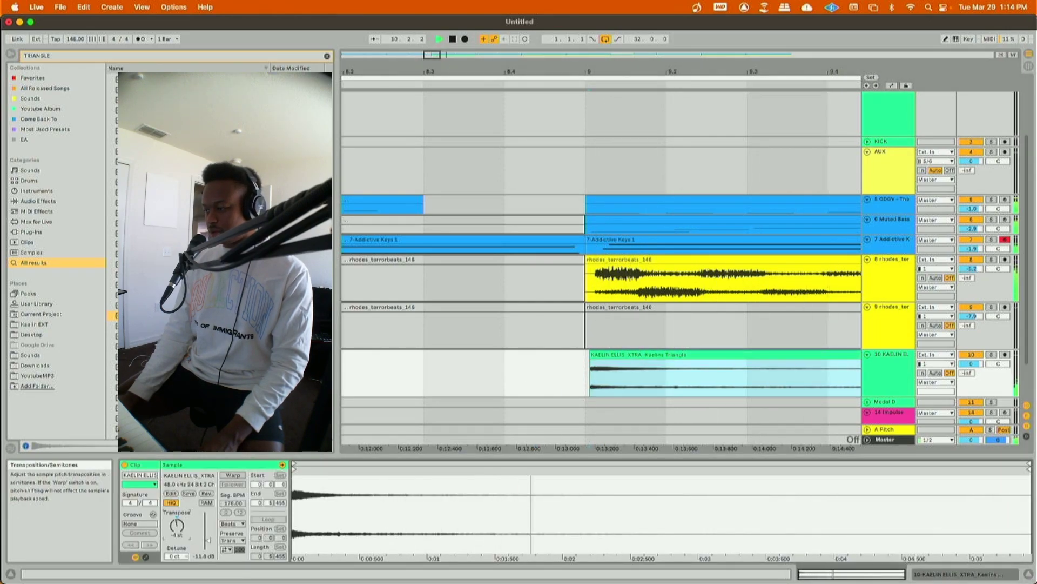
key(space)
key(space)
key(Up)
key(space)
key(space)
key(space)
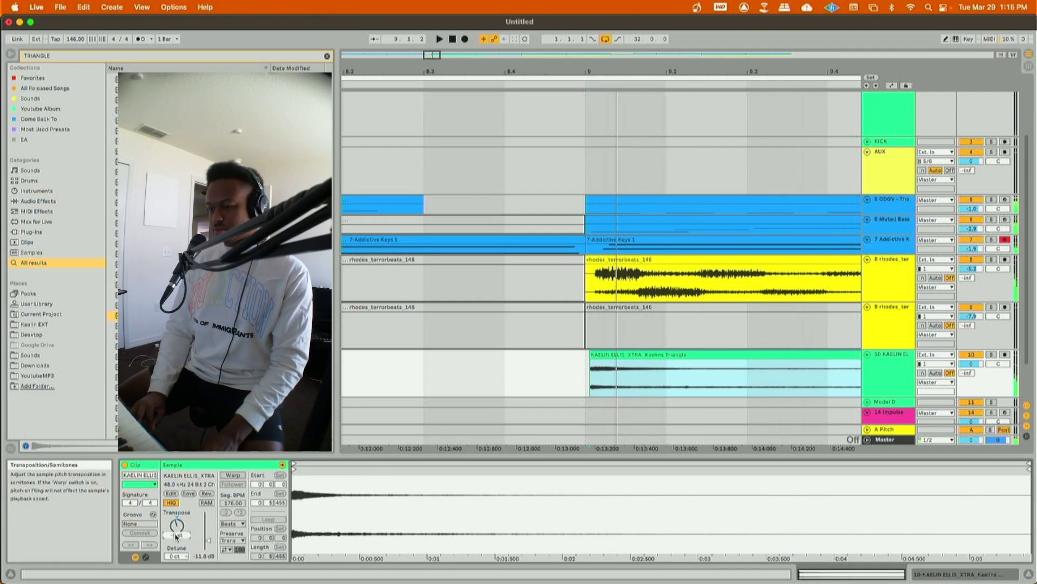
key(space)
- Nudge the triangle clip slightly further past bar 9 and play it back
click(407, 382)
drag(624, 357, 632, 357)
key(space)
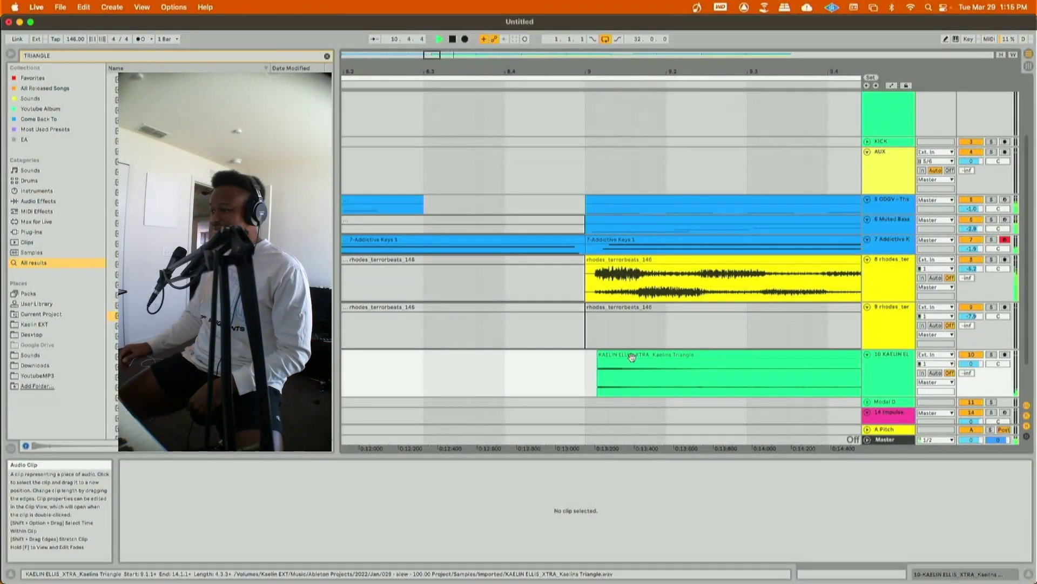
- Deactivate the Addictive Keys clips from bar 9 to bar 17
double_click(560, 80)
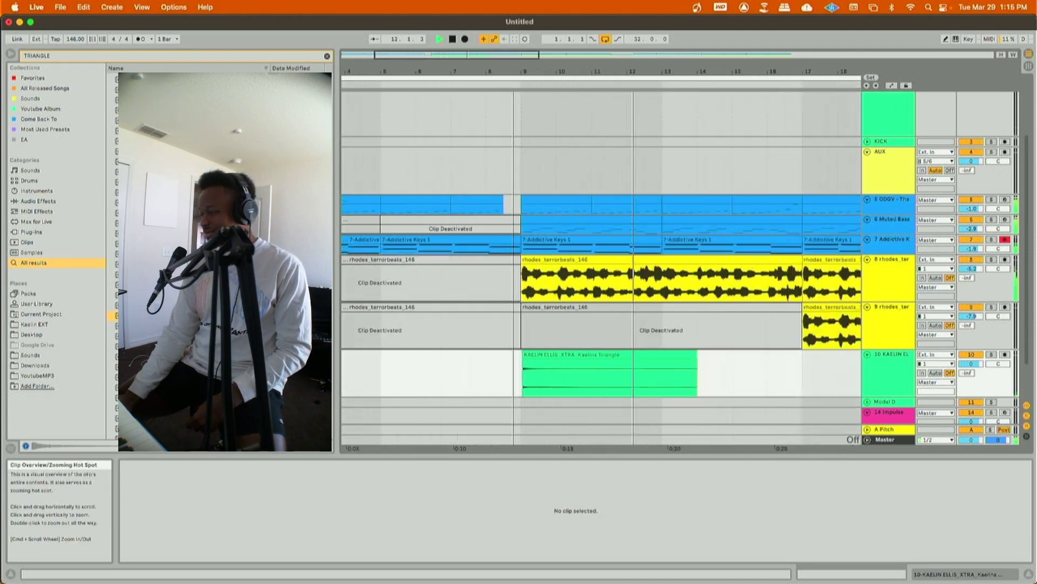
click(424, 240)
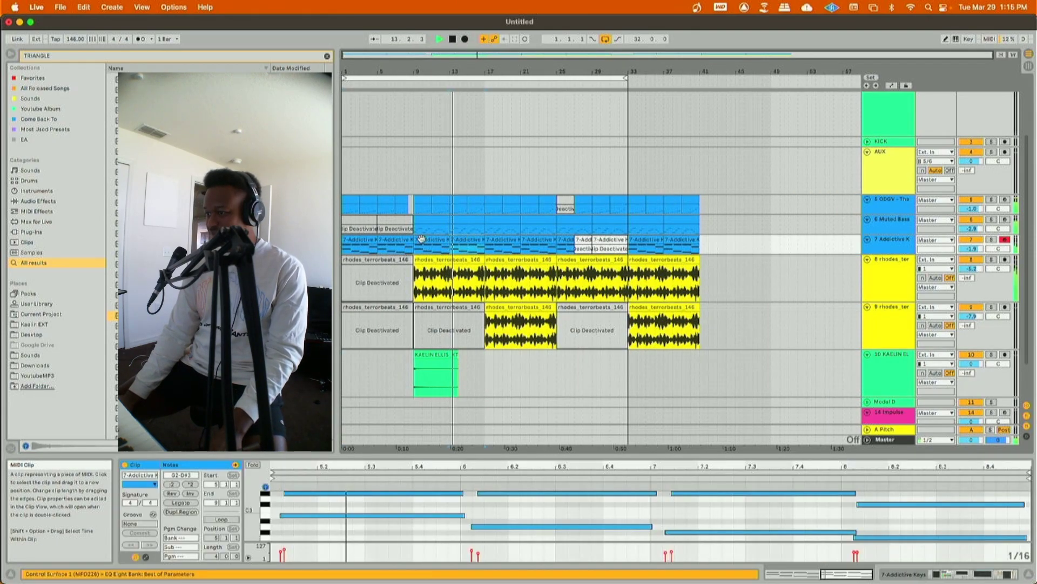
key(0)
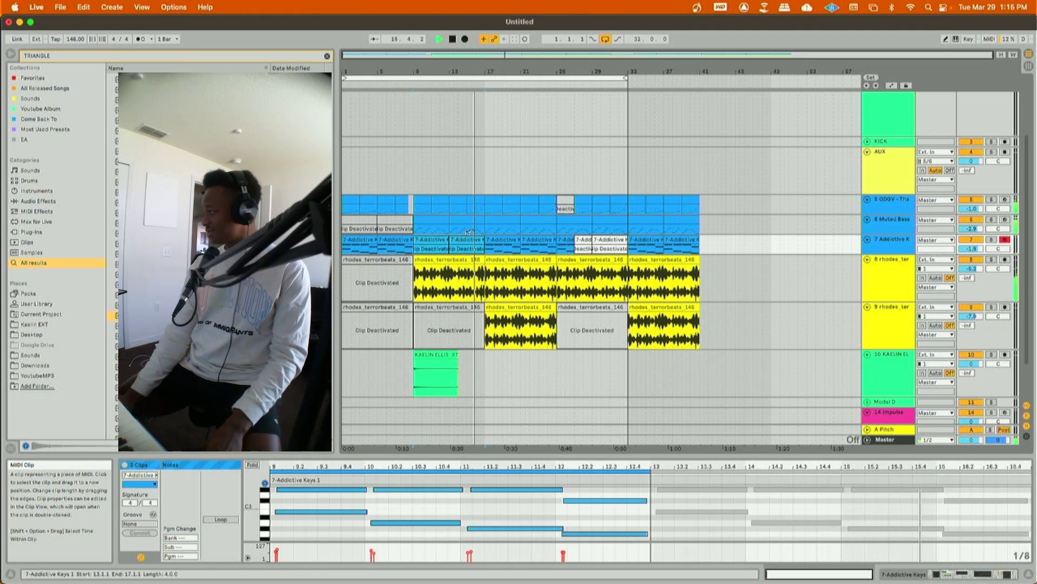
- Set the arrangement's fixed grid to 2 bars and make the loop run from bar 9 to bar 41
right_click(647, 175)
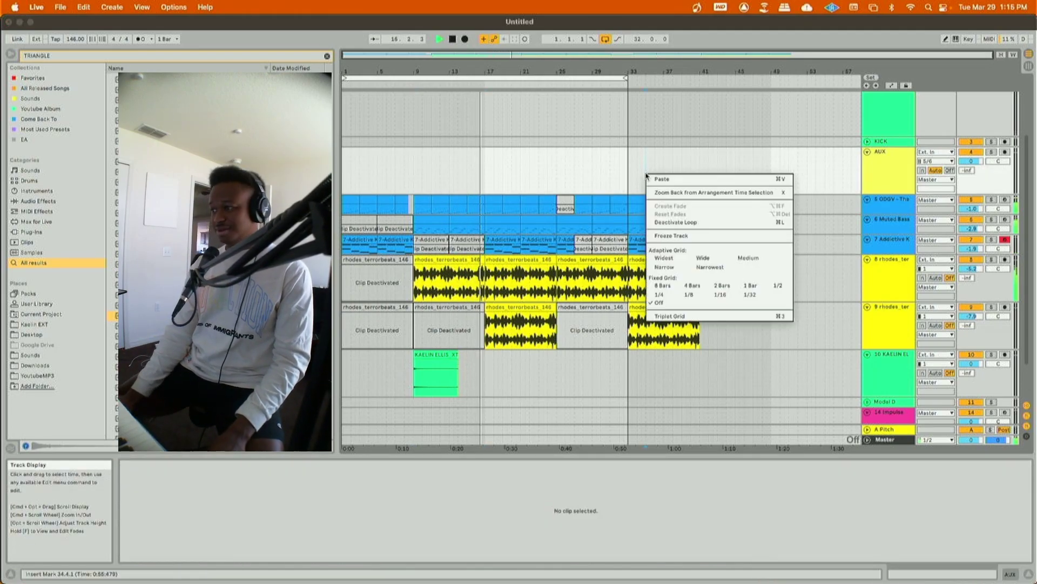
click(722, 286)
drag(626, 79, 698, 79)
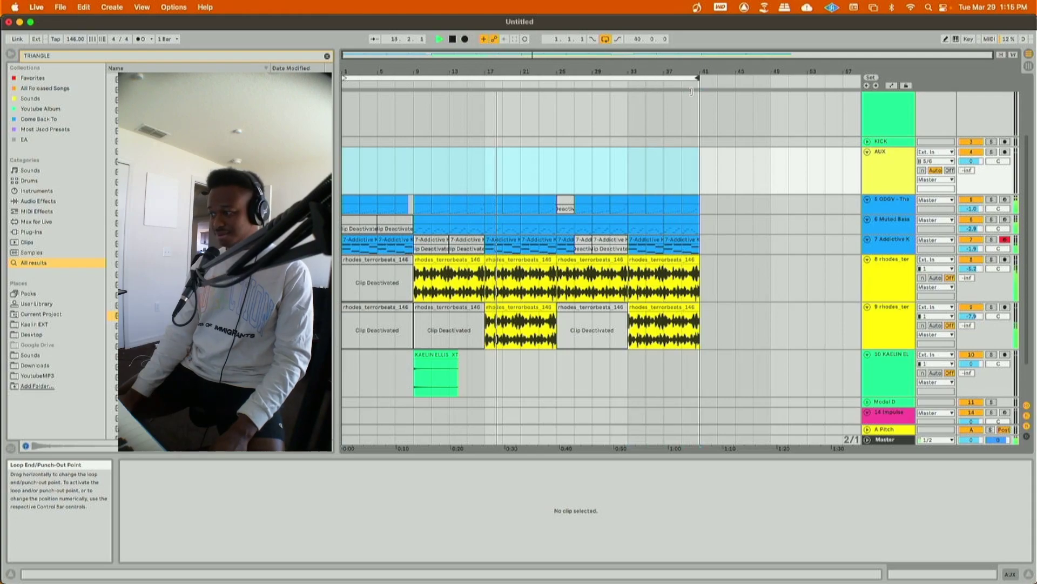
drag(345, 78, 415, 79)
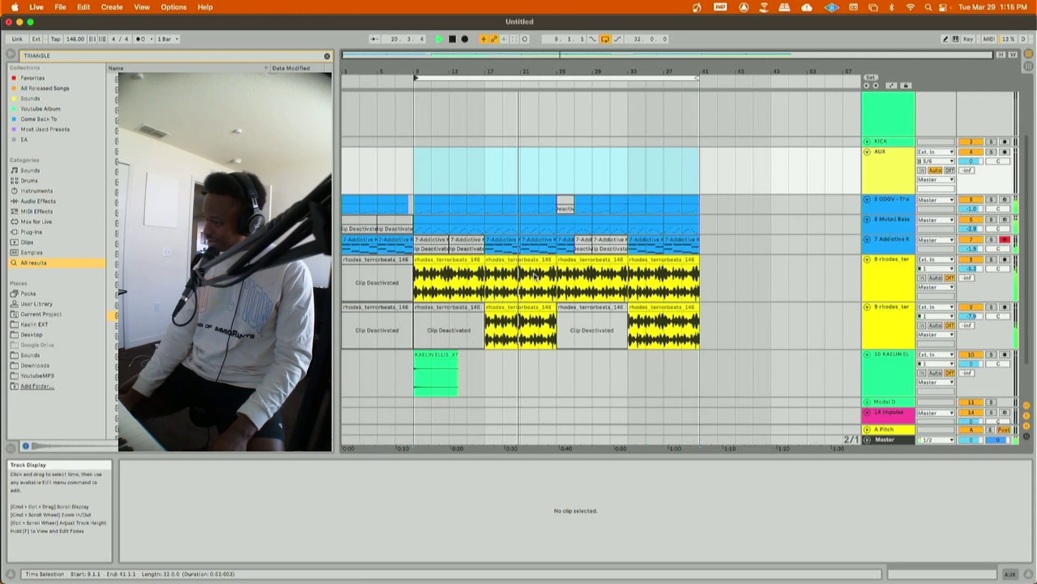
- Duplicate bars 9 to 25 of the triangle track to bar 25, and deactivate the Muted Bass from bar 25 to bar 27
drag(556, 374, 421, 374)
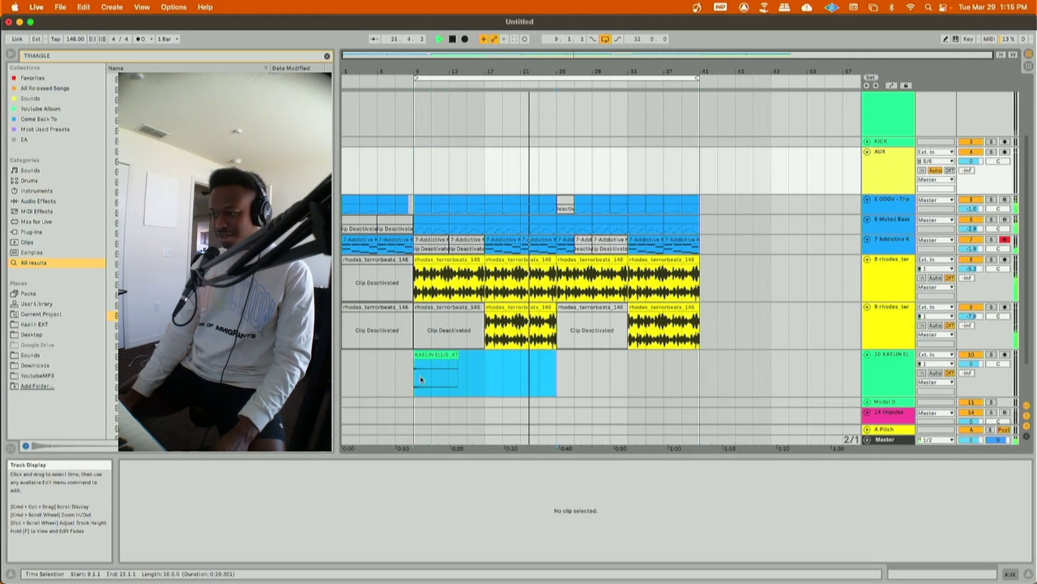
key(super+d)
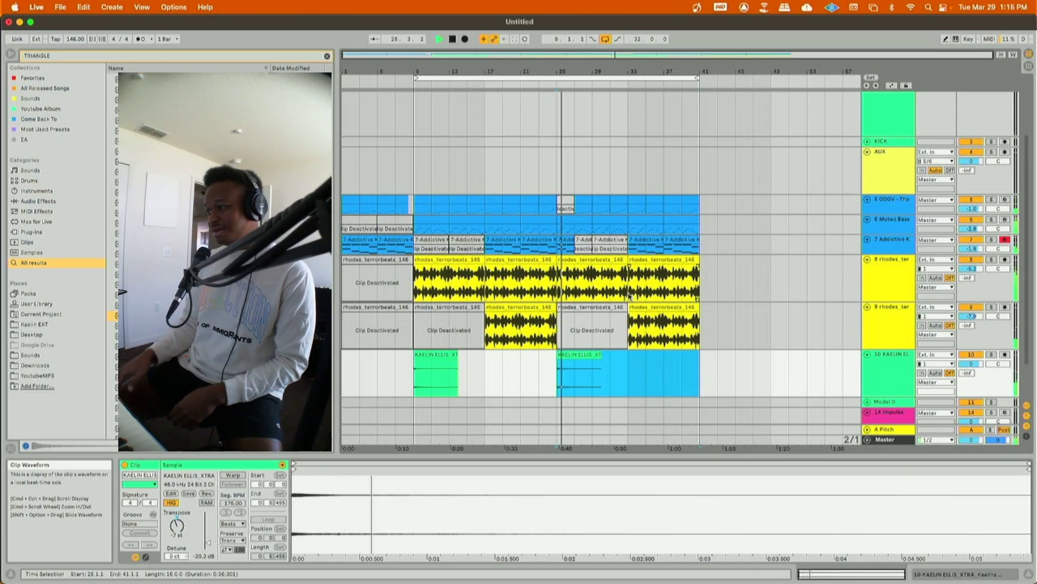
click(561, 228)
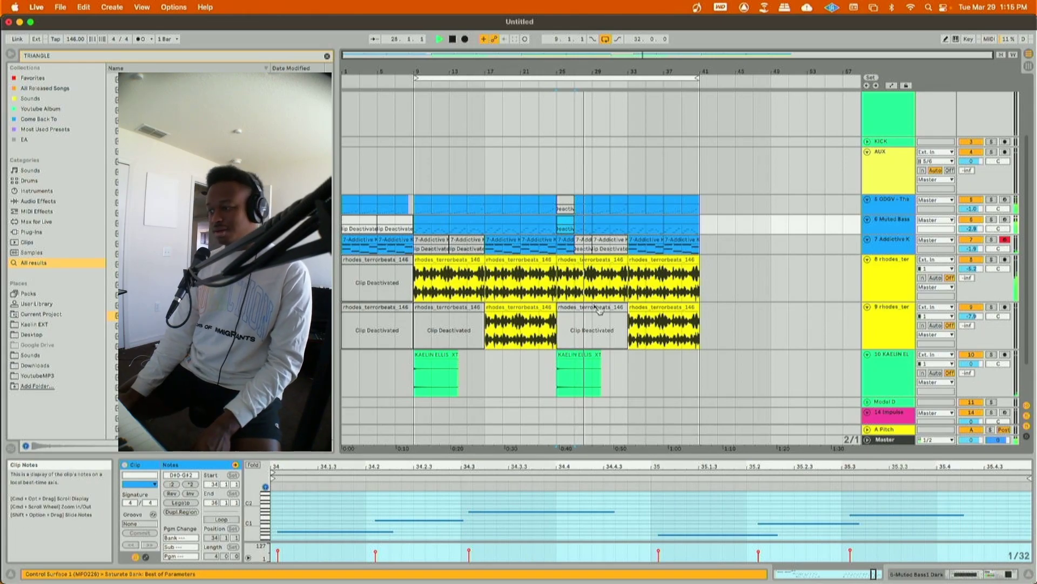
mouse_move(496, 568)
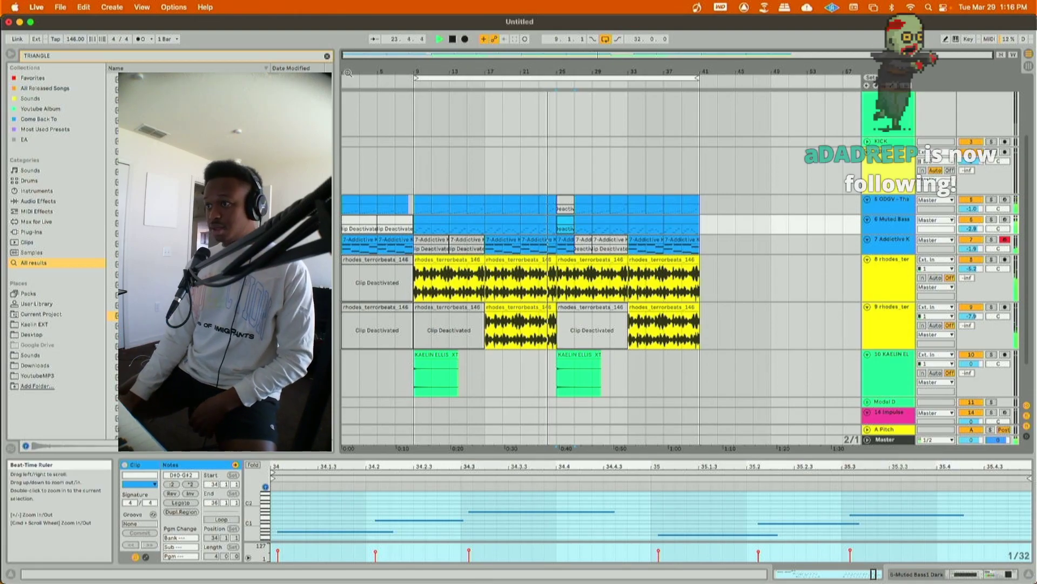
- Clear the browser search and replace Impulse on track 14 with the Analog instrument
click(327, 57)
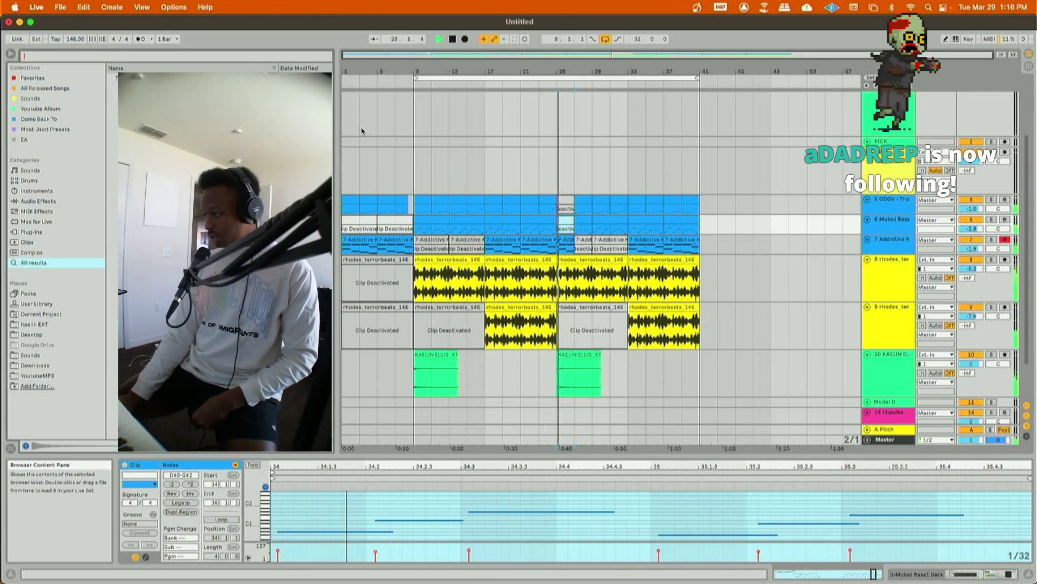
scroll(876, 165, up, 3)
scroll(877, 165, down, 5)
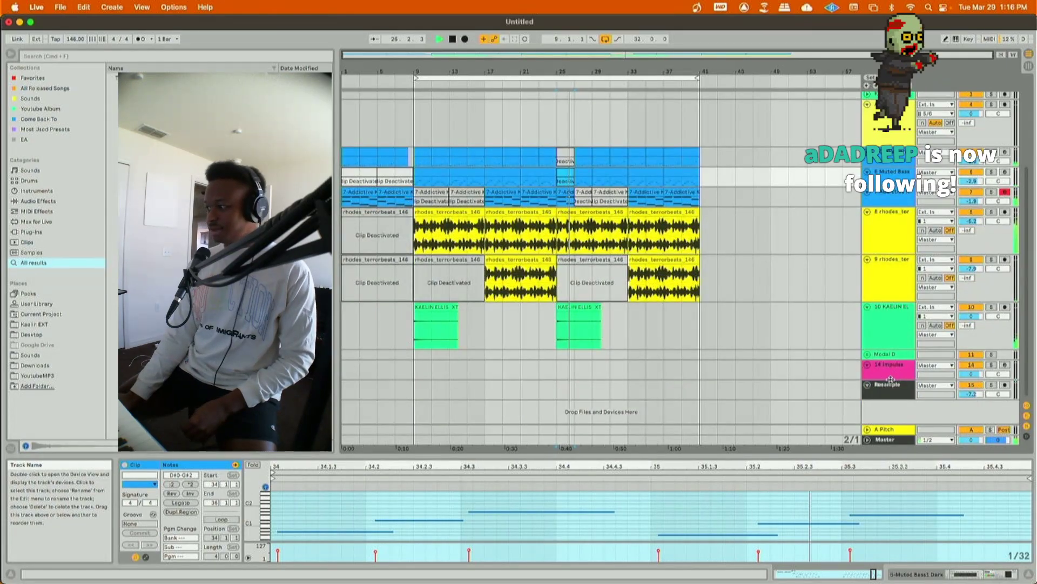
click(896, 377)
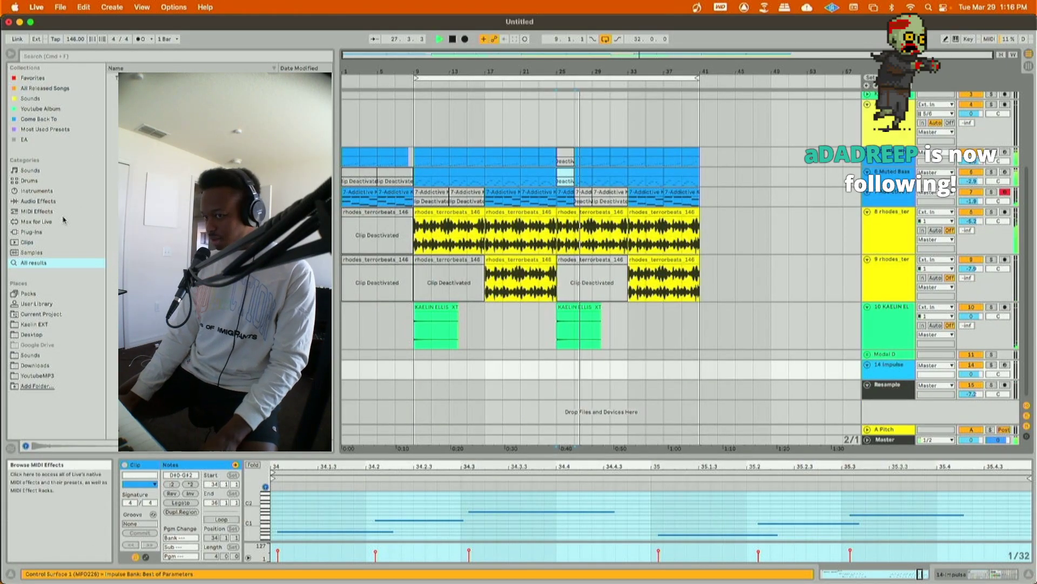
click(55, 193)
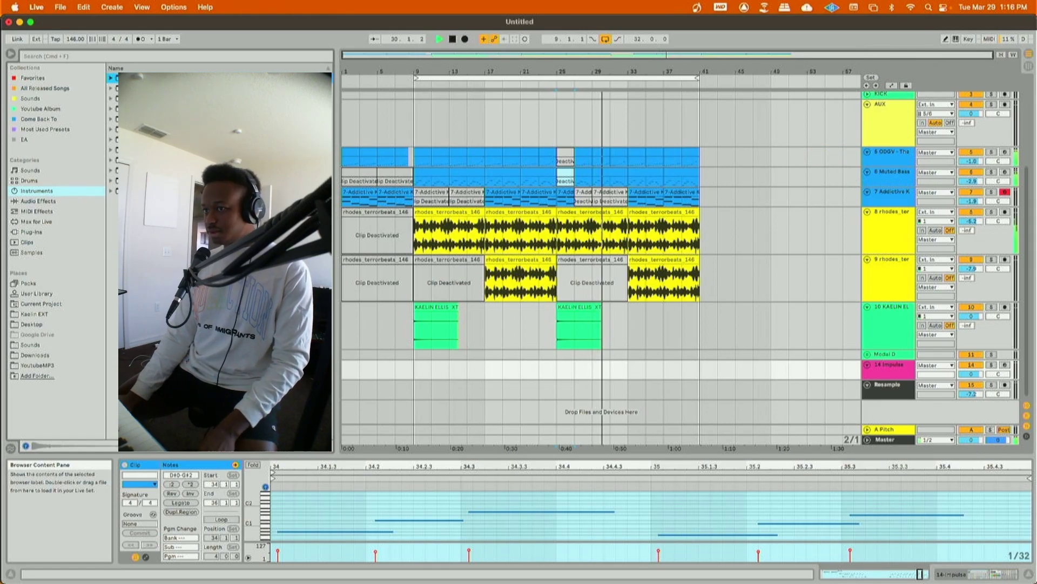
double_click(135, 77)
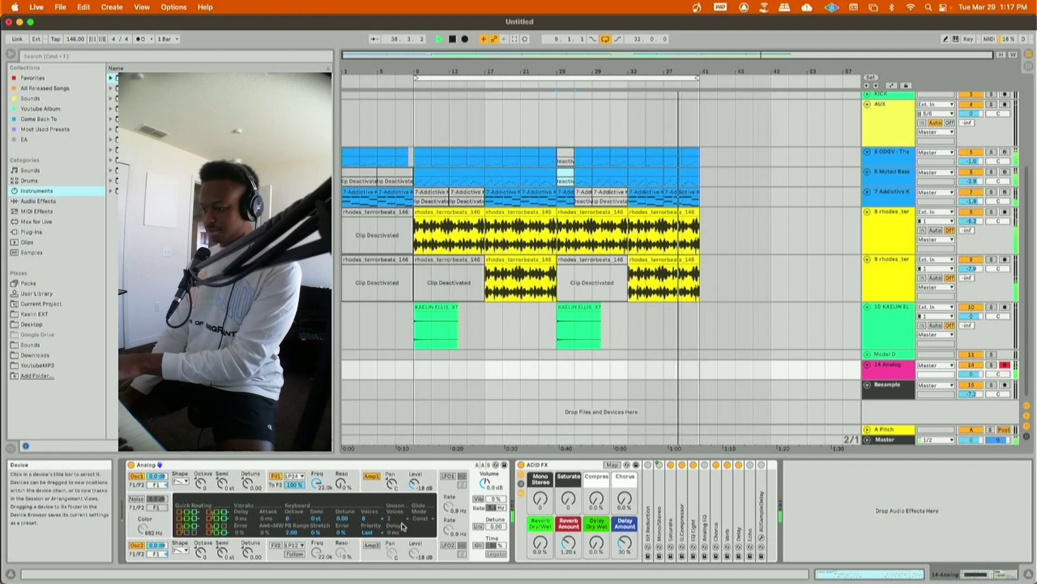
- Set Analog's voices to Mono and shorten the Amp 1 envelope's release to 5 ms
click(367, 518)
click(372, 442)
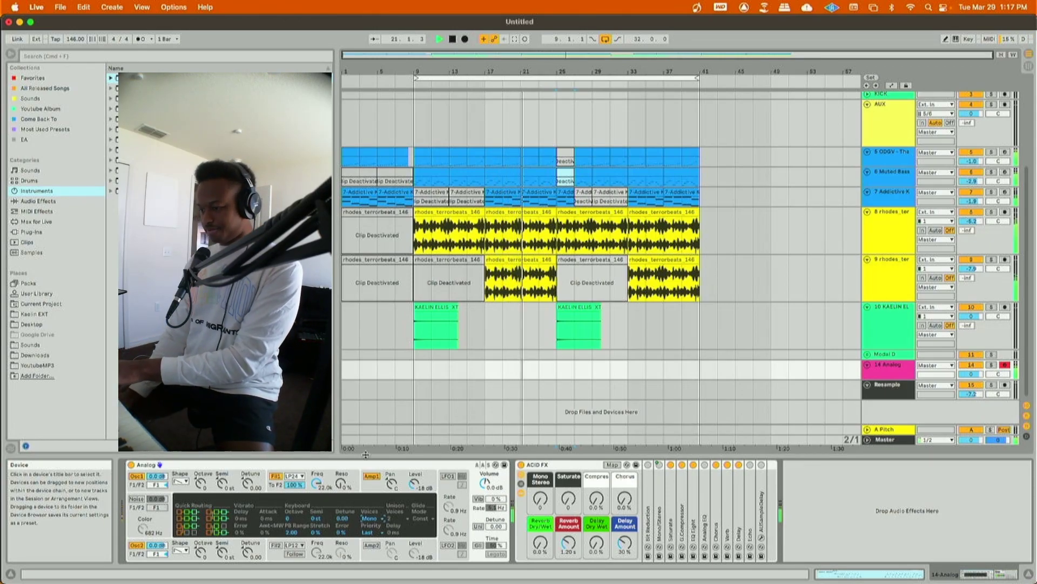
click(370, 490)
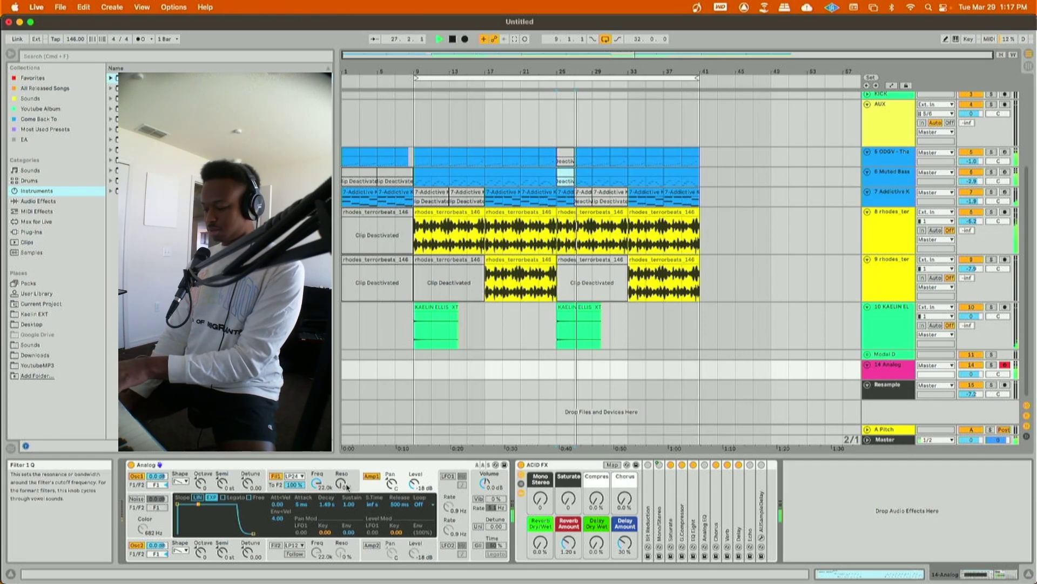
drag(254, 533, 236, 533)
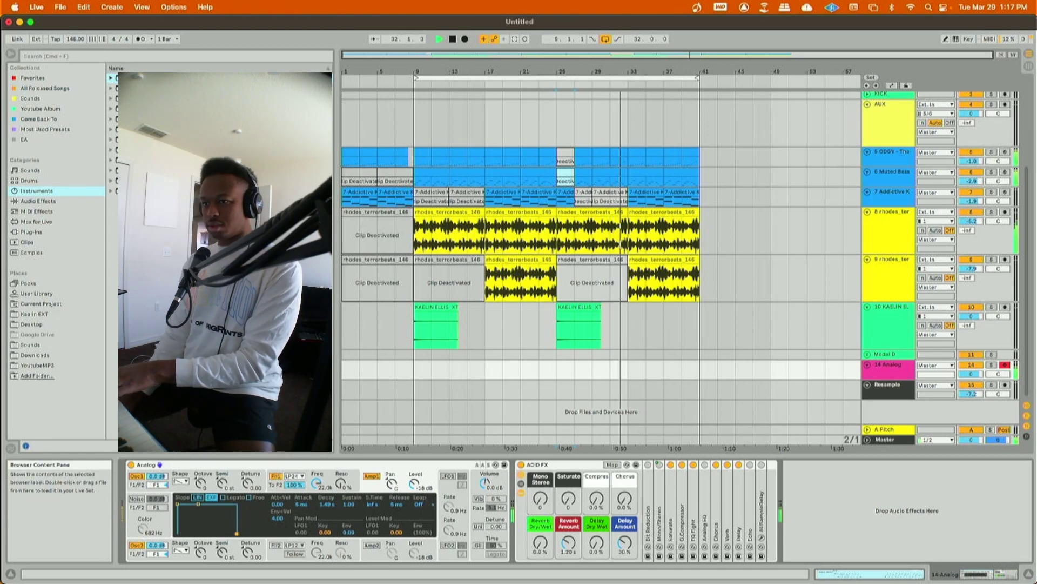
- Insert Auto Filter between Analog and ACID FX, with its cutoff at 1.50 kHz and resonance at 38 %
click(65, 198)
drag(135, 98, 530, 527)
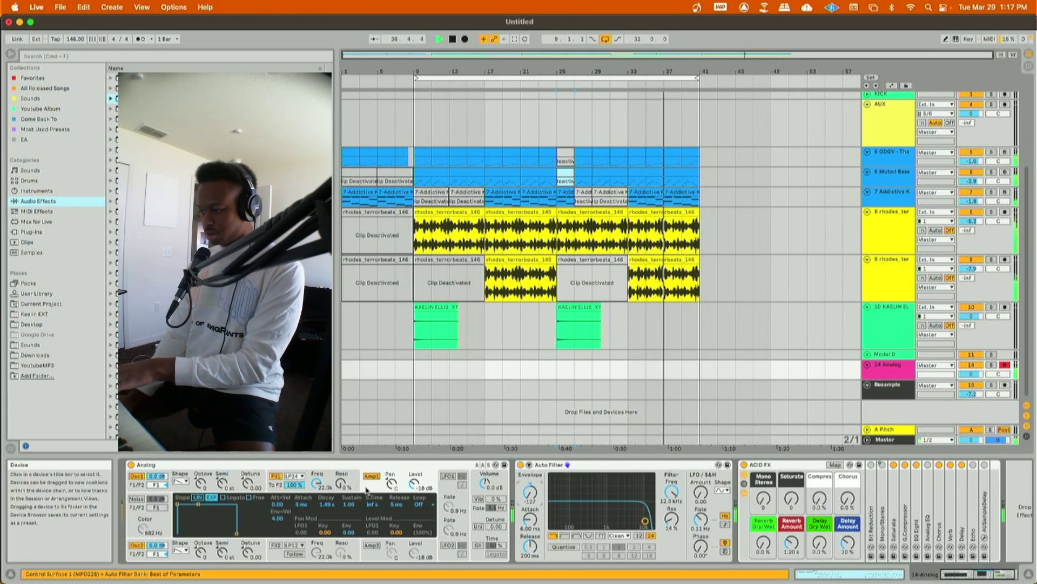
drag(645, 520, 612, 510)
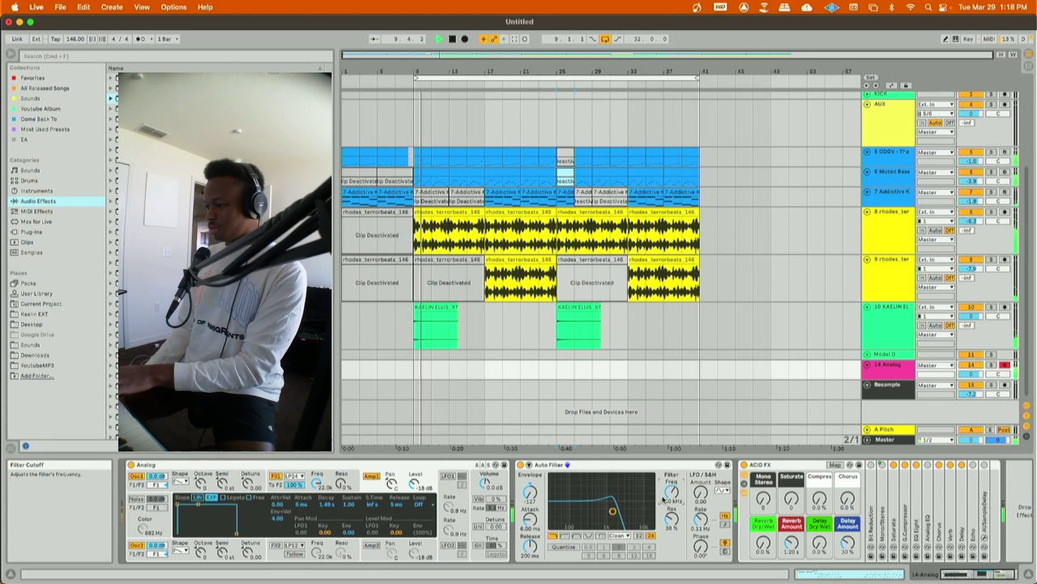
- Raise ACID FX's Delay Dry/Wet to 33 % and its Delay Amount to 55 %
drag(819, 544, 847, 530)
click(847, 544)
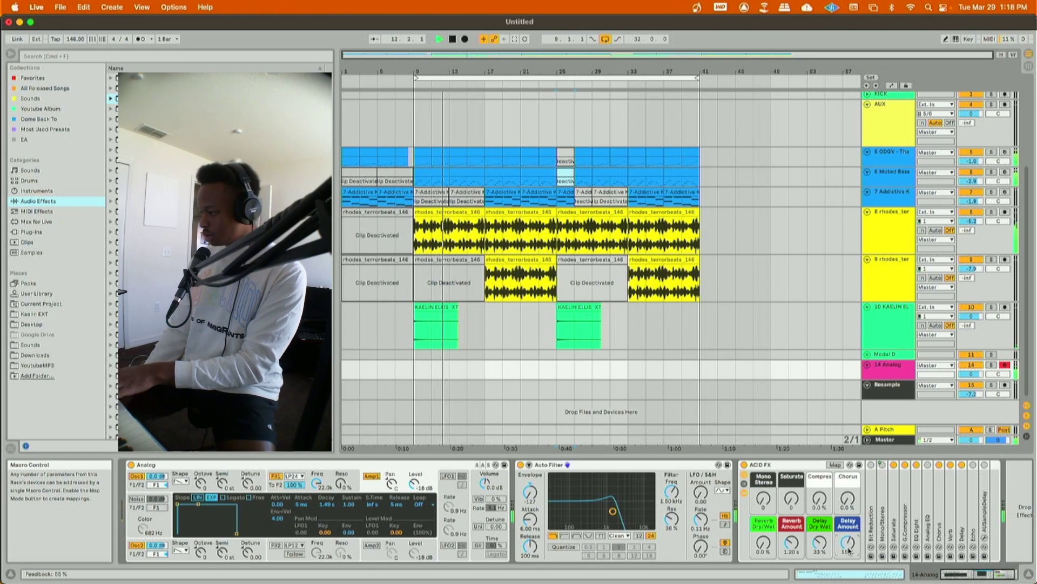
- Expand ACID FX's Delay, set both channels' beat division to 4, and enable its Ping Pong mode and bandpass filter
double_click(962, 513)
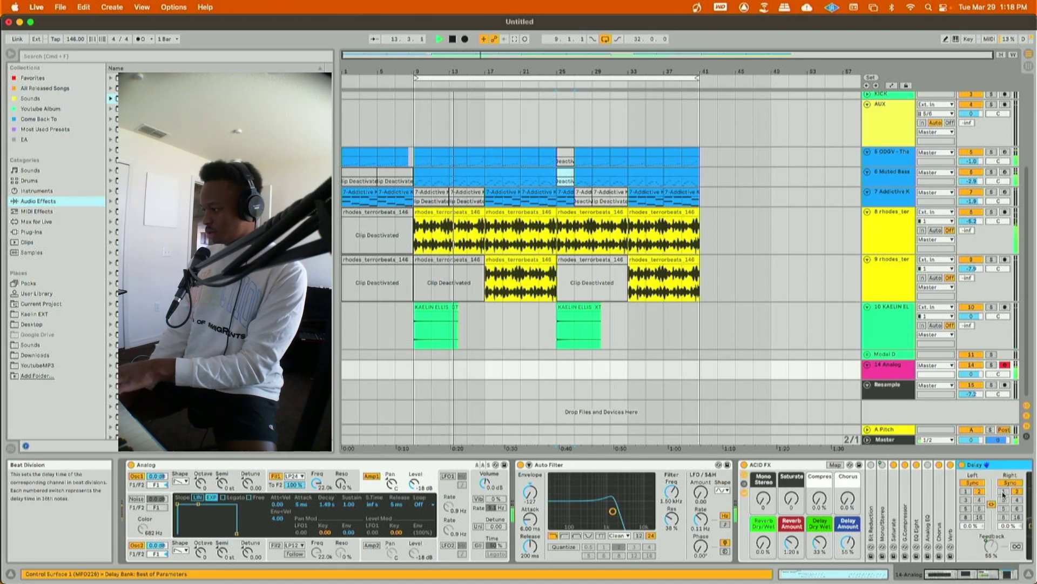
drag(791, 499, 792, 454)
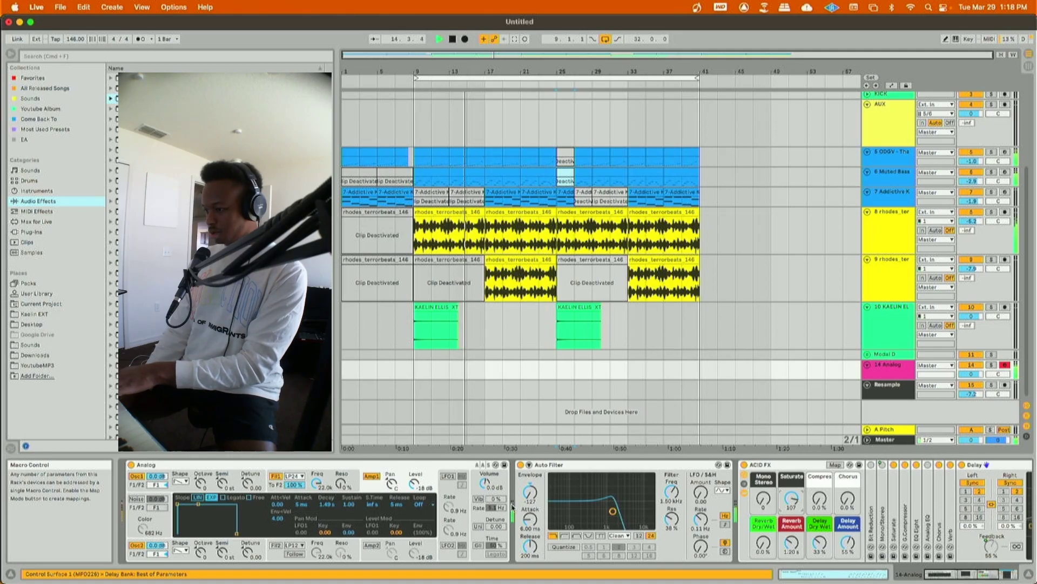
drag(965, 574, 986, 574)
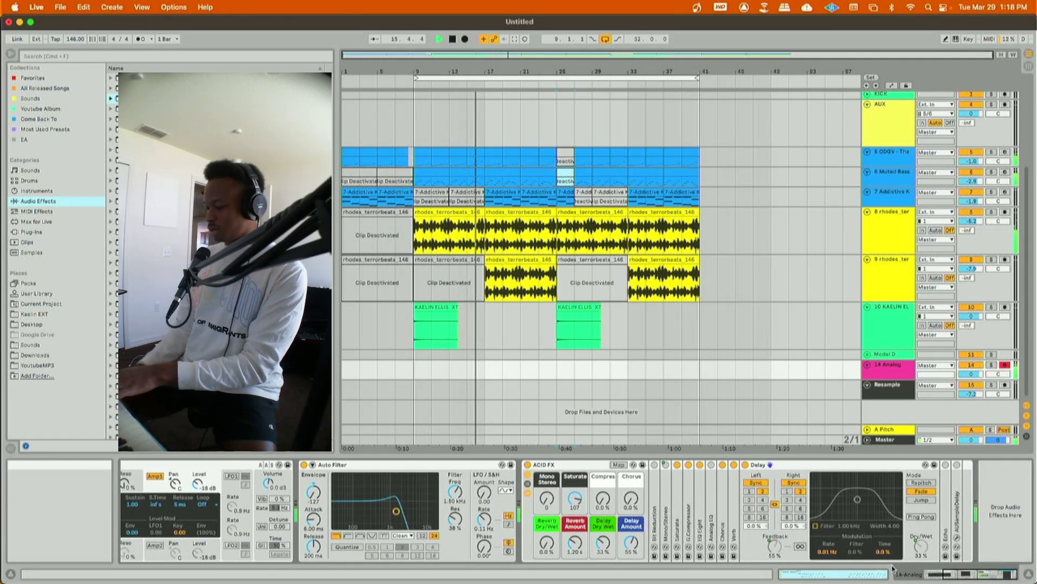
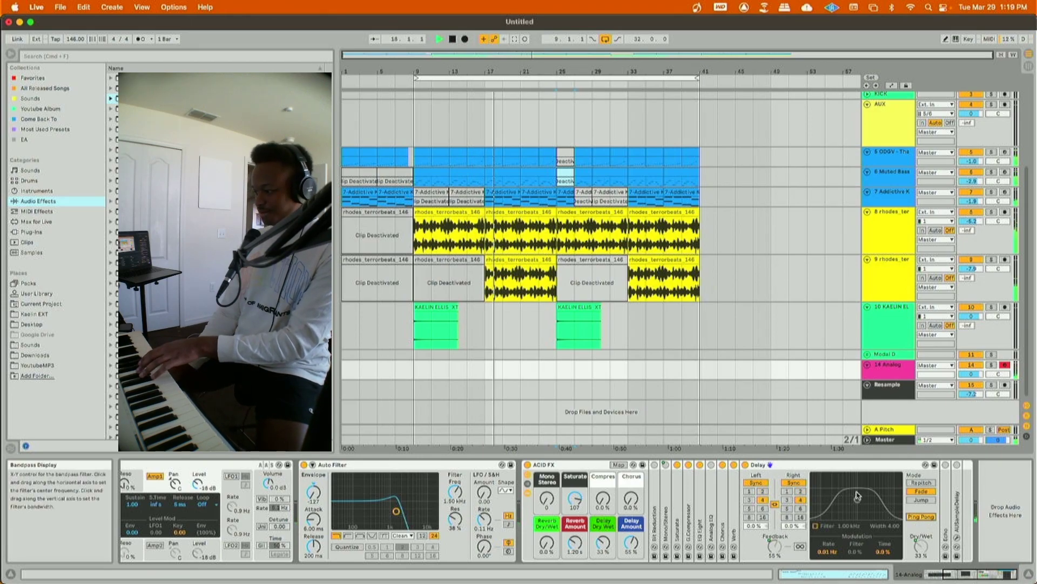
click(922, 517)
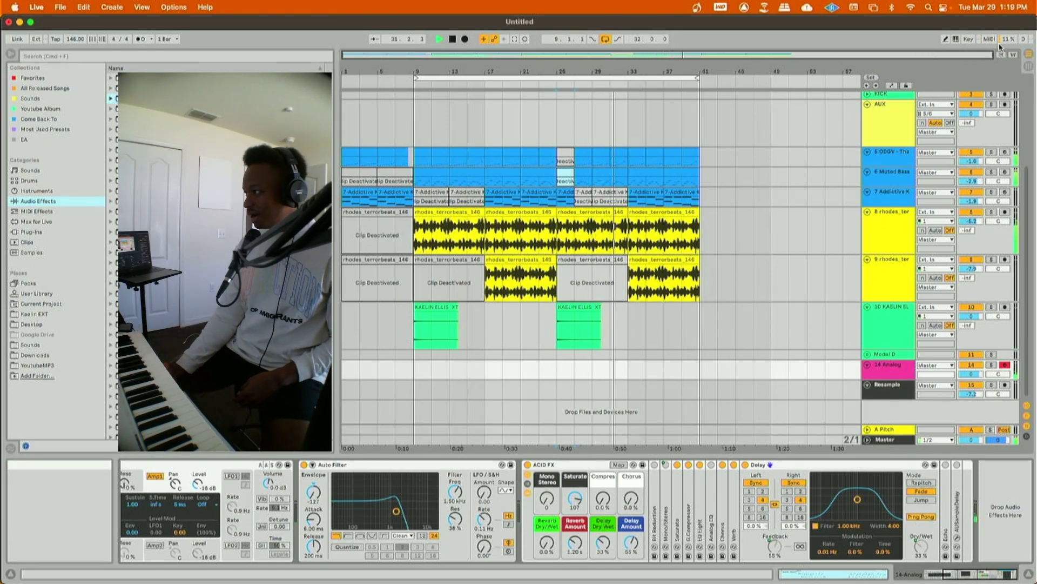
key(super+m)
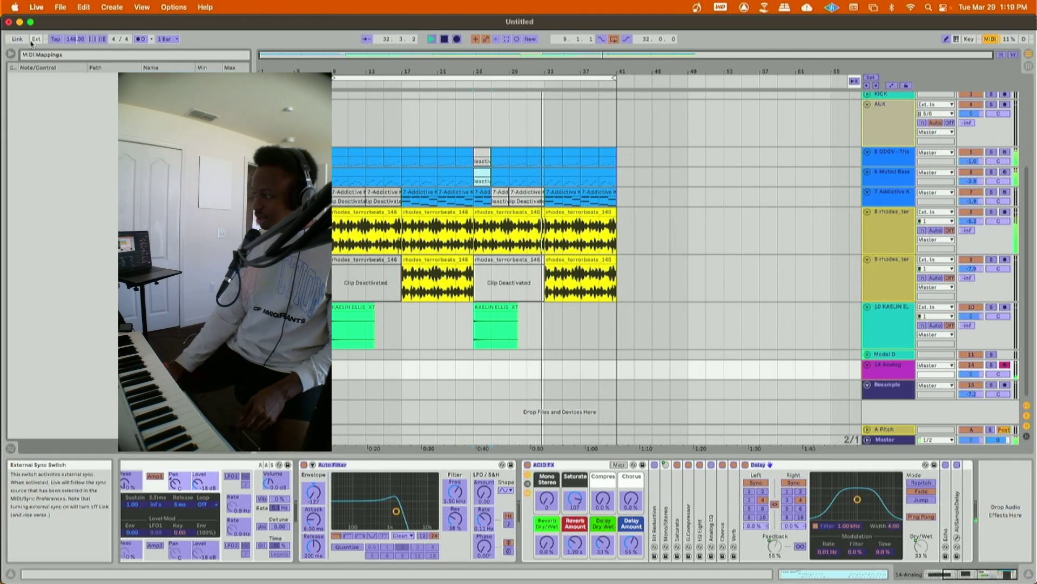
click(990, 39)
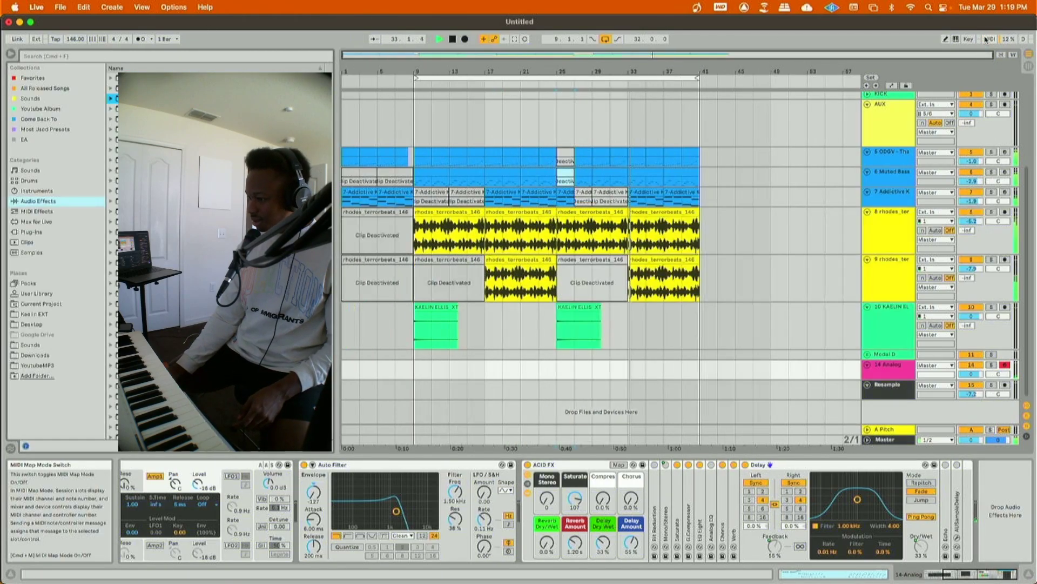
- Place the insert marker at bar 9 on the Analog track and raise Auto Filter's cutoff to 5.70 kHz
click(410, 367)
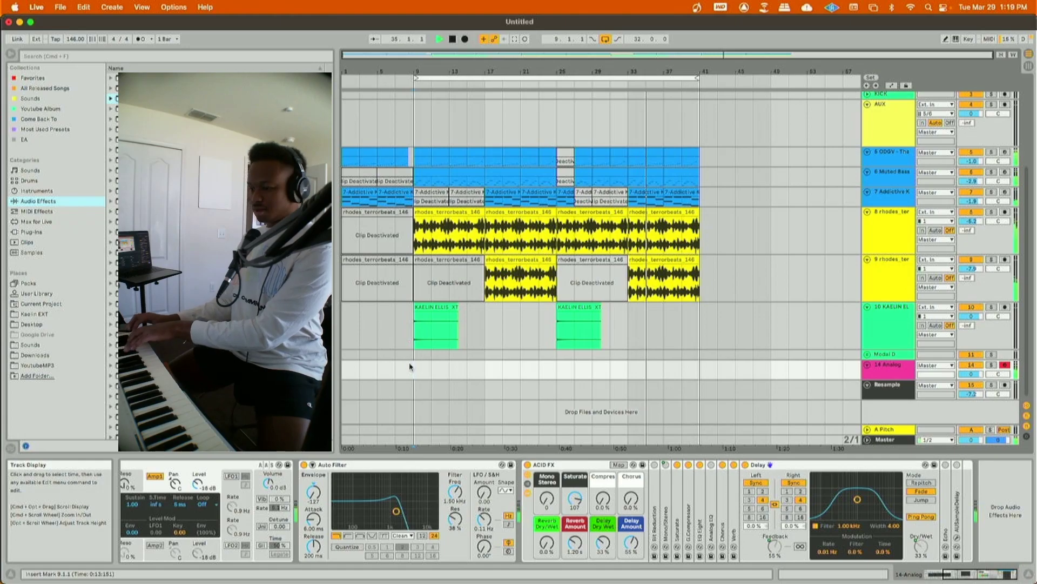
drag(453, 499, 452, 481)
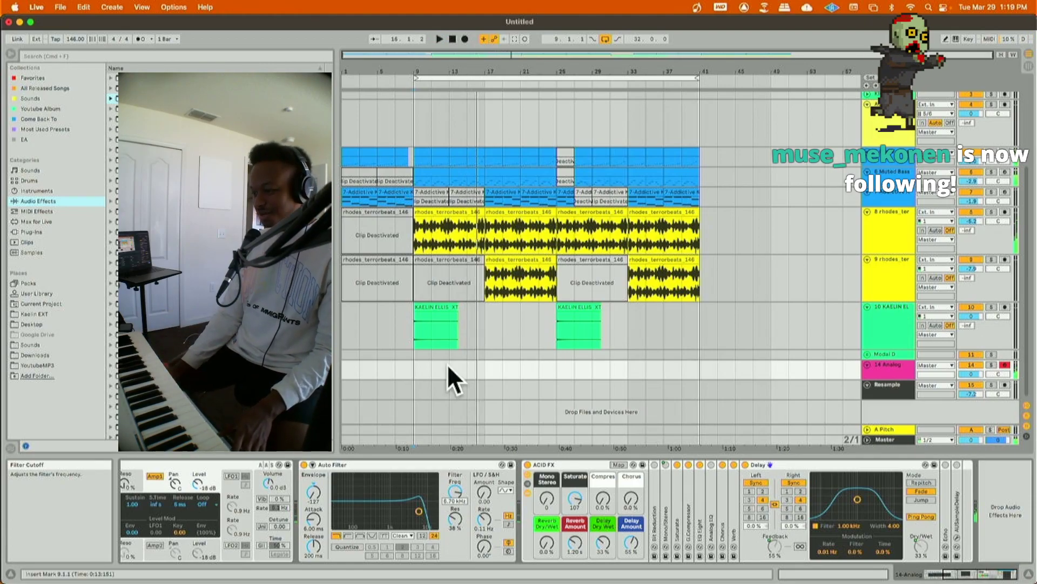
- Stop playback and record a synth part onto track 14 Analog, starting from bar 9
key(space)
click(407, 367)
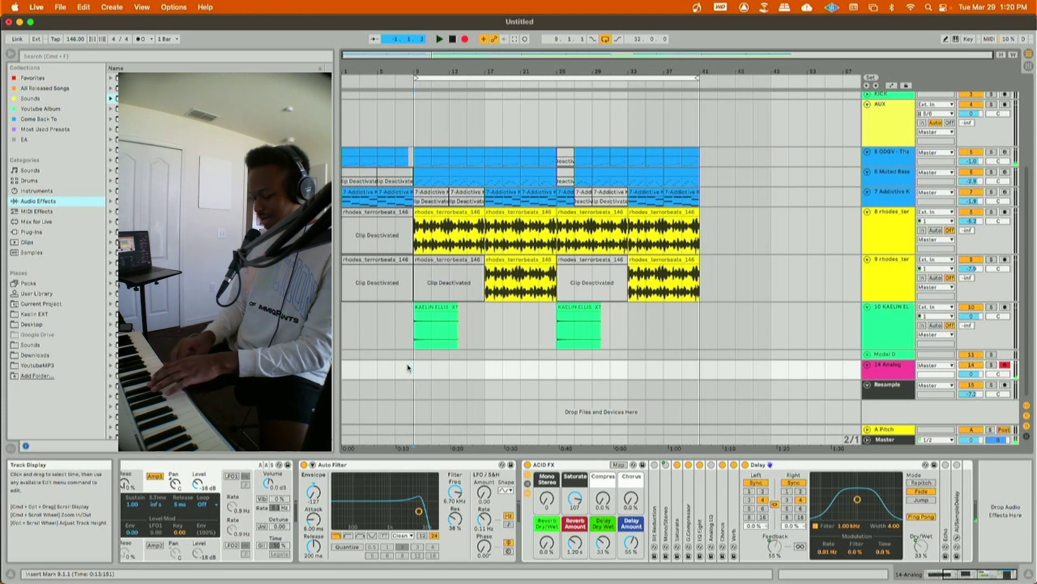
key(F9)
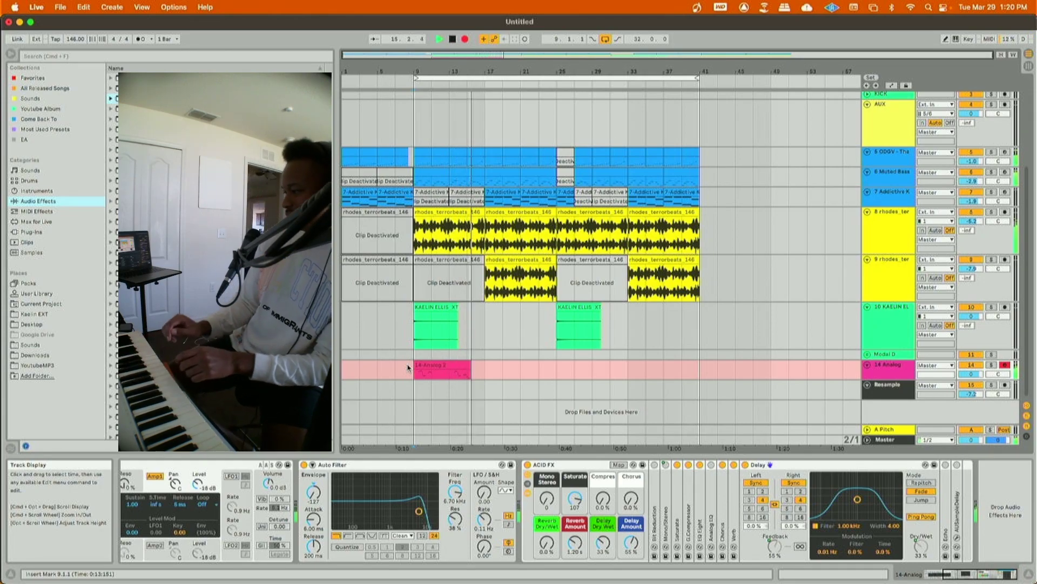
key(F9)
- Duplicate the recorded Analog part three times in eight-bar blocks so it repeats from bar 9 to bar 41
click(417, 371)
key(ctrl+d)
key(ctrl+d)
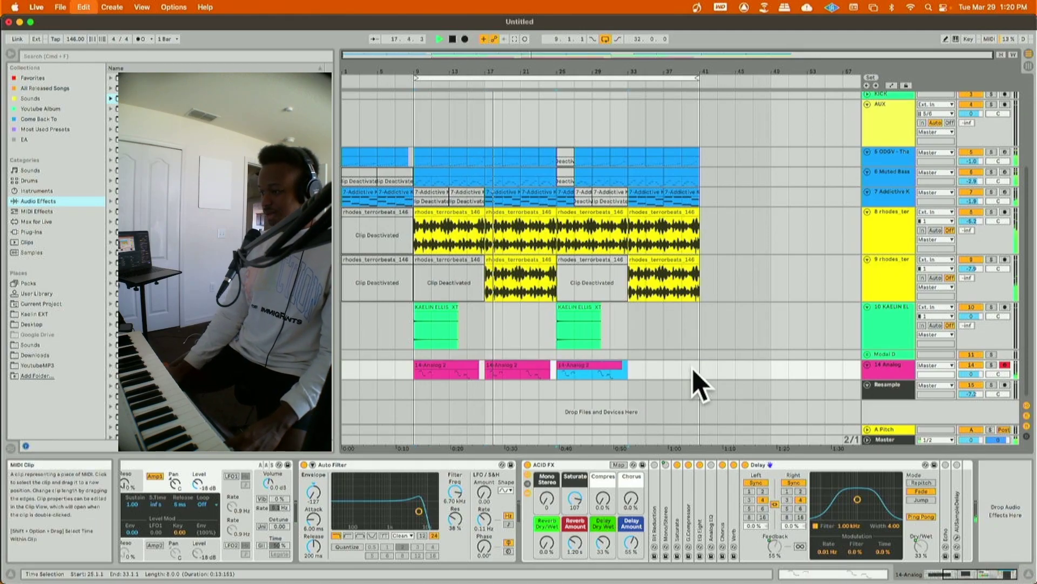
key(ctrl+d)
- Lower track 14's volume, then raise Auto Filter's LFO amount to 9.52 and increase its LFO rate
drag(971, 374, 971, 389)
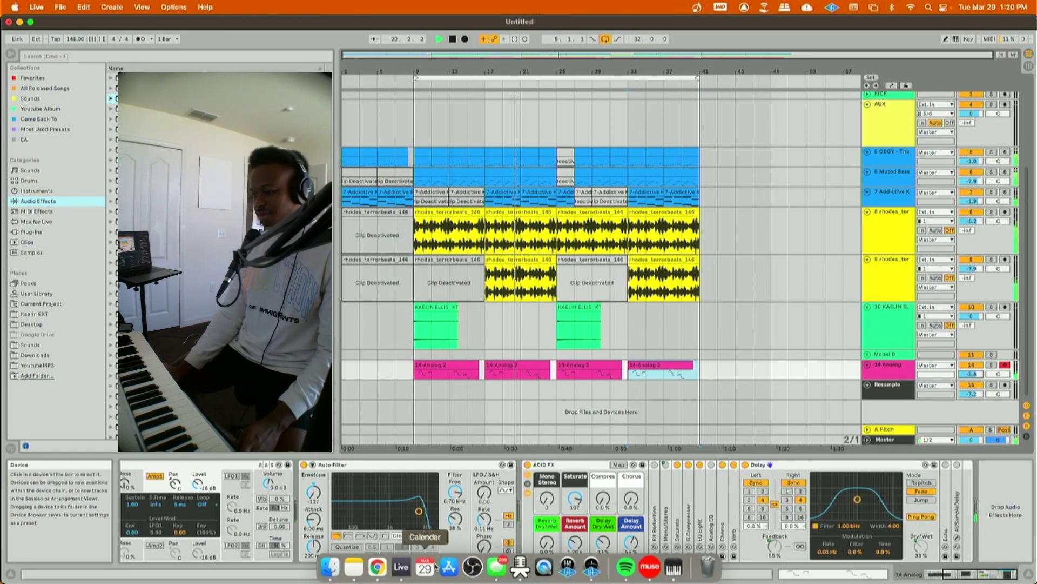
drag(484, 496, 483, 484)
drag(483, 520, 482, 511)
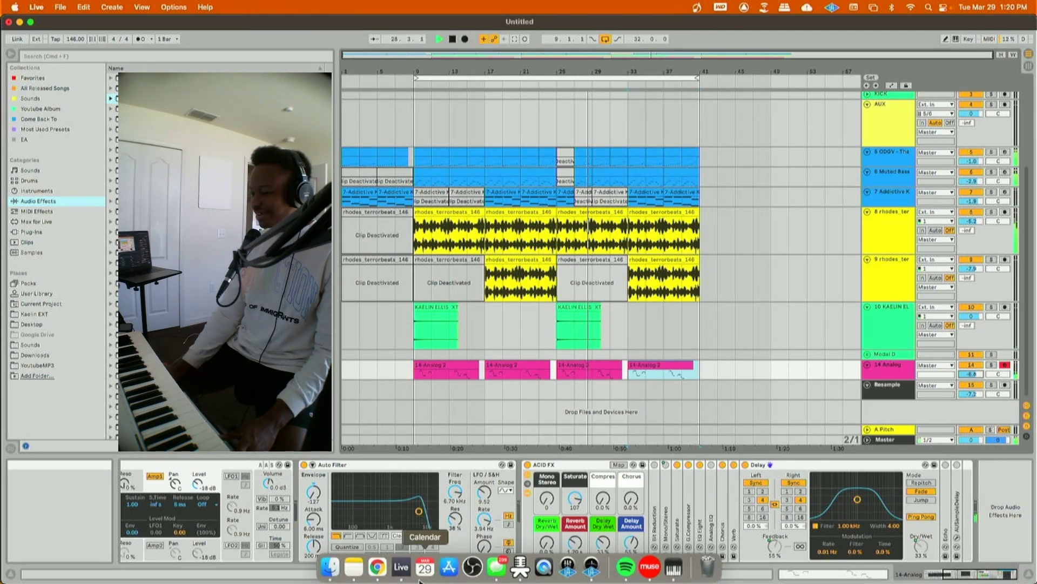
- Switch to Chrome, download guitarsample_PJ.mp3 from the Discord samples channel, and reveal the file in Finder
click(377, 566)
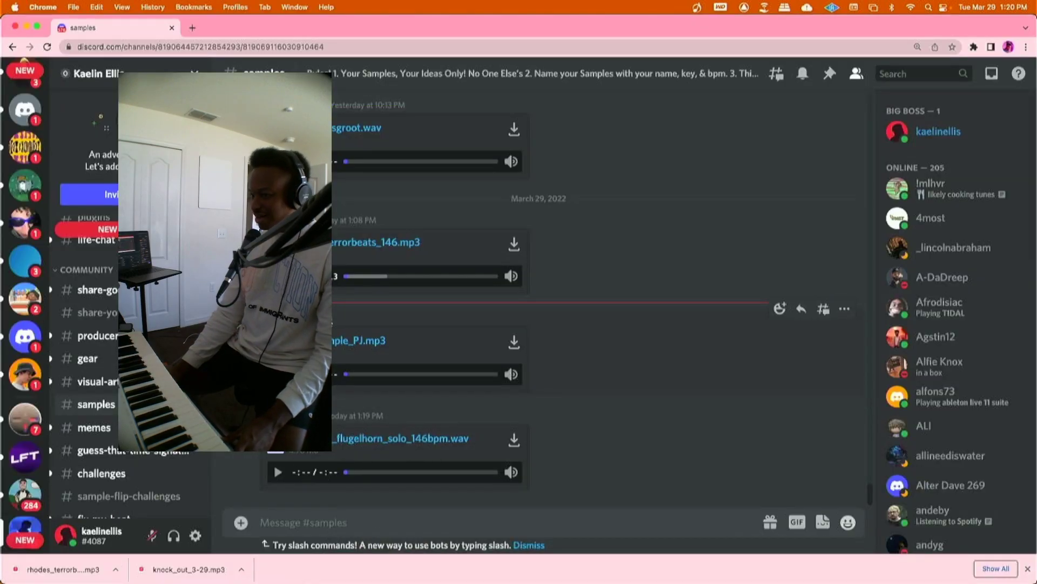
click(511, 344)
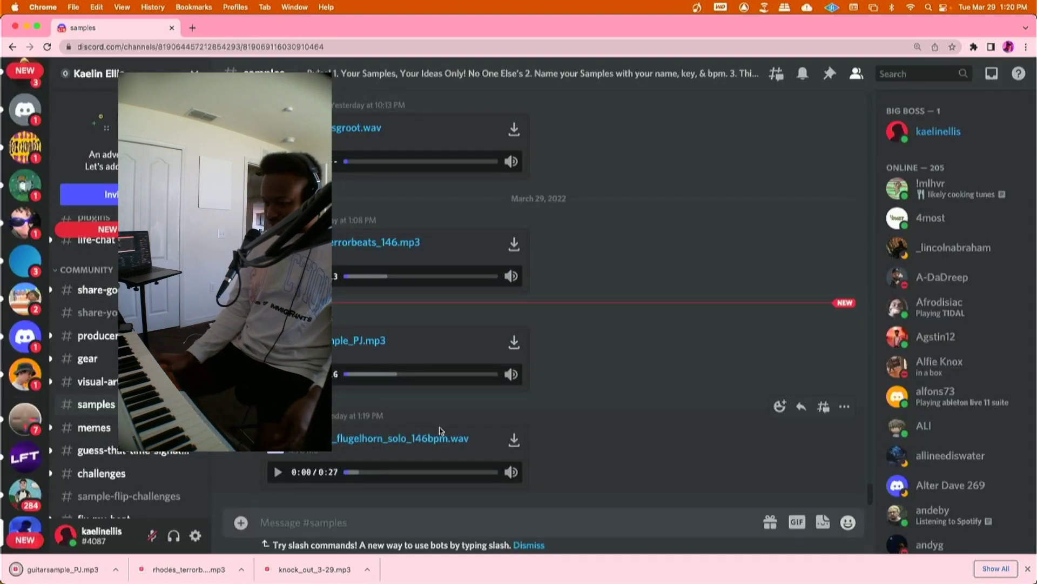
click(117, 570)
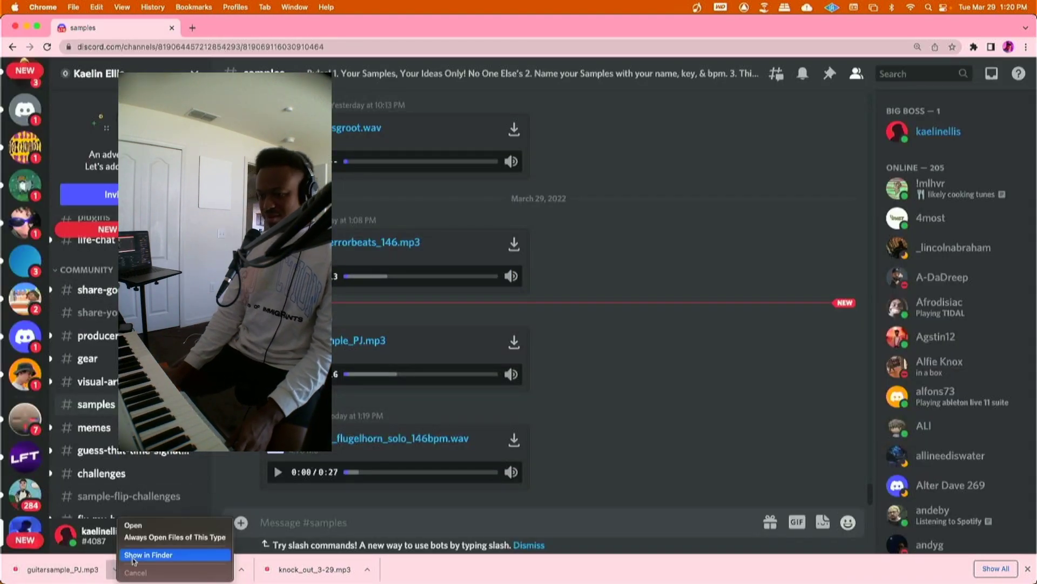
click(125, 556)
mouse_move(127, 583)
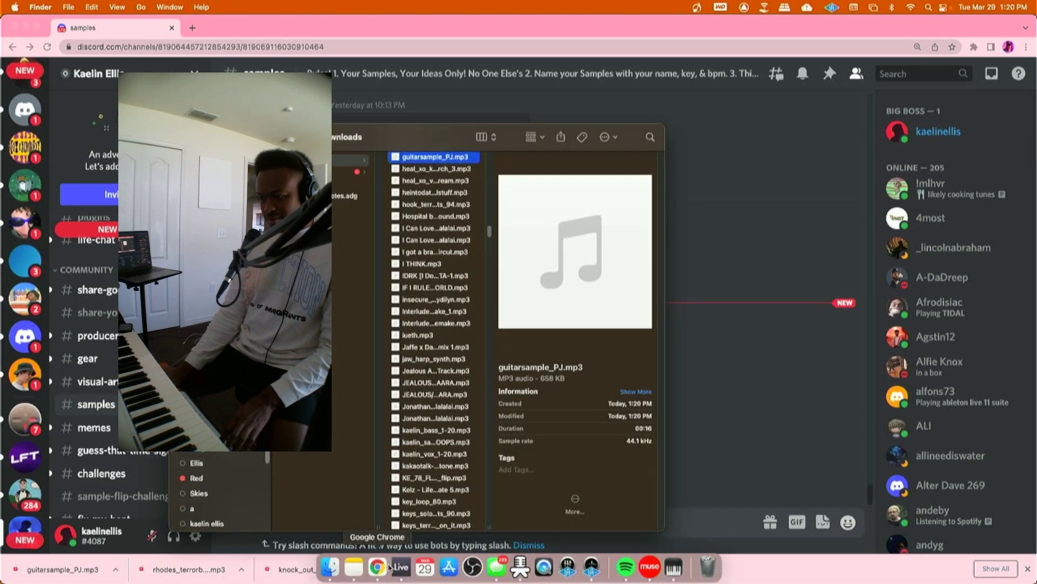
- Switch to Ableton Live, place the copied guitarsample_PJ.mp3 on a new audio track at bar 9, and turn off its warping
click(400, 567)
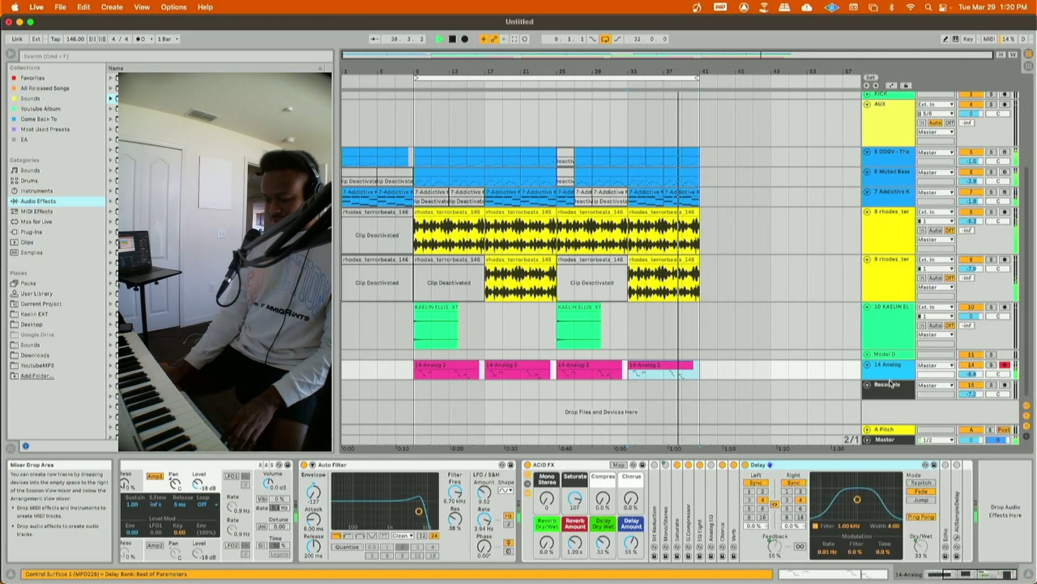
key(super+t)
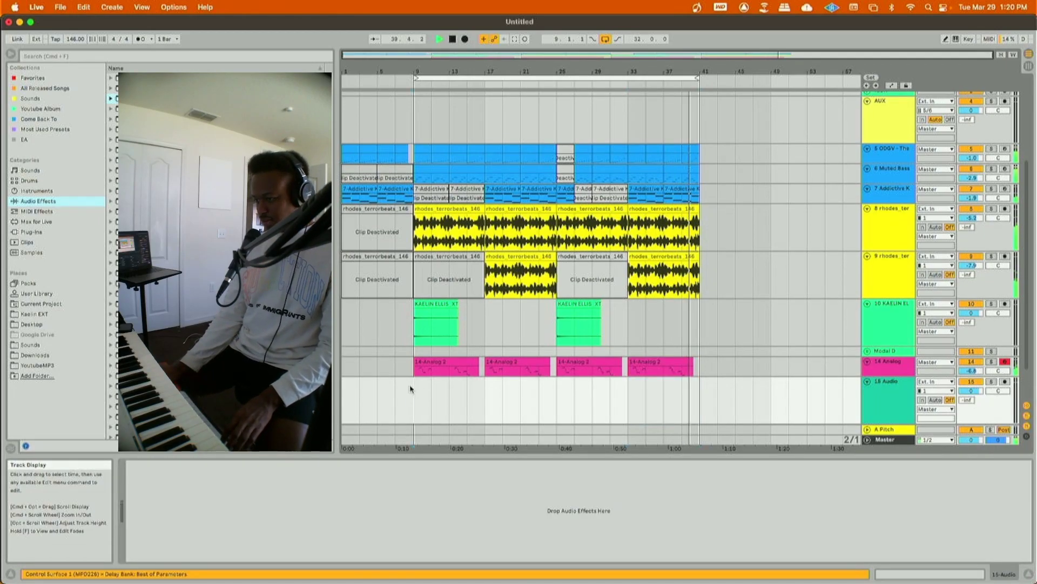
key(super+v)
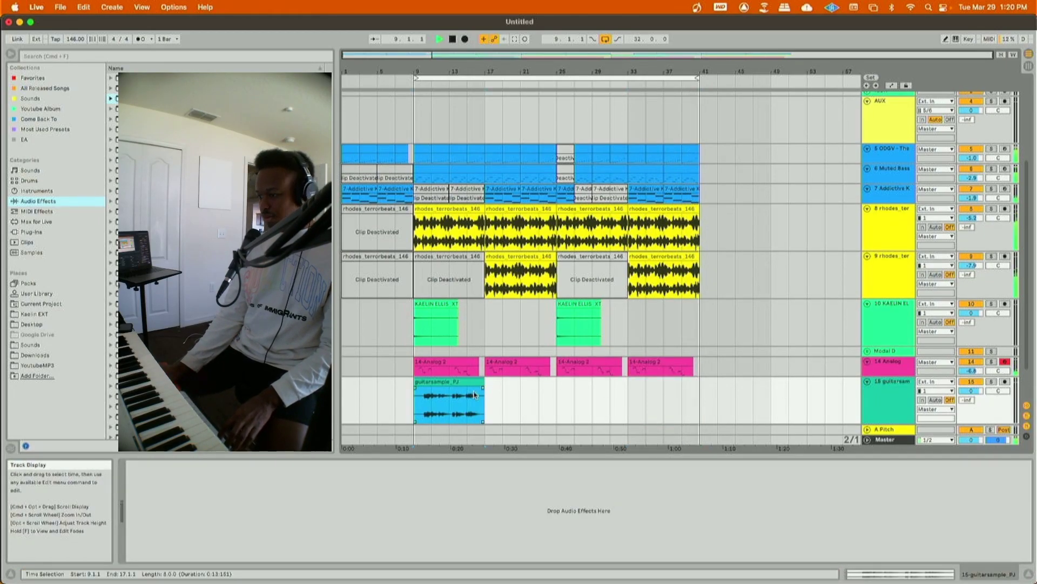
double_click(483, 396)
click(225, 475)
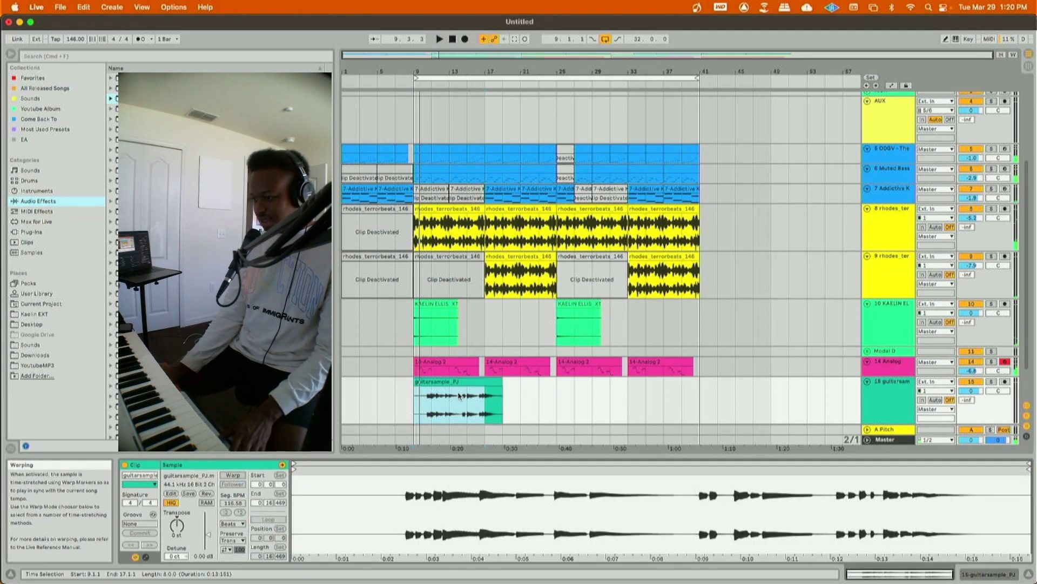
- Solo the guitar sample track and start playback to audition it alone
click(991, 381)
click(439, 405)
key(space)
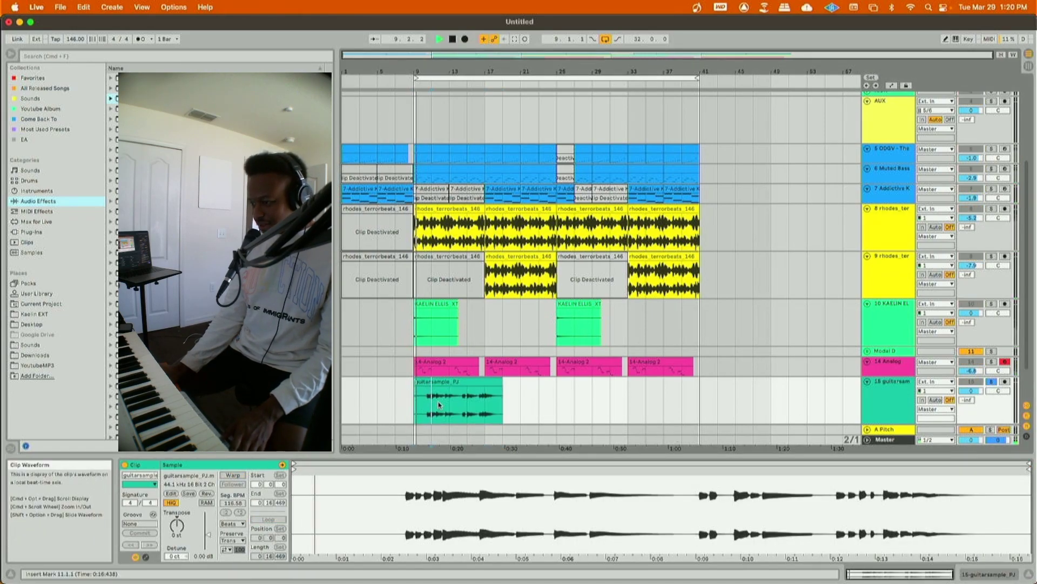
right_click(434, 403)
click(443, 383)
click(431, 397)
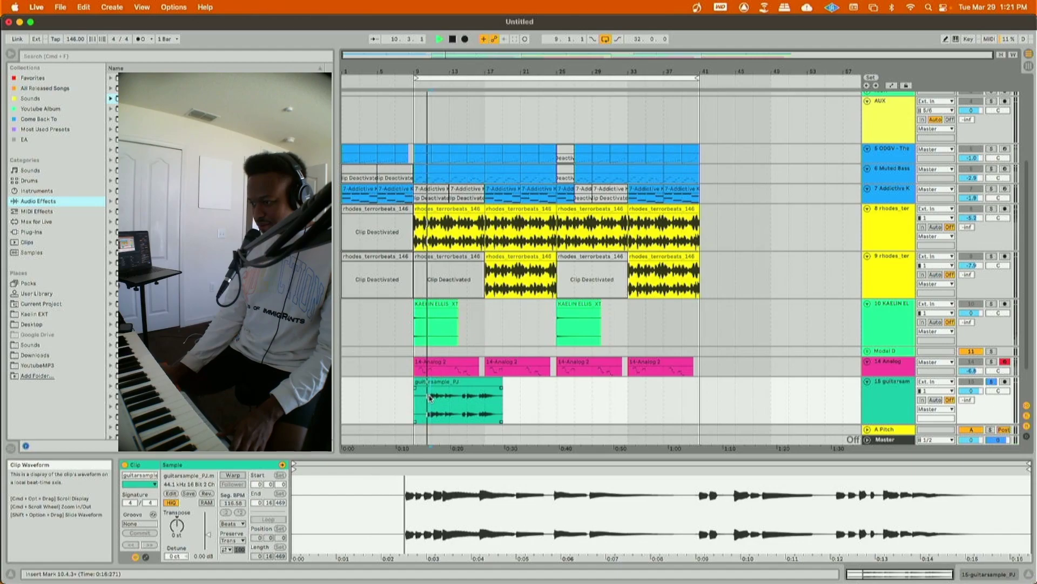
click(432, 381)
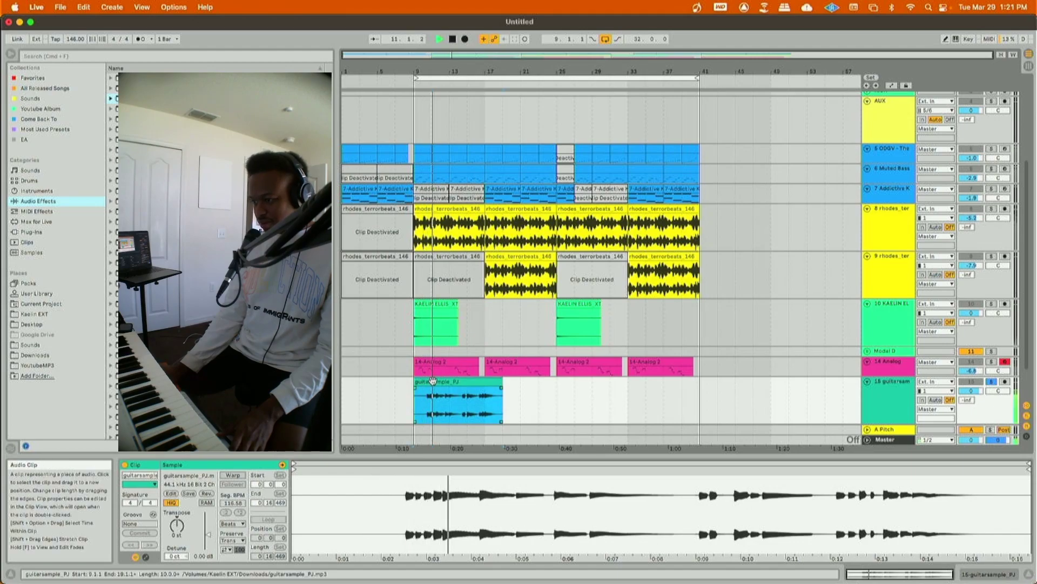
right_click(590, 425)
click(694, 521)
click(522, 418)
click(478, 405)
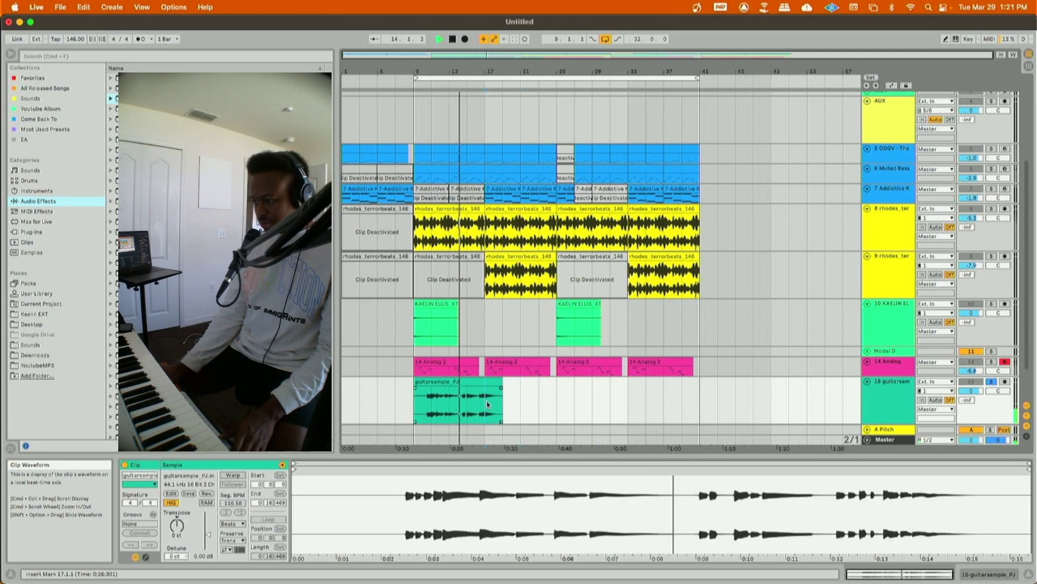
- Set the arrangement grid to 1/8, copy the guitar sample's tail after bar 17 to bar 9, and extend the copy to 10.3.1
right_click(481, 407)
click(532, 376)
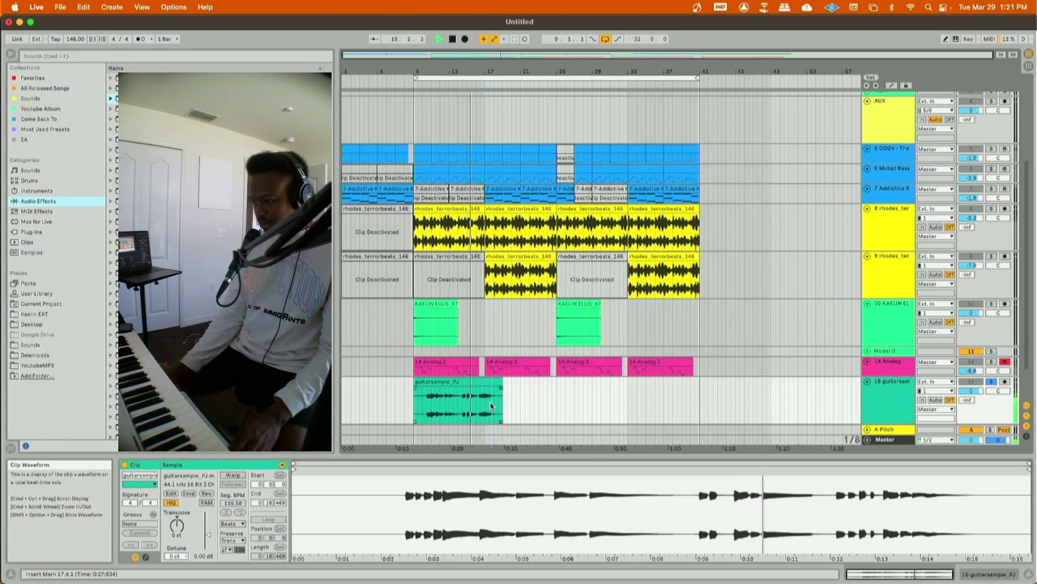
drag(500, 414, 421, 399)
key(space)
key(space)
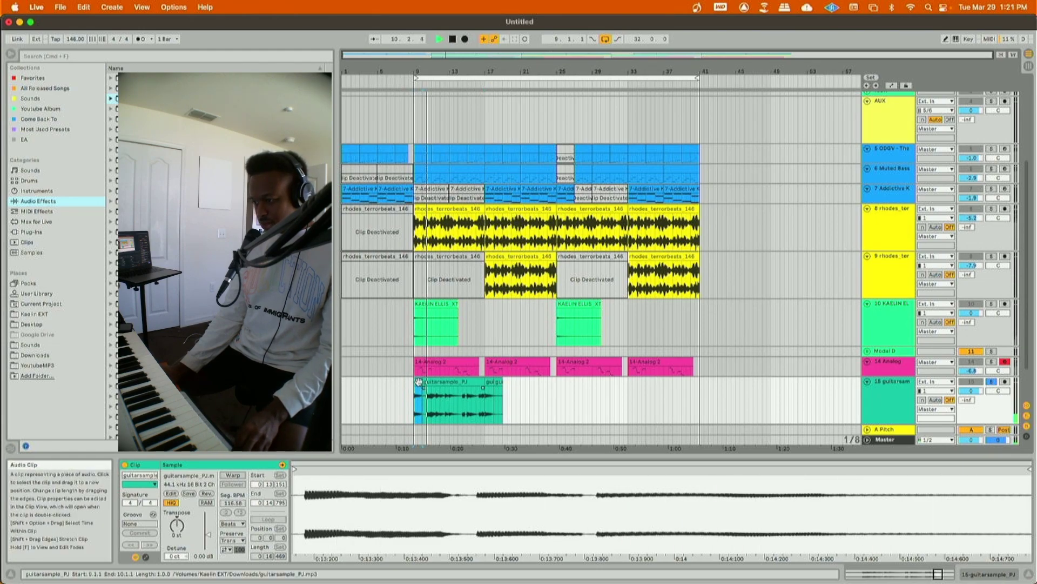
drag(419, 381, 427, 384)
- Delete the leftover guitar audio after bar 17 and set the arrangement grid to 2/1
click(498, 400)
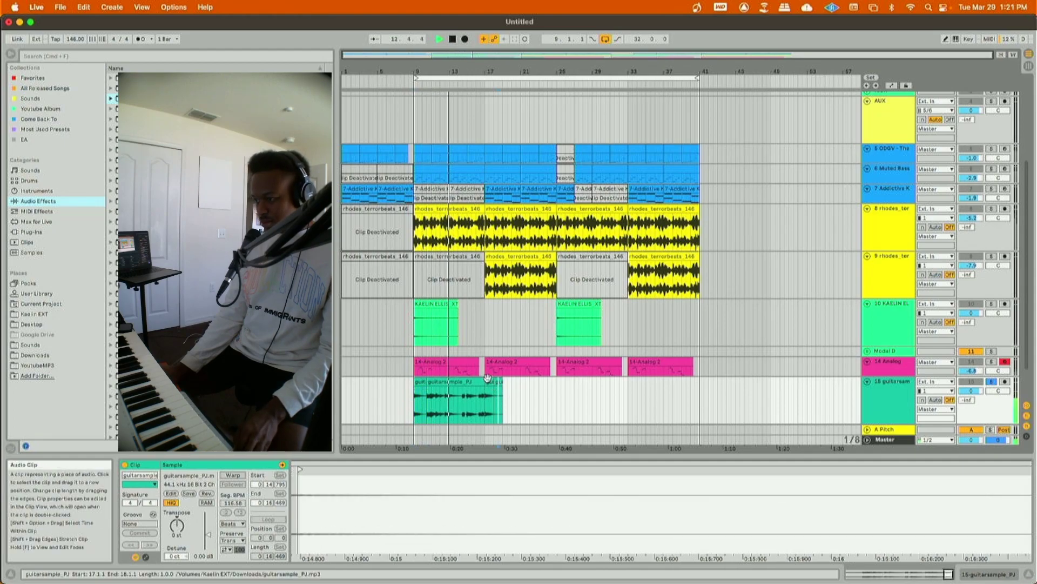
key(Delete)
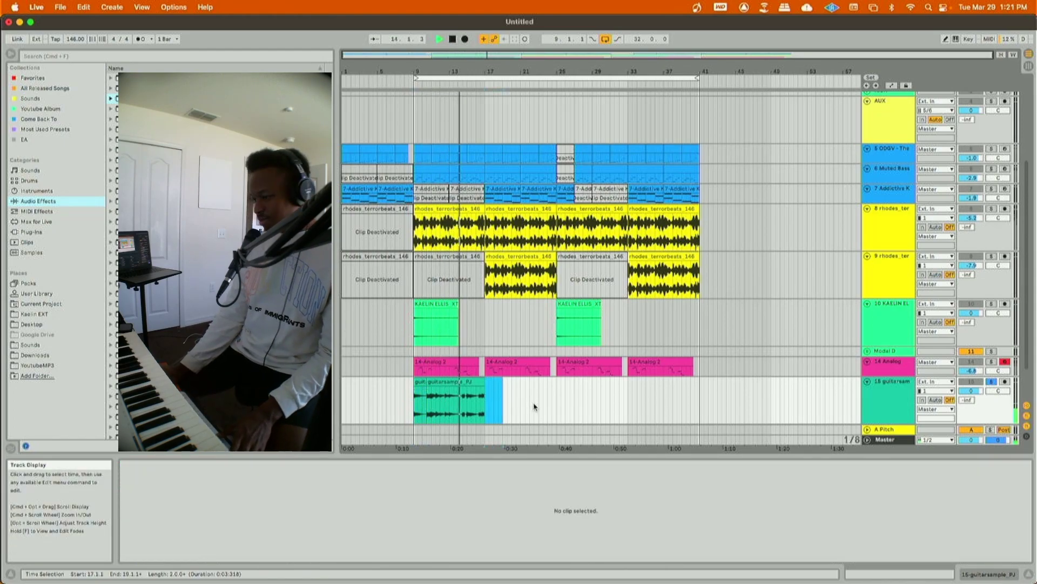
right_click(534, 405)
click(614, 514)
click(484, 404)
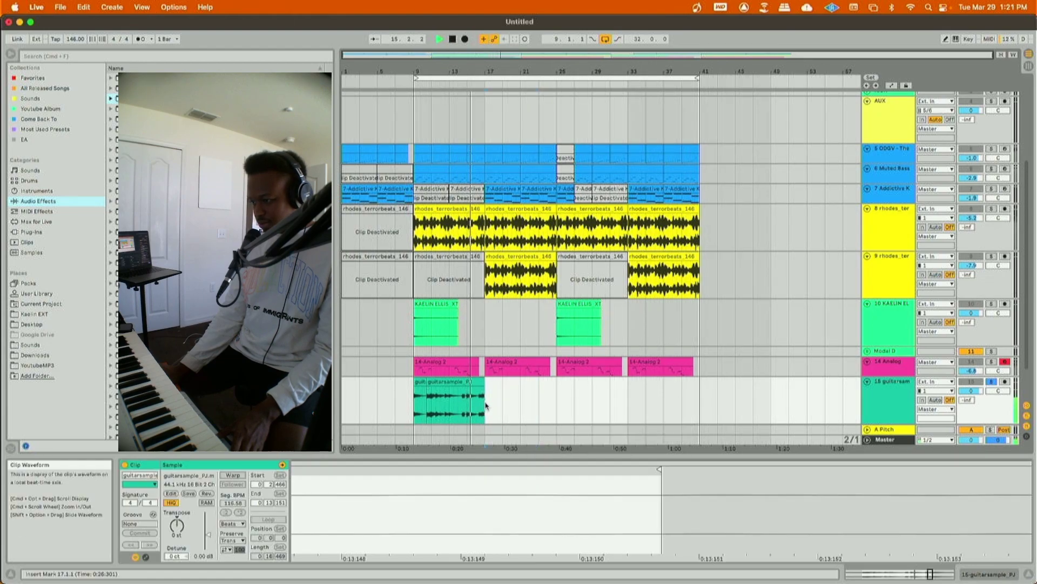
- Duplicate the guitar section from bars 9 to 17 twice, and deactivate the guitar clips between bars 9 and 25
drag(485, 405, 415, 404)
key(super+d)
key(super+d)
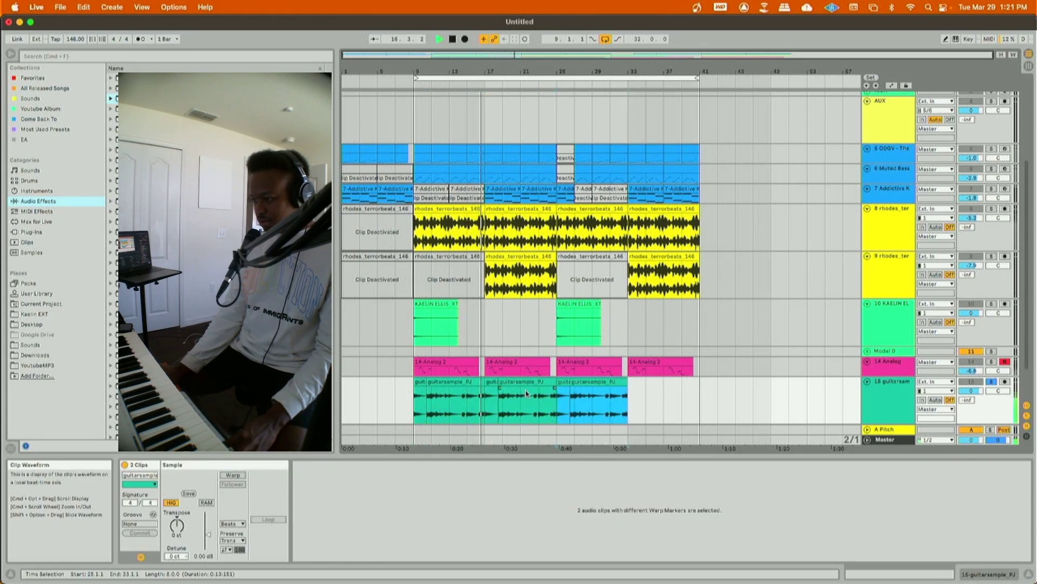
drag(556, 405, 414, 405)
key(0)
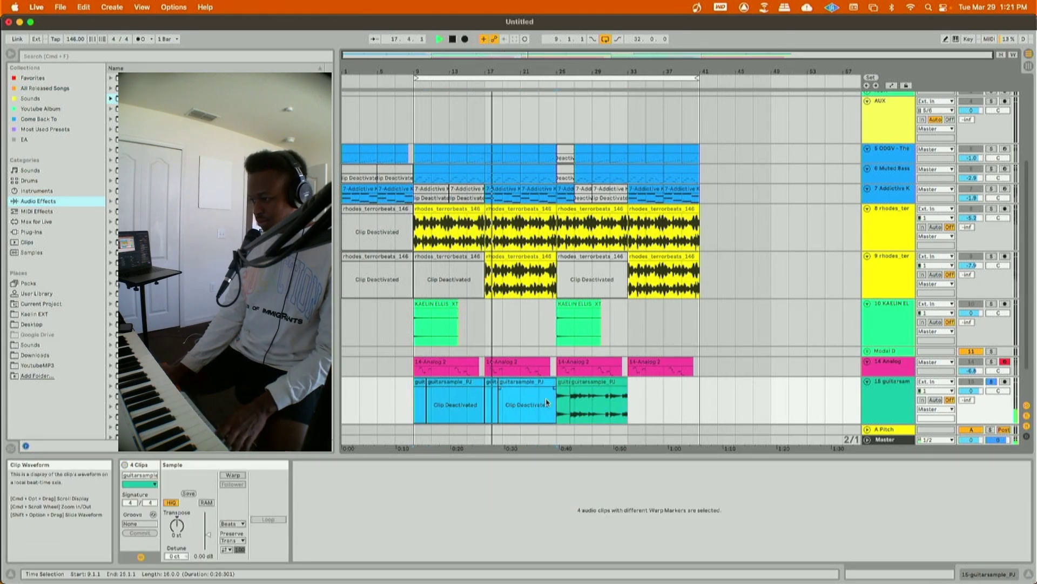
- Deactivate the last two Analog 2 clips, covering bars 25 to 41
click(563, 381)
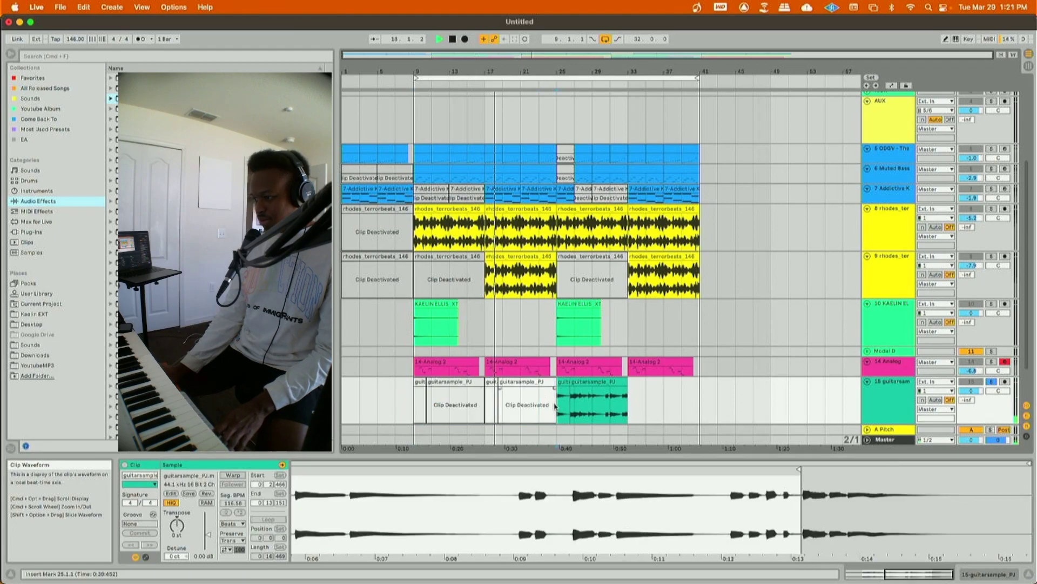
click(563, 374)
shift+click(660, 368)
key(0)
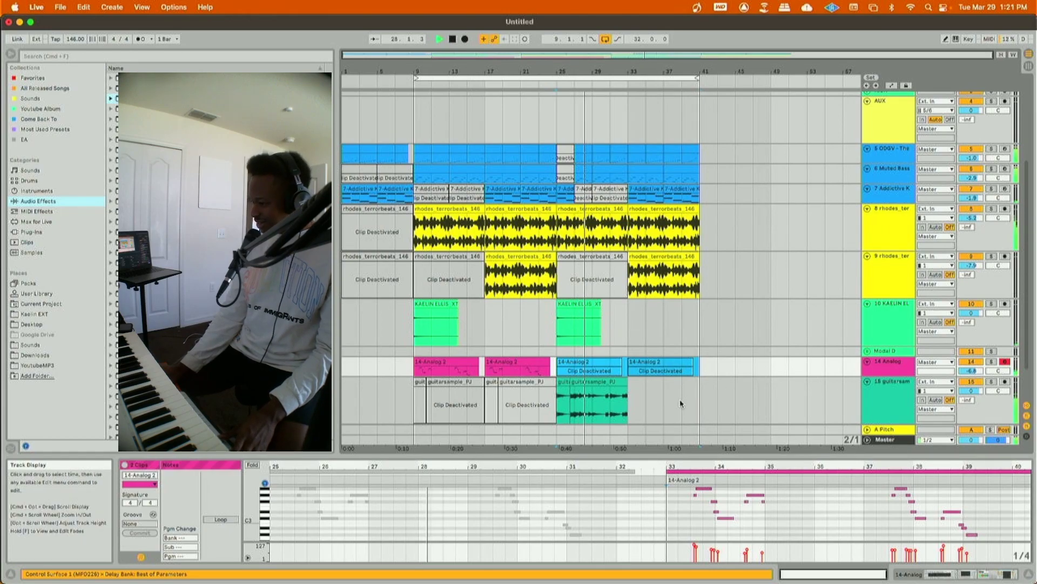
- Duplicate the active guitar section at bar 25 so that a copy fills bars 33 to 41
click(558, 404)
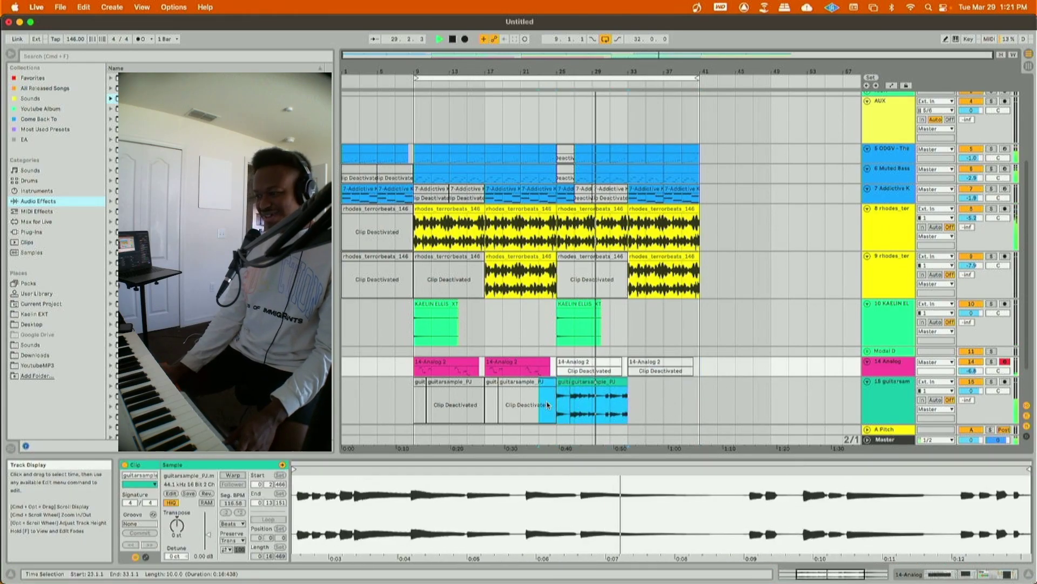
key(super+d)
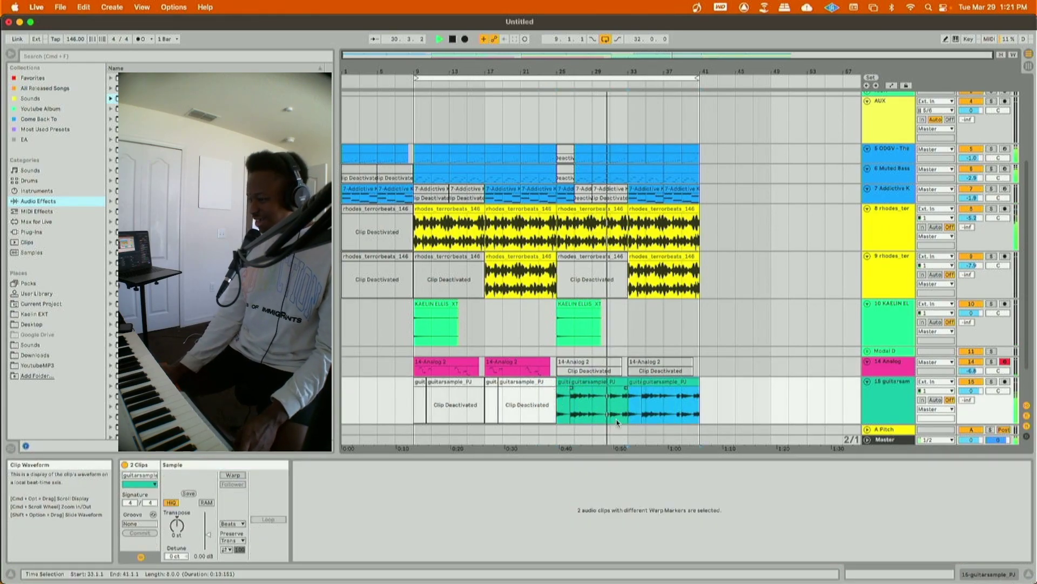
right_click(886, 399)
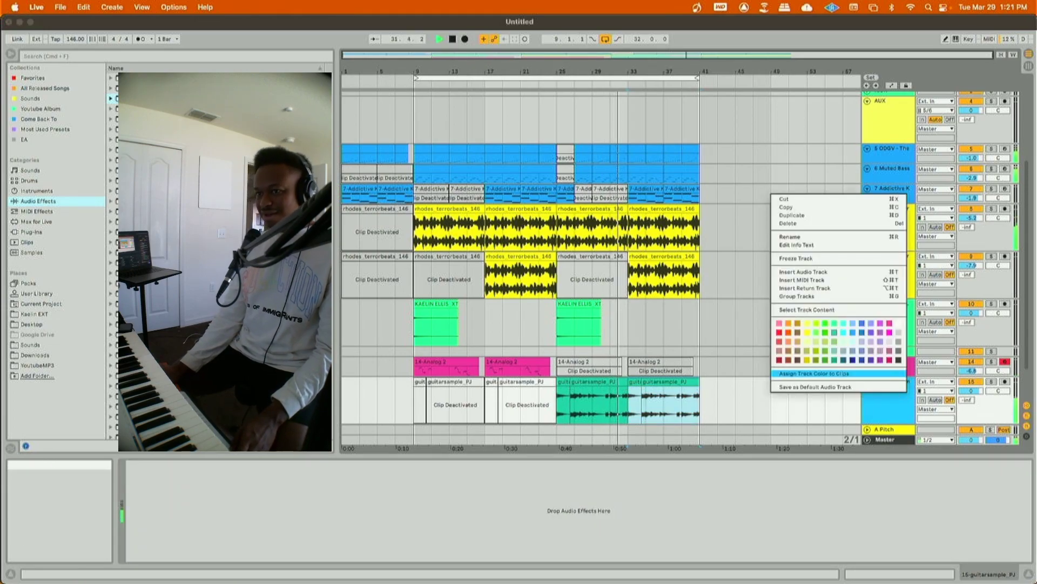
key(Escape)
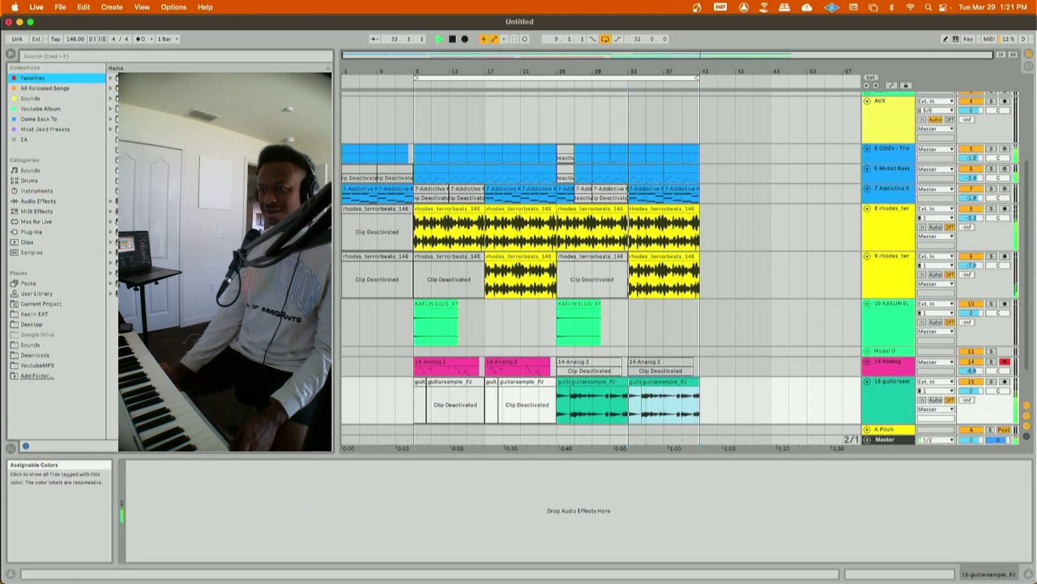
- Load the ACID FX rack on the guitar track with Saturate at 64 and AUSampleDelay at 1,367 samples, and reactivate the short guitar clip at bar 9
click(44, 79)
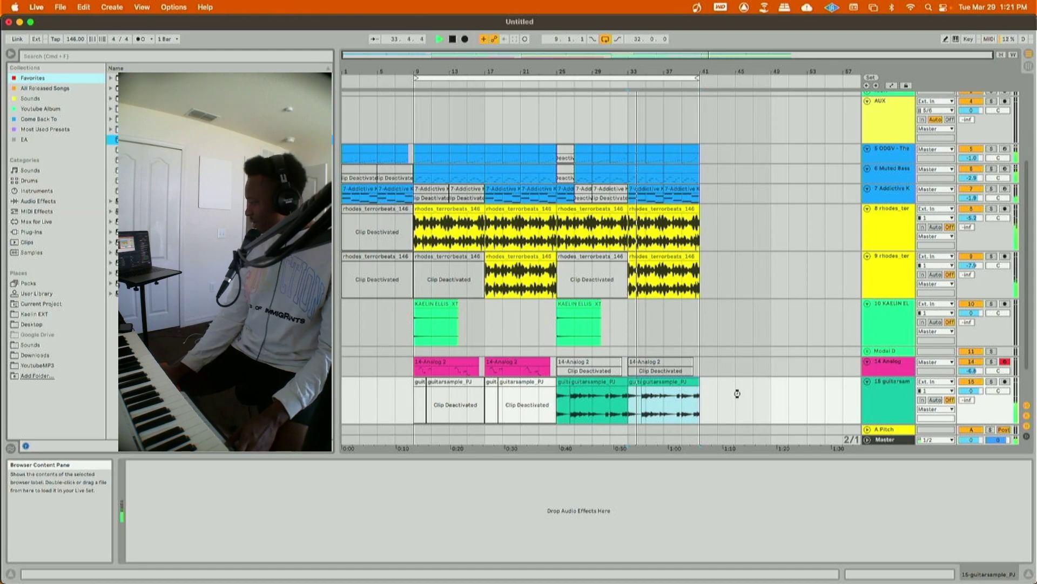
drag(737, 394, 715, 406)
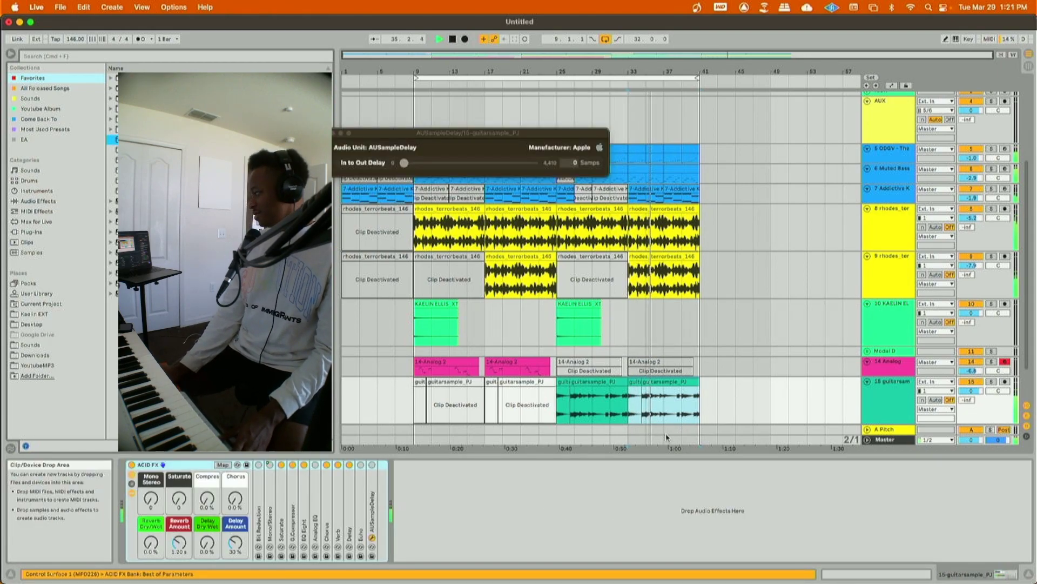
drag(178, 498, 179, 481)
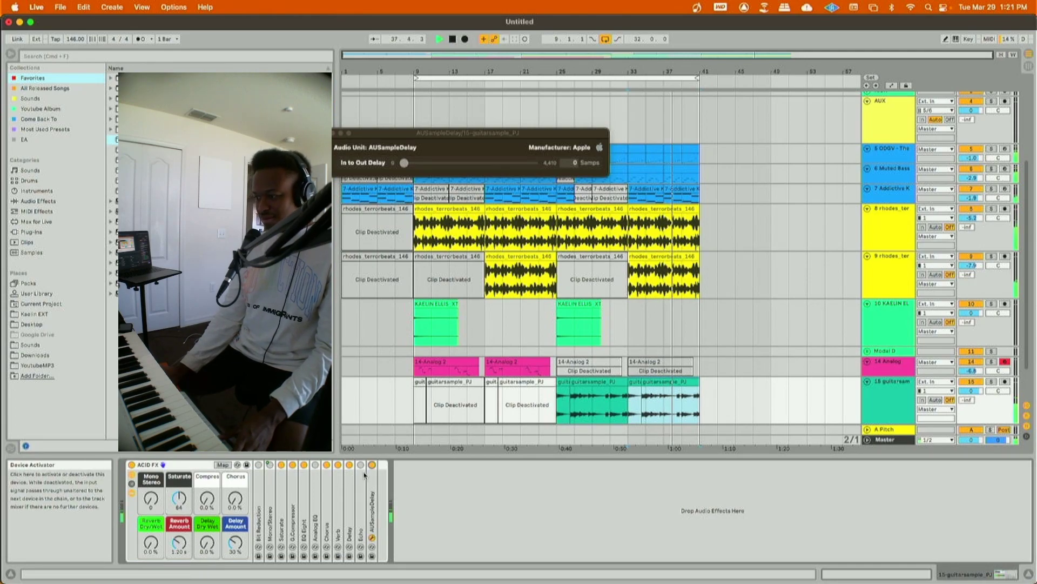
drag(427, 163, 444, 167)
click(420, 402)
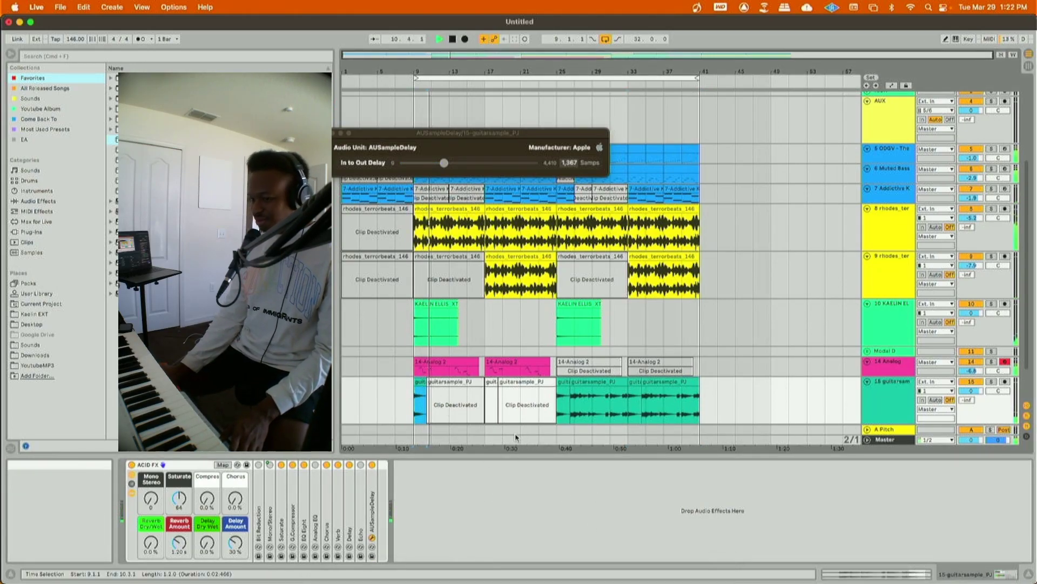
- Switch to Chrome, download king_scar_flugelhorn_solo_146bpm.wav from the Discord samples channel, and reveal the file in Finder
click(377, 568)
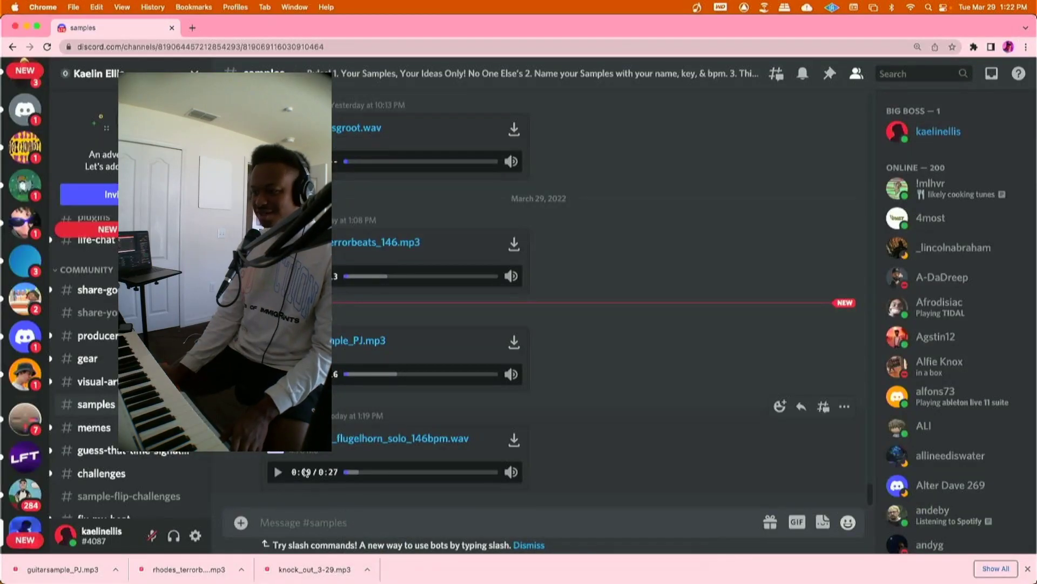
click(514, 439)
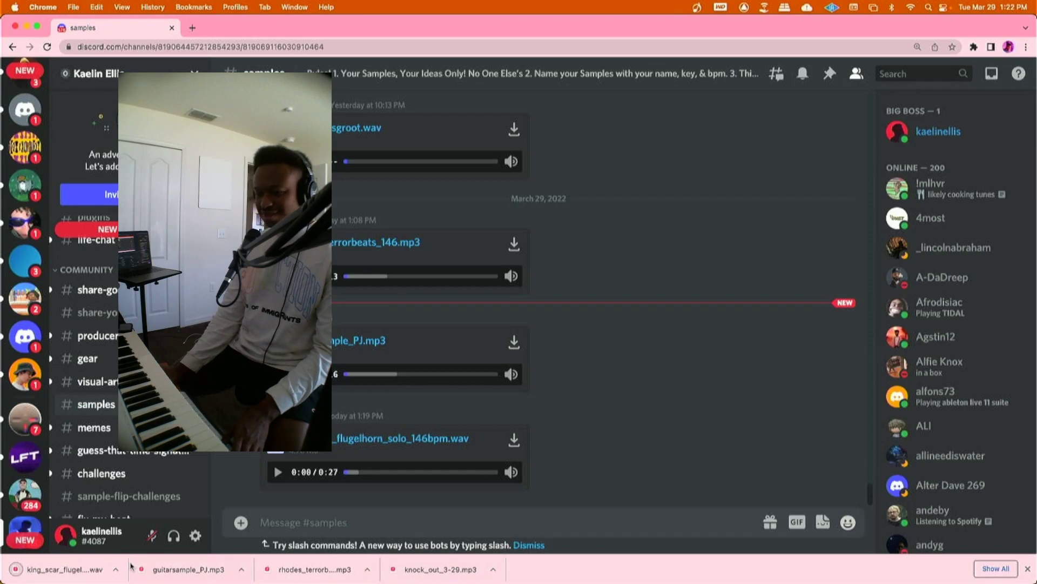
click(120, 569)
click(151, 554)
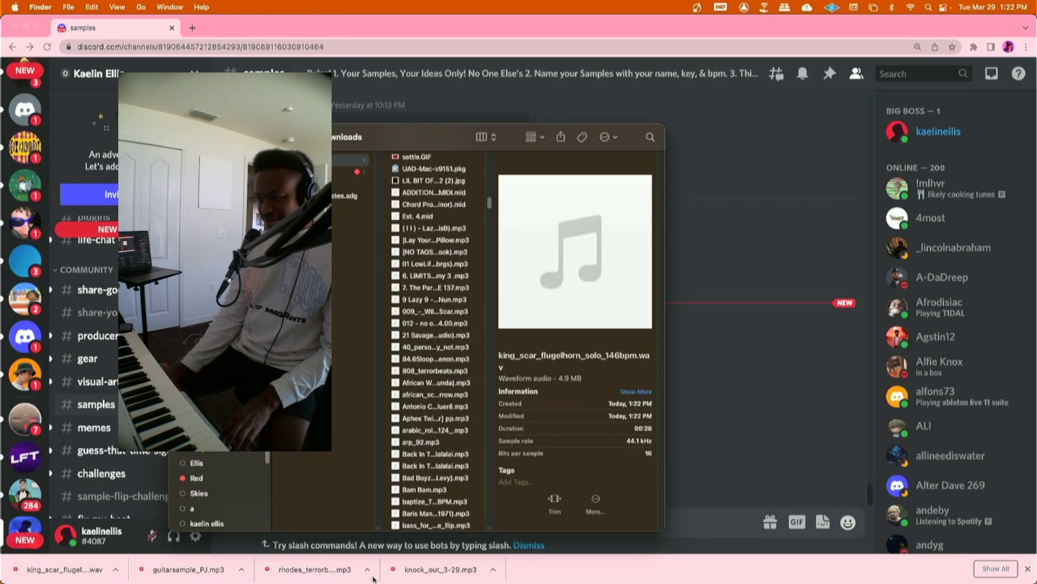
- Switch back to Ableton Live and duplicate the whole arrangement from bars 9 to 41 into bars 41 to 73
mouse_move(363, 578)
click(400, 567)
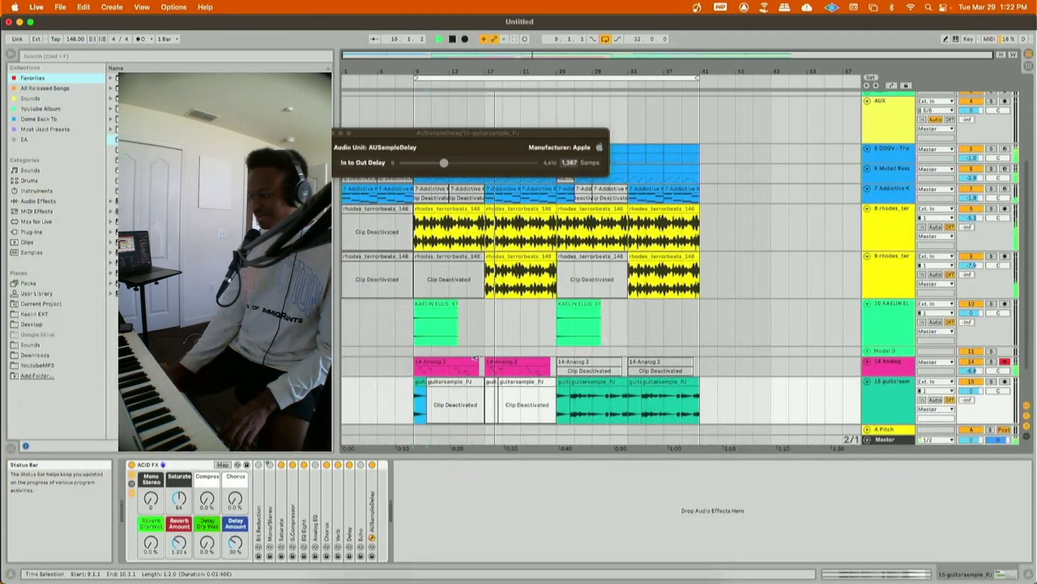
click(543, 78)
key(super+d)
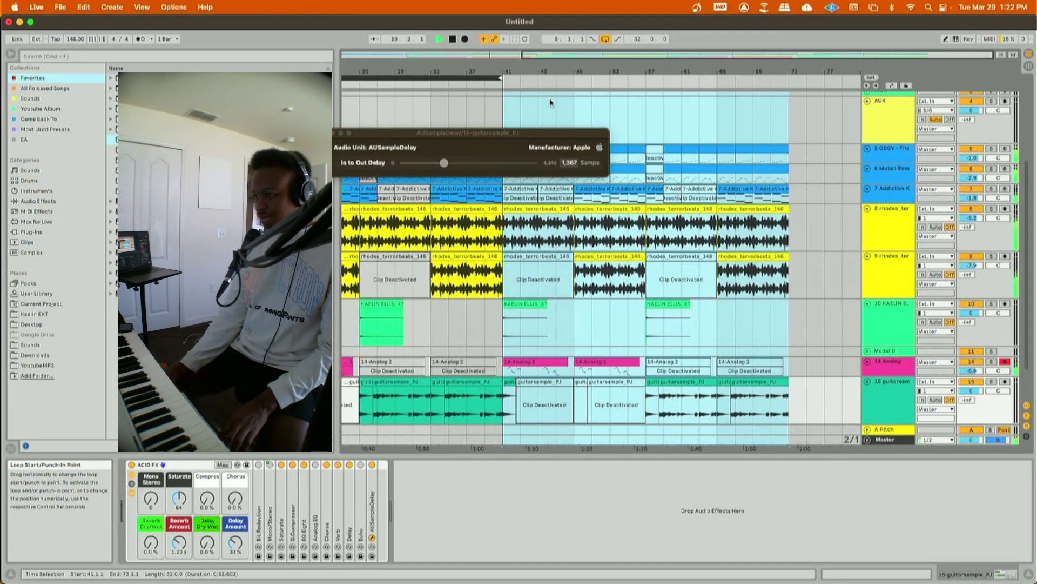
- Insert an audio track below the guitar track and paste the flugelhorn solo file at bar 41
scroll(544, 363, down, 3)
click(885, 352)
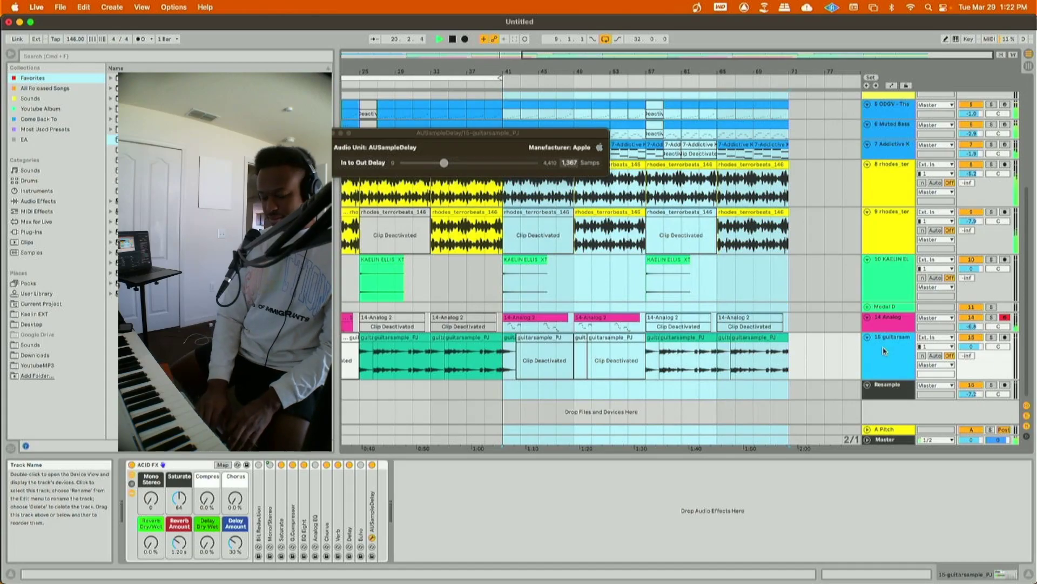
key(super+t)
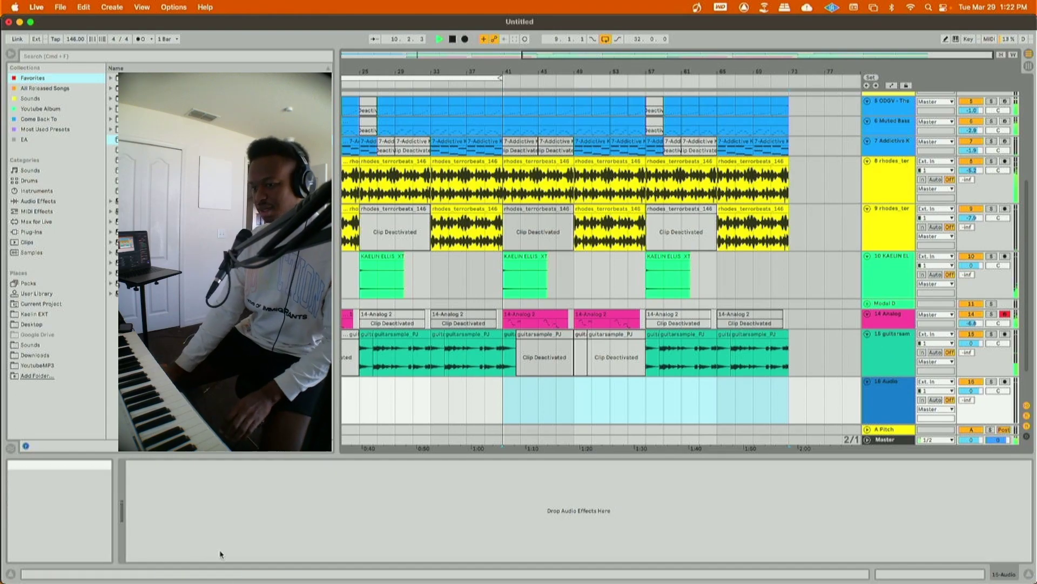
click(502, 408)
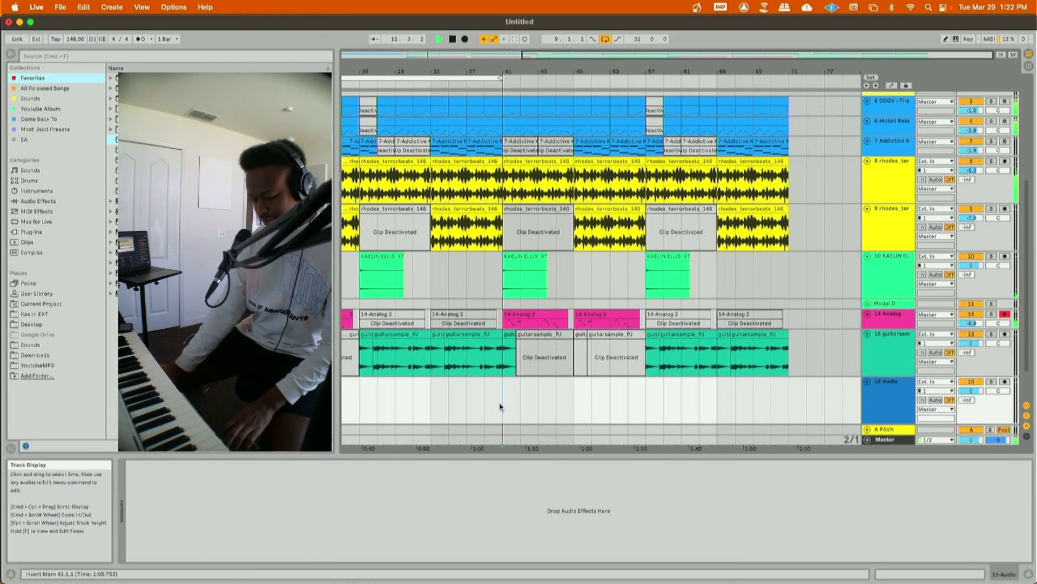
key(super+v)
- Turn off warping for the flugelhorn solo clip, stop playback, and select the clip in the arrangement
double_click(508, 407)
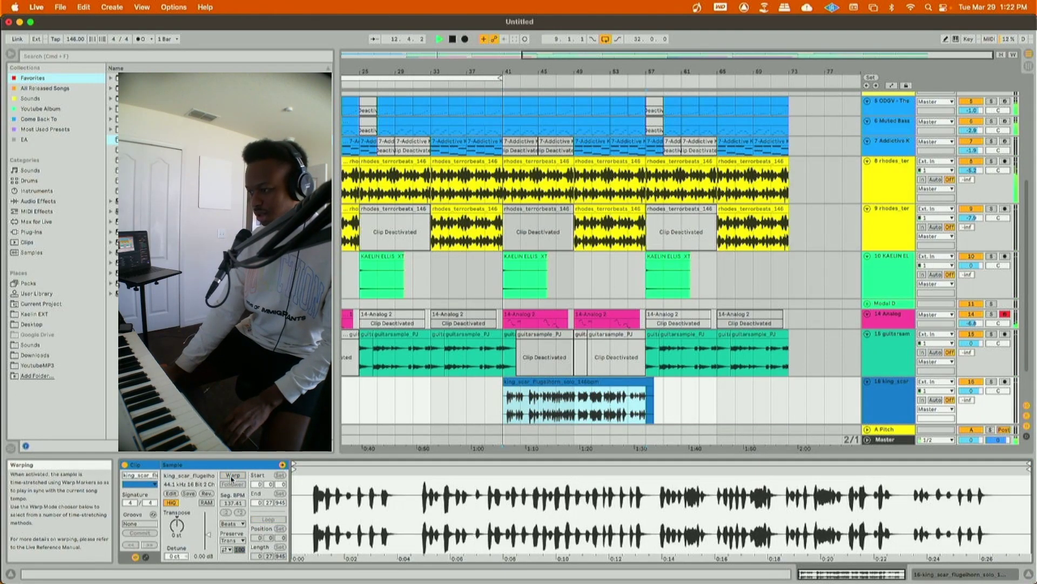
key(space)
click(532, 381)
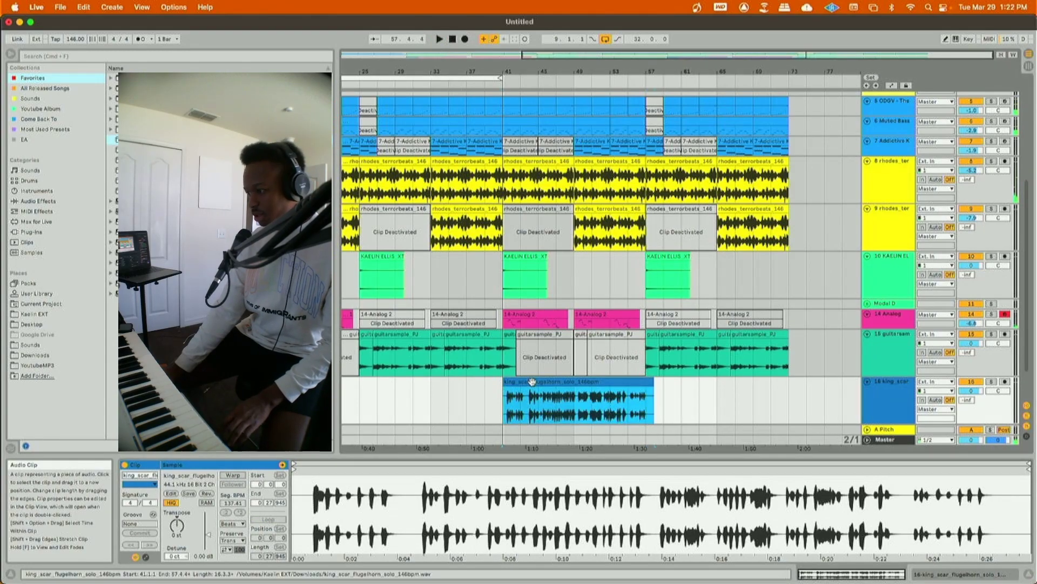
- Start playback, lower the flugelhorn track's volume to about -6.5 dB, and mute the Analog track
key(space)
drag(972, 390, 972, 399)
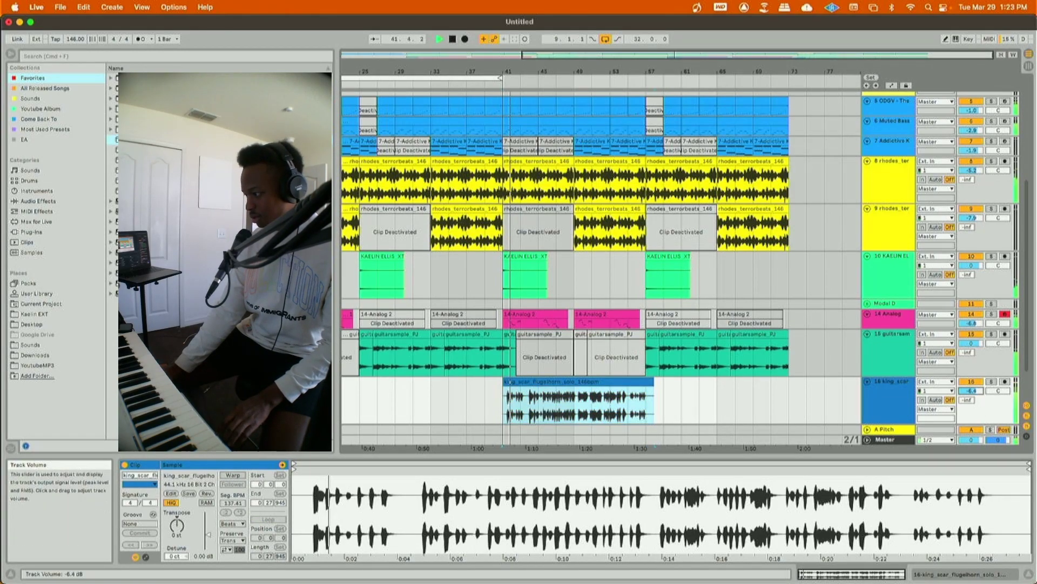
click(971, 314)
- Copy the ACID FX rack from the Analog track onto the flugelhorn track
double_click(888, 313)
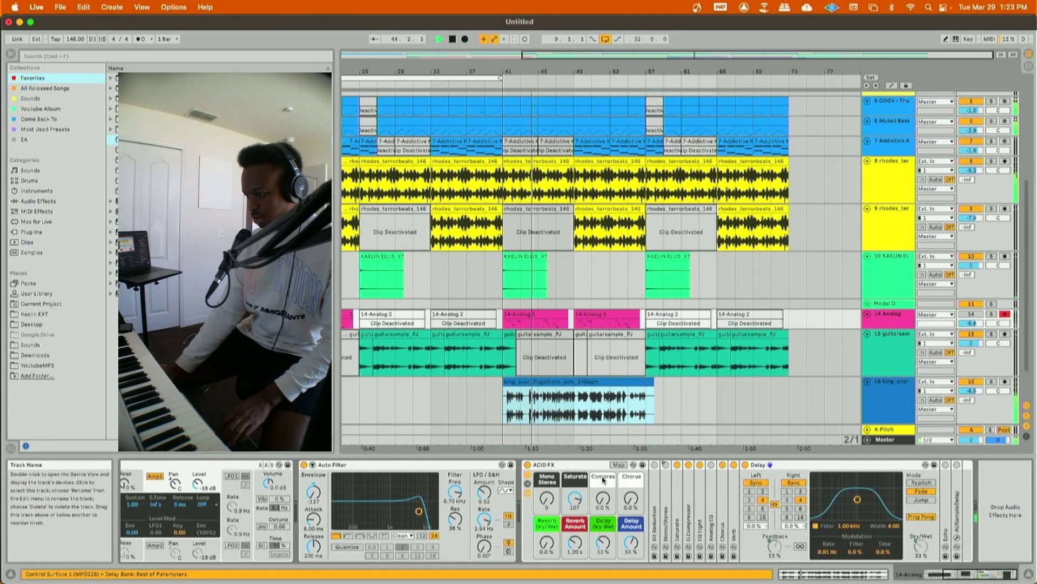
click(582, 469)
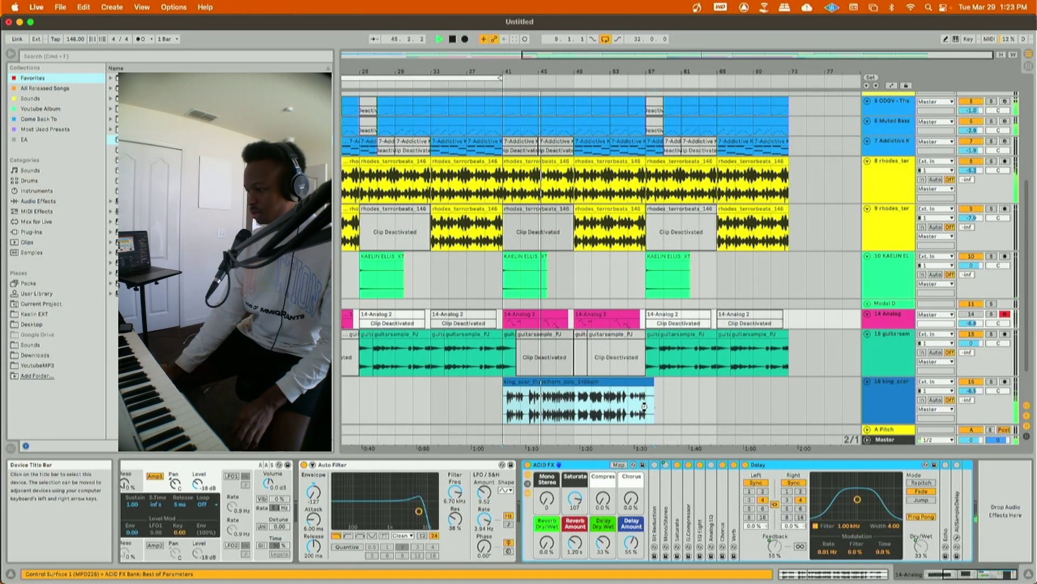
click(644, 407)
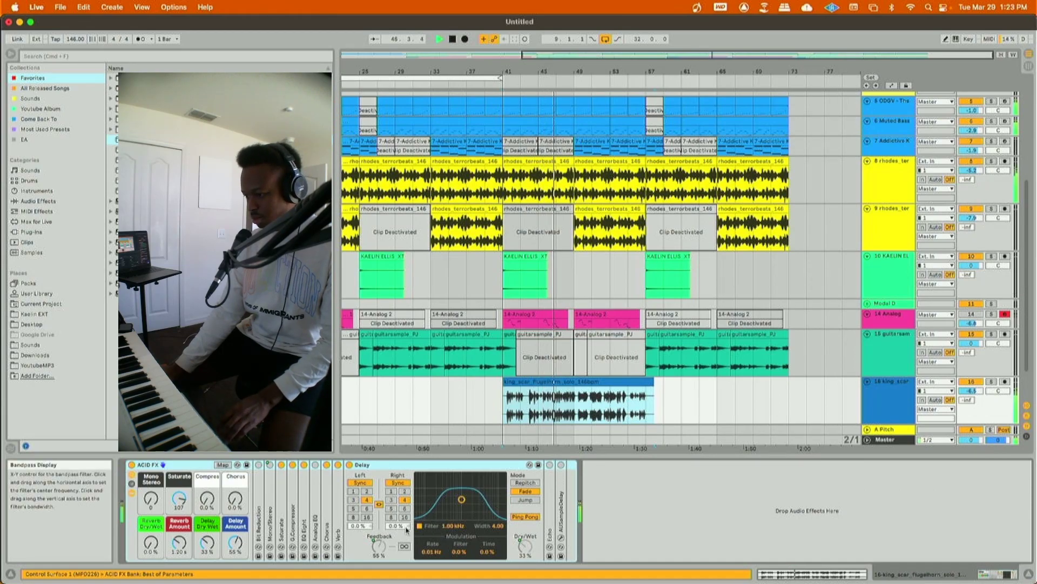
- Set the flugelhorn Delay's band-pass filter to 1.08 kHz with width 1.51, and its AUSampleDelay to 1872 samples
drag(461, 499, 462, 511)
click(561, 465)
double_click(561, 486)
click(570, 465)
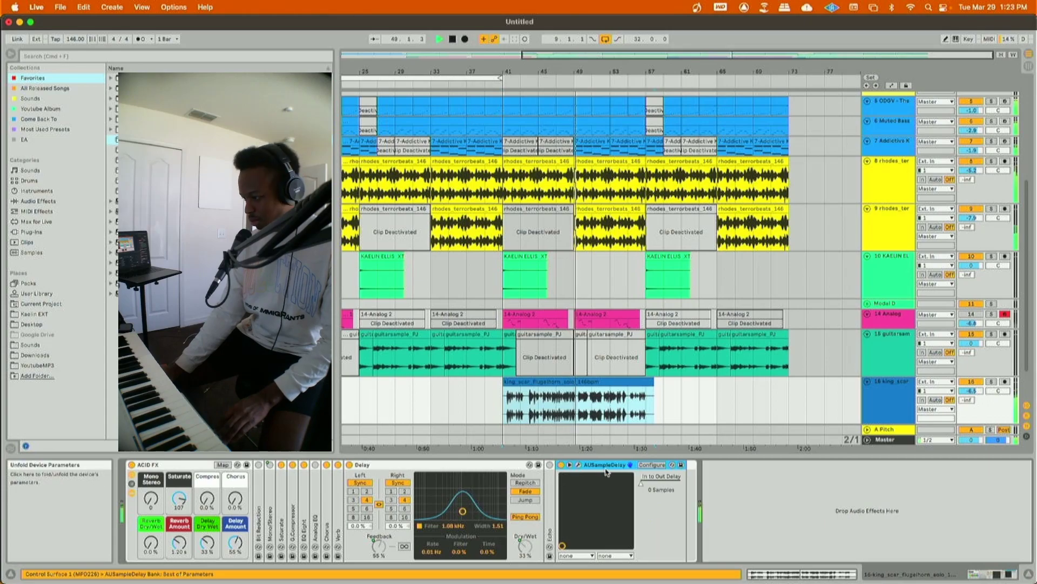
drag(642, 484, 660, 483)
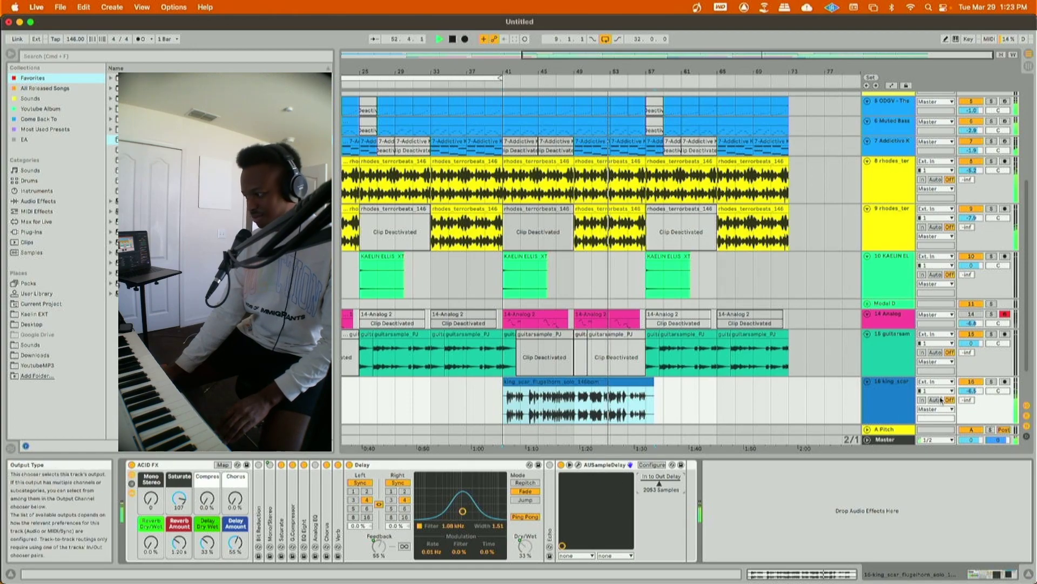
drag(660, 484, 659, 485)
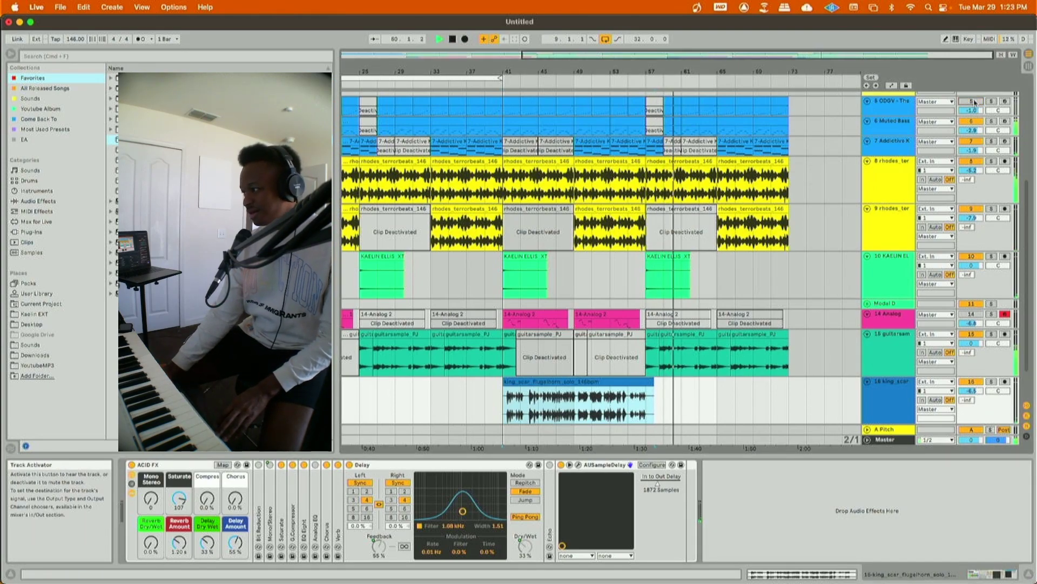
- On the guitar track's ACID FX rack, set Reverb Dry/Wet to 17 % and Reverb Amount to 1.01 s
double_click(412, 71)
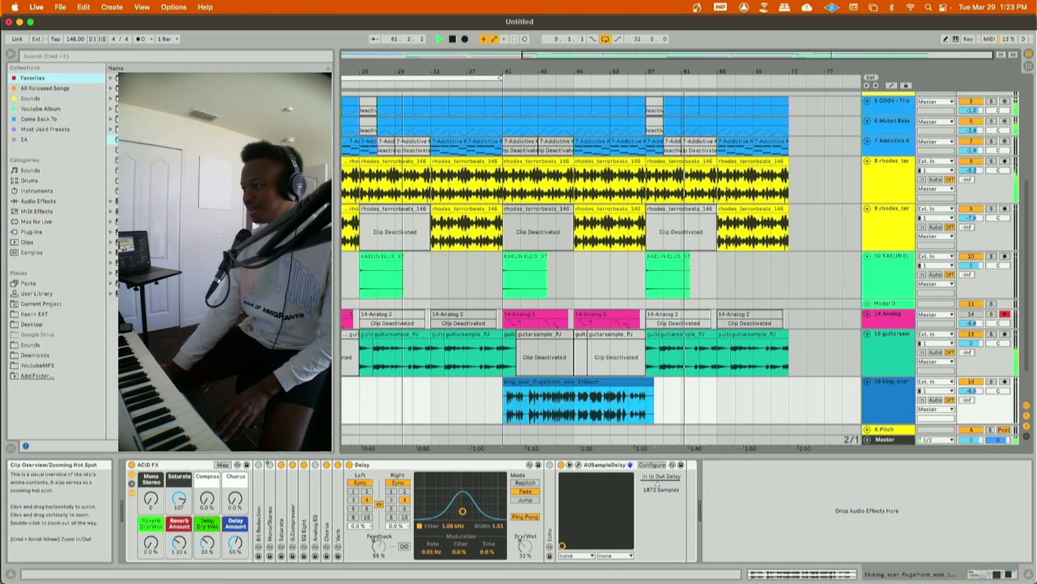
click(372, 98)
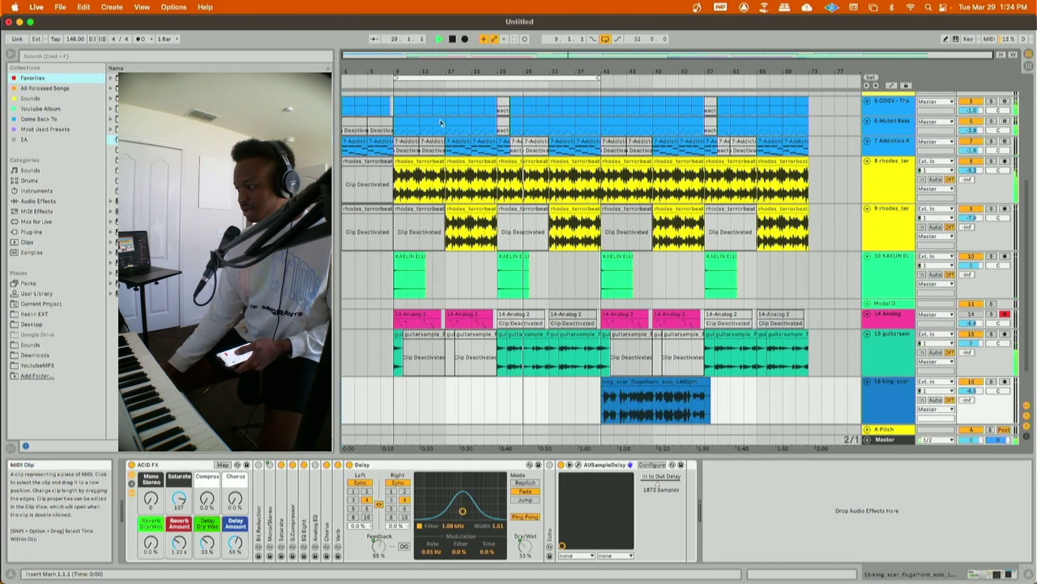
click(909, 352)
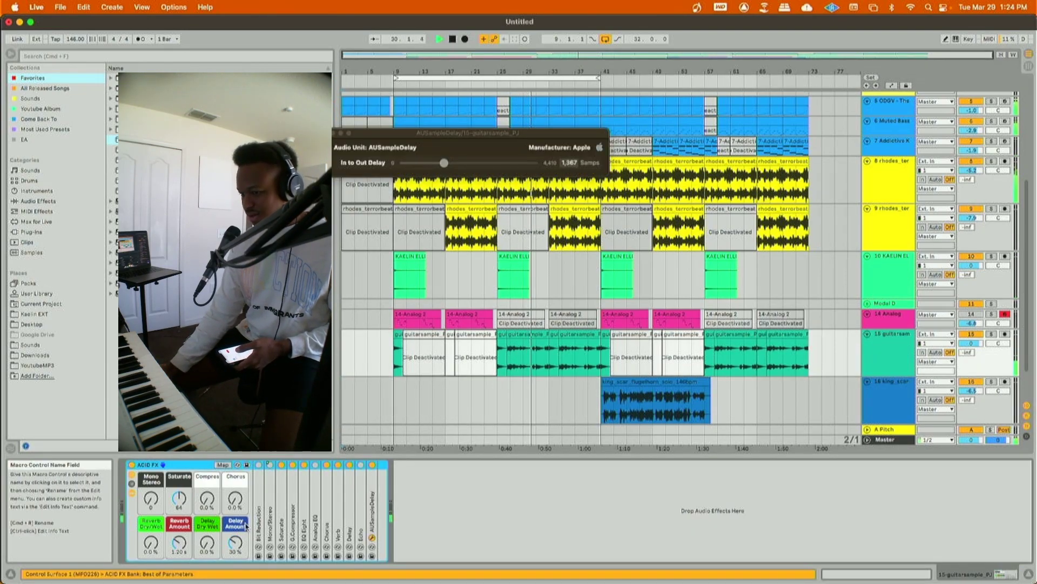
drag(176, 544, 176, 526)
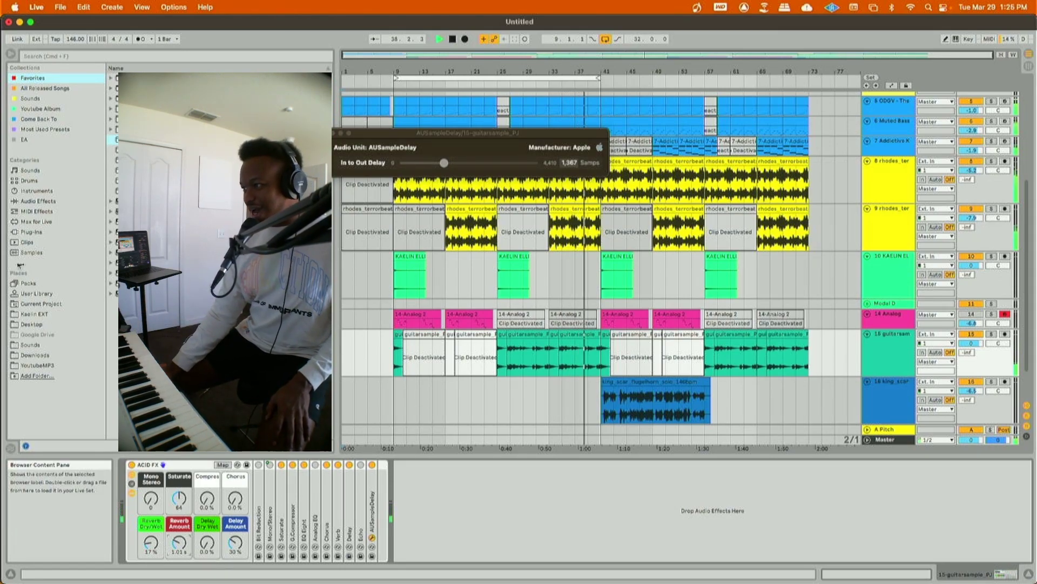
- Turn off arrangement looping and deactivate the drum clips on track 5 from bar 41 to 45
click(606, 39)
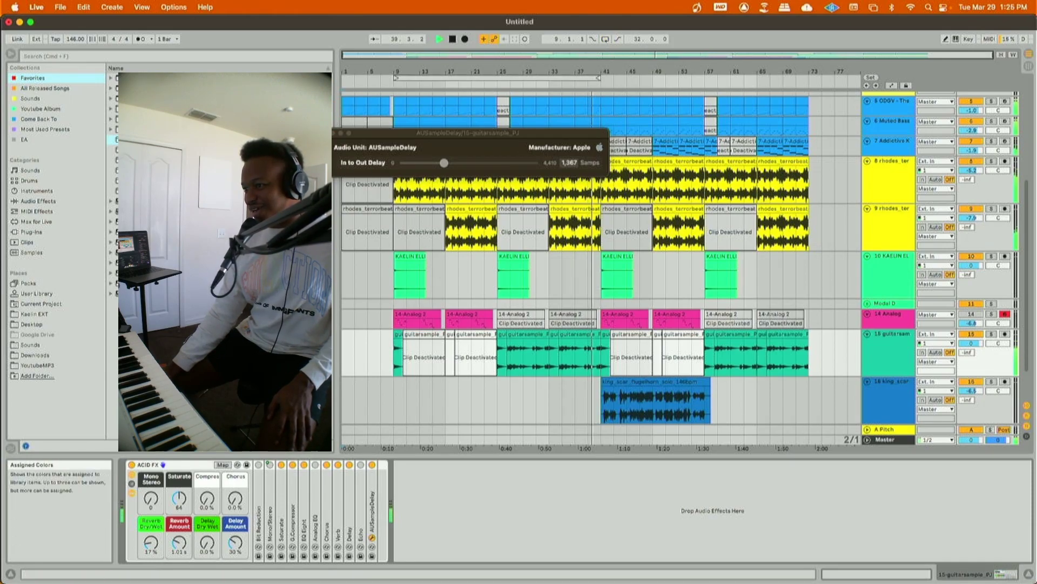
click(333, 133)
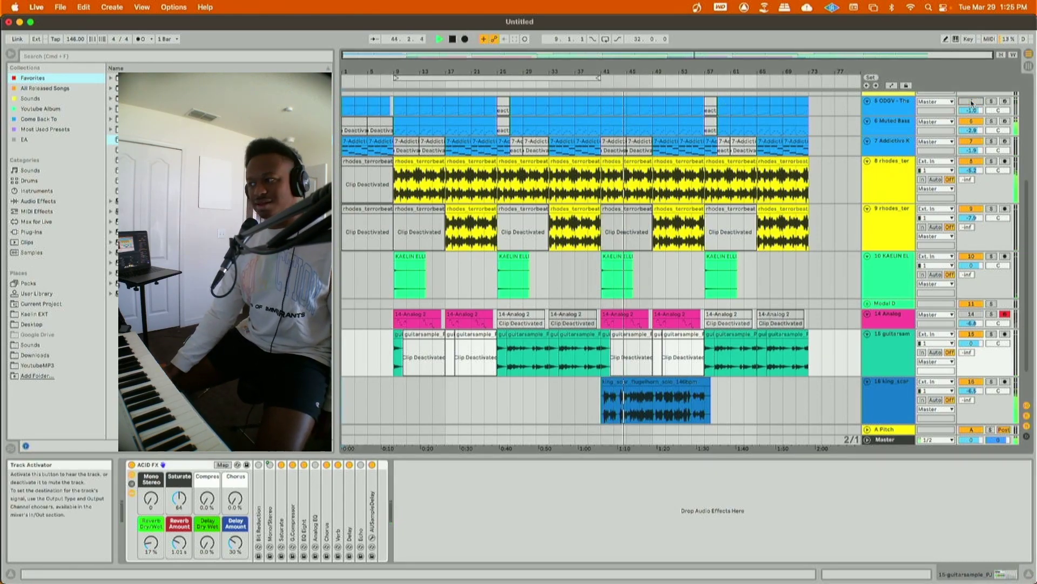
click(648, 105)
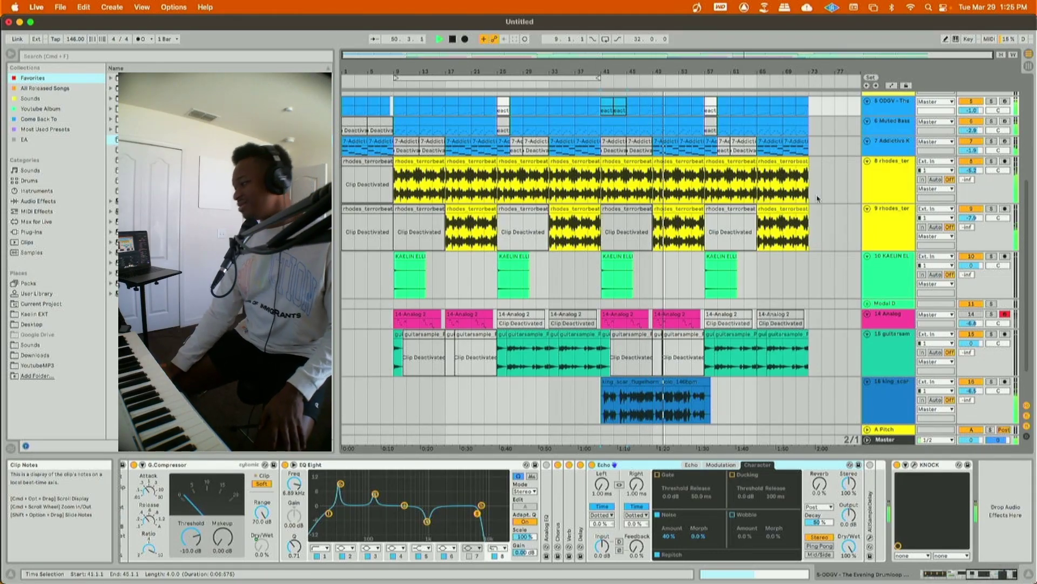
- Unfold Redux and Utility on the Master track and set Utility's Mid/Side to 100M
click(593, 360)
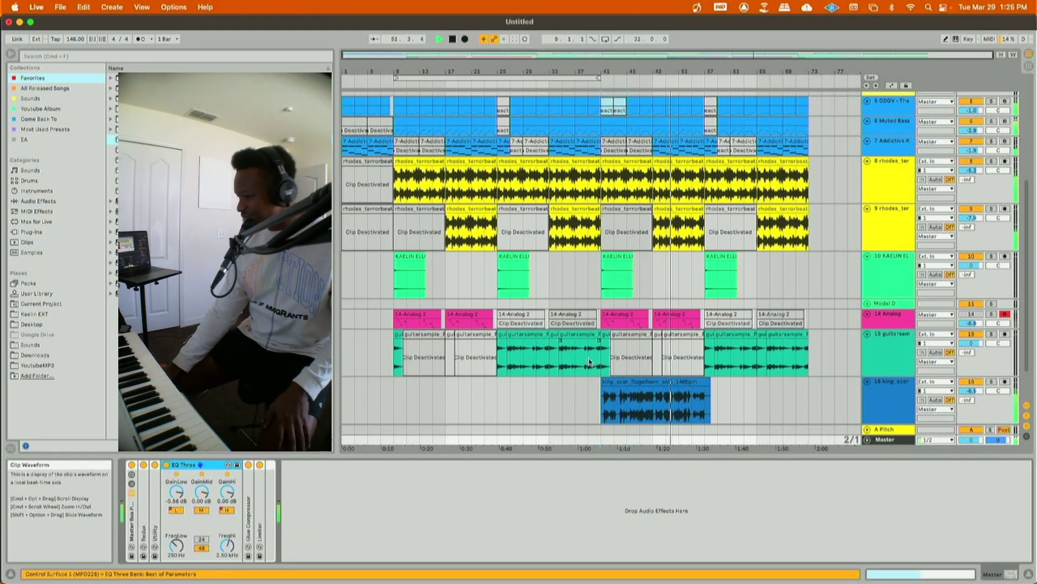
click(144, 486)
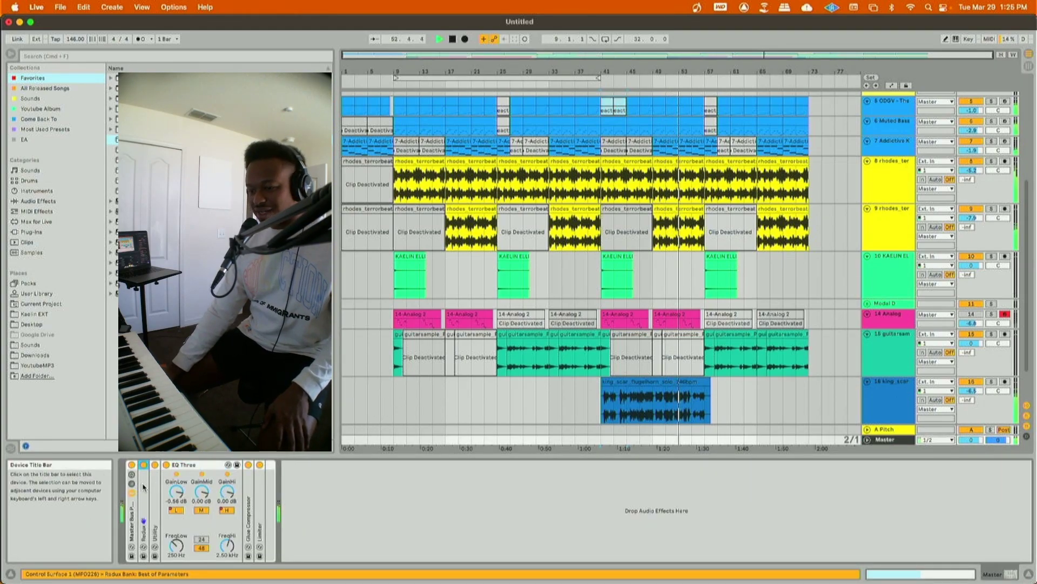
double_click(143, 486)
double_click(191, 486)
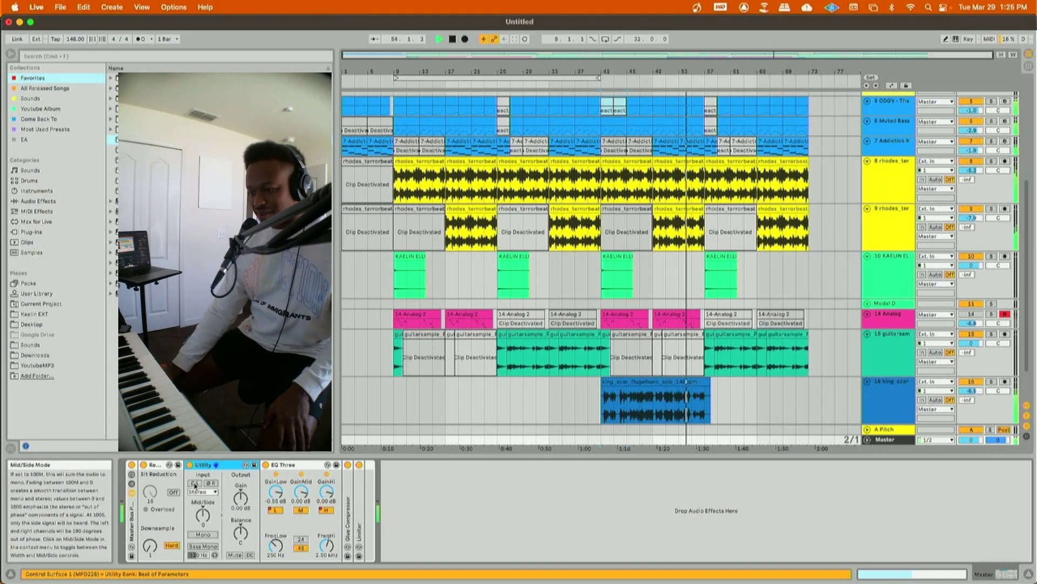
click(202, 491)
click(204, 498)
click(202, 492)
click(203, 510)
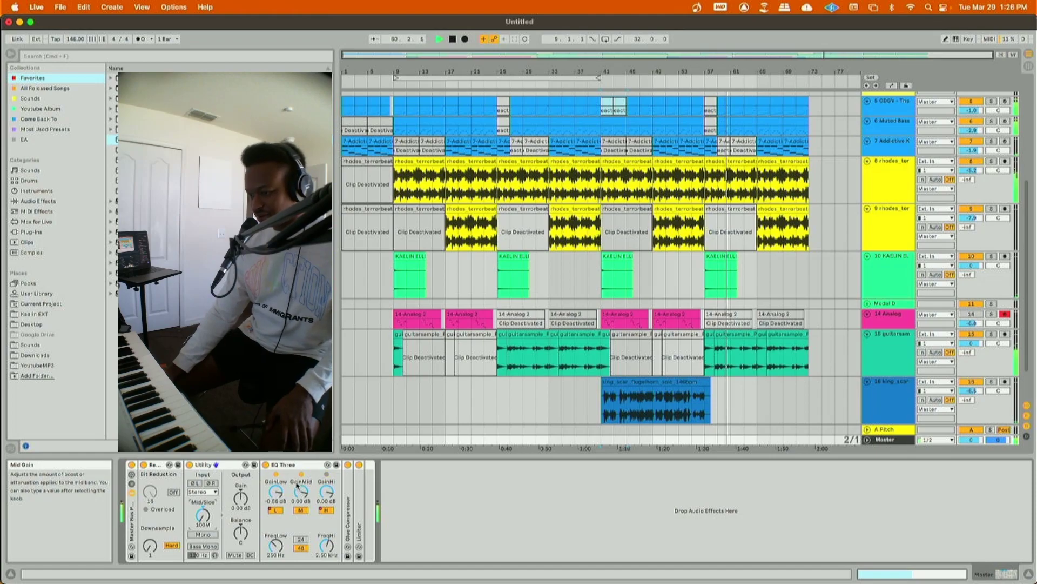
- Set the Master's Glue Compressor Dry/Wet to 34 % and reset Utility's Mid/Side to 0
double_click(348, 515)
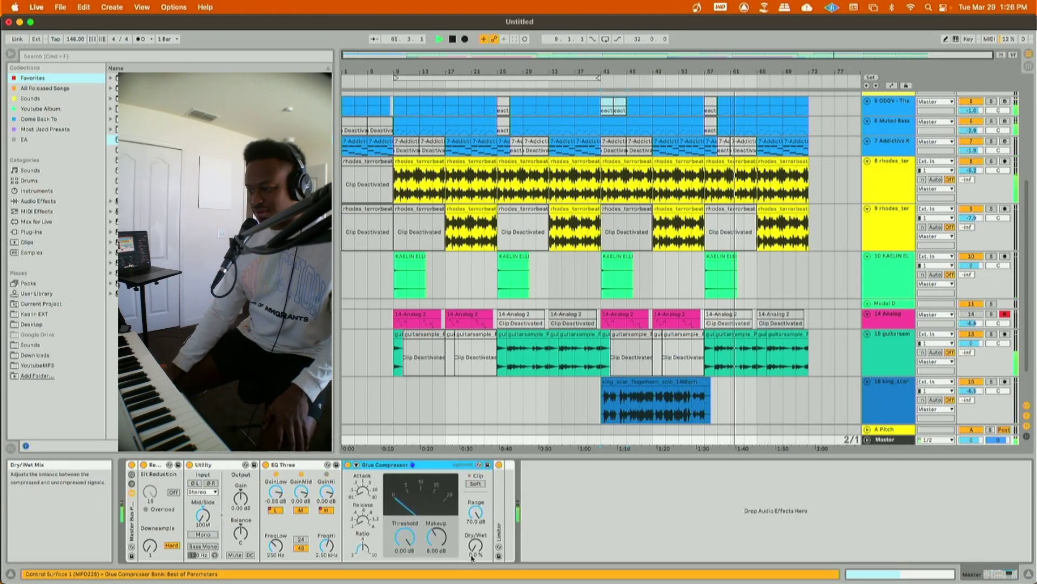
drag(472, 558, 472, 543)
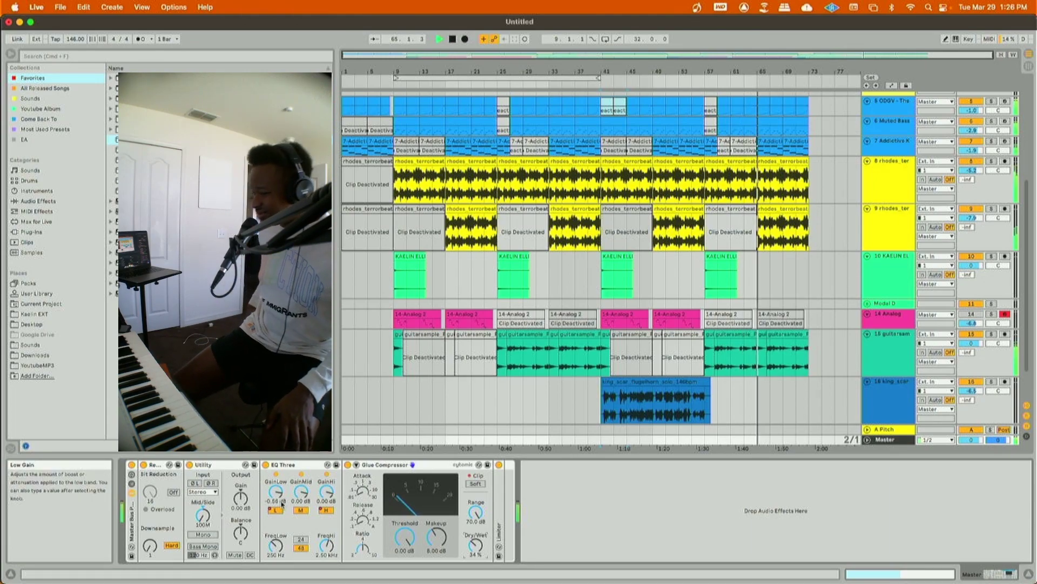
double_click(207, 522)
click(625, 413)
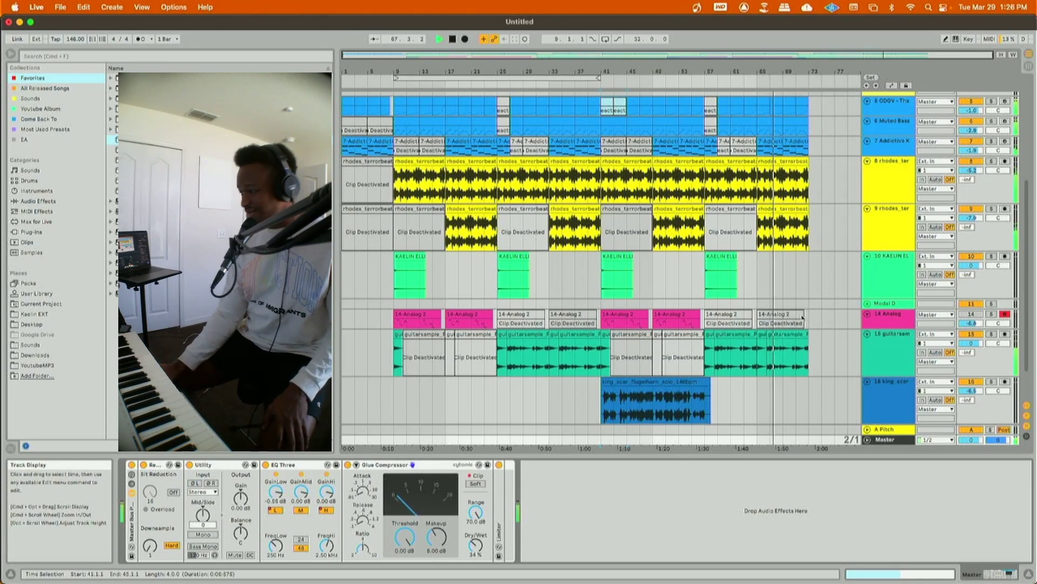
- Extend the last guitar clip to about bar 75, duplicate the final KAELIN ELLIS triangle clip to bar 73, and stop playback
click(880, 357)
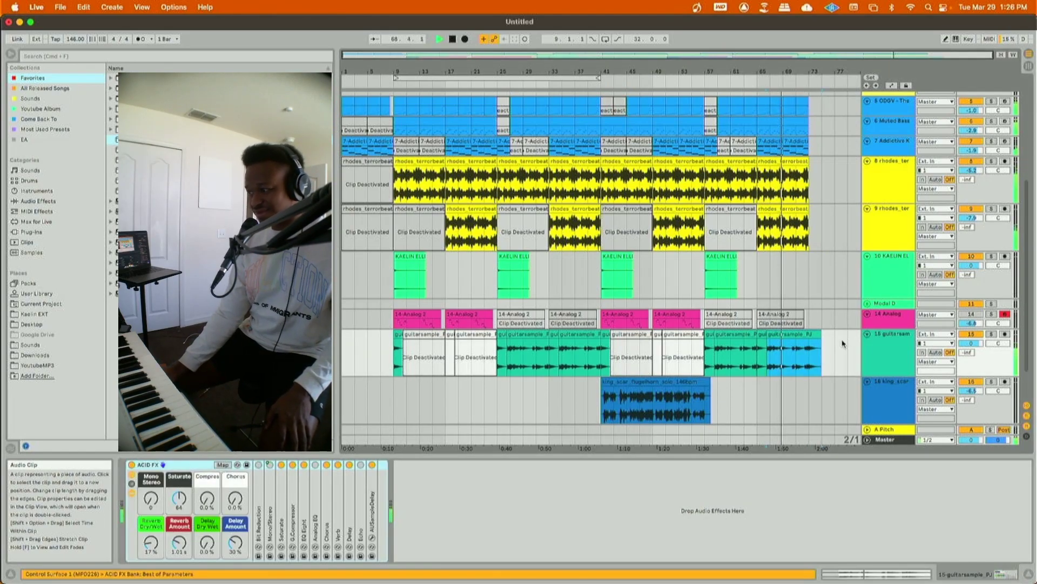
drag(809, 277, 694, 278)
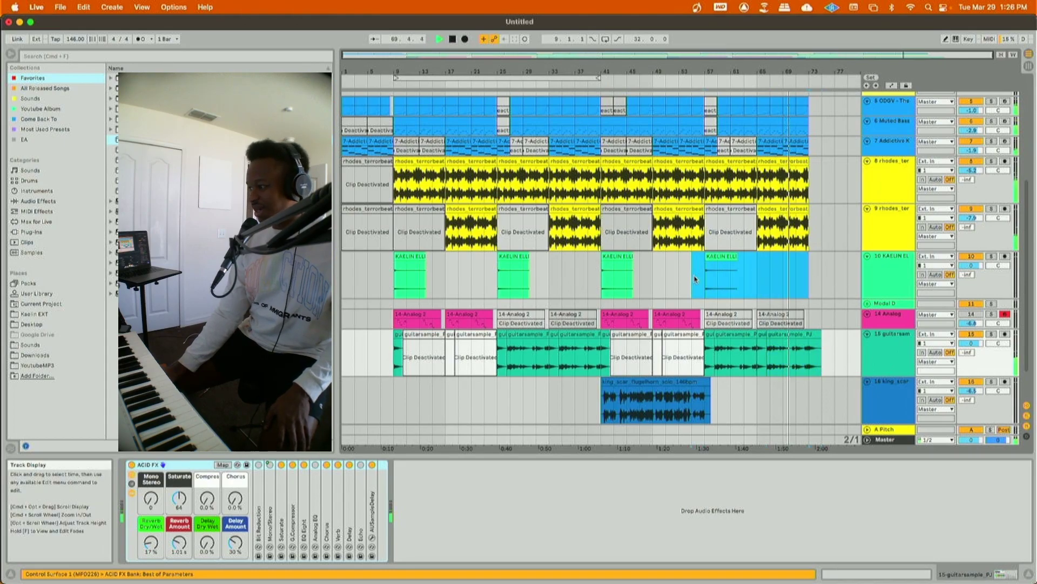
key(super+d)
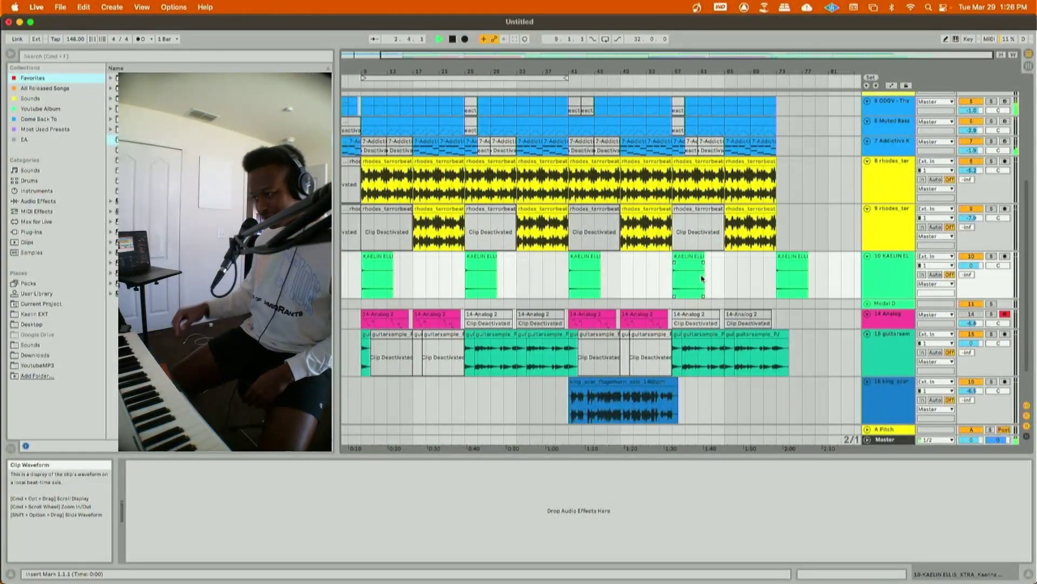
key(space)
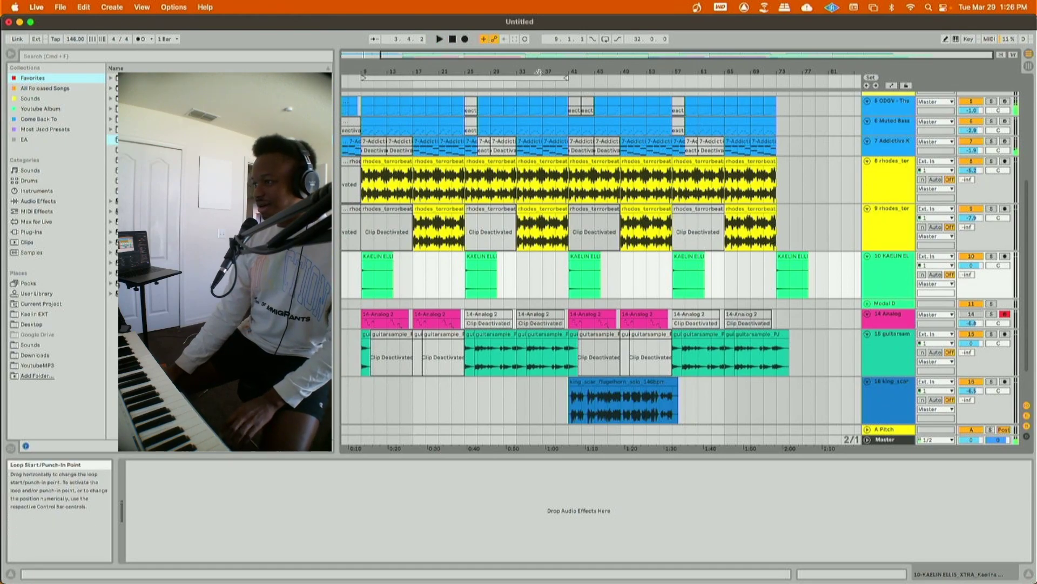
- Arm the Resample track instead of the Analog track and start recording the full arrangement from bar 1
drag(529, 56, 528, 48)
scroll(688, 278, down, 3)
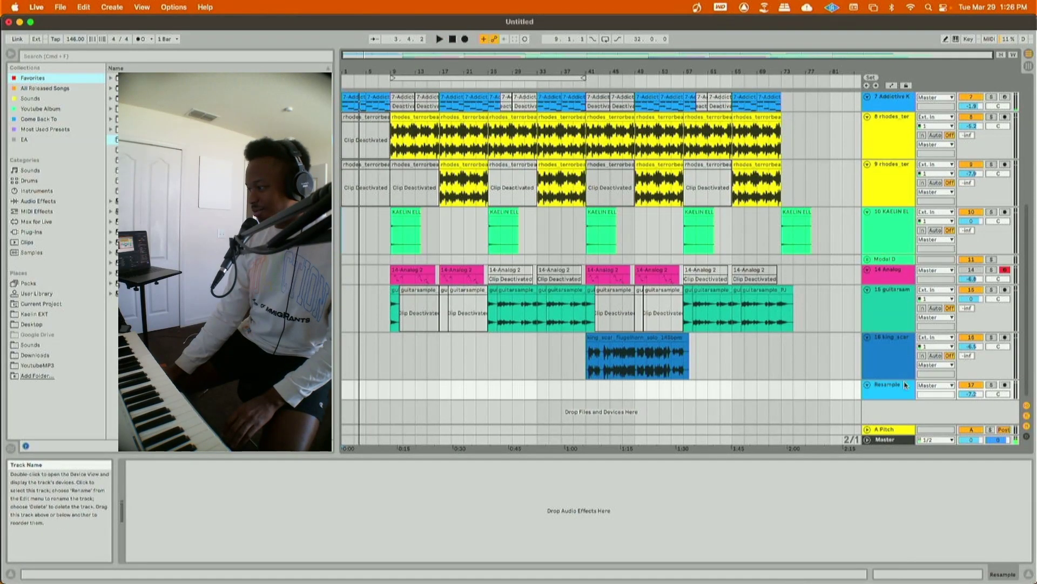
click(998, 386)
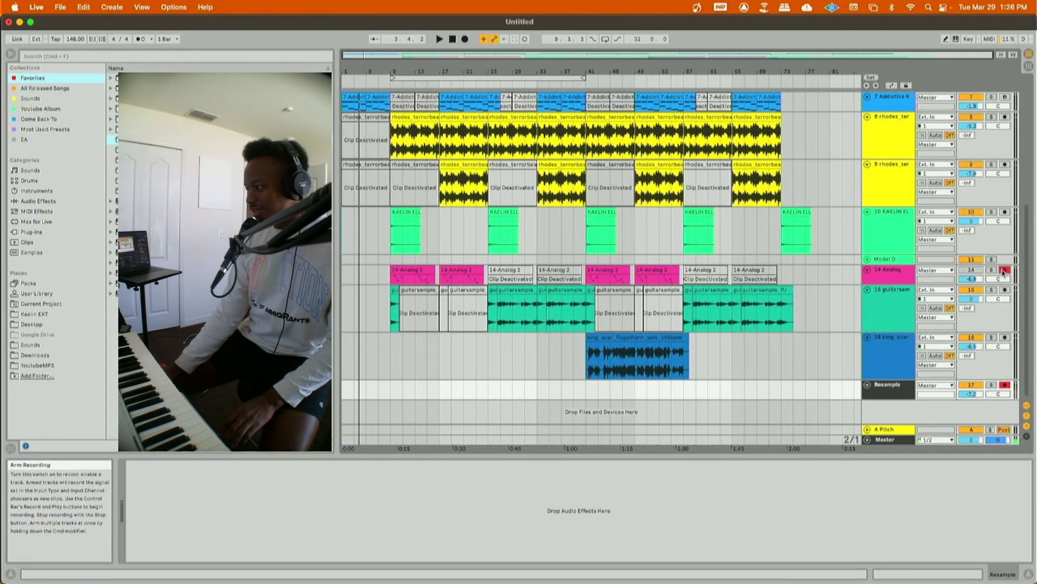
drag(809, 394, 340, 390)
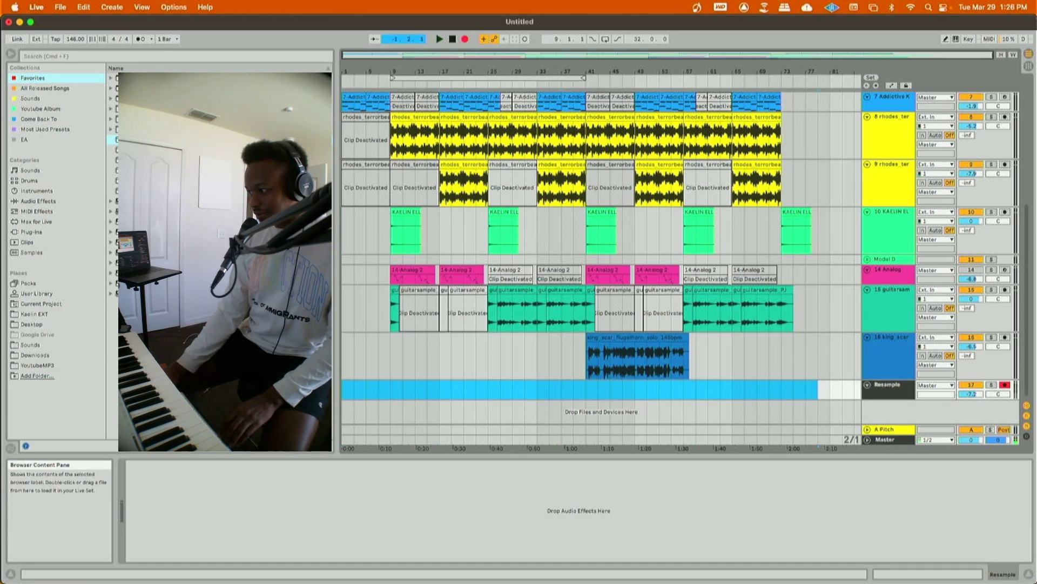
alt+scroll(605, 366, up, 5)
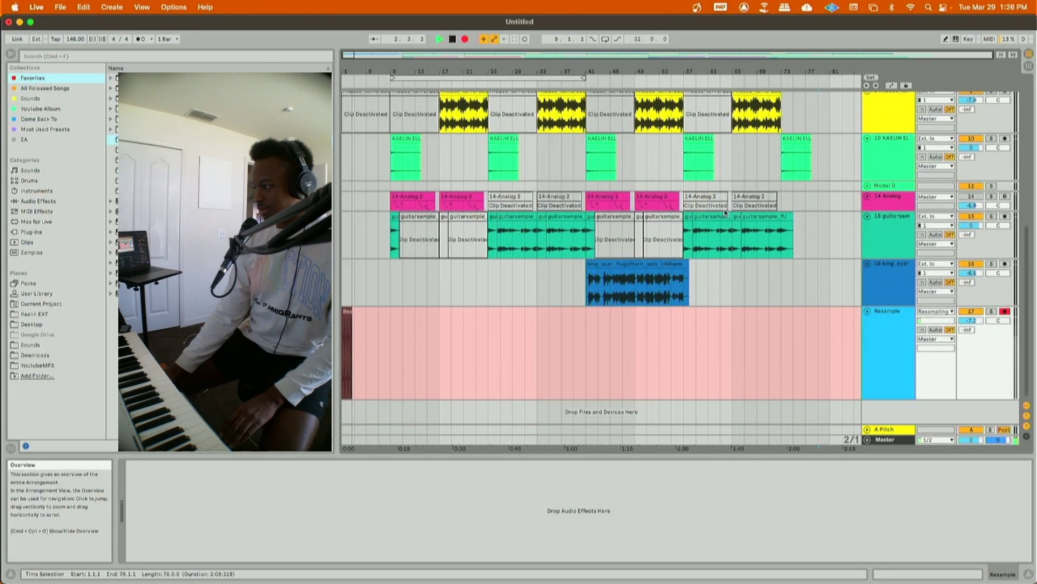
- Turn on playback following while the Resample recording runs
scroll(1000, 124, up, 10)
scroll(756, 200, down, 10)
drag(357, 71, 424, 122)
click(375, 40)
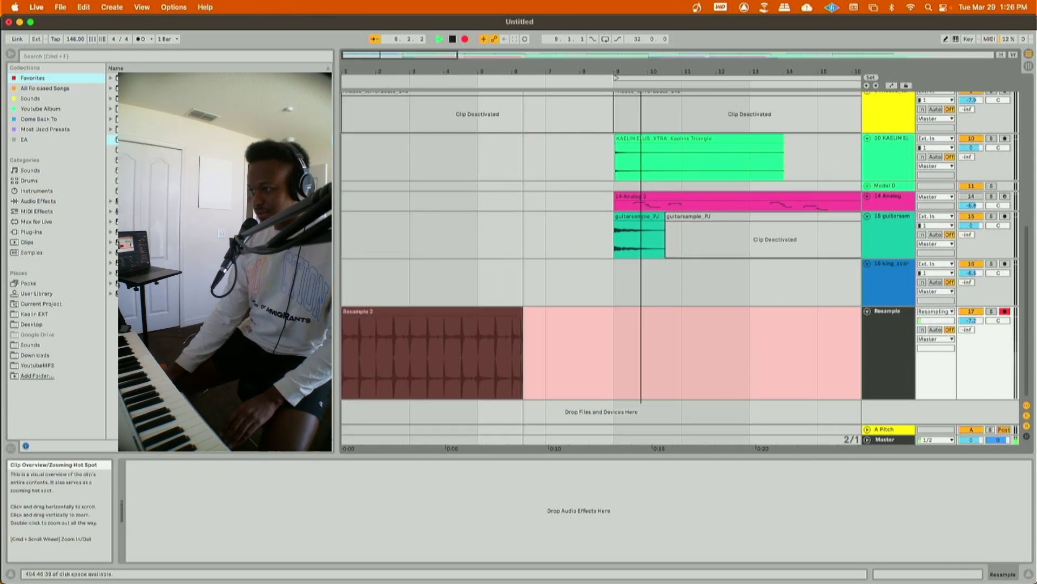
drag(411, 71, 410, 98)
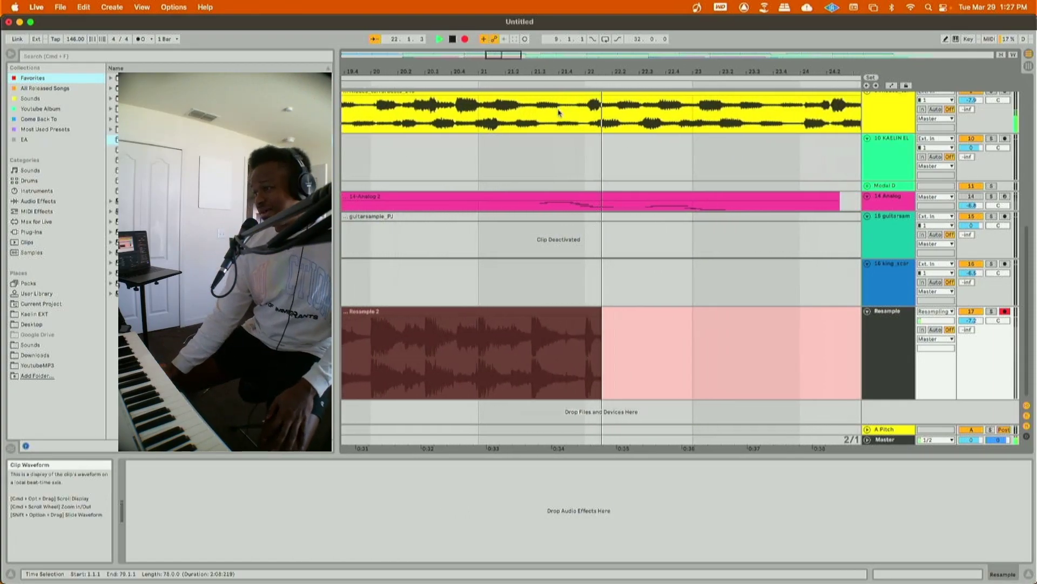
drag(700, 72, 701, 11)
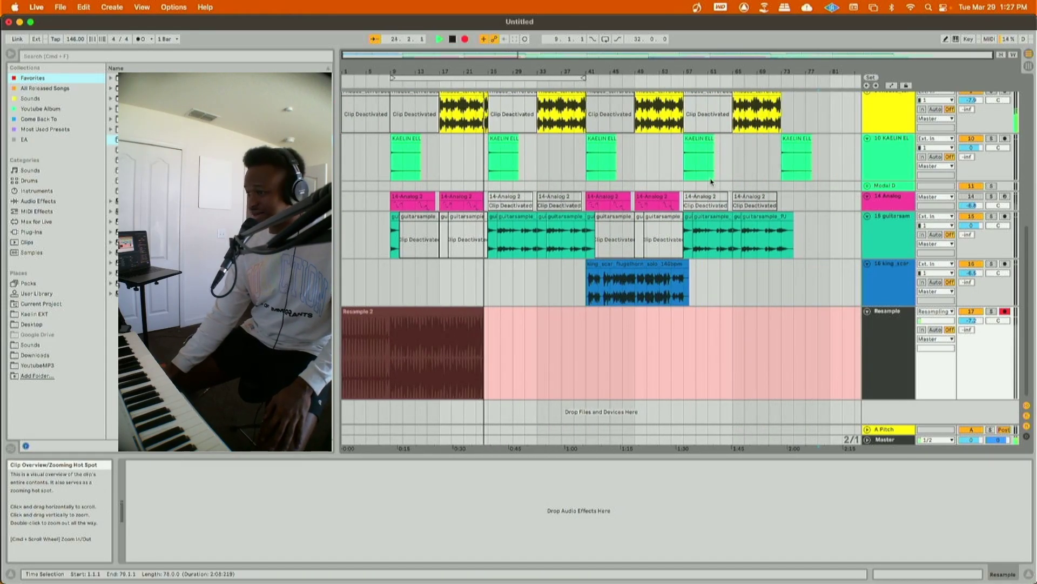
- Reactivate the Analog clip at bar 33 and deactivate the guitar clip at about bar 34 while recording runs
click(511, 200)
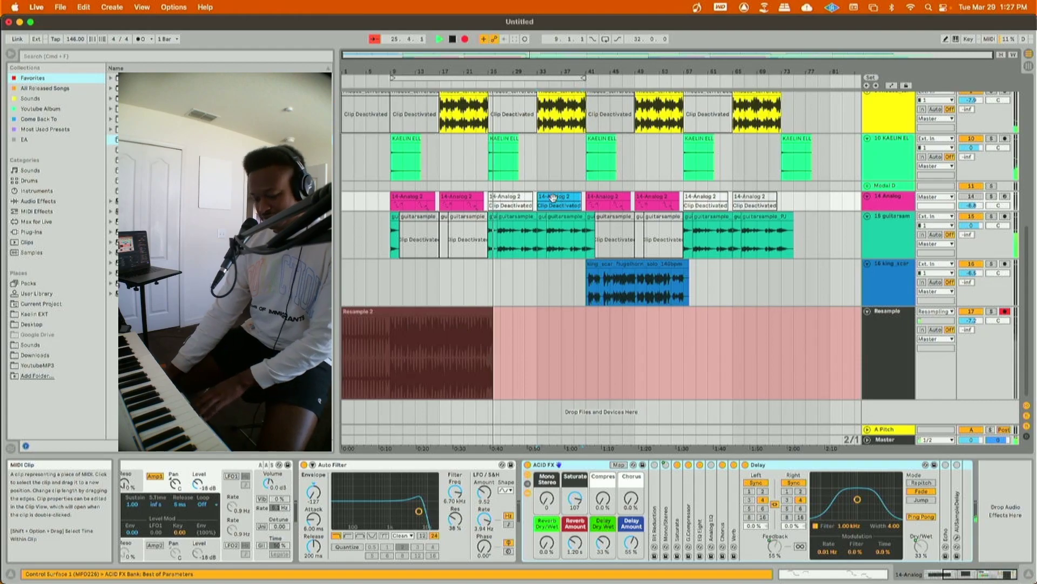
click(549, 235)
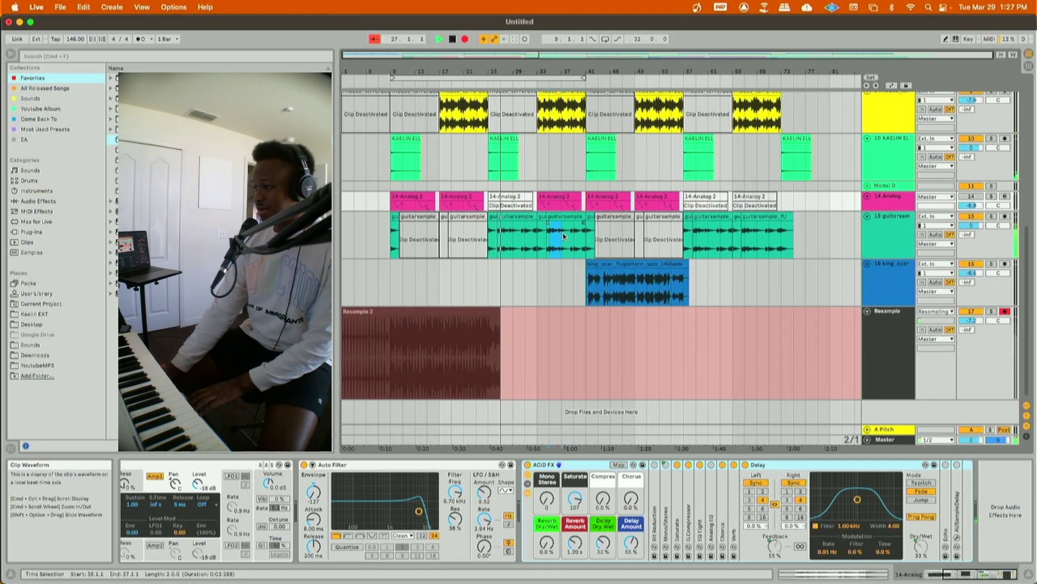
click(559, 217)
click(590, 217)
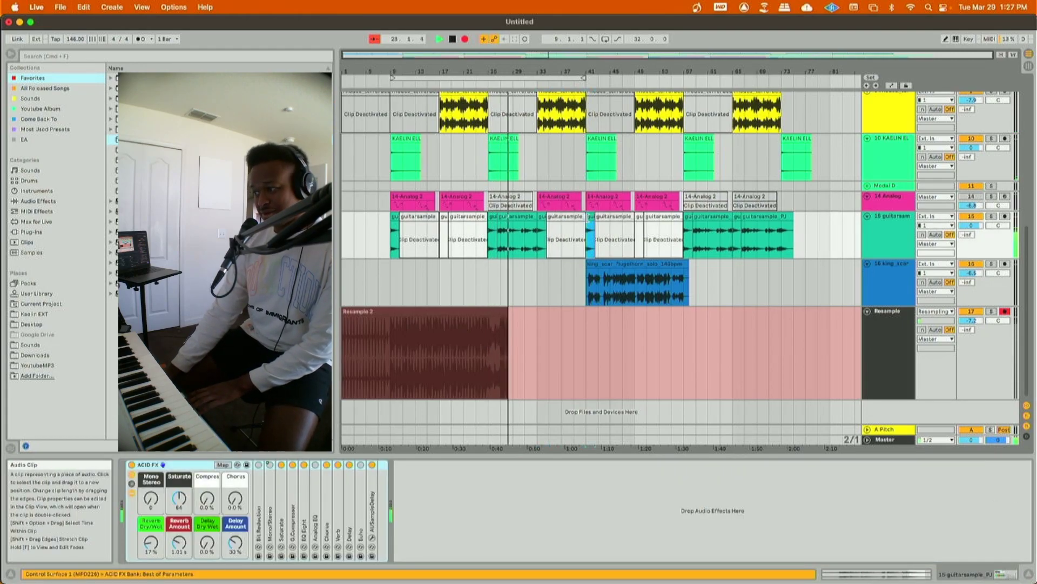
- Turn off Automation Arm and deactivate the Analog clips at bars 41 and 49
click(979, 198)
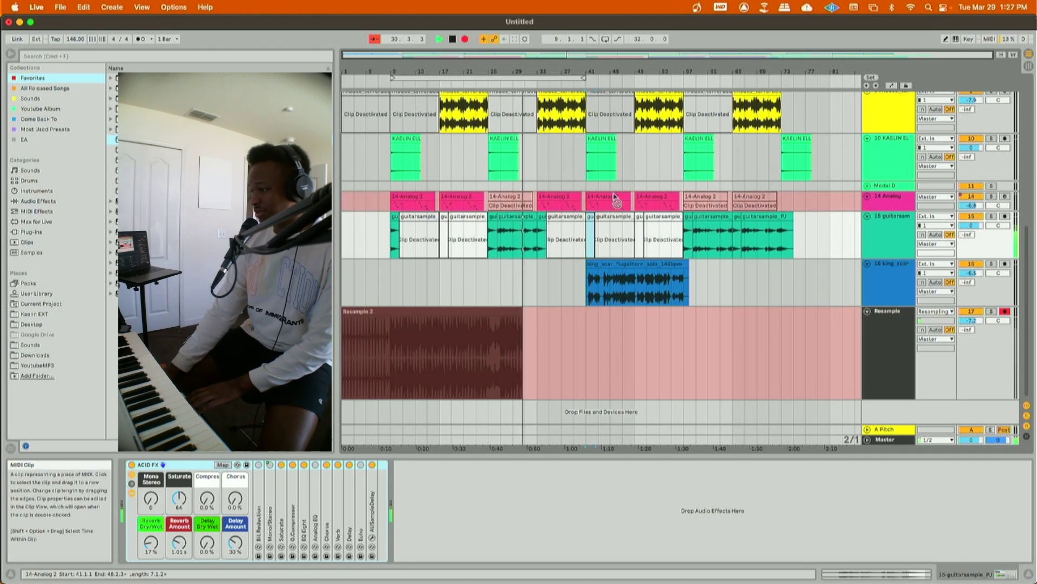
click(495, 40)
scroll(702, 157, up, 10)
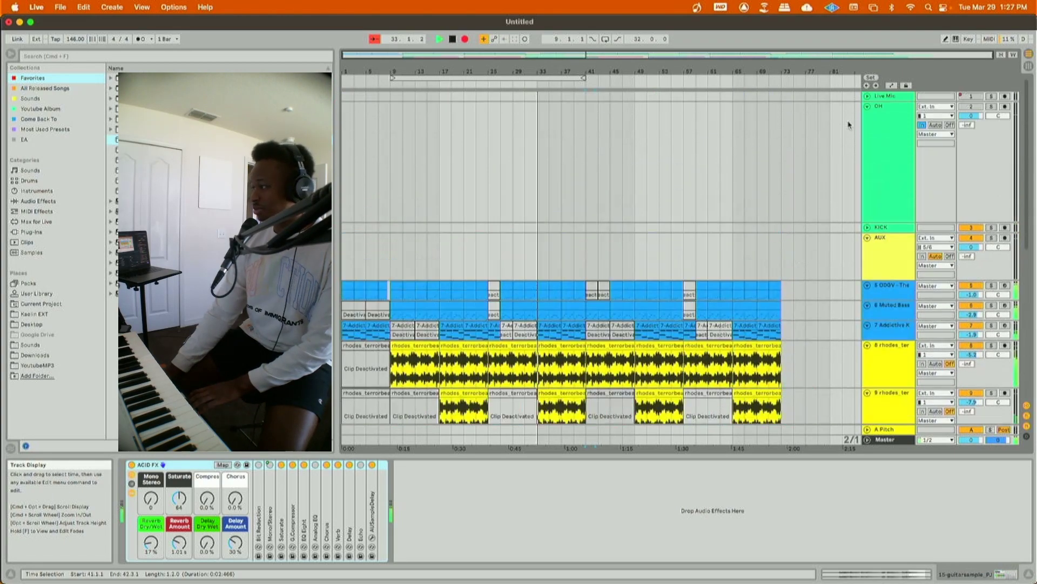
scroll(835, 154, down, 10)
click(609, 200)
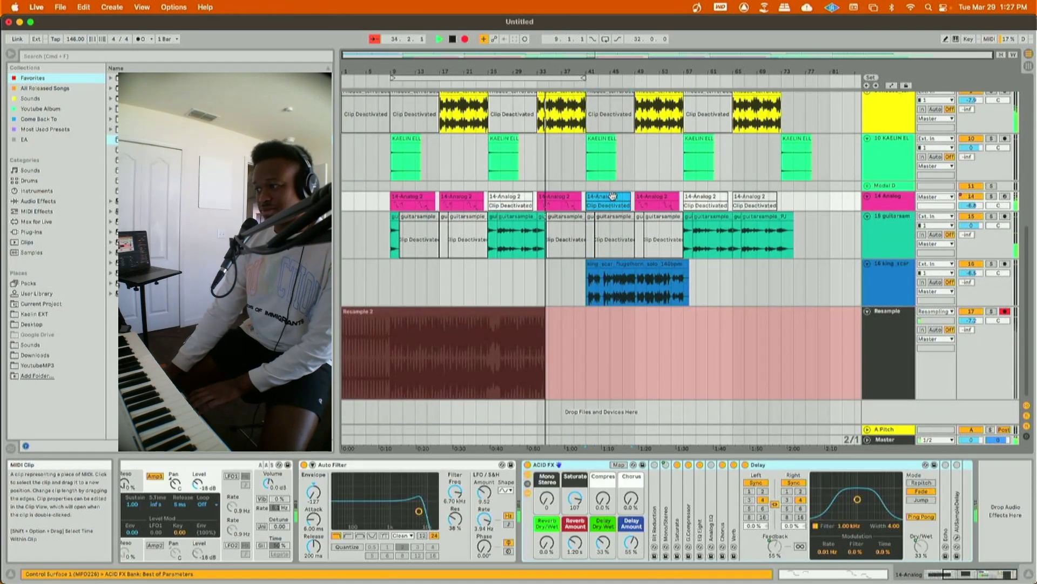
click(664, 198)
key(0)
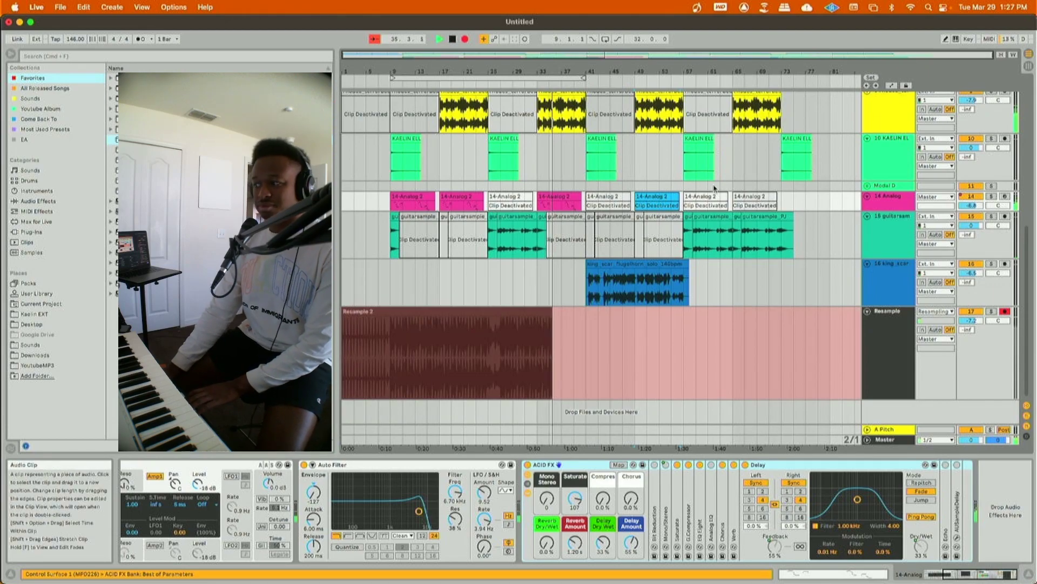
- Reactivate the Analog clip at bar 65 and toggle the last guitar clip's activation off and back on
click(745, 198)
key(0)
click(753, 217)
key(0)
key(0)
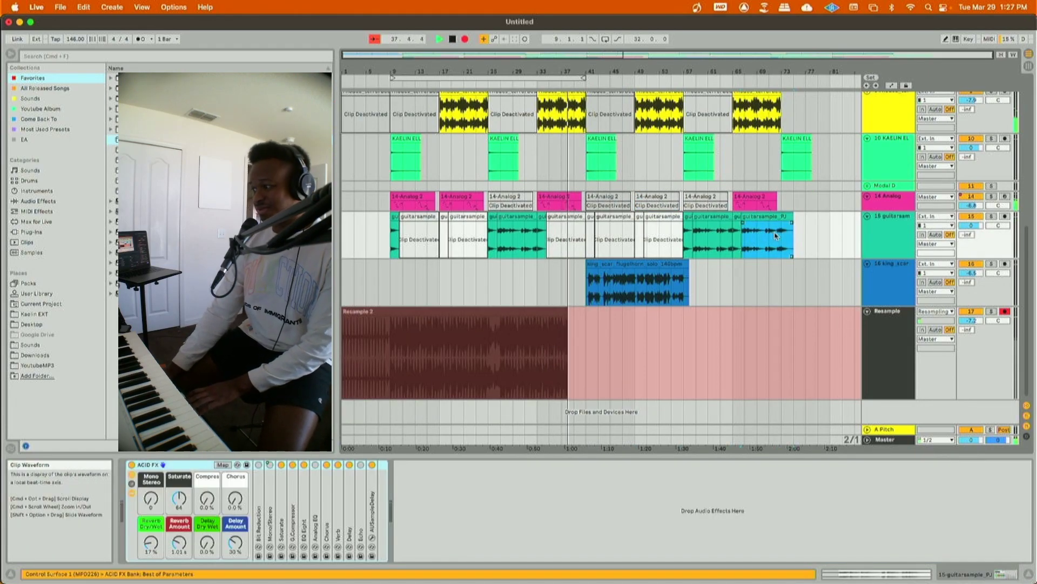
right_click(771, 242)
click(773, 241)
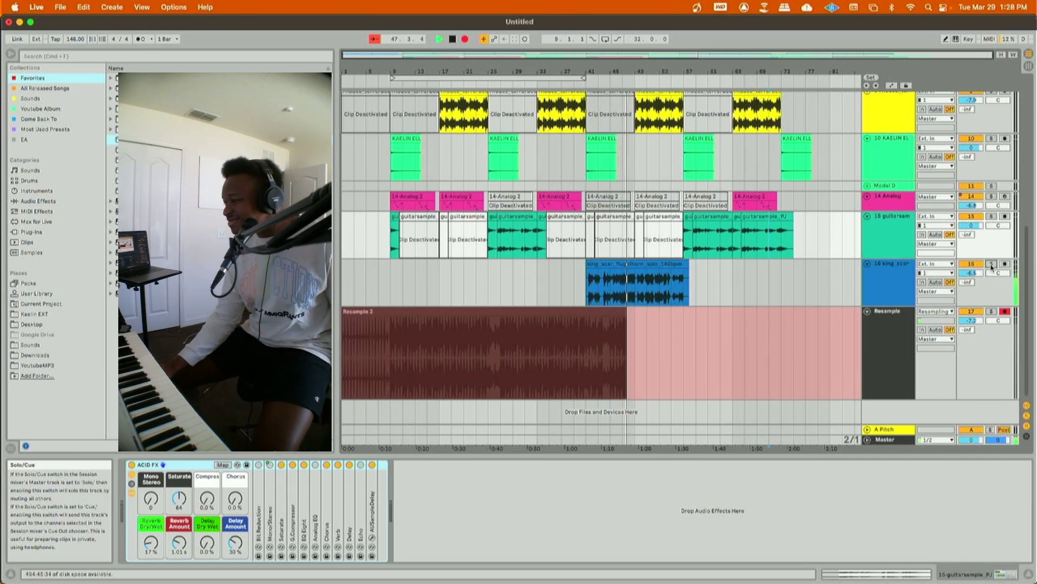
- Stop recording onto the Resample track at about bar 60
drag(540, 57, 668, 129)
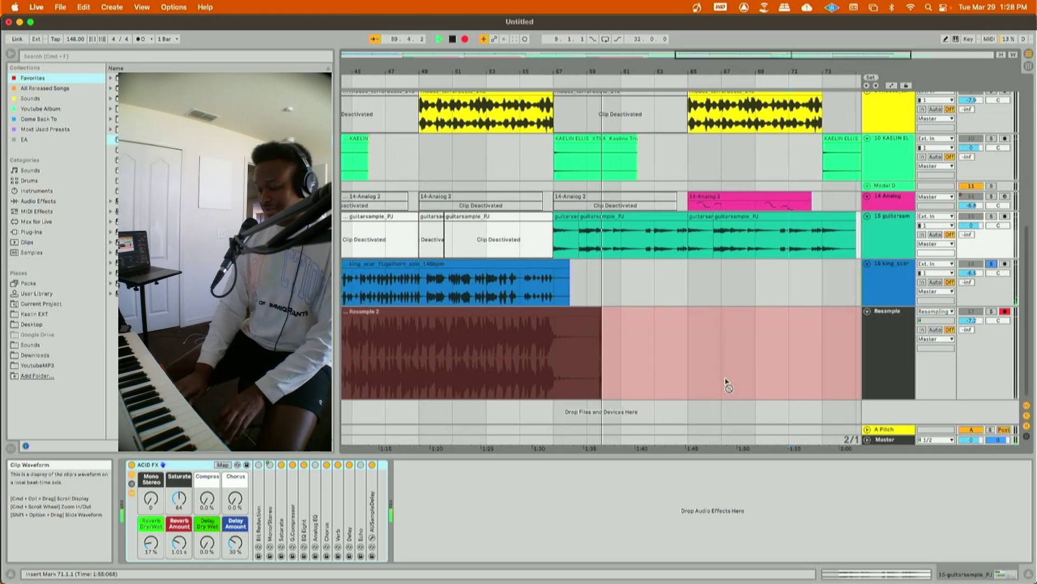
key(F9)
- Duplicate the recorded Resample clip directly after the original and reverse the duplicate
click(510, 311)
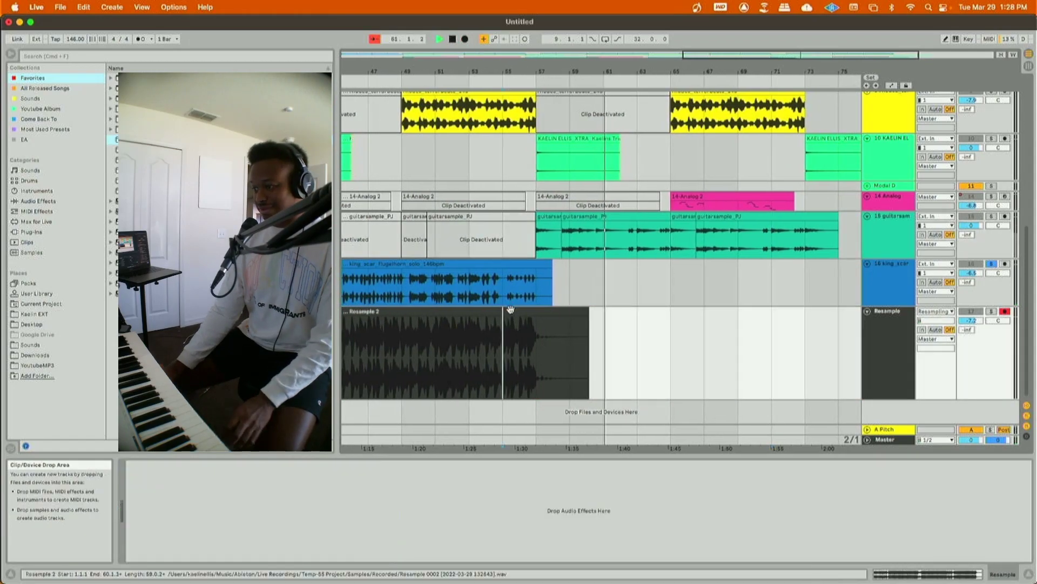
key(super+d)
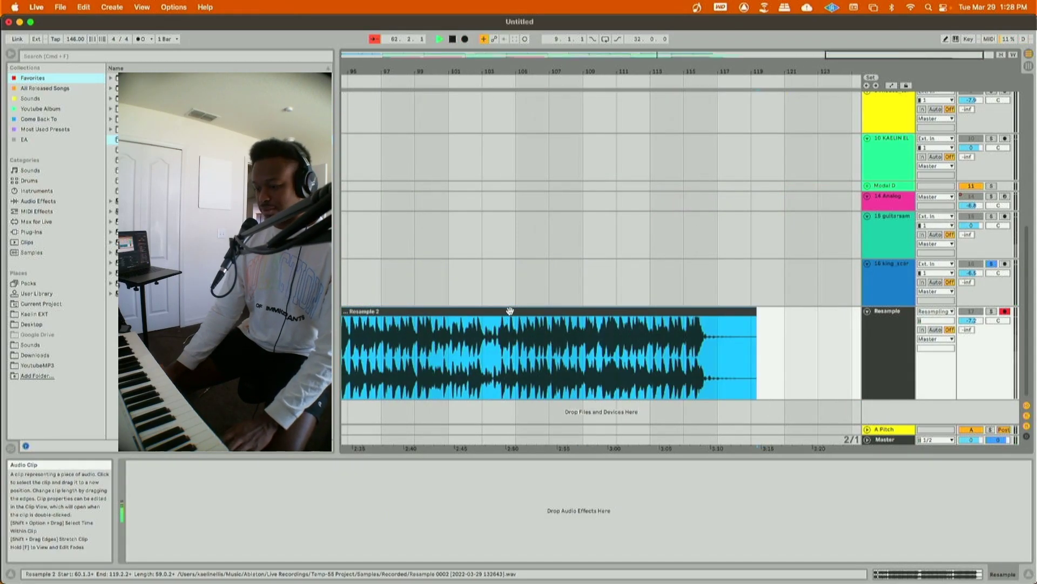
key(r)
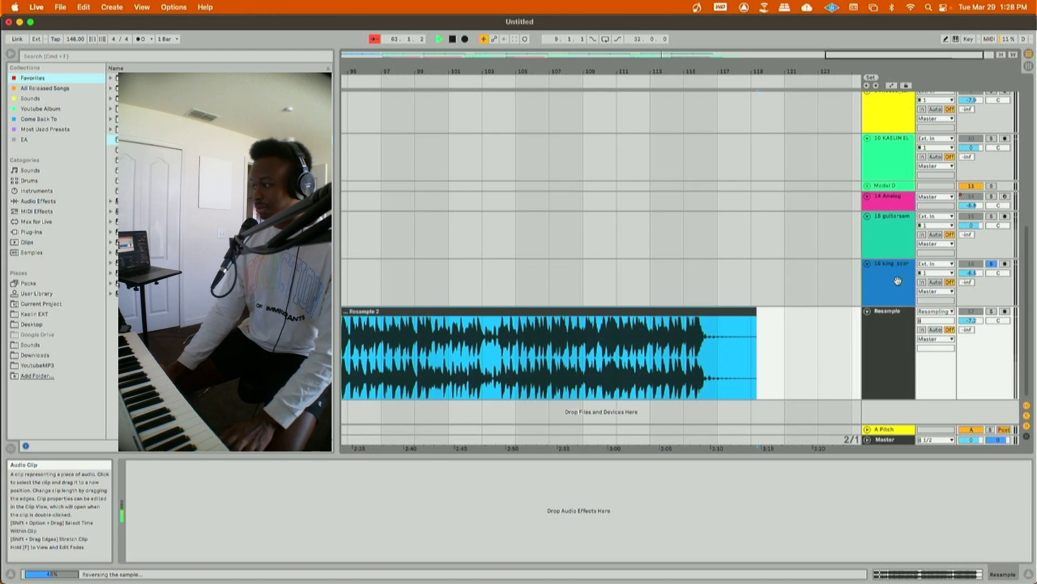
- Audition the Resample track in solo from bar 57 and open the reversed clip's sample settings
key(space)
drag(544, 59, 608, 59)
click(457, 342)
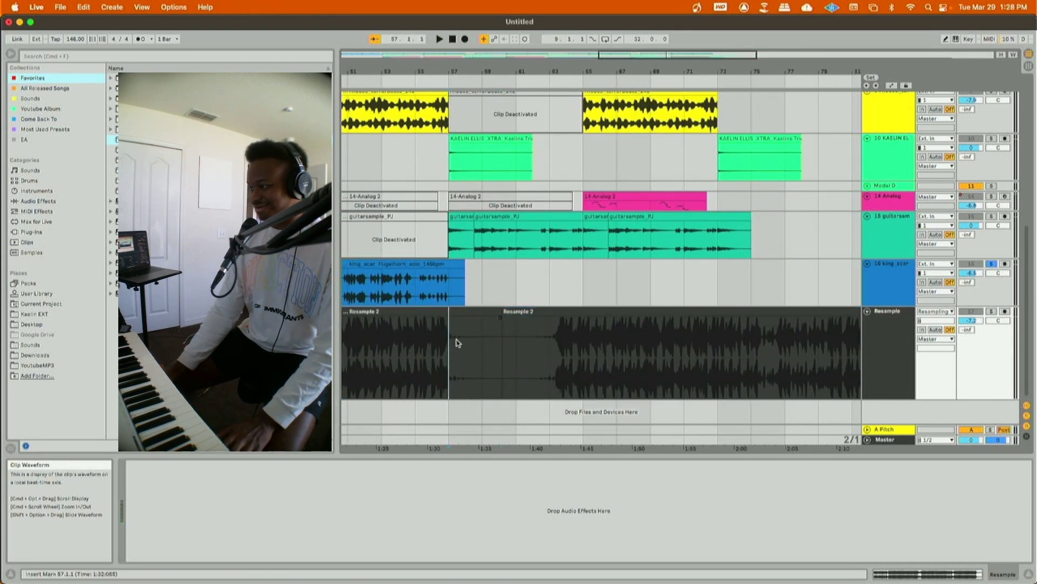
click(992, 312)
key(space)
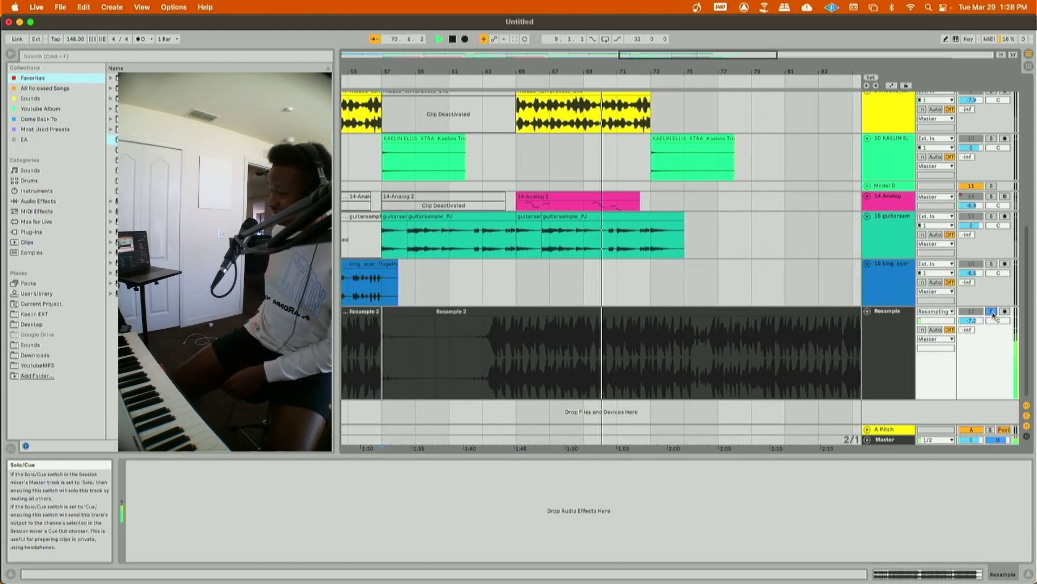
double_click(499, 340)
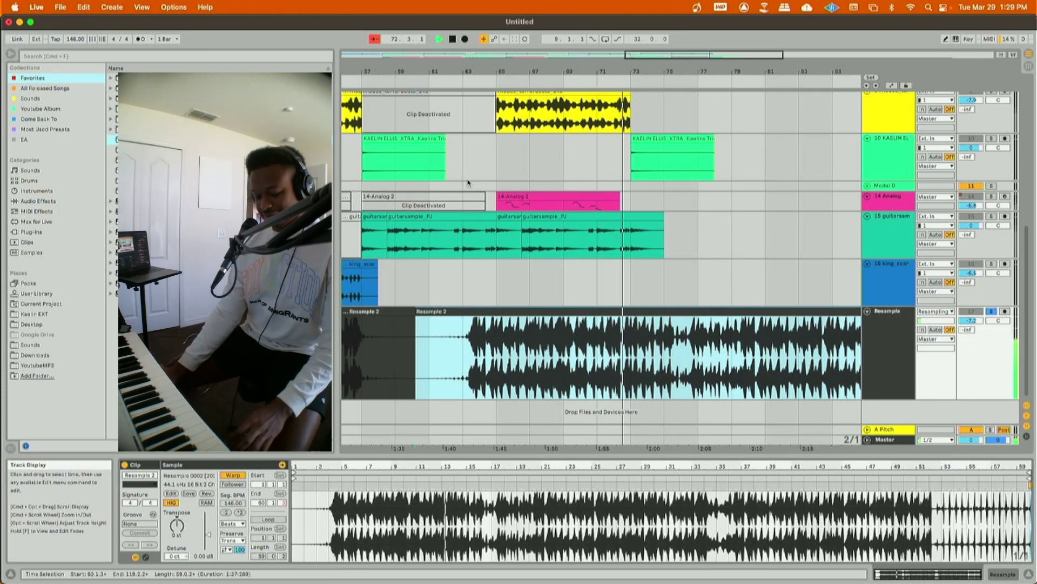
key(super+s)
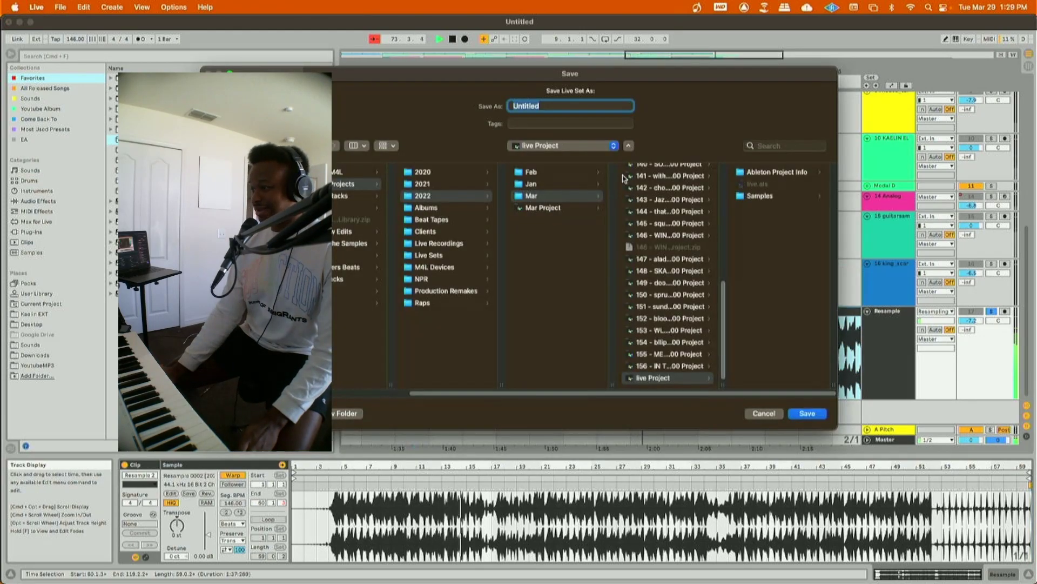
click(548, 197)
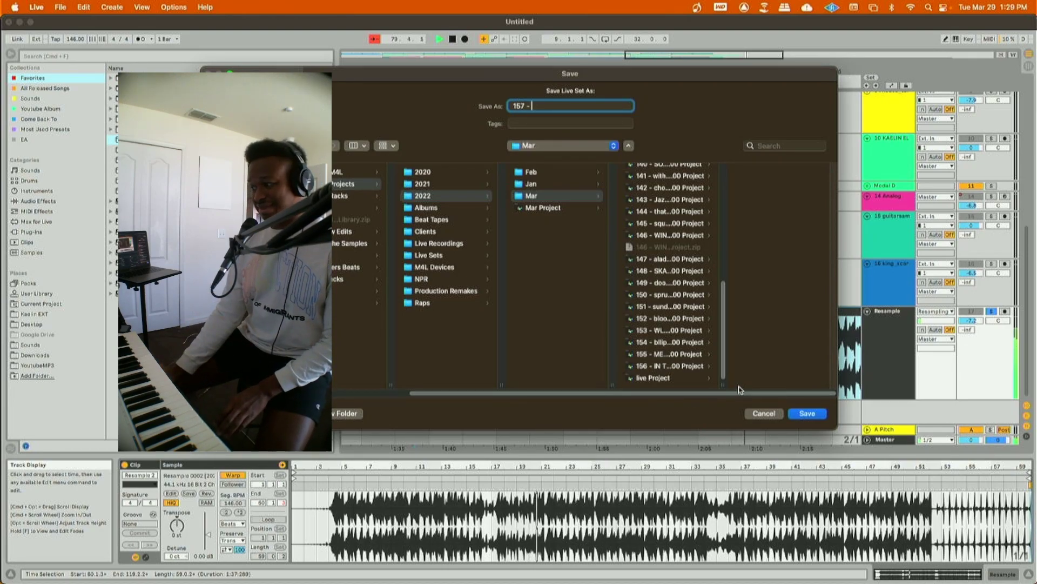
click(762, 413)
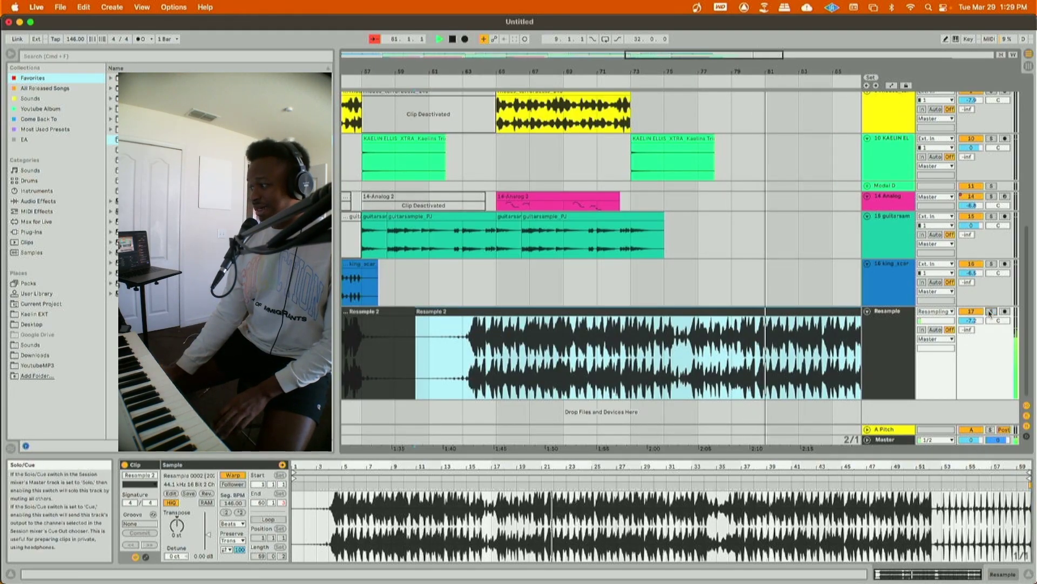
- Save the Live Set in the Mar folder as "157 - LUCKY W PJ TERROR BEATS KING SCARR - 146.00"
scroll(828, 153, up, 10)
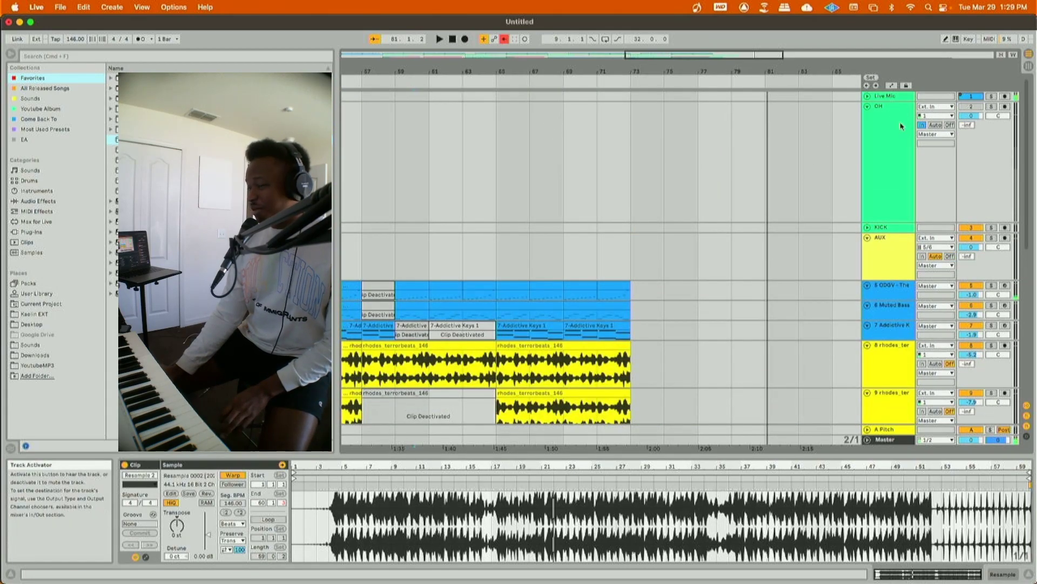
click(60, 7)
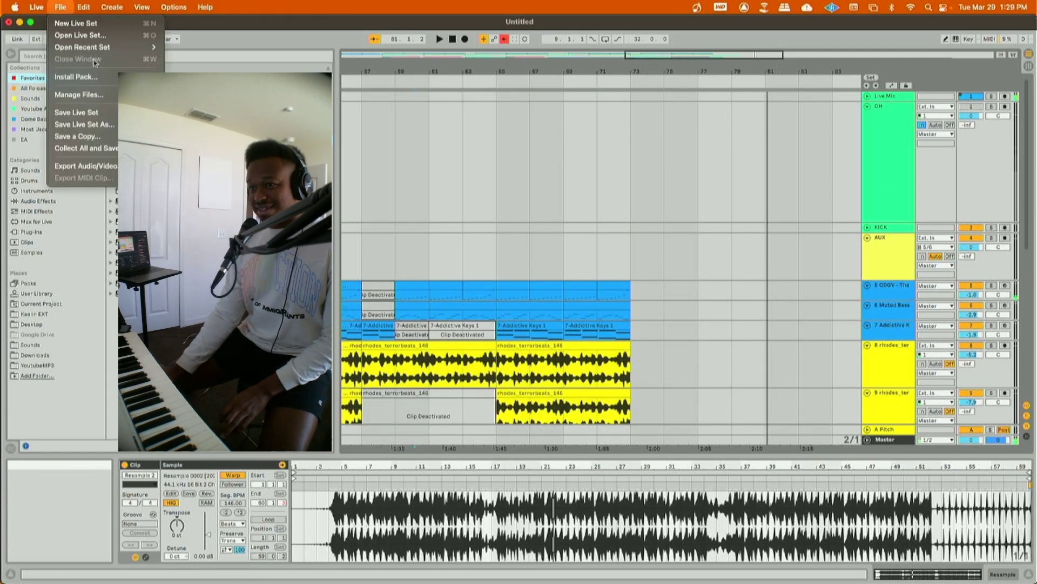
click(97, 123)
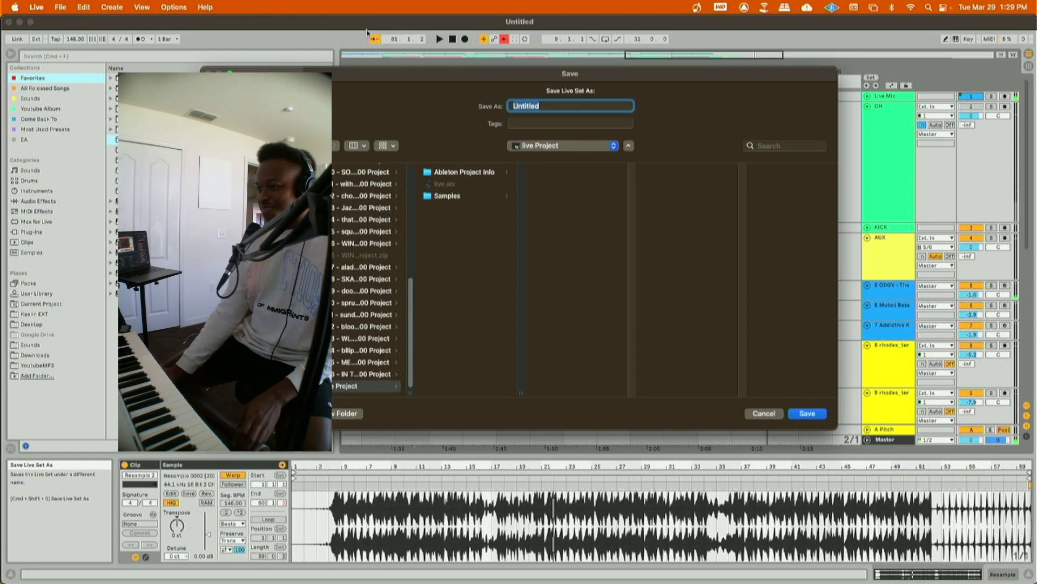
click(529, 145)
click(537, 196)
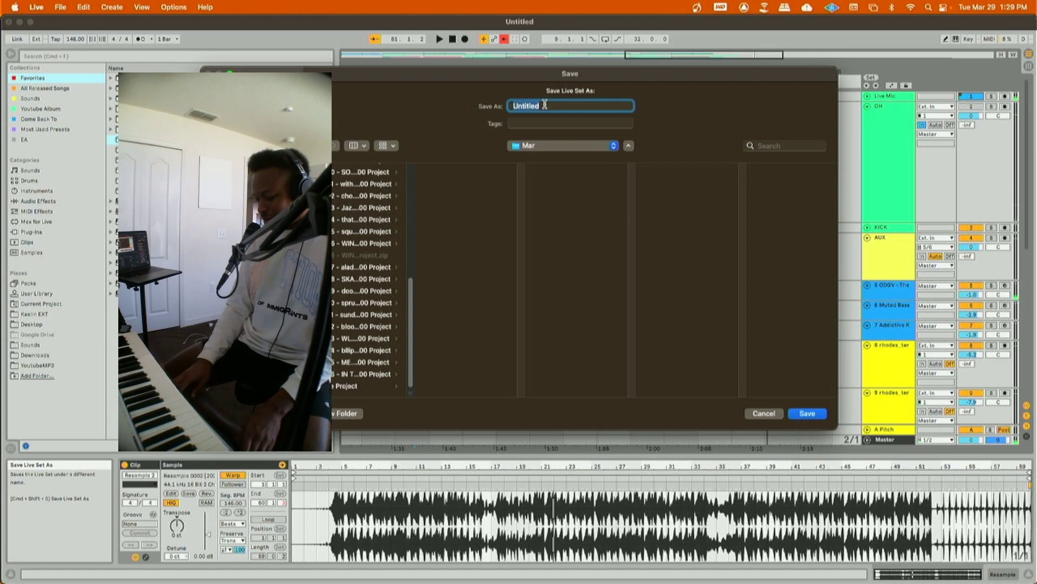
text(157 -)
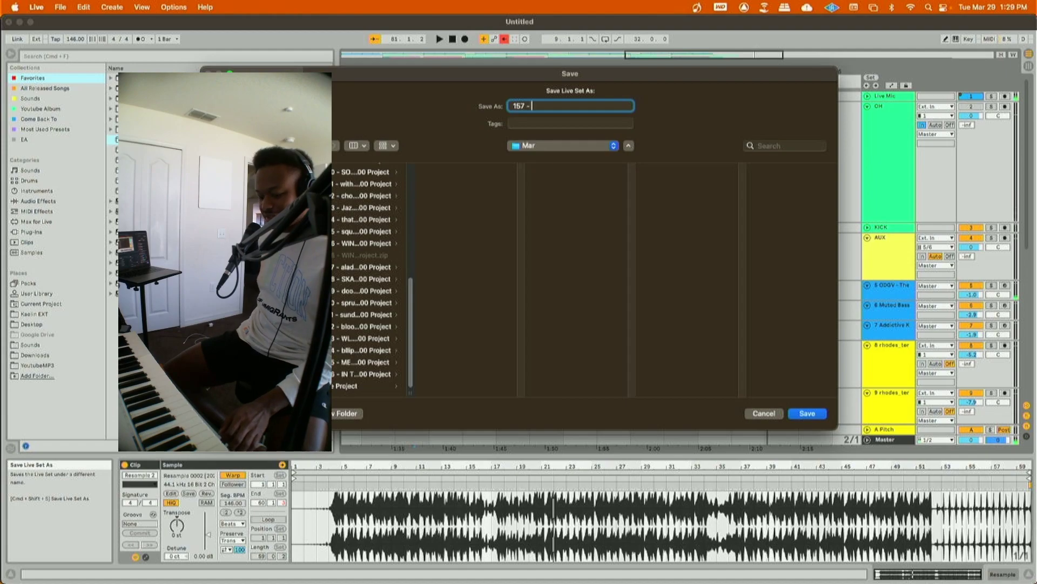
text(PJ)
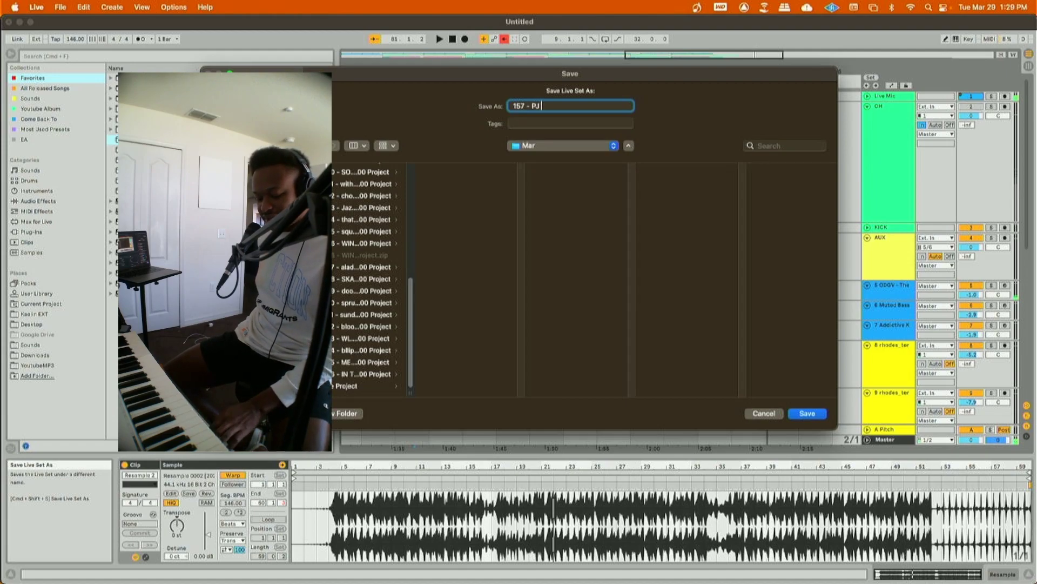
text( TERROR BE)
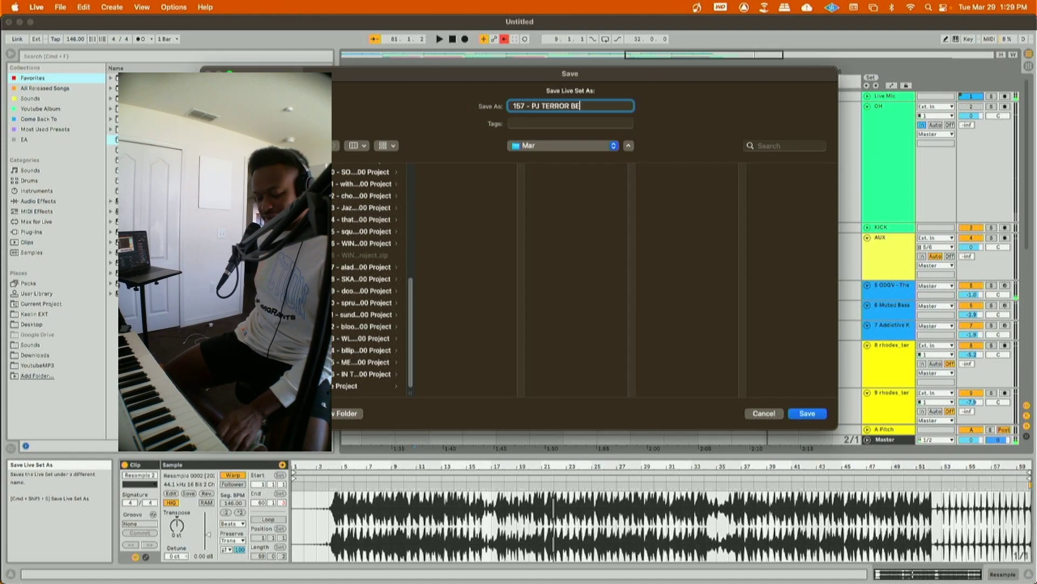
text(ATS K)
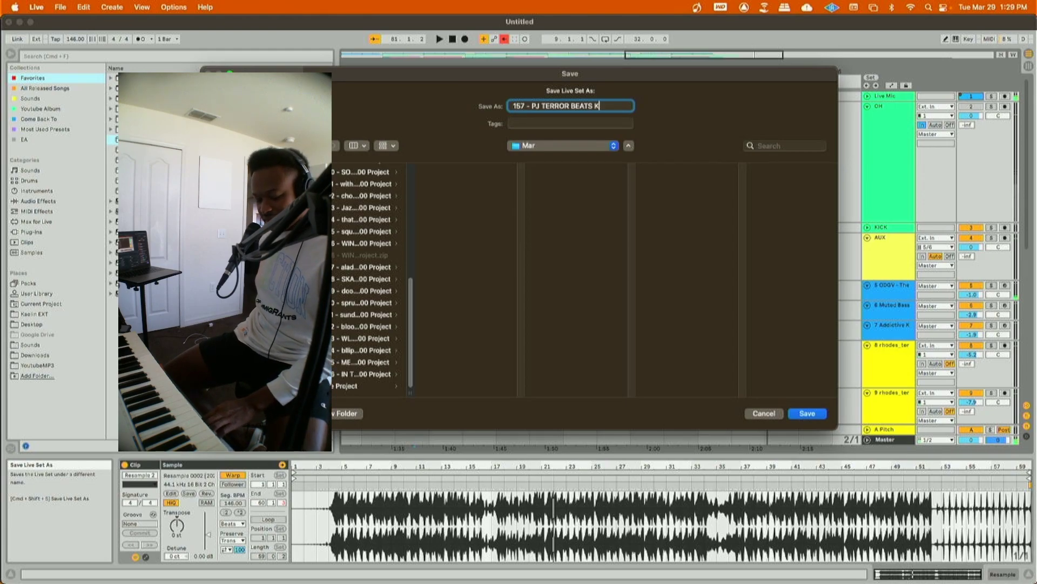
text(ING SCARR - 146.00)
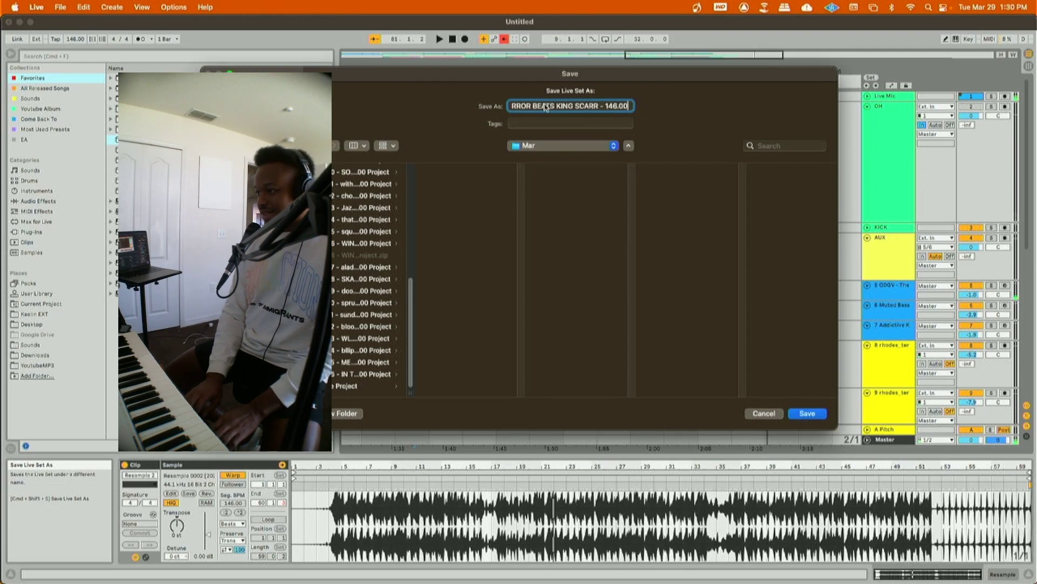
key(Return)
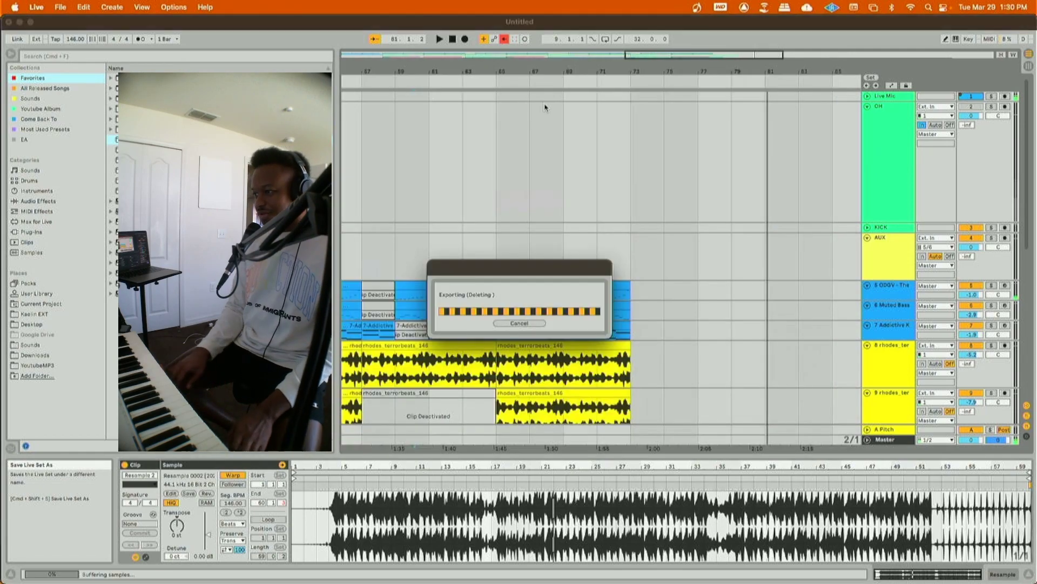
- Move the reversed Resample clip to bar 81 on the Resample track
drag(665, 55, 665, 24)
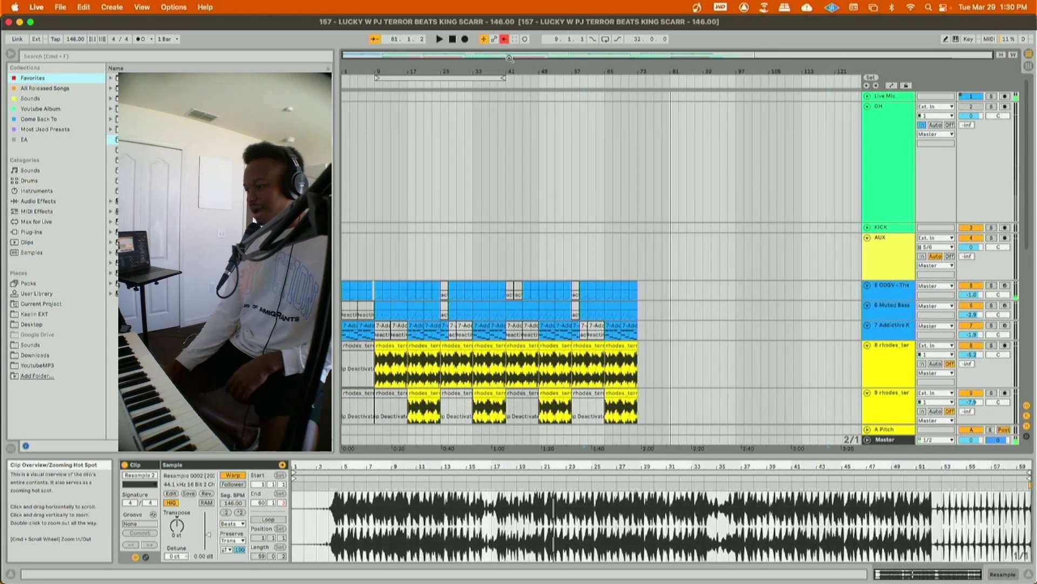
scroll(430, 303, down, 10)
drag(608, 319, 695, 324)
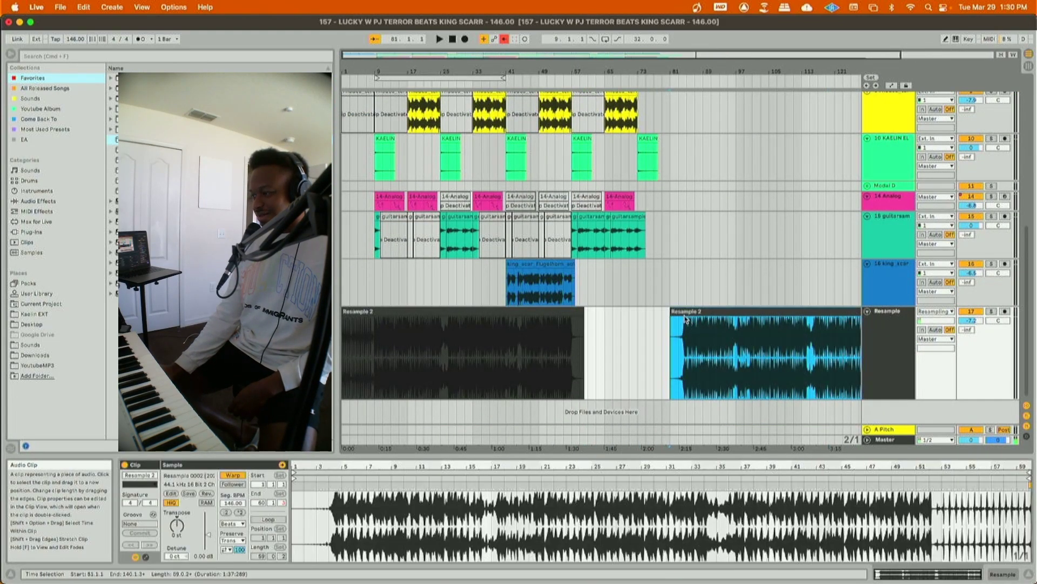
- Save the set as a new copy named "157 - (ALT) LUCKY W PJ TERROR BEATS KING SCARR - 146.00"
click(60, 7)
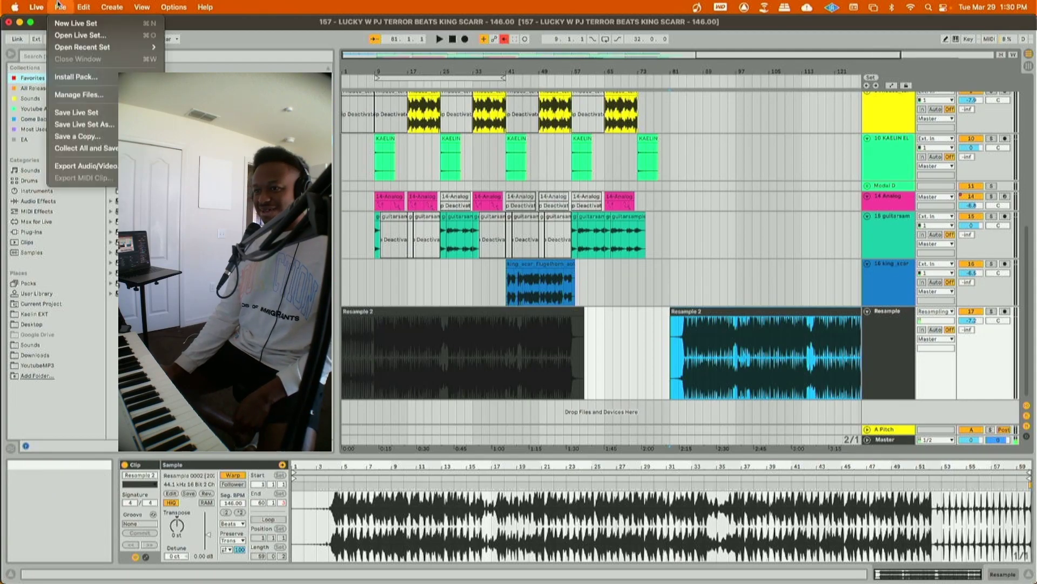
click(84, 125)
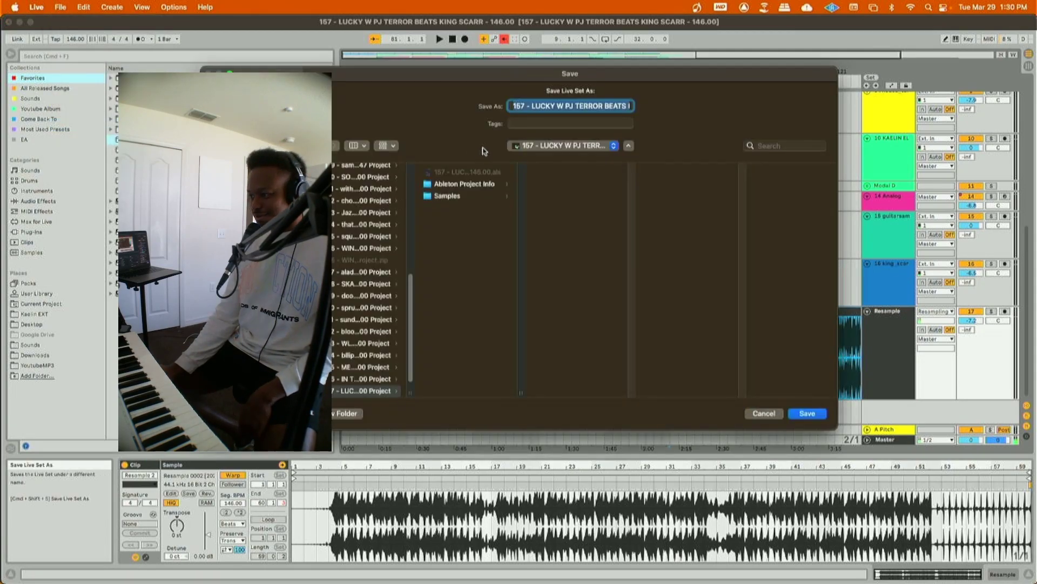
click(530, 105)
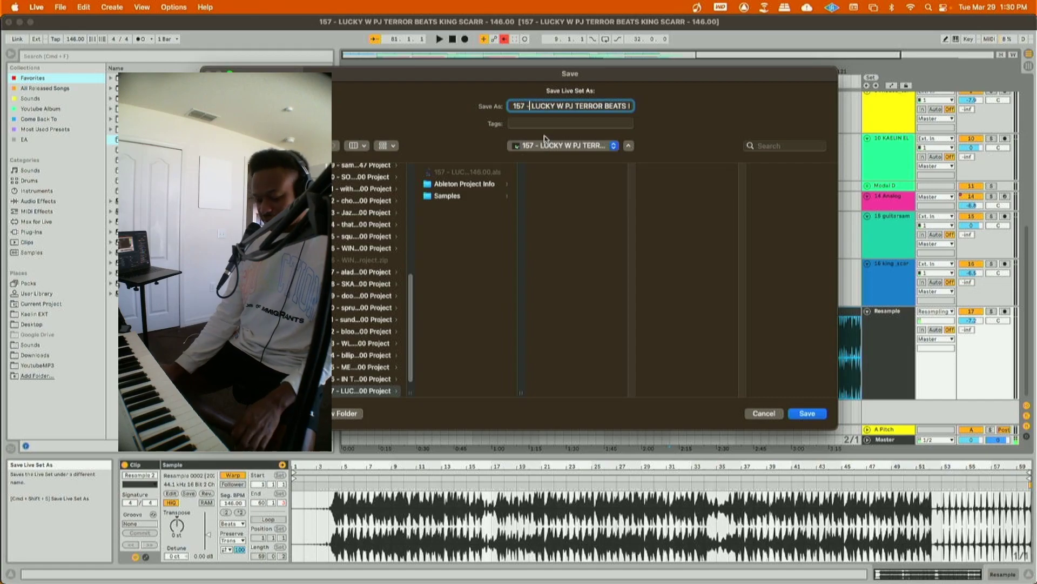
text((ALT)
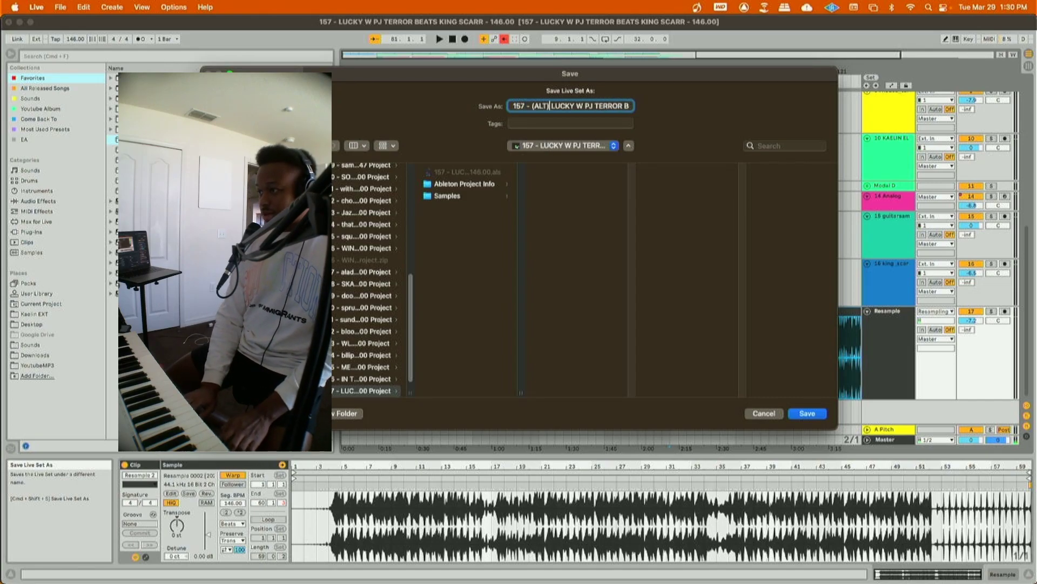
text())
key(Return)
- Delete all clips from bar 1 to bar 79 on every track, leaving only the reversed Resample clip
click(647, 378)
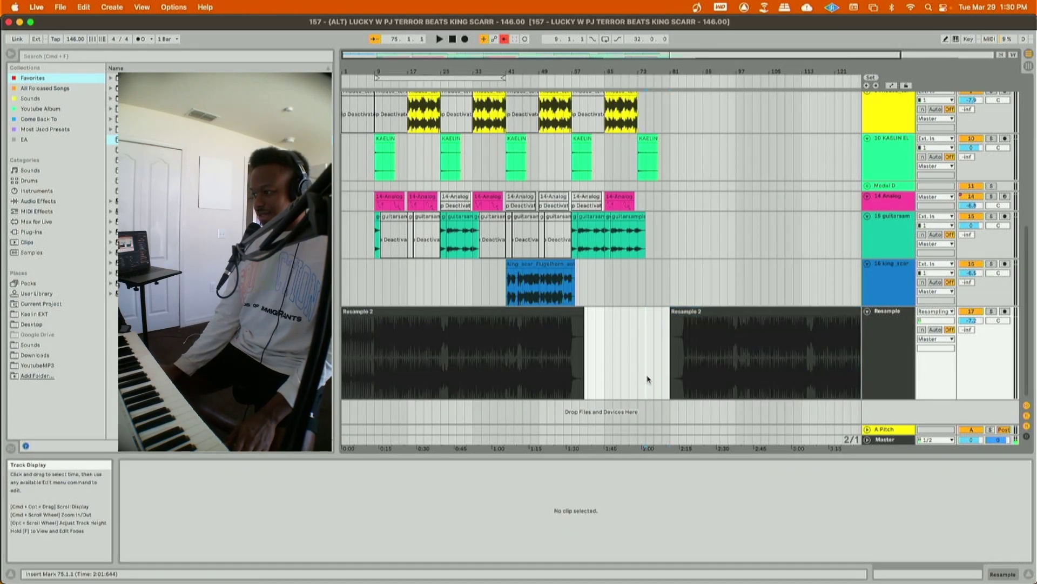
drag(662, 381, 3, 3)
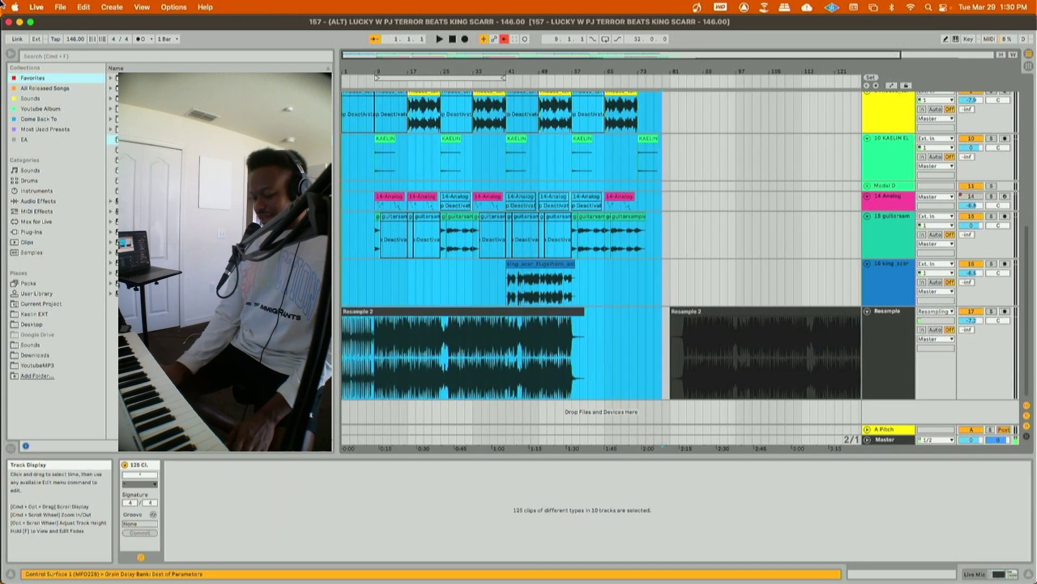
key(Delete)
- Play the reversed Resample clip from around bar 99, turn off its warping and transpose it up 3 semitones
click(697, 309)
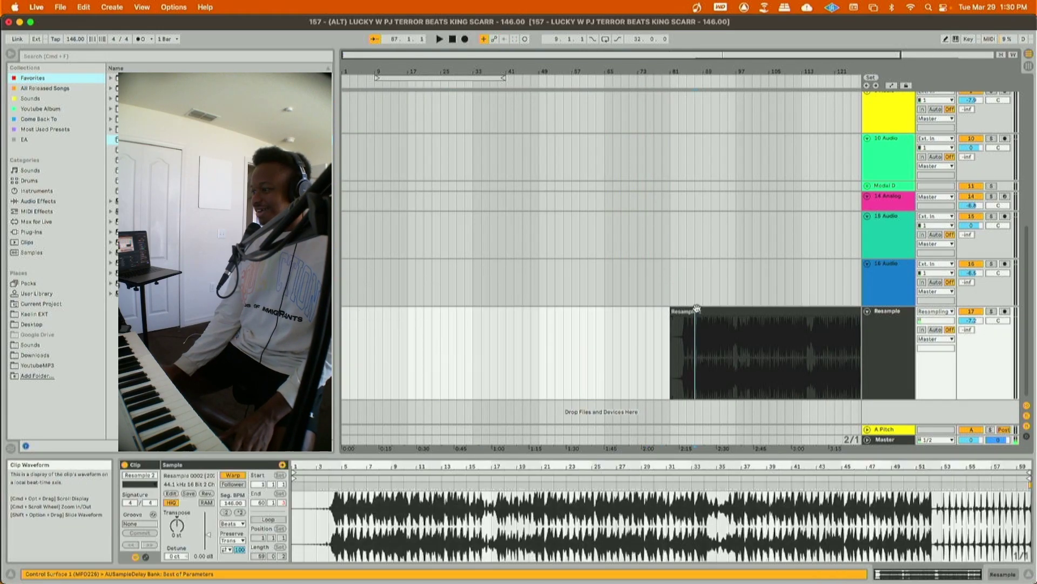
click(745, 372)
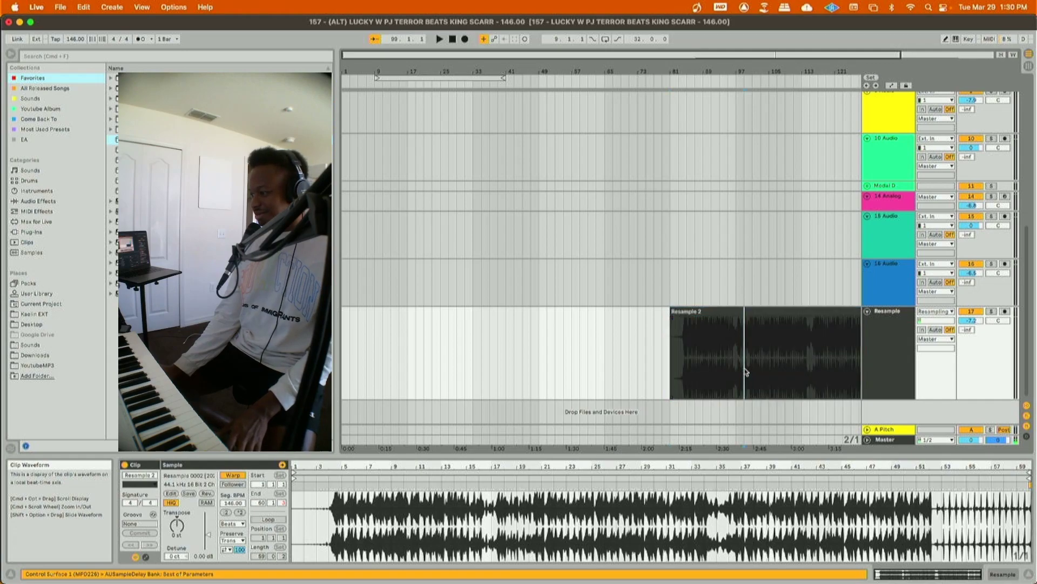
key(space)
click(240, 476)
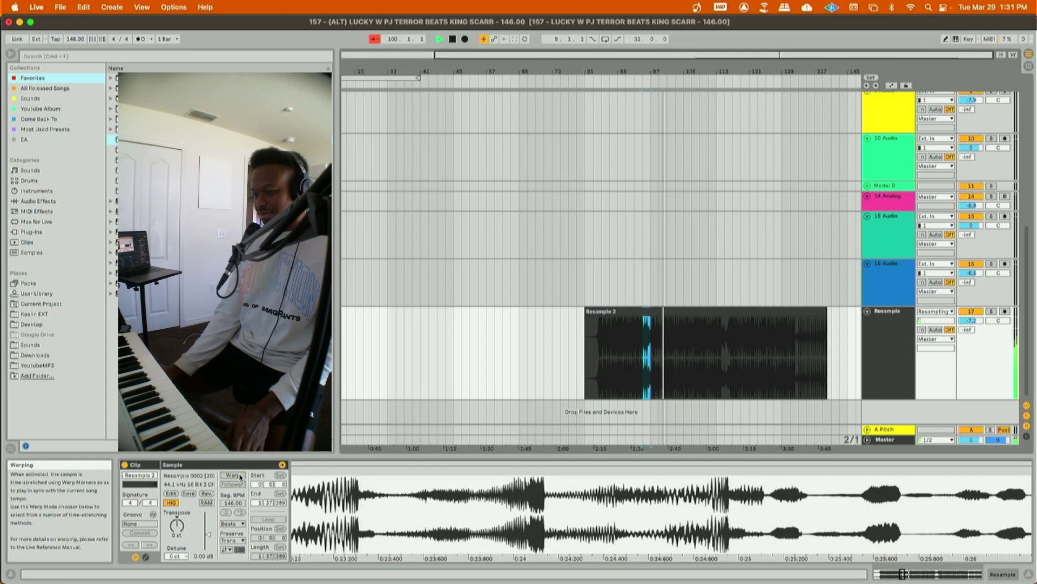
drag(177, 530, 179, 525)
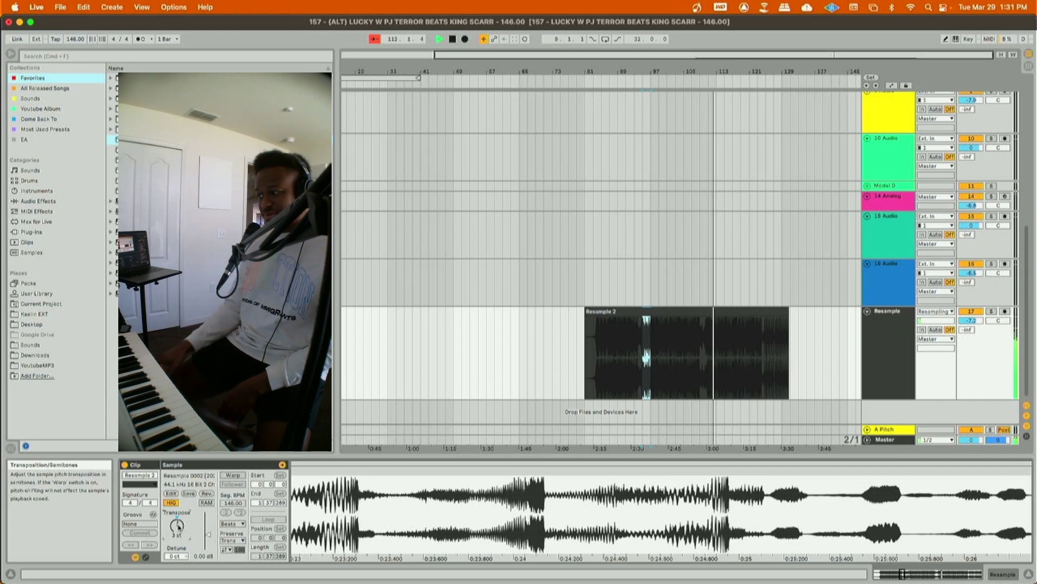
- Add a new MIDI track below the Resample track
click(889, 395)
click(758, 377)
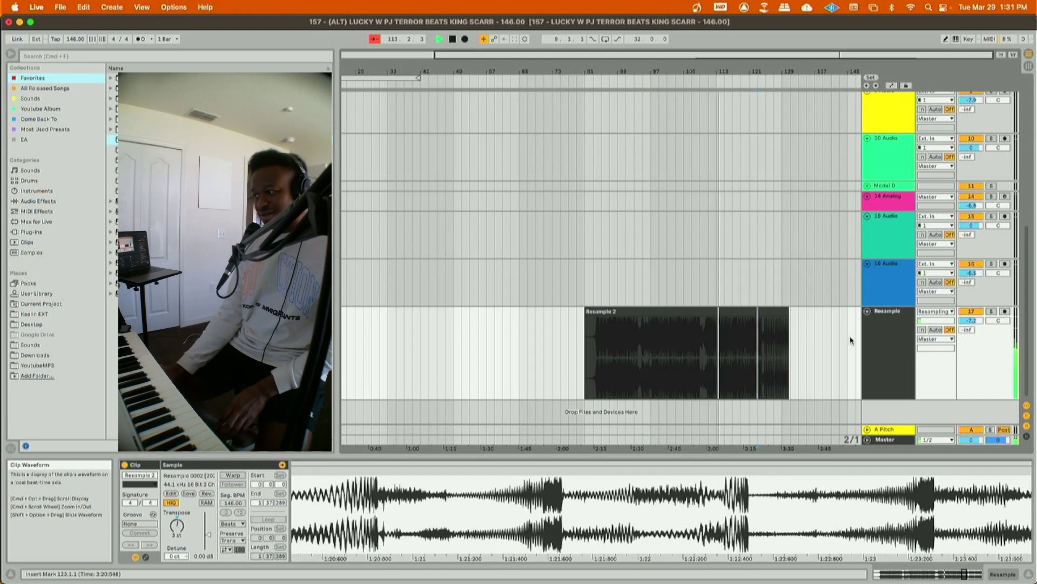
click(893, 361)
key(super+shift+t)
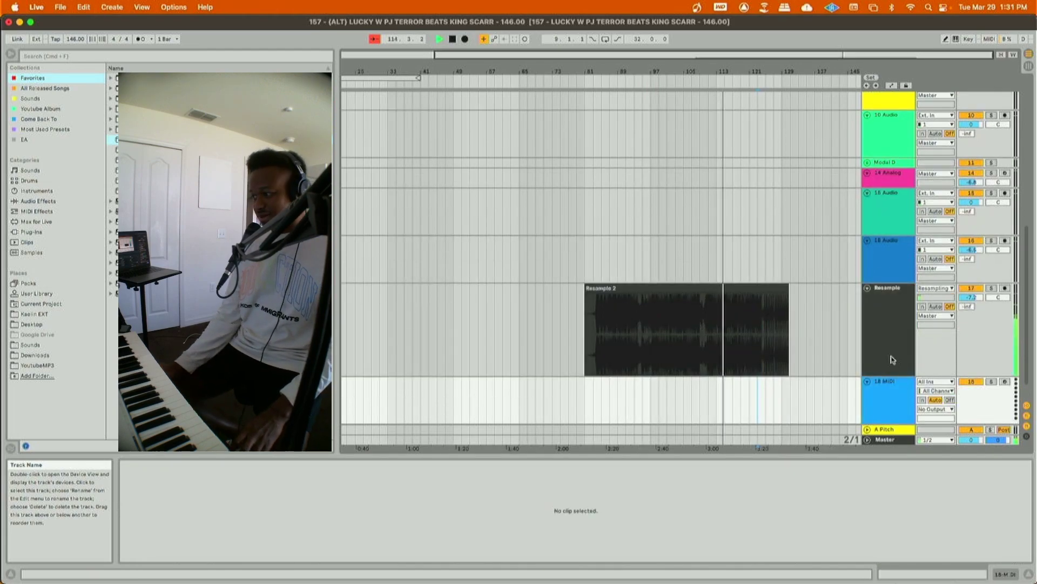
- Audition the reversed Resample clip from bar 111 and try splitting it there
click(717, 323)
drag(598, 56, 743, 107)
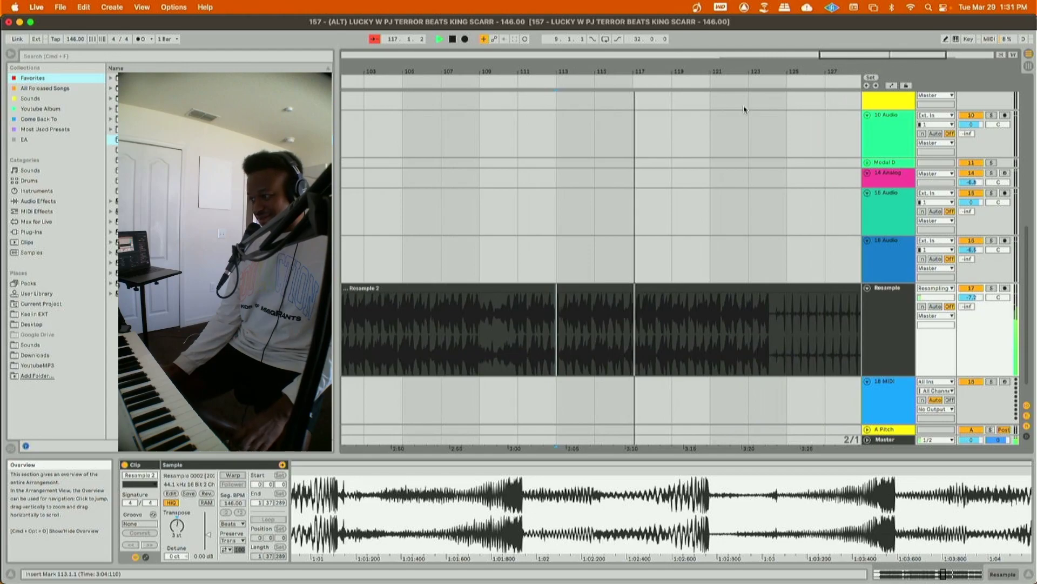
click(519, 308)
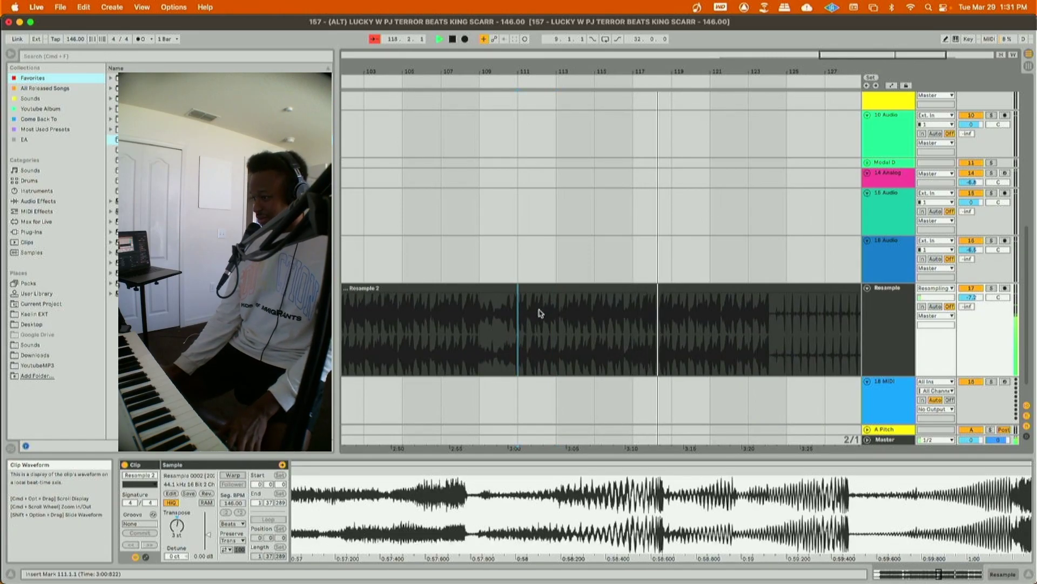
key(space)
key(space)
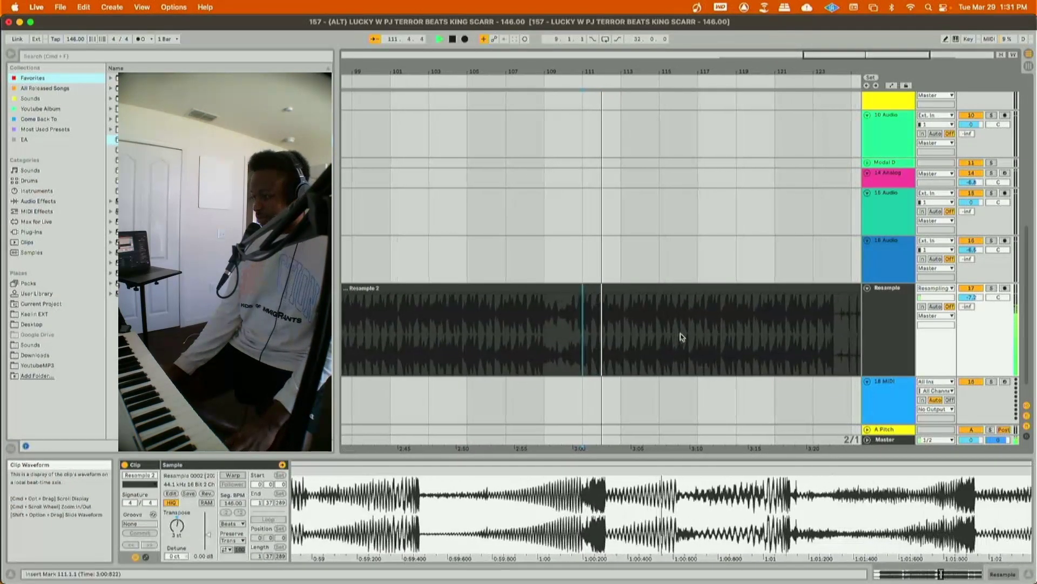
key(super+e)
key(space)
key(super+z)
key(space)
drag(850, 56, 736, 215)
key(space)
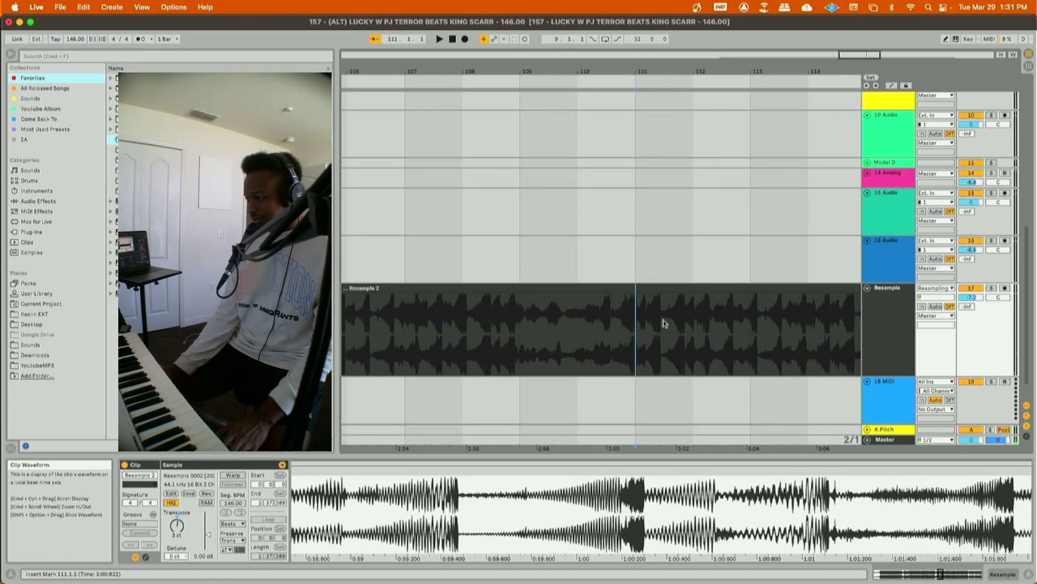
- Turn off the arrangement grid and audition the reversed clip around 111.1.4 to locate a clean cut point
right_click(665, 323)
click(687, 524)
click(661, 323)
key(space)
key(space)
click(565, 327)
key(space)
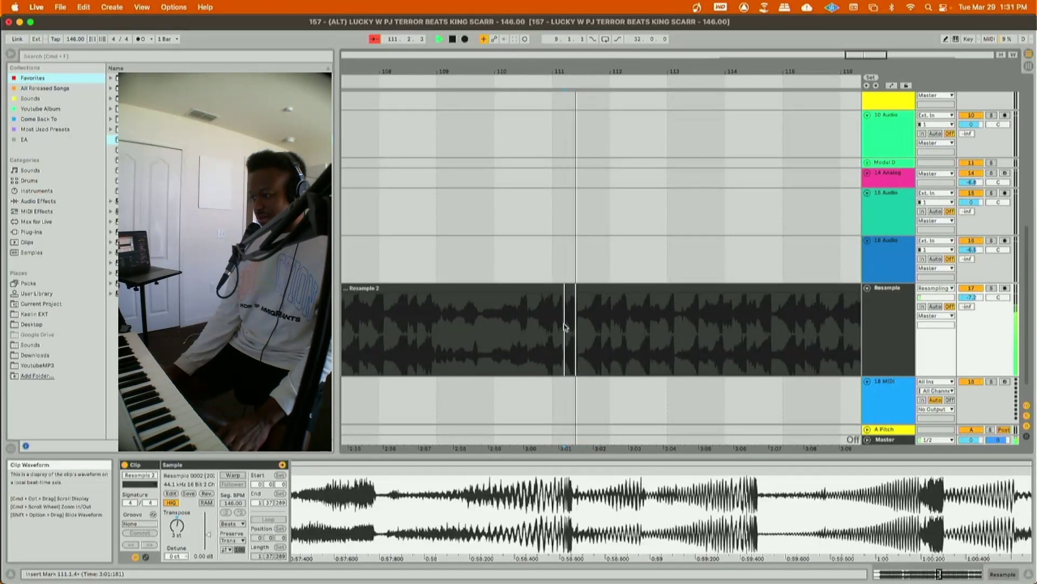
key(space)
- Audition from just after 111.2.2 and split the reversed Resample clip at that point
click(570, 305)
key(space)
key(space)
key(space)
key(space)
key(space)
key(Down)
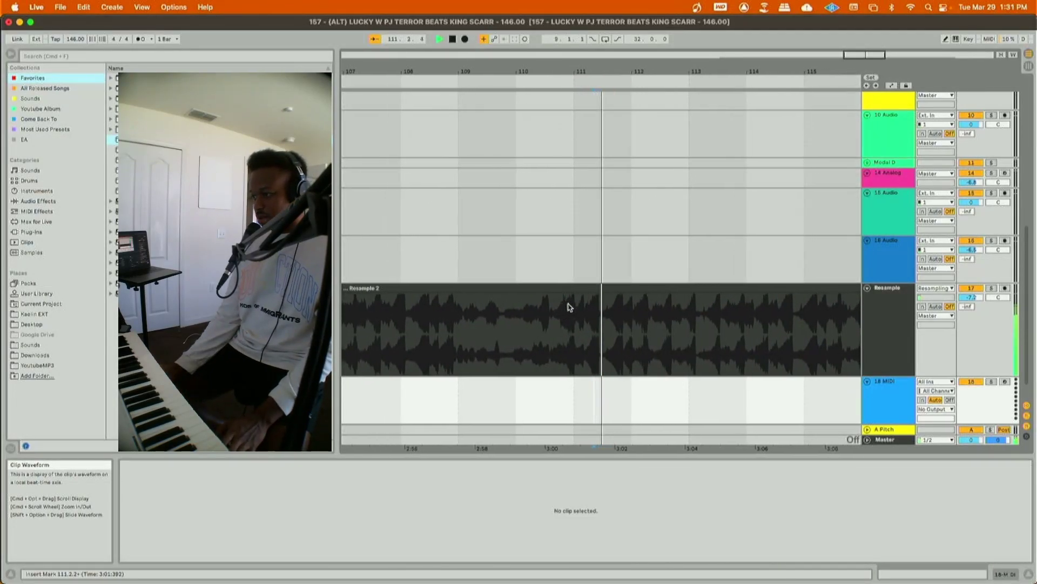
key(Up)
key(super+e)
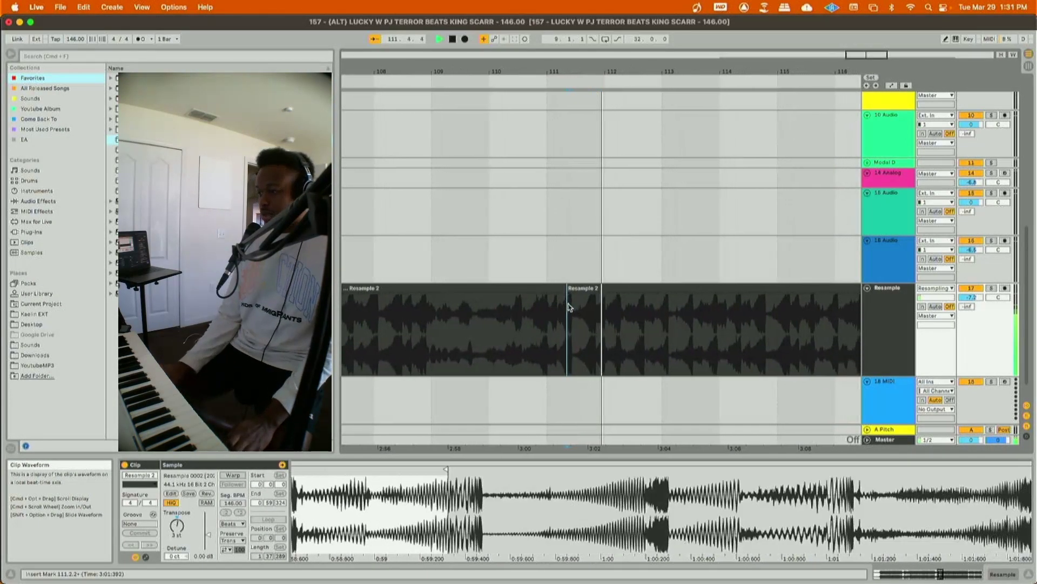
- Split the reversed Resample clip again just after 124.1.3 and select the section between the two cuts
key(minus)
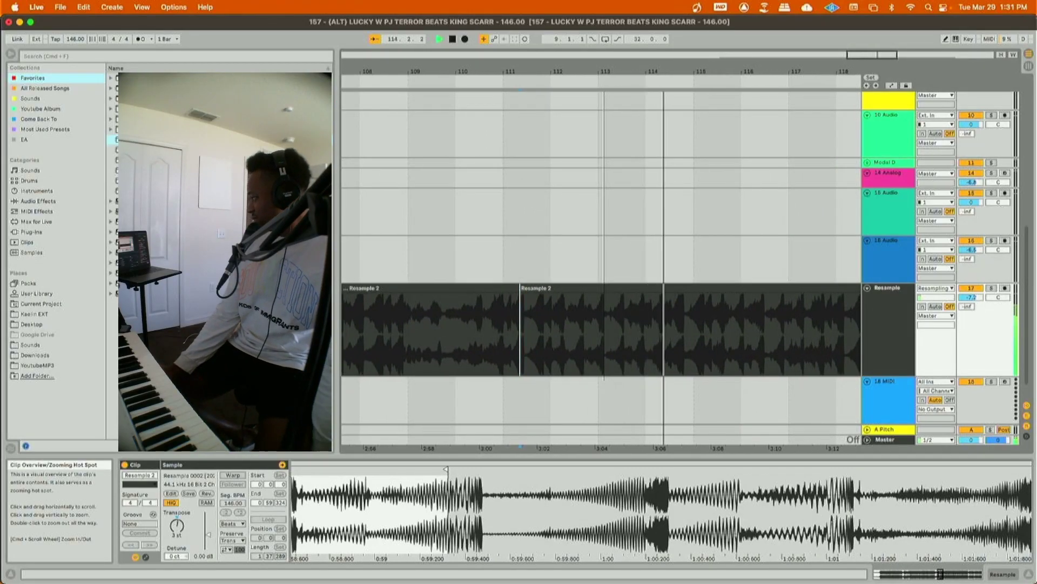
key(minus)
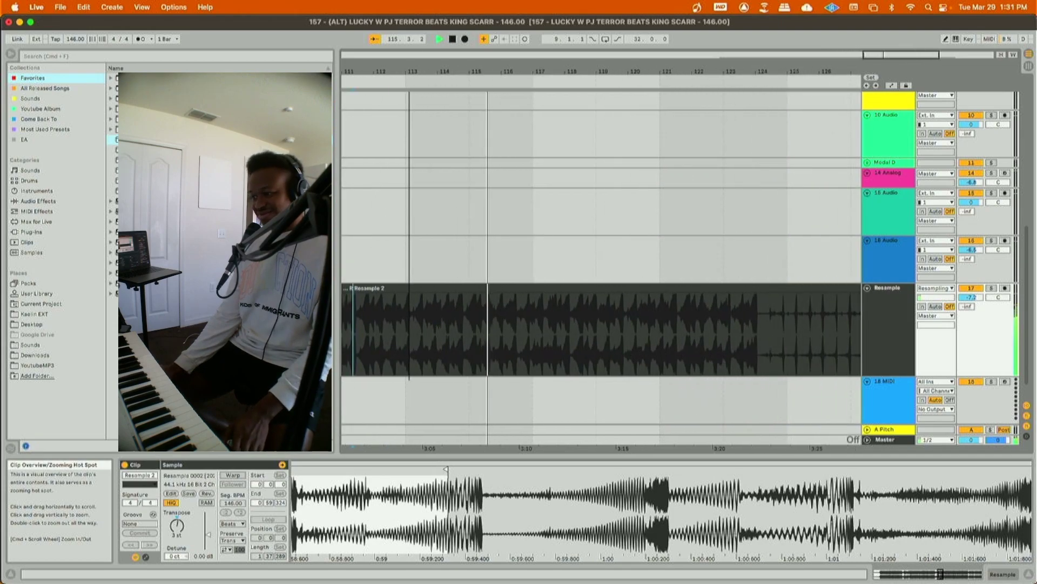
click(825, 336)
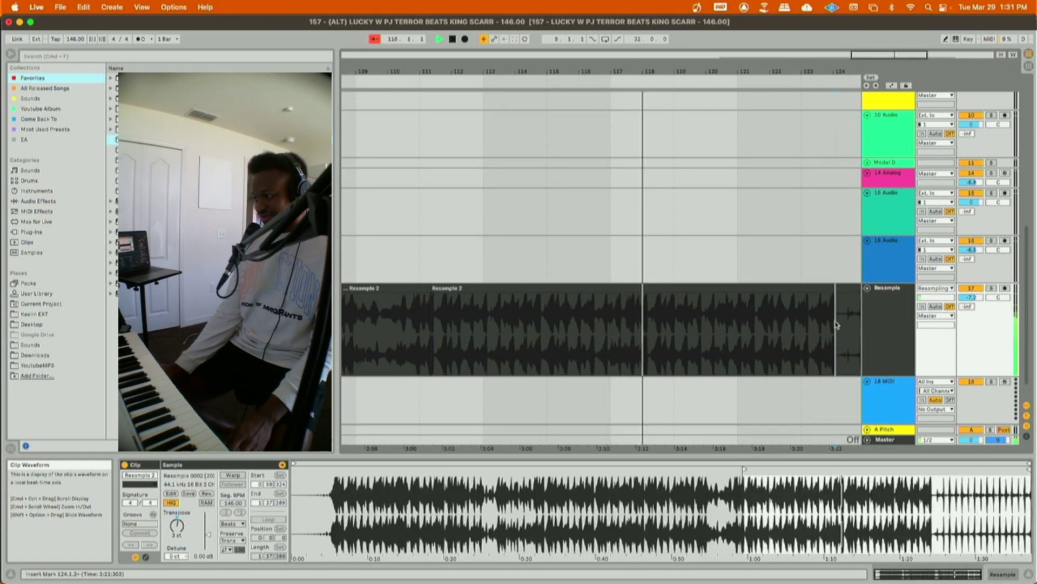
click(817, 319)
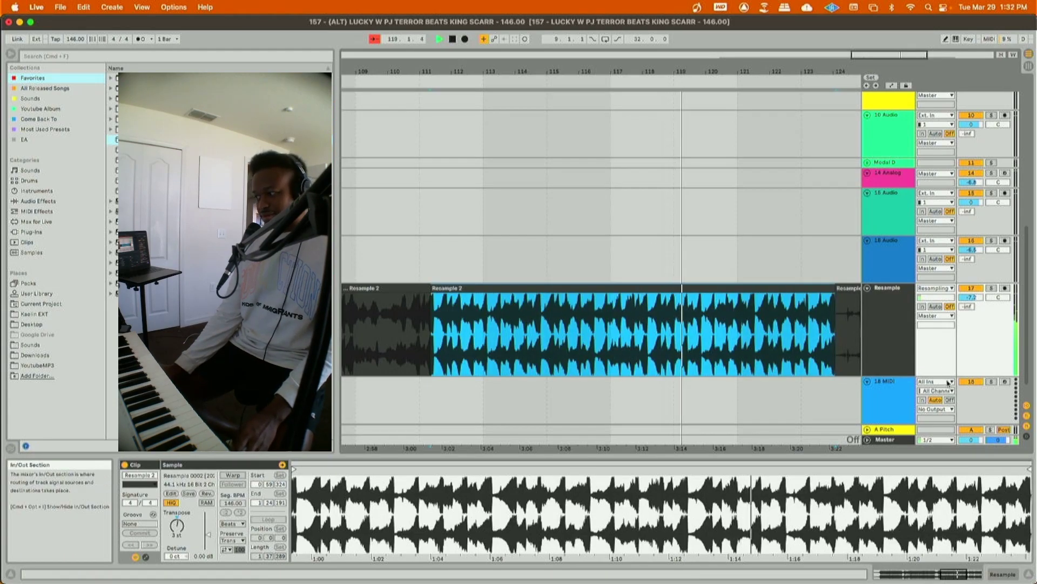
- Load the selected Resample section into Simpler on the new MIDI track and crop the sample to that section
click(901, 397)
double_click(885, 391)
drag(532, 284, 539, 540)
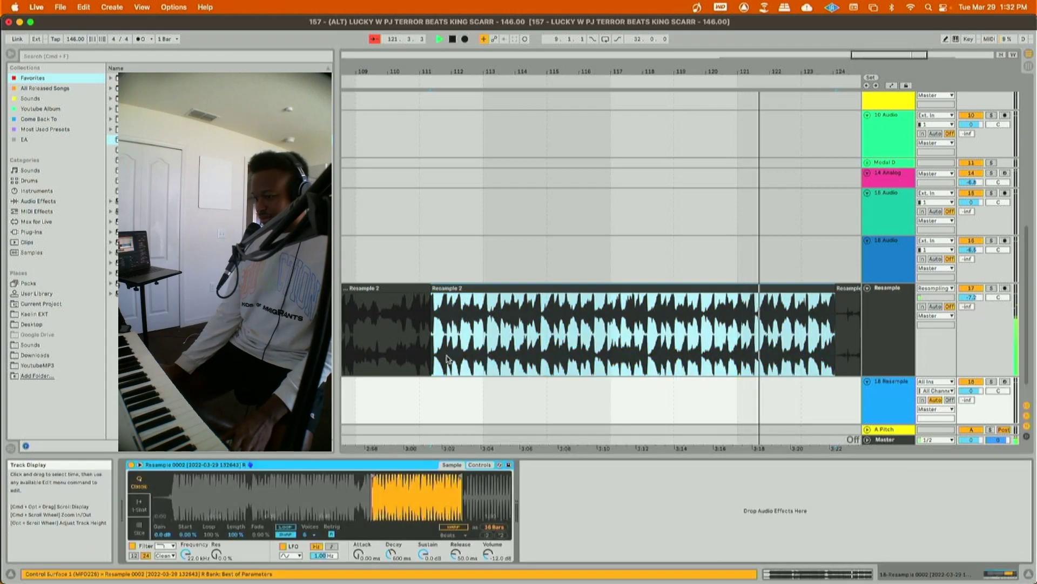
right_click(389, 497)
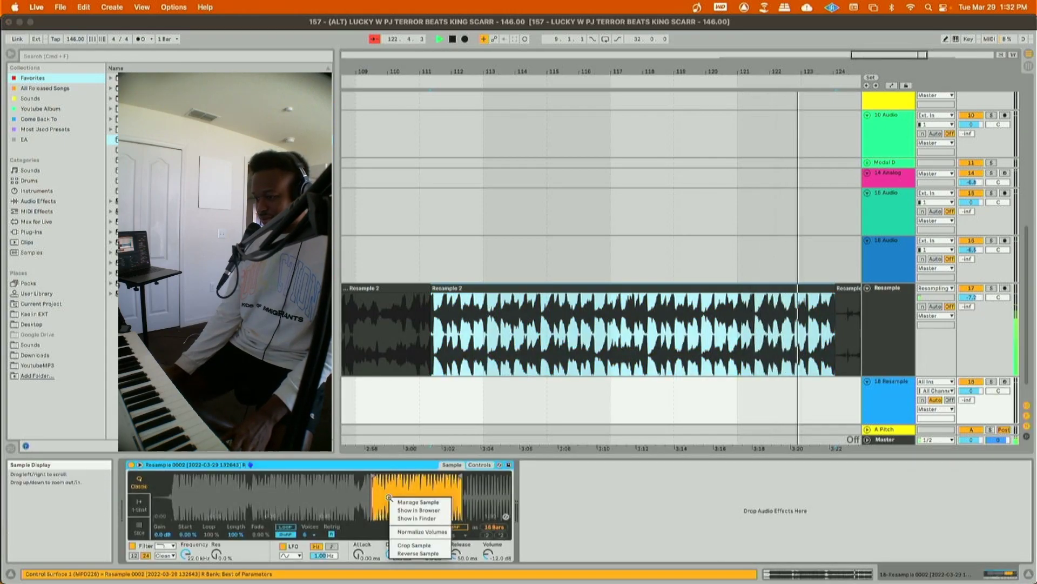
click(413, 545)
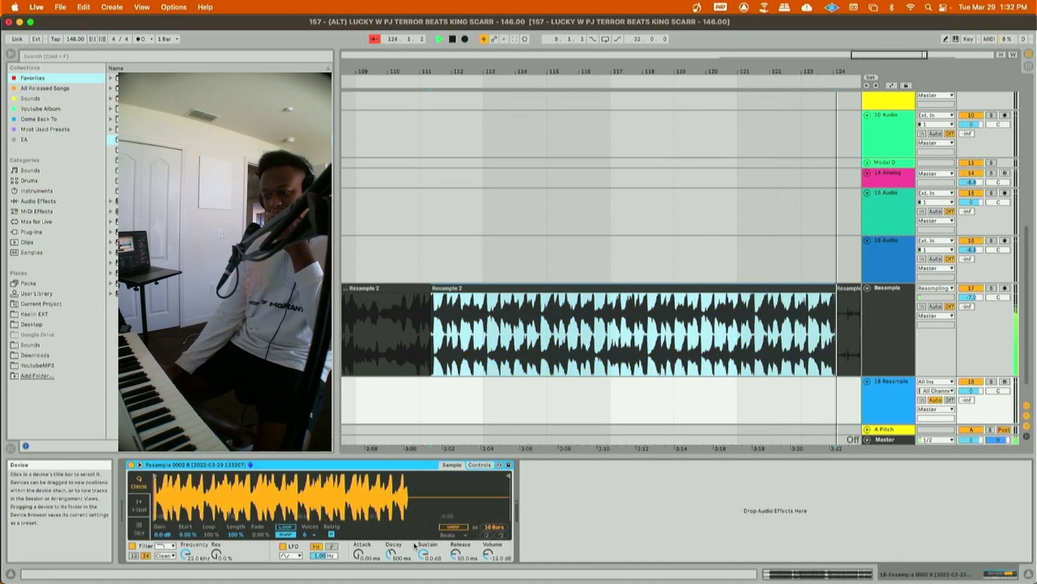
- Delete the remaining reversed clips from the Resample track
double_click(902, 53)
drag(840, 309, 528, 262)
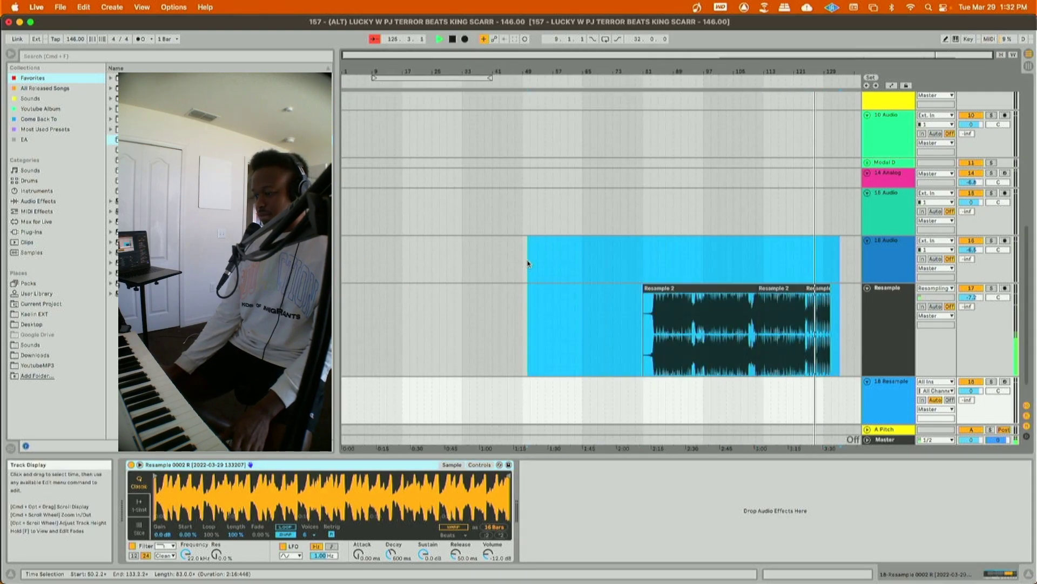
key(Delete)
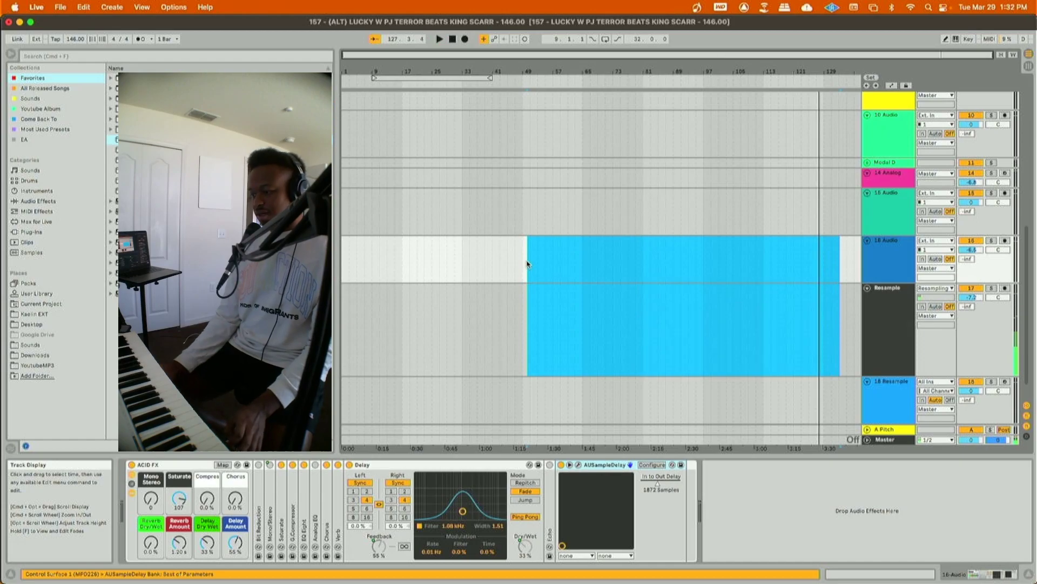
- Arm the 18 Resample track, set Simpler to Slice mode with +3 st transpose, and slice the sample by Region into 64 regions
click(1005, 382)
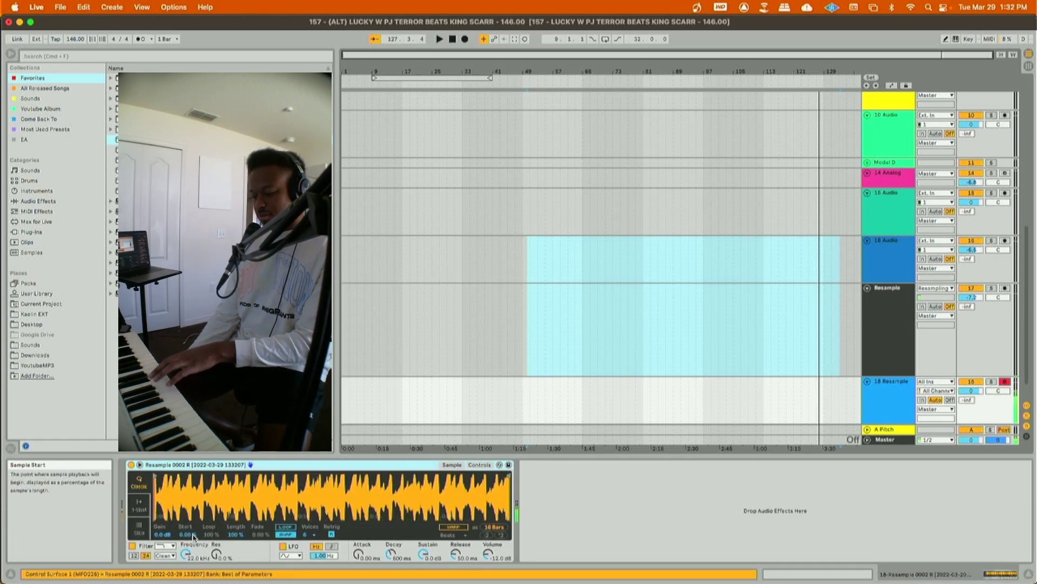
click(142, 530)
click(222, 534)
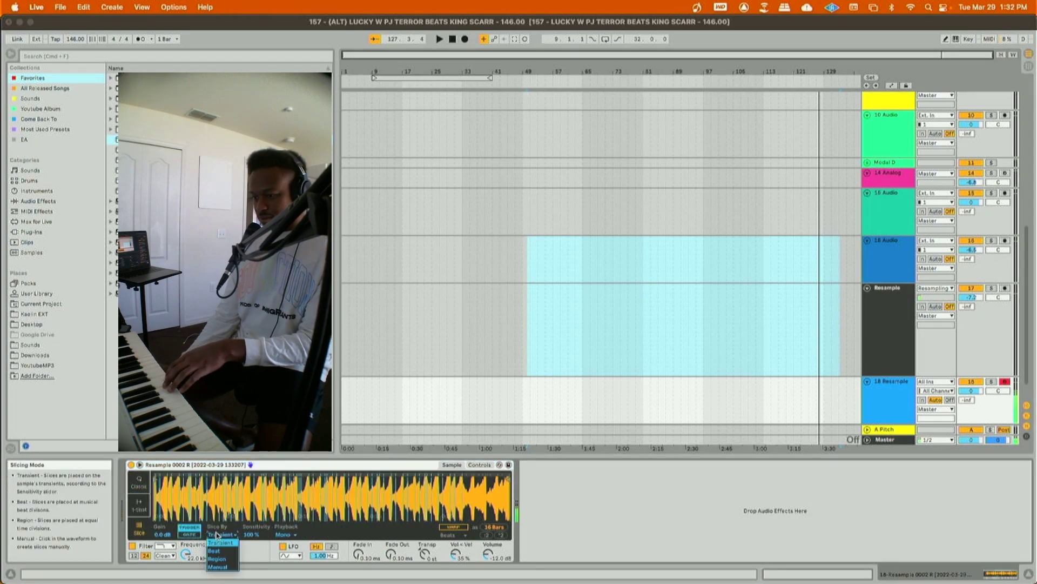
click(216, 551)
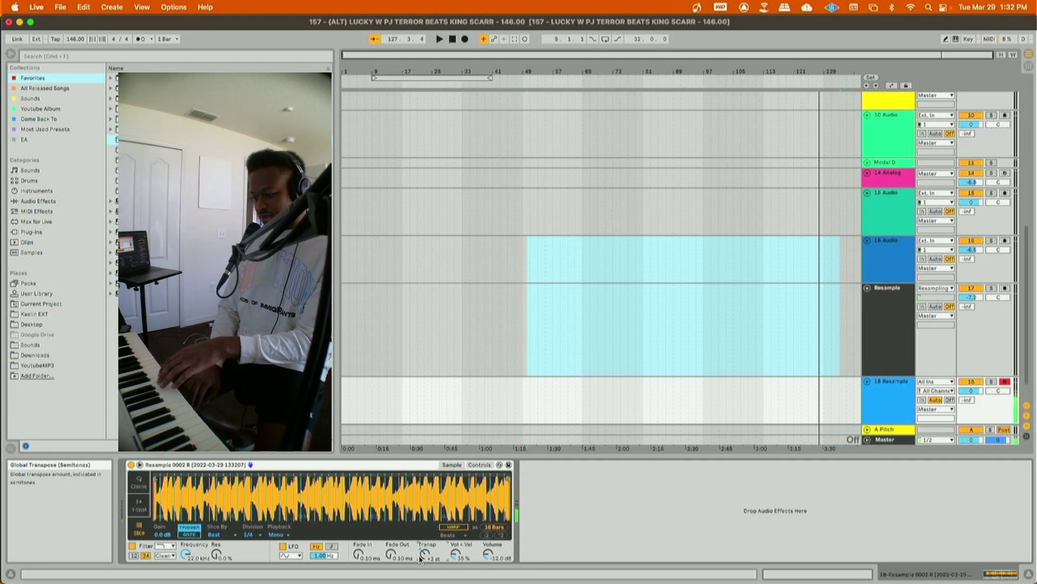
click(216, 535)
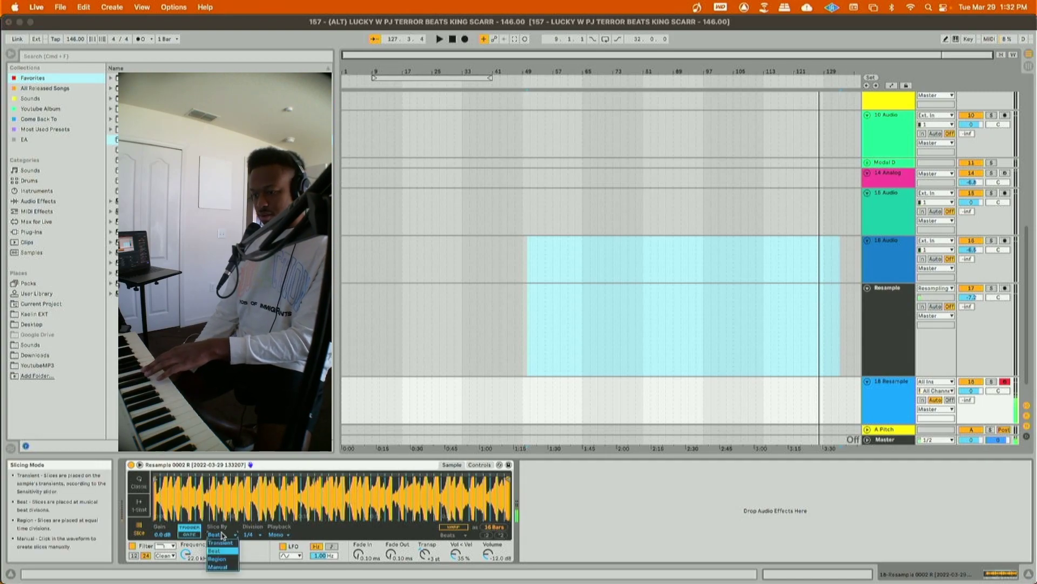
click(219, 560)
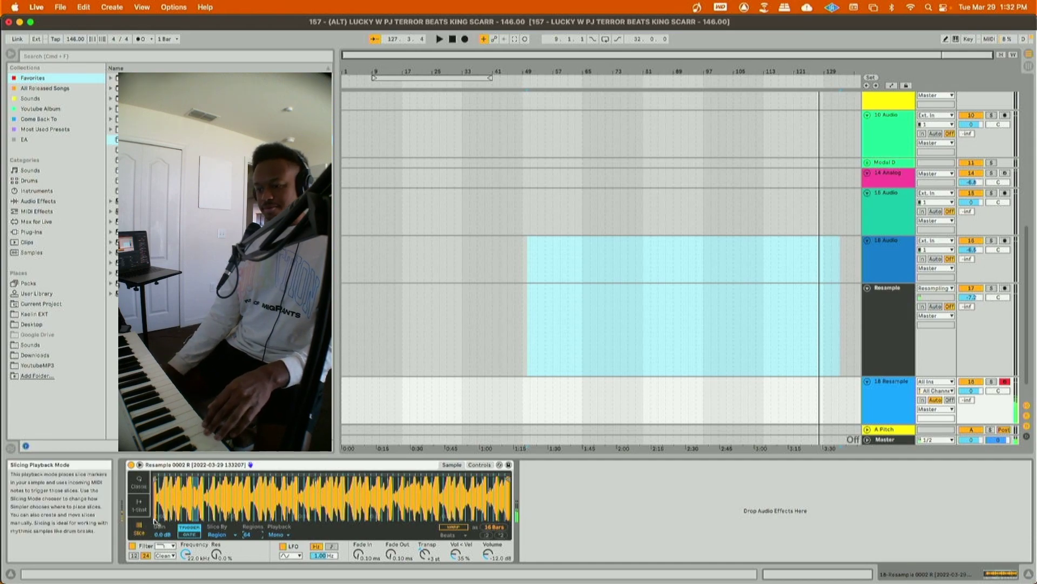
- Keep Simpler in Slice mode and shift the sample's start marker later, to the onset of the first sound
click(139, 505)
click(139, 528)
mouse_move(159, 495)
mouse_down()
mouse_move(159, 540)
mouse_move(159, 483)
mouse_move(216, 482)
mouse_up()
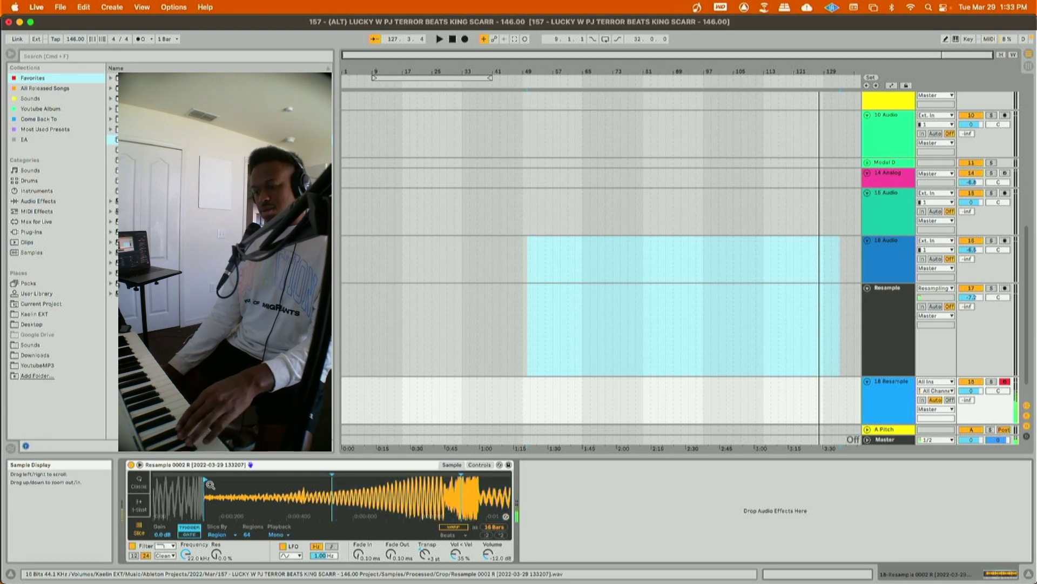
mouse_move(205, 479)
mouse_down()
mouse_move(181, 480)
mouse_move(251, 479)
mouse_up()
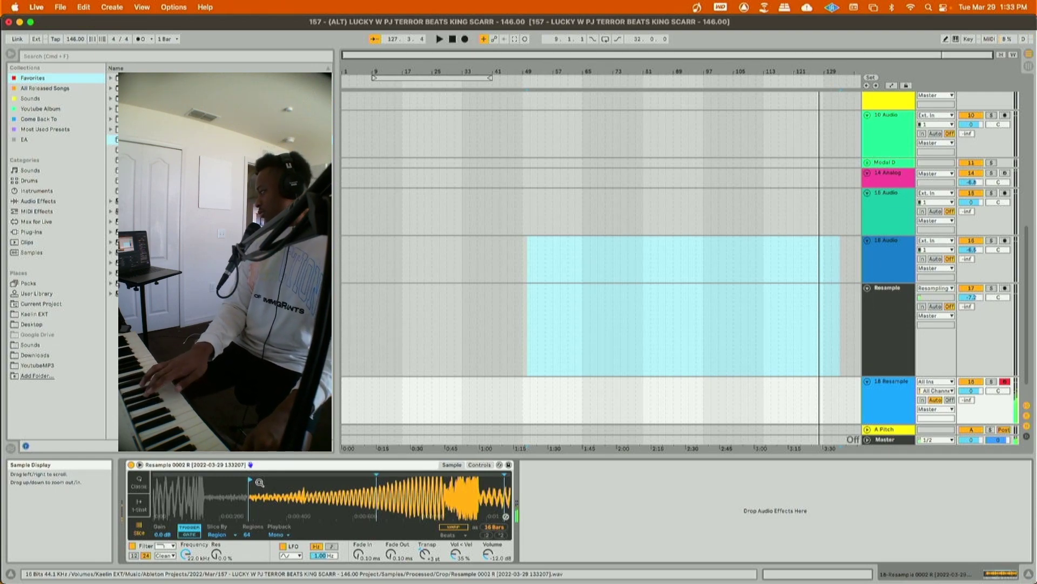
- Start playback briefly, stop it, and return the song position to 1.1.1
key(space)
key(space)
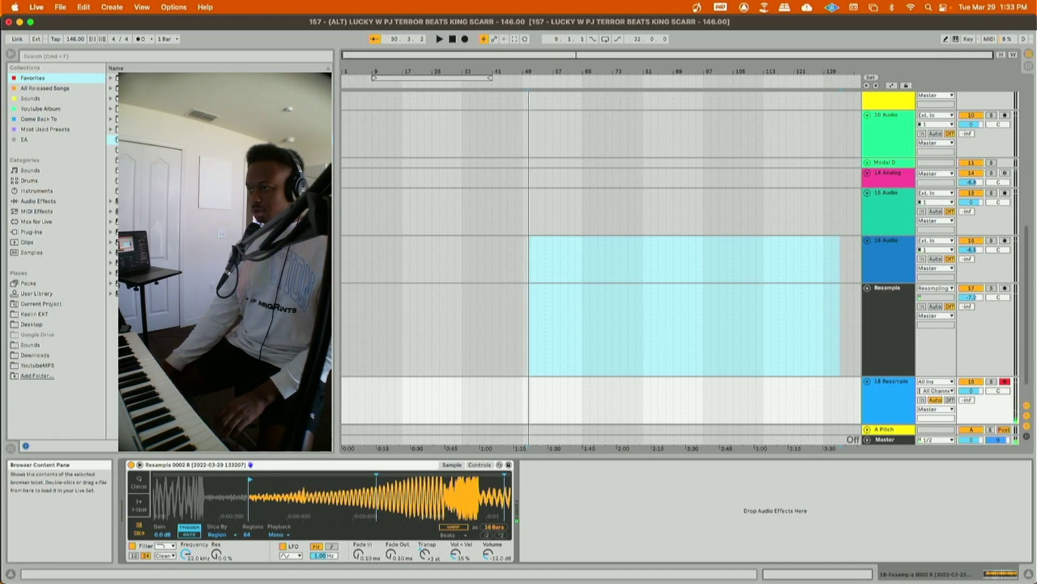
click(453, 39)
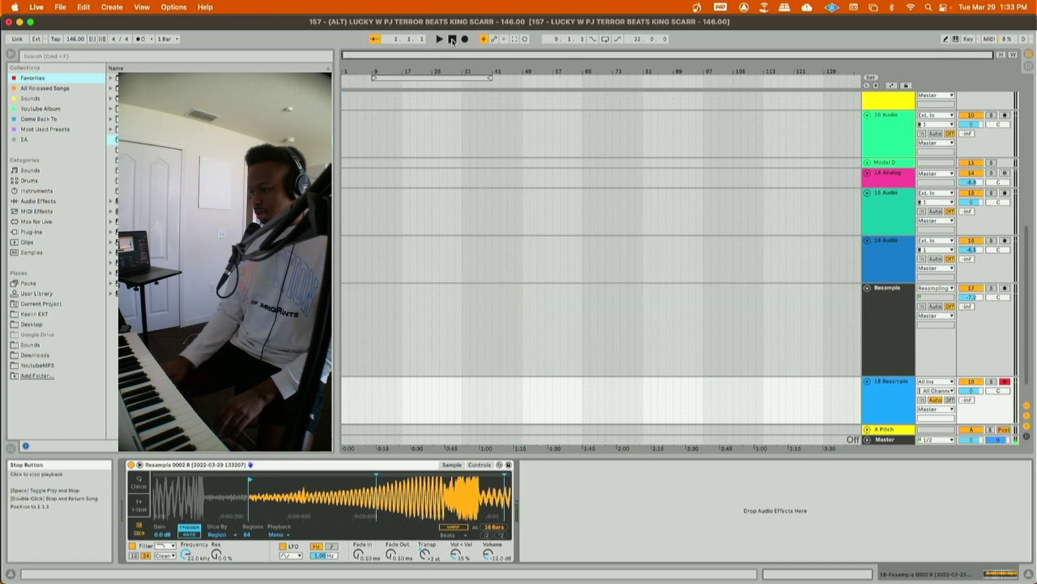
- Delete the automation of the low and high band switches in the Master track's EQ Three
click(899, 442)
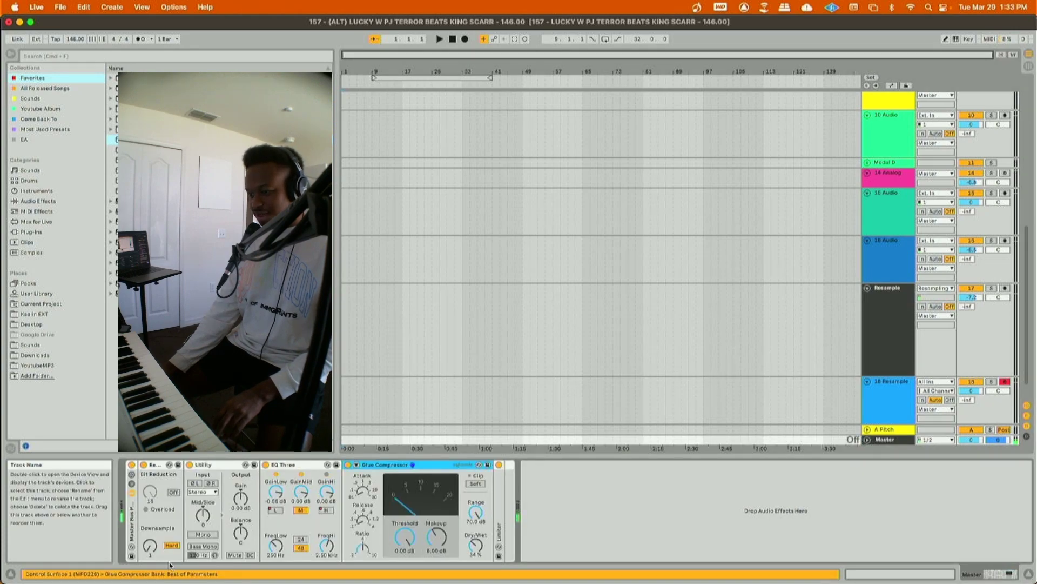
right_click(279, 507)
click(314, 405)
right_click(332, 508)
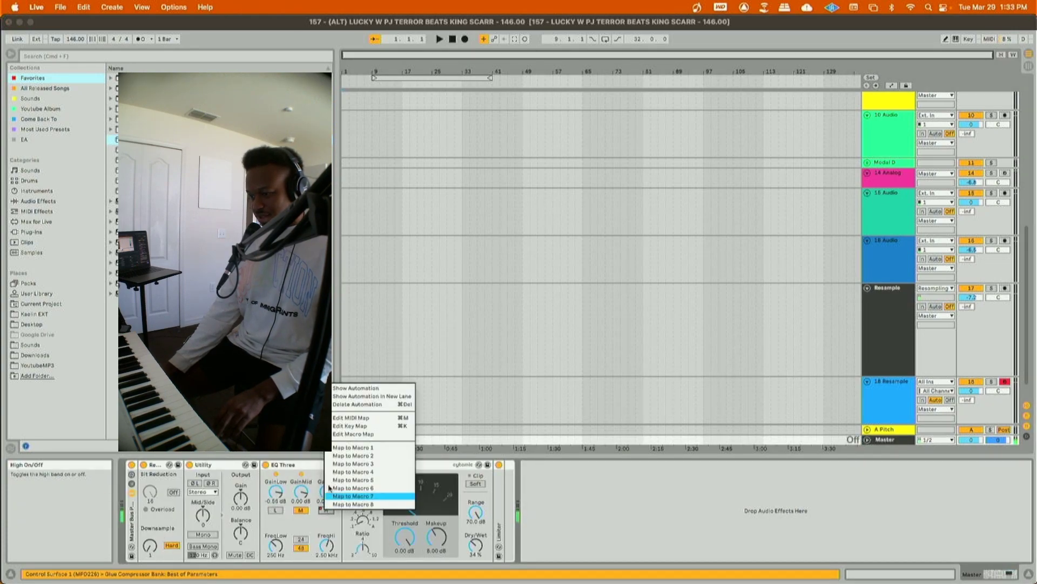
click(363, 405)
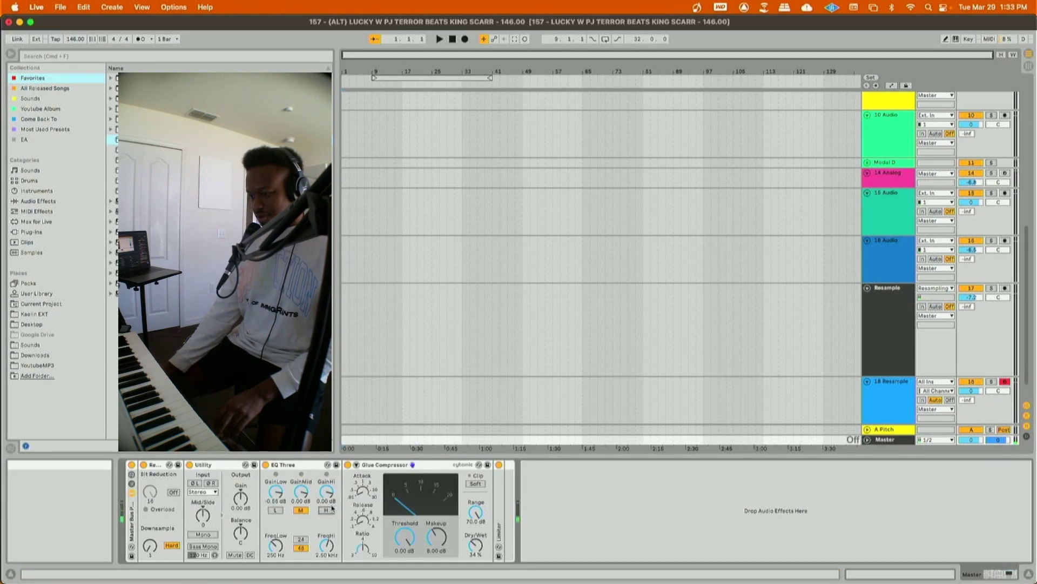
- Switch off EQ Three on the Master track and collapse the Redux and Utility devices
click(265, 465)
double_click(155, 465)
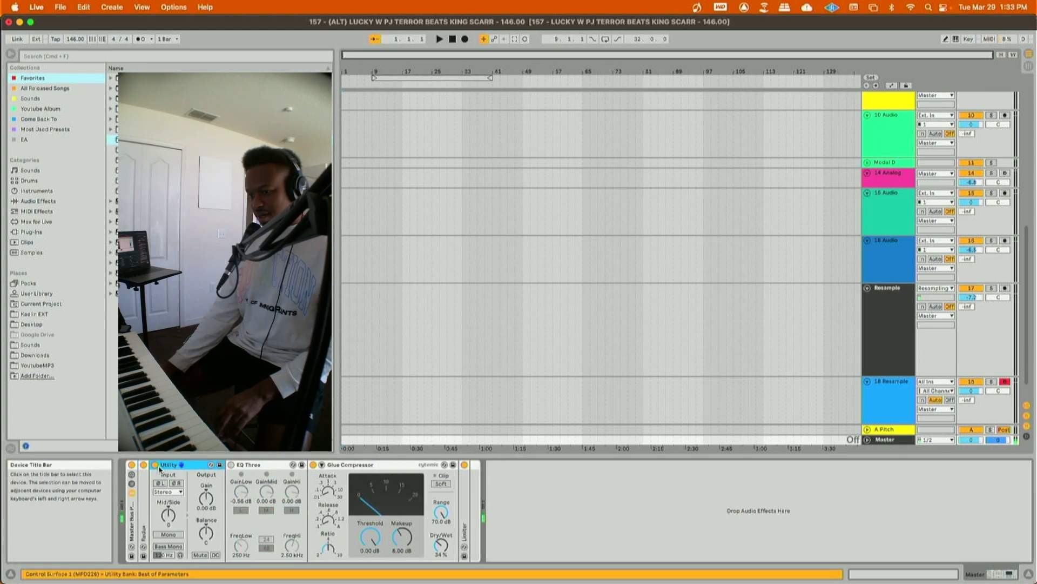
double_click(162, 464)
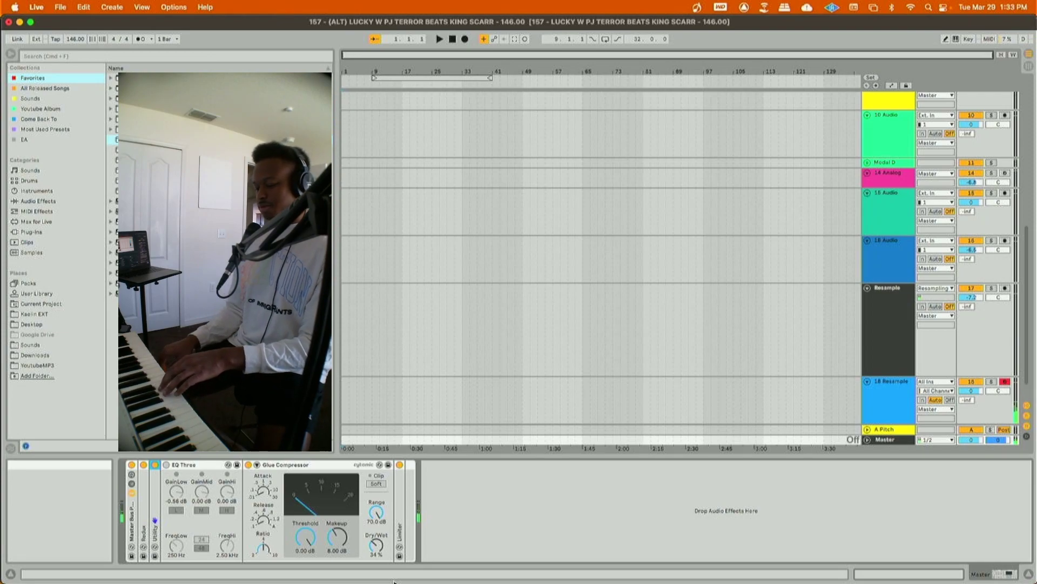
- Set Simpler's transpose on the 18 Resample track to +8 st
click(883, 390)
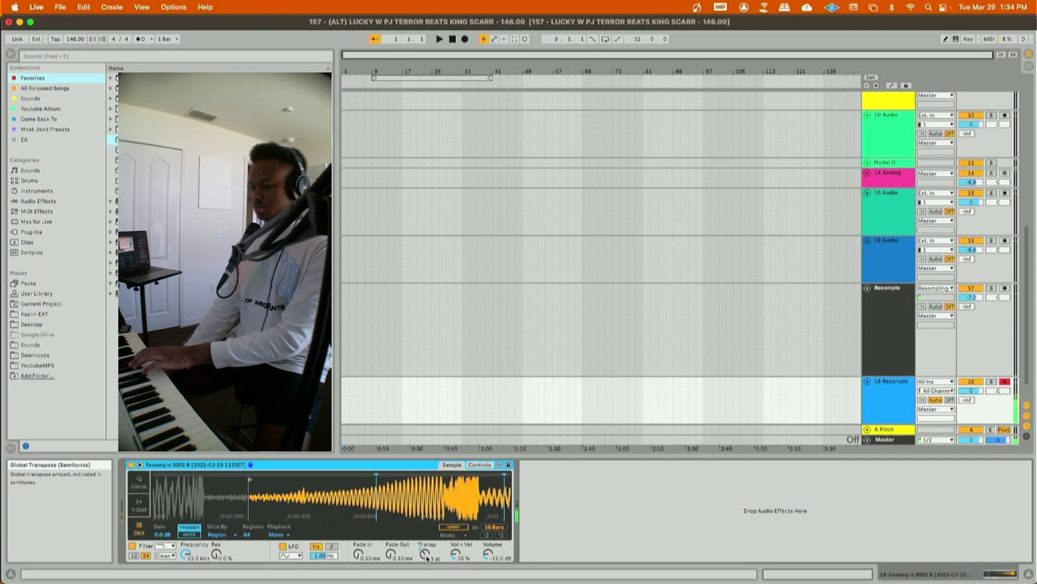
drag(426, 556, 426, 543)
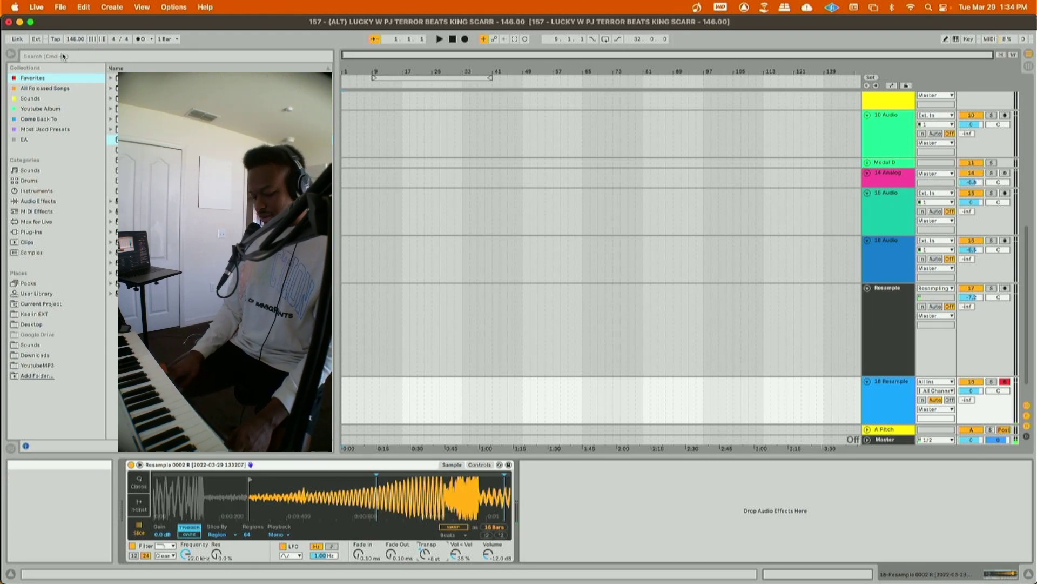
- Tap a rough tempo, turn on the metronome, and set the project tempo to 84 BPM
key(t)
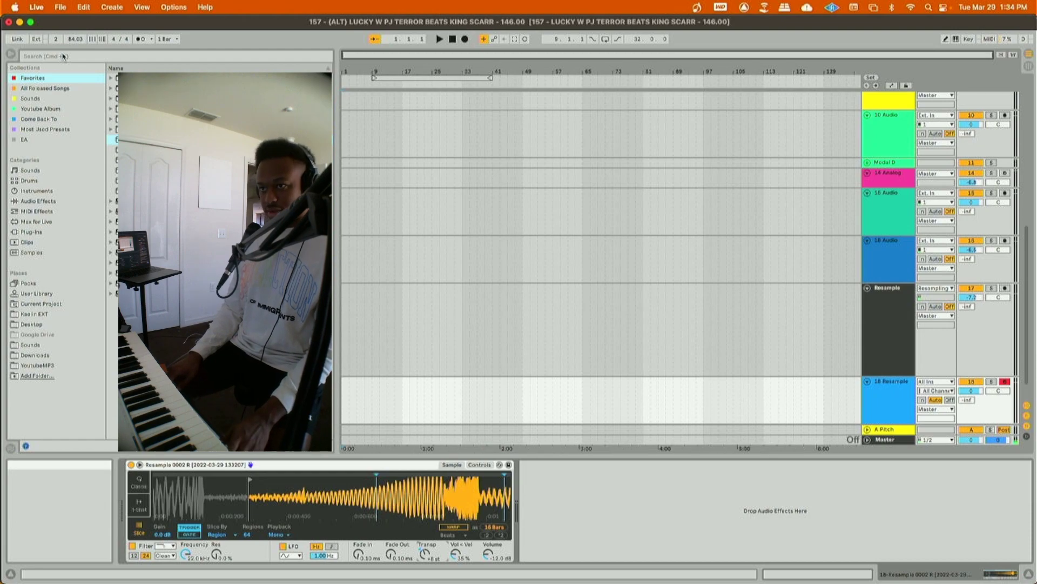
key(t)
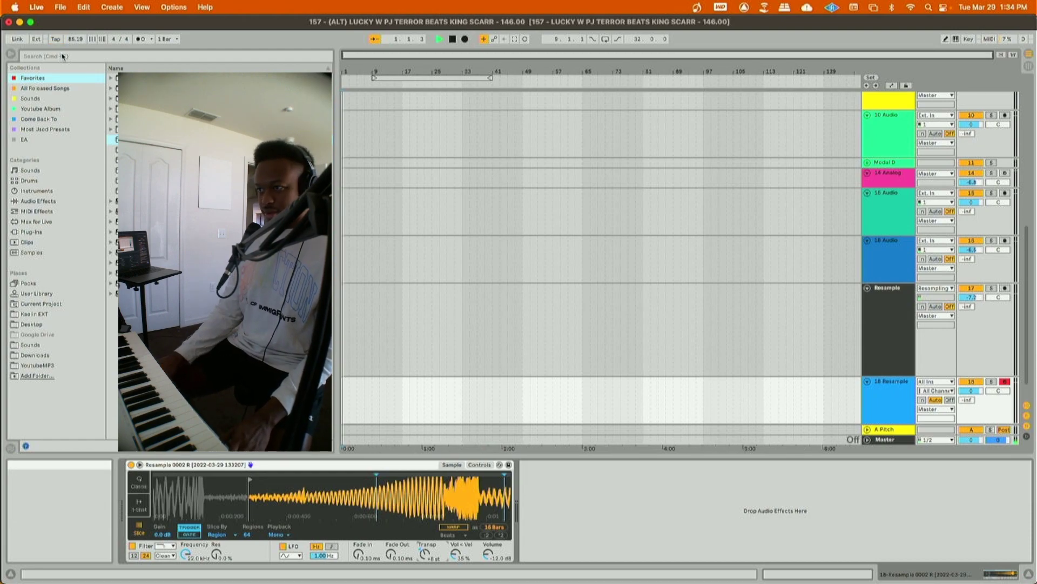
drag(351, 71, 351, 162)
click(141, 39)
click(76, 39)
text(84)
key(Return)
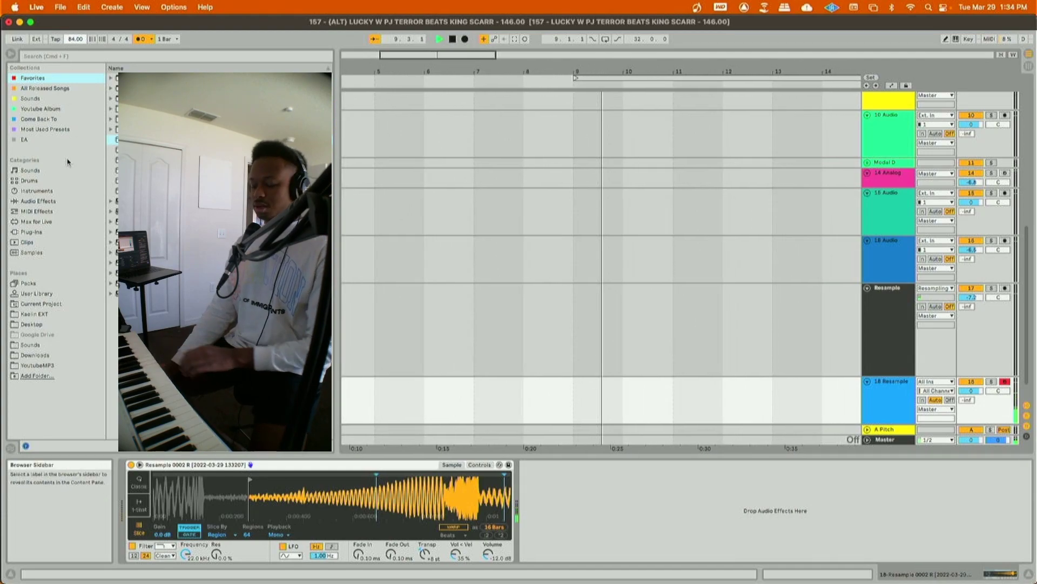
- Stop playback and turn on warping in Simpler with the Complex warp mode
key(space)
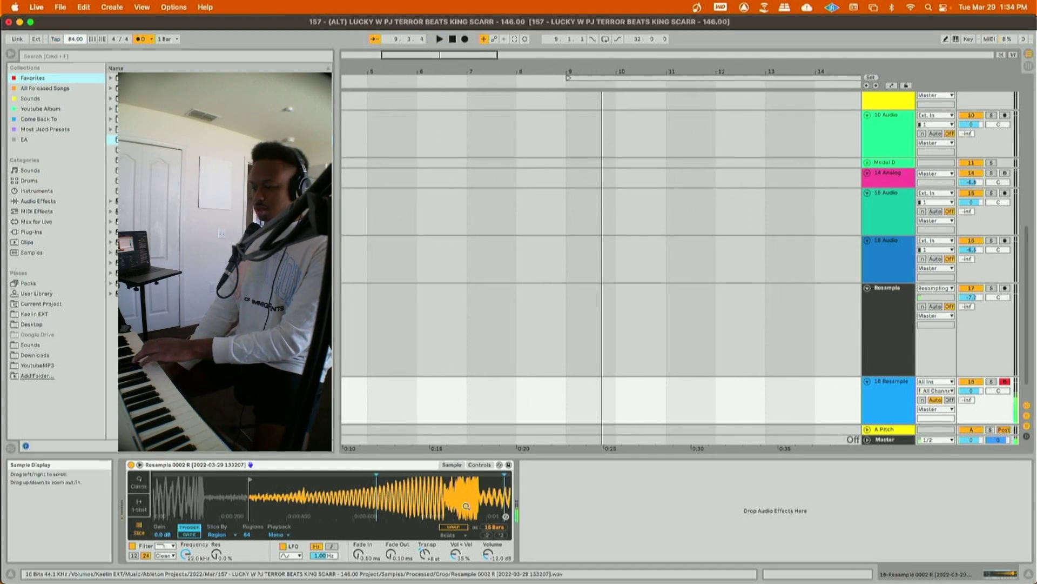
click(460, 528)
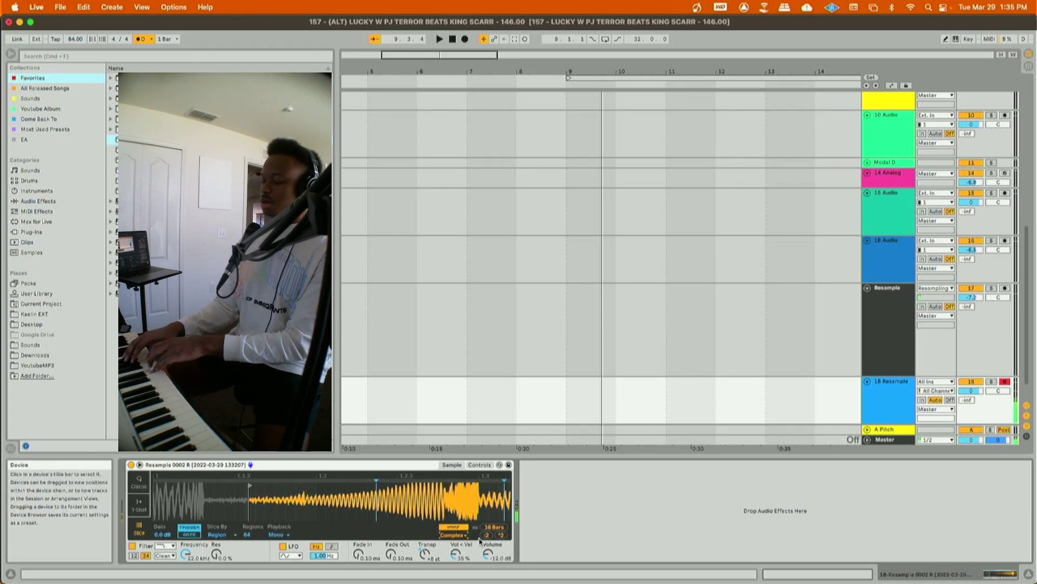
- Set a fixed grid of 2 Bars and loop the first two bars on the 18 Resample track
key(Home)
key(space)
right_click(446, 330)
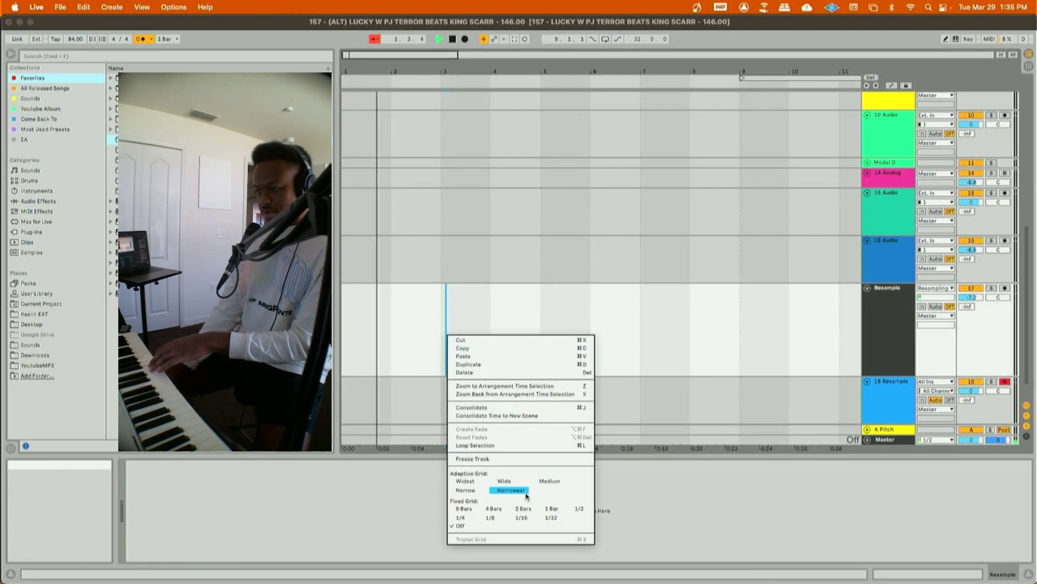
click(513, 510)
drag(444, 415, 352, 411)
right_click(352, 411)
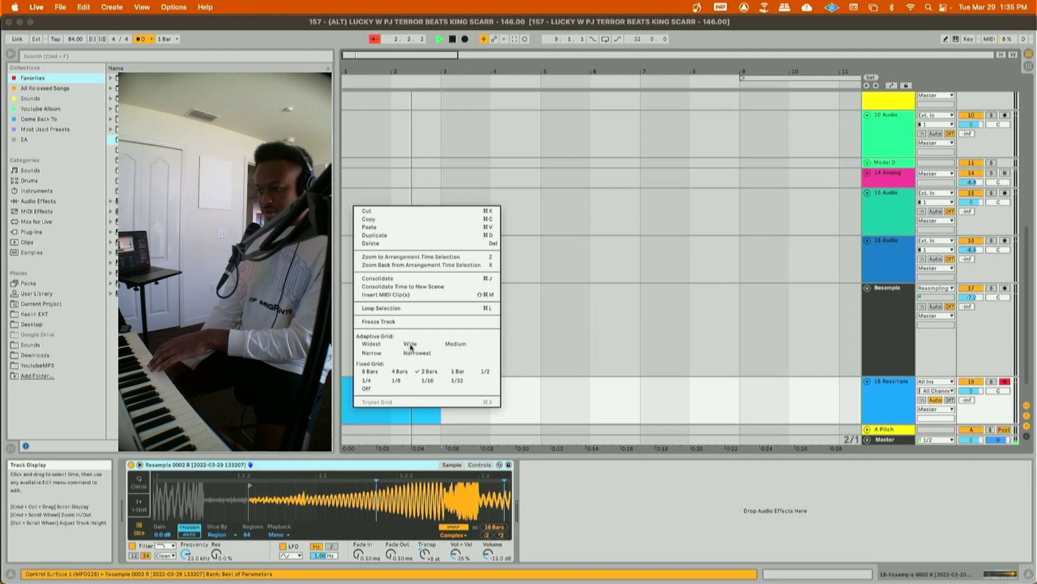
click(393, 310)
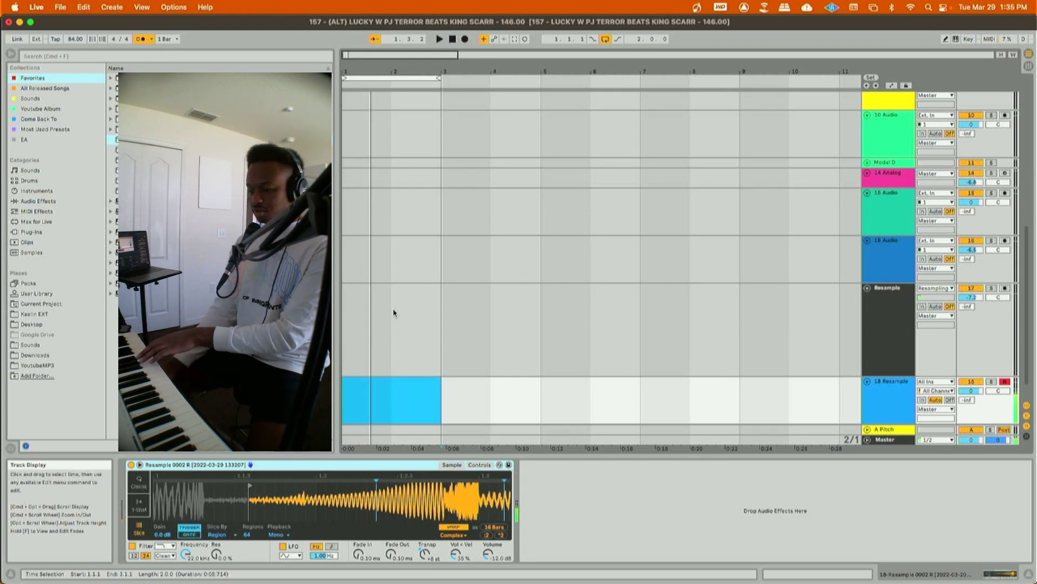
- Set Simpler's Fade Out to 2.00 s and capture the played slice pattern as a MIDI clip on the 18 Resample track
drag(390, 556, 389, 554)
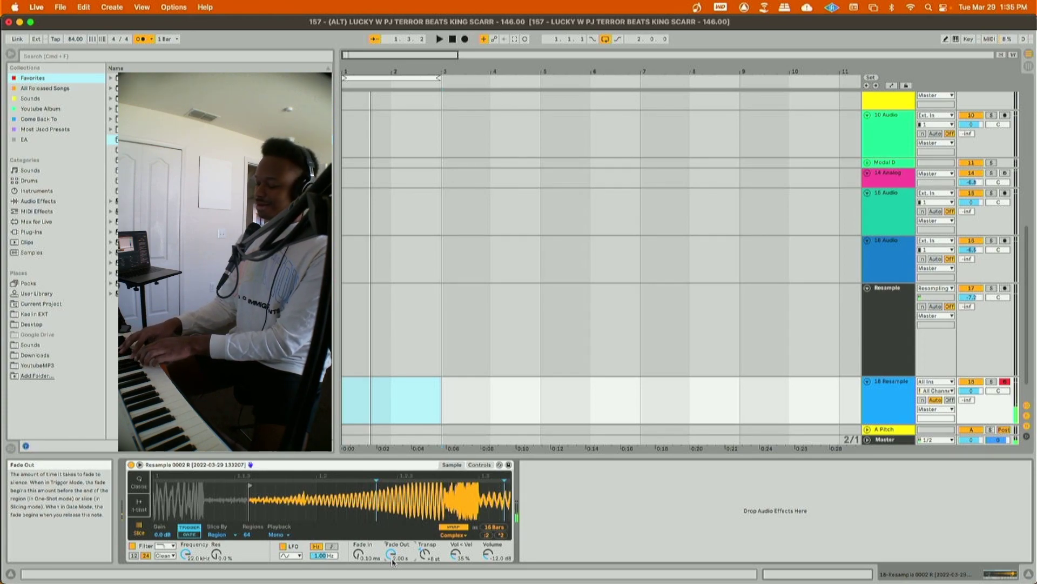
key(space)
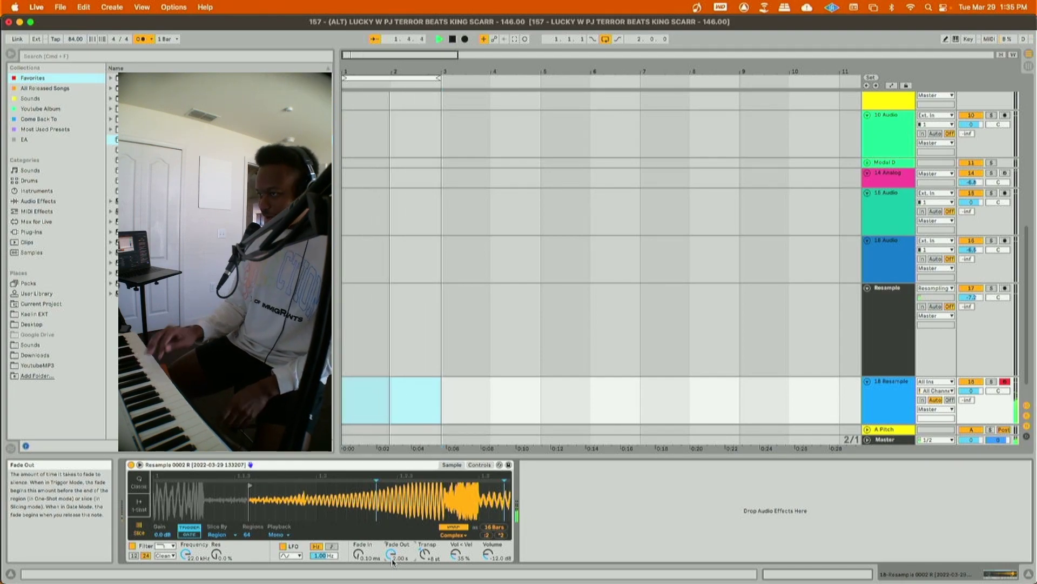
click(514, 39)
- Extend the captured MIDI clip on the 18 Resample track so it runs up to bar 4
click(371, 382)
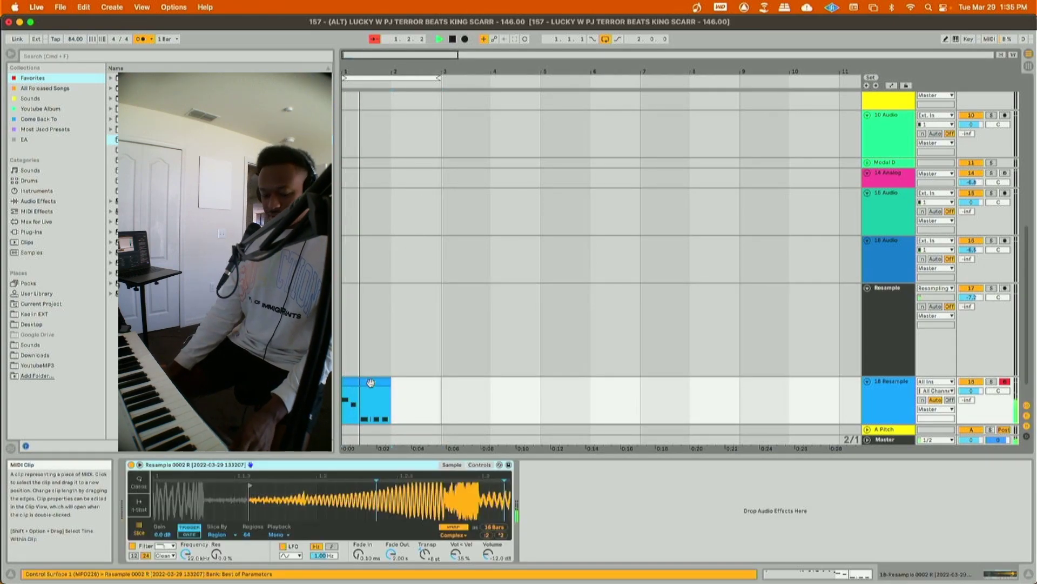
drag(372, 383, 412, 384)
click(441, 410)
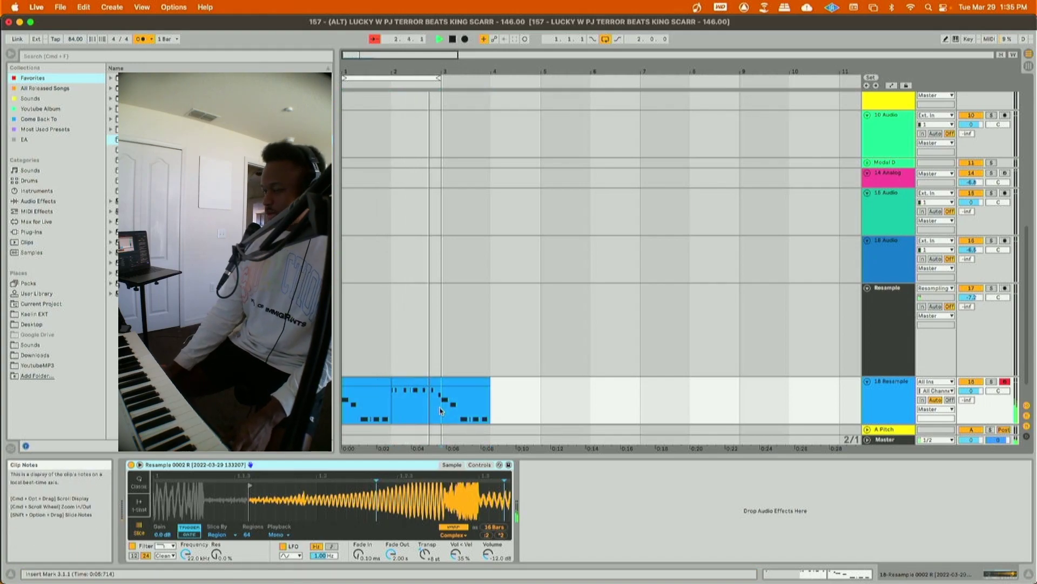
- Turn off the metronome and lower the filter frequency in Simpler
click(141, 41)
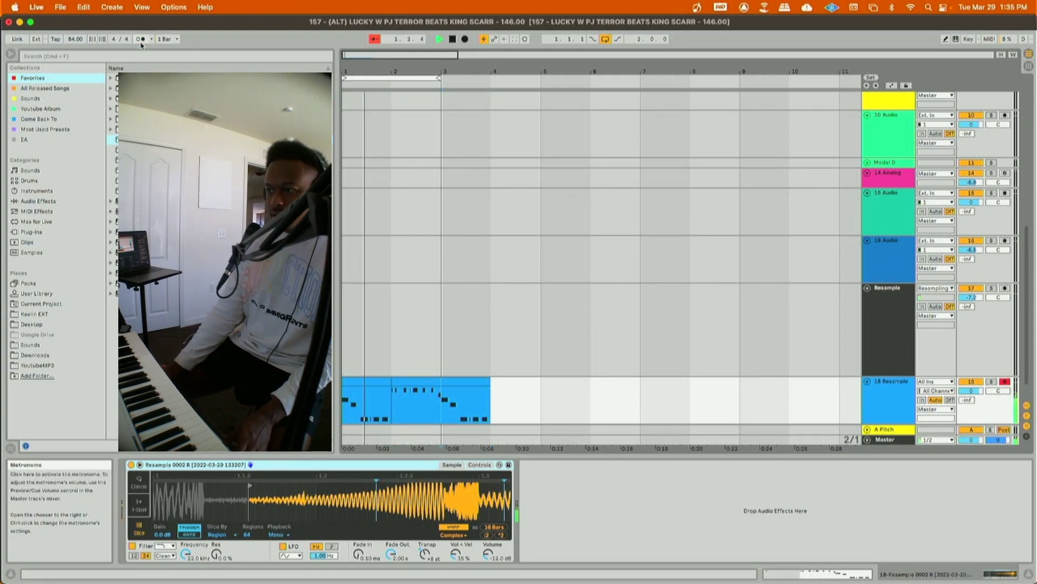
drag(182, 559, 183, 582)
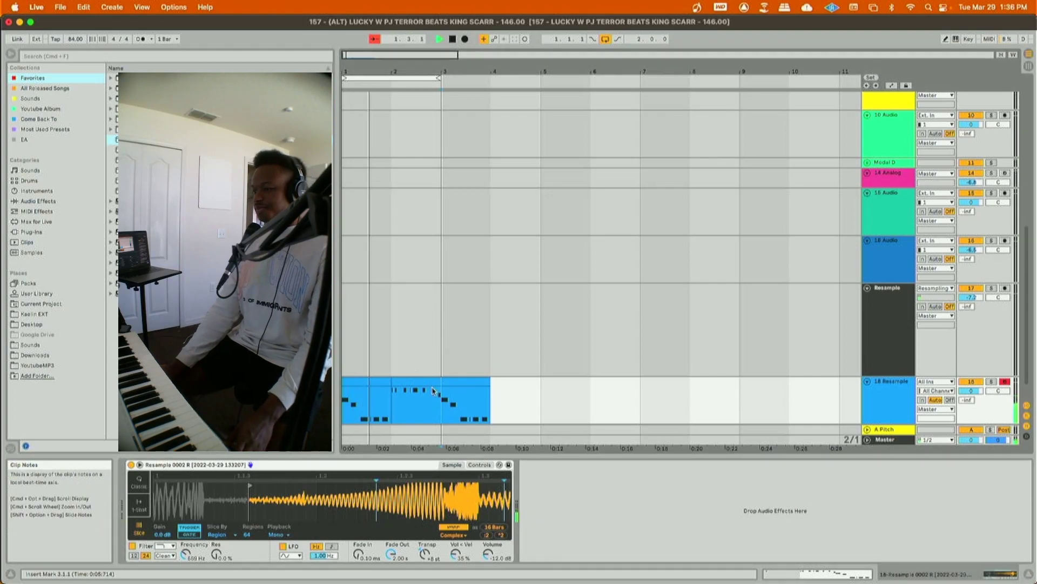
- Turn the metronome back on and disable Noise in the Echo device on the 5 ODGV track
scroll(921, 188, up, 10)
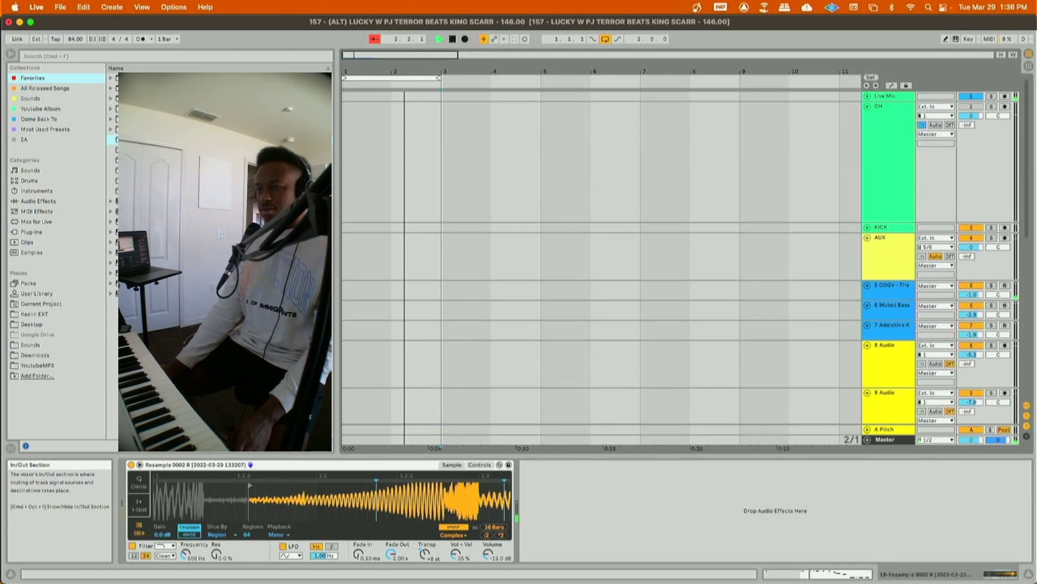
click(152, 40)
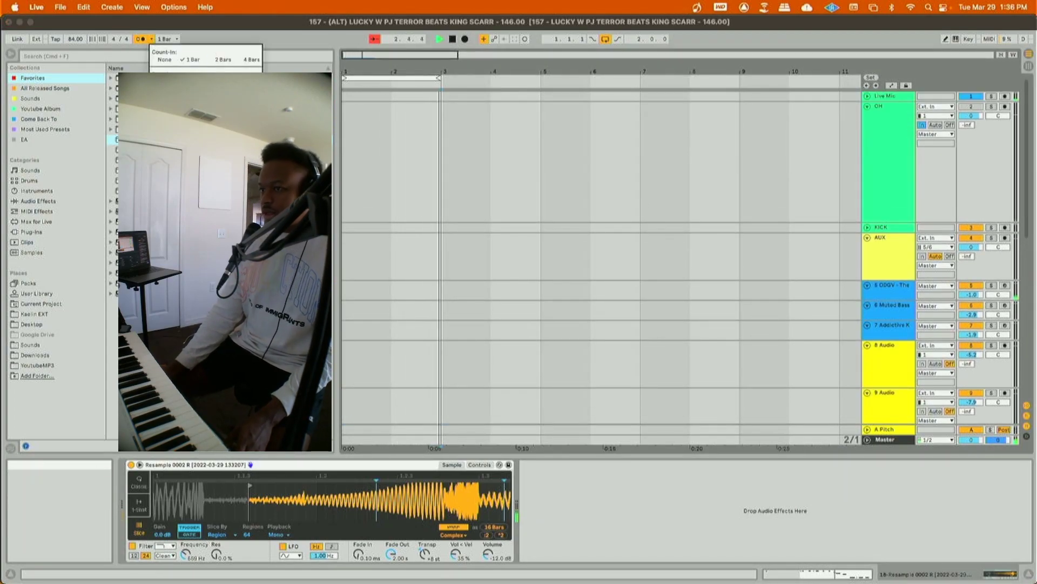
click(866, 292)
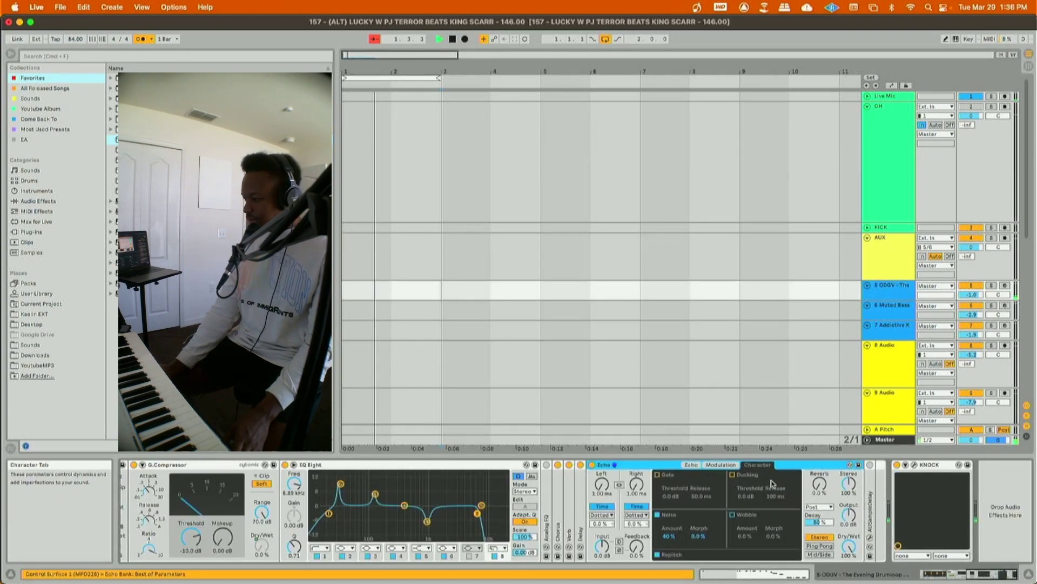
click(658, 515)
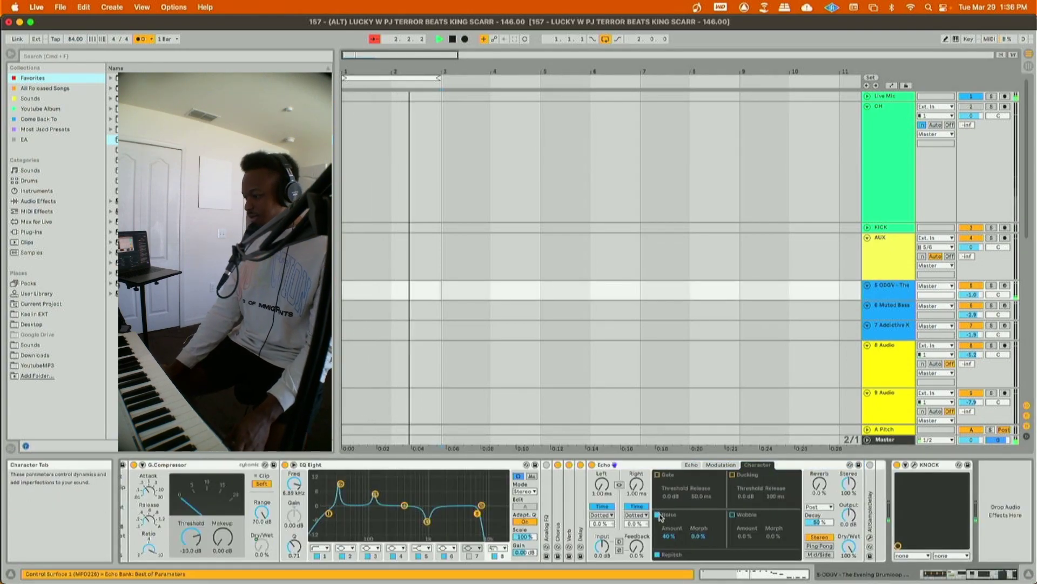
scroll(481, 346, down, 15)
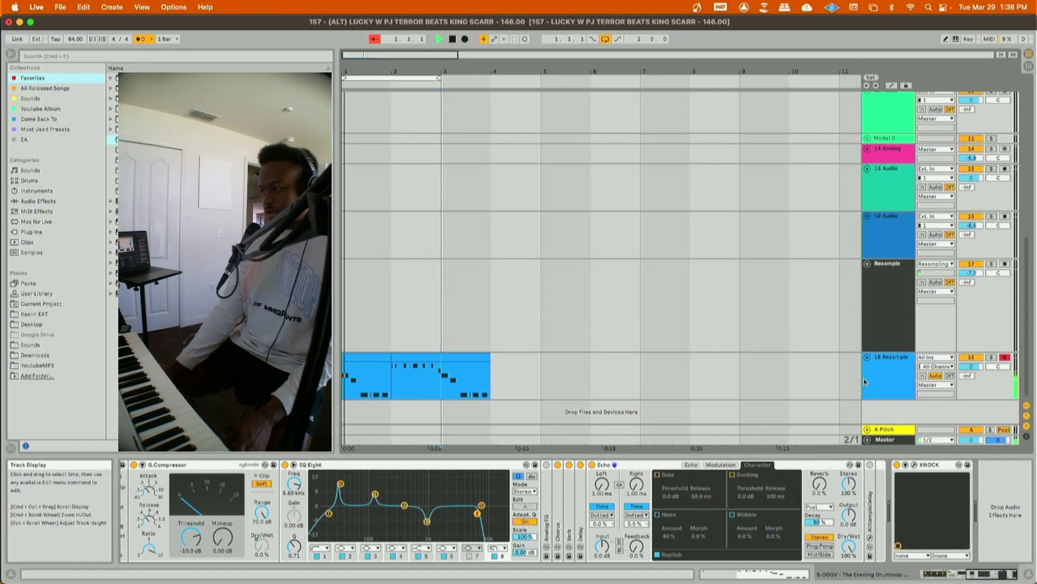
- Place the Auto Filter from the 14 Analog track after Simpler on the 18 Resample track
click(812, 397)
scroll(594, 270, up, 10)
scroll(594, 270, down, 10)
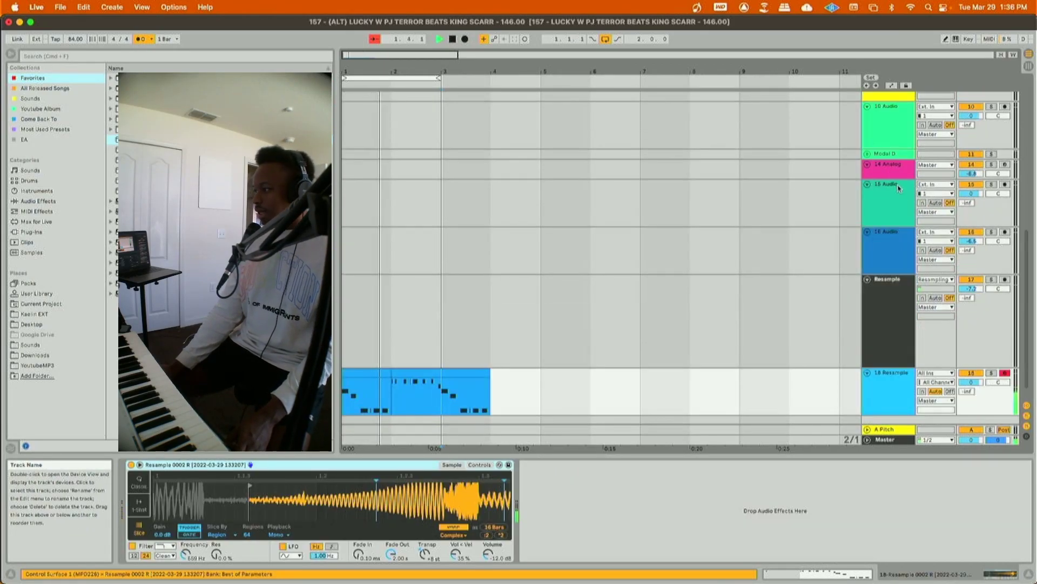
click(893, 165)
drag(353, 465, 466, 421)
drag(487, 381, 486, 382)
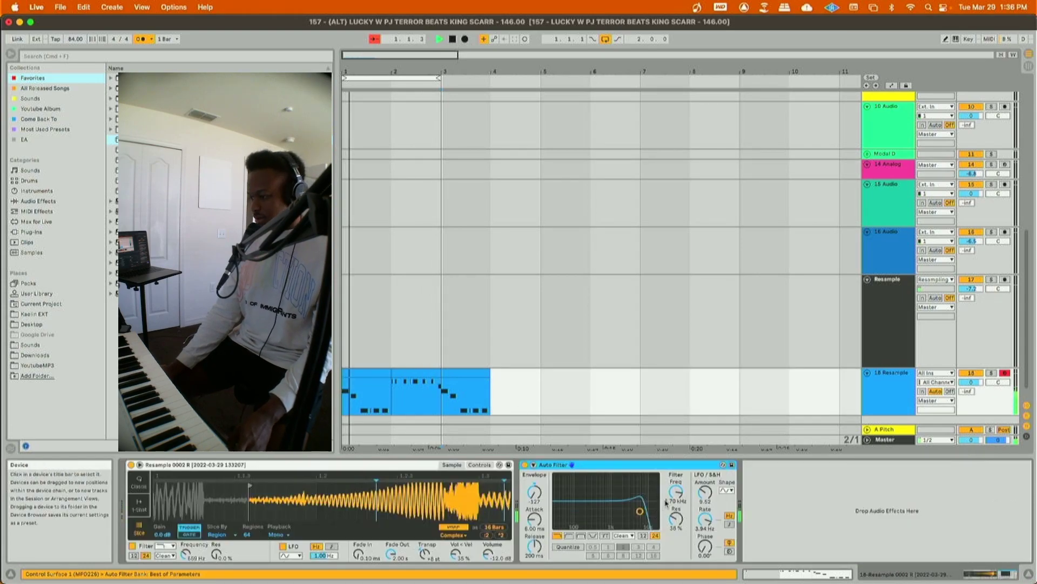
- Set Auto Filter to 472 Hz cutoff, higher resonance, LFO amount 0.00 and rate 0.46 Hz, and restore Simpler's filter frequency to 22.0 kHz
drag(670, 509, 705, 547)
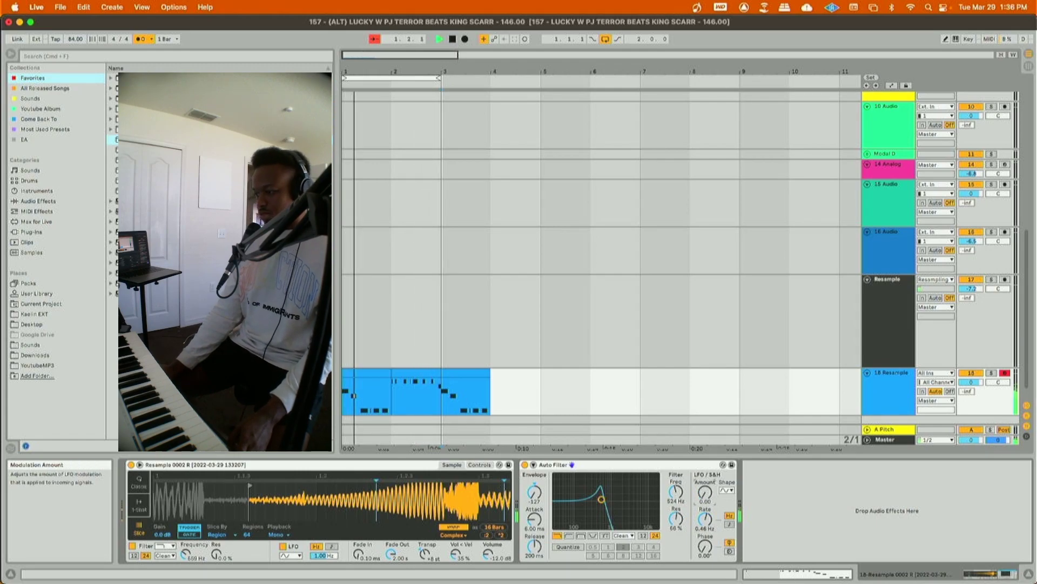
drag(601, 499, 603, 499)
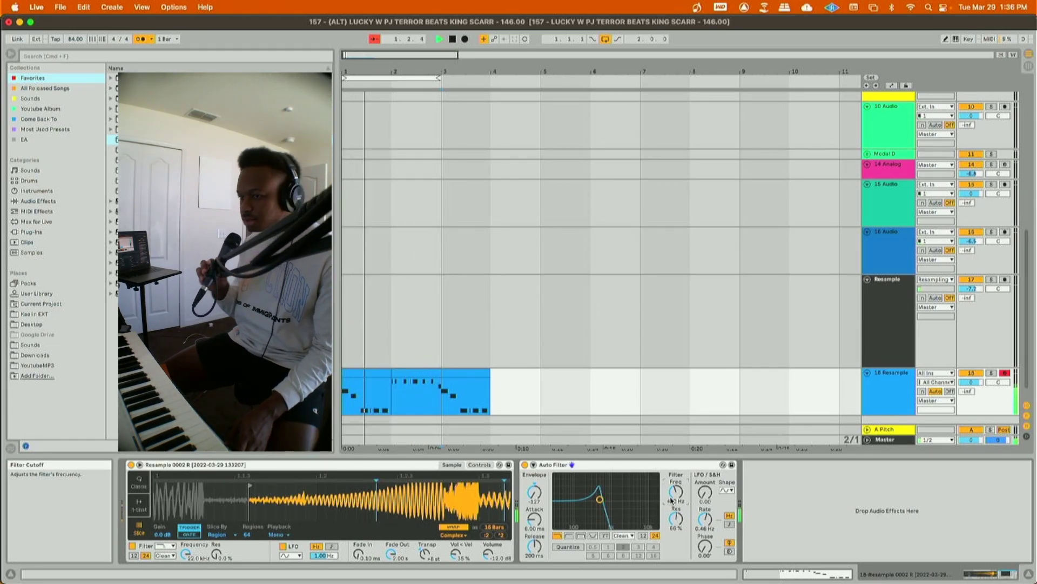
- Browse the Sounds folder and audition samples to find a drum break for the loop
click(60, 344)
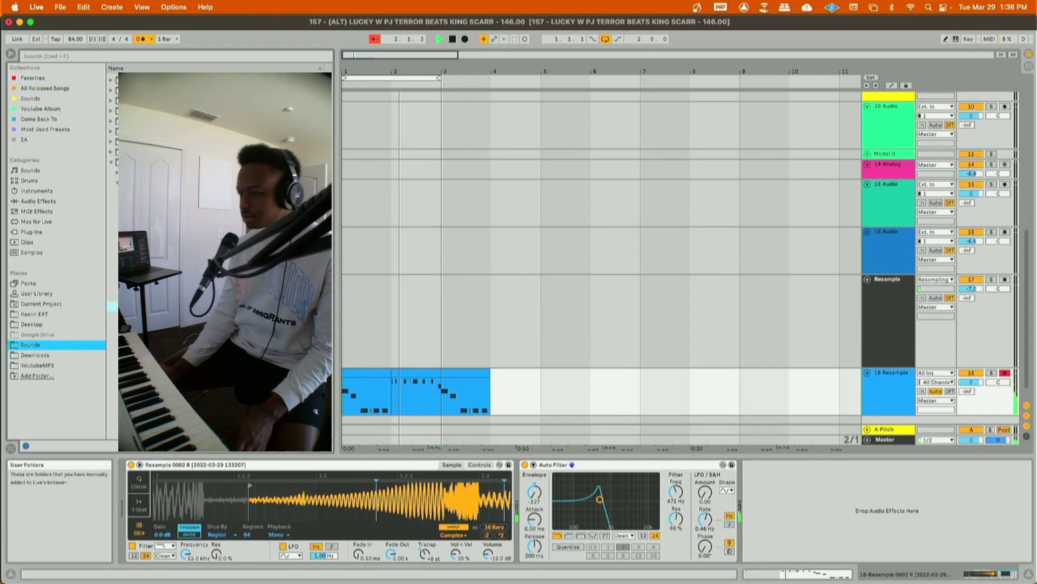
key(Right)
key(Down)
key(space)
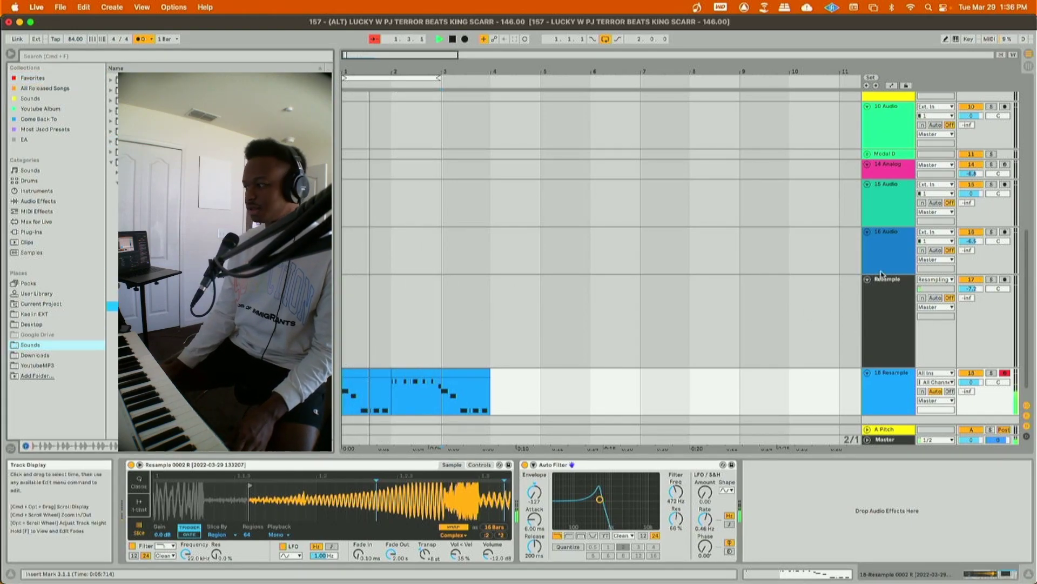
click(216, 348)
key(space)
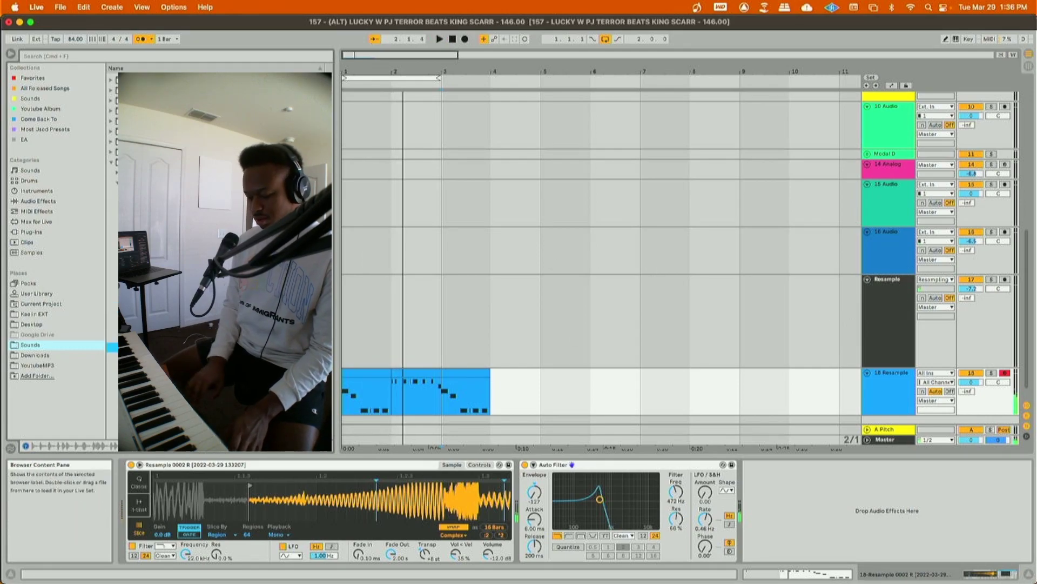
key(Down)
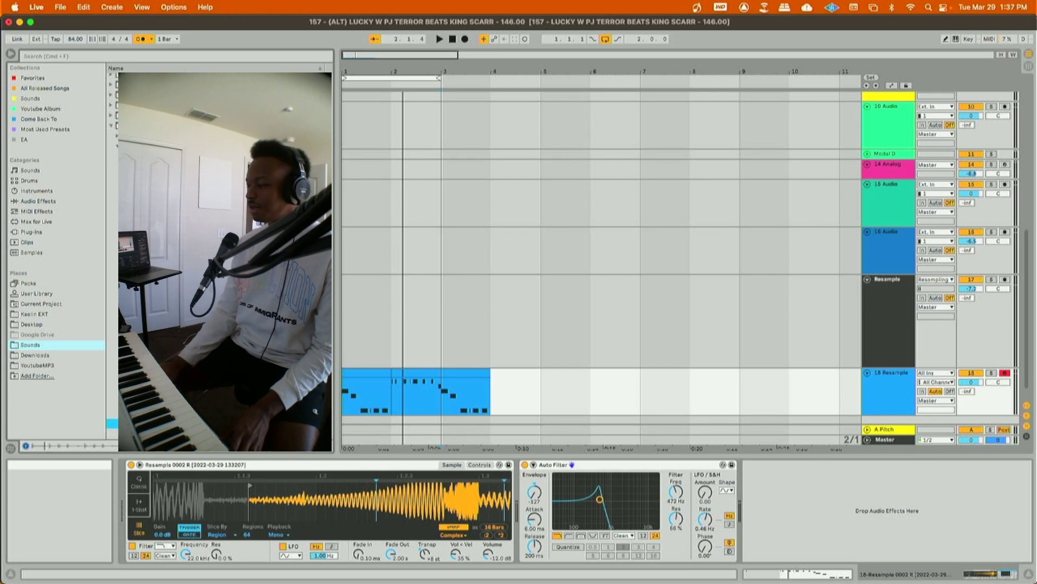
- Insert an armed MIDI track above the sliced resample track and load the "BREAKS_442 tweedle dee 2" sample into it
key(super+shift+t)
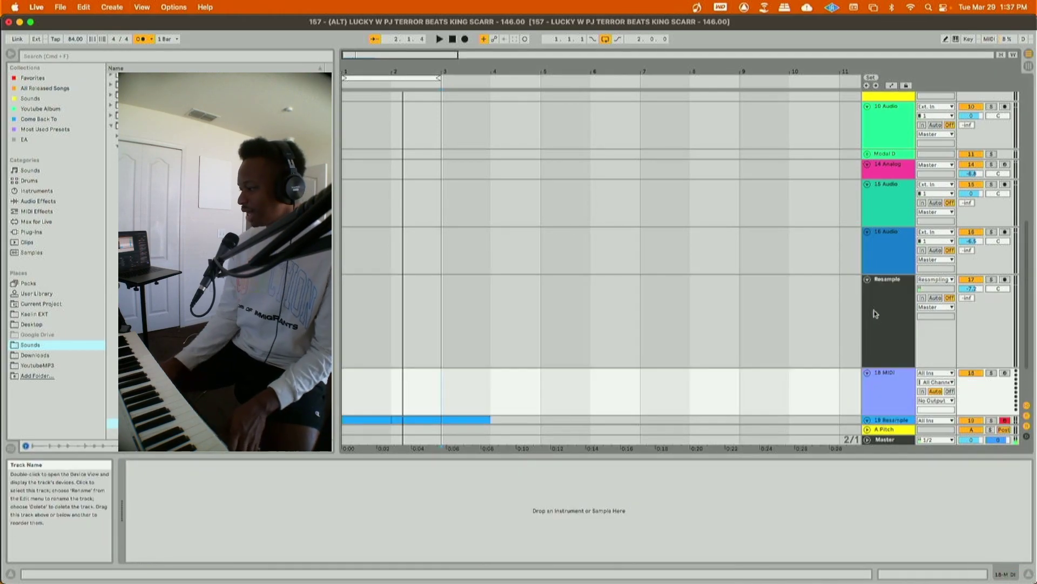
click(1005, 373)
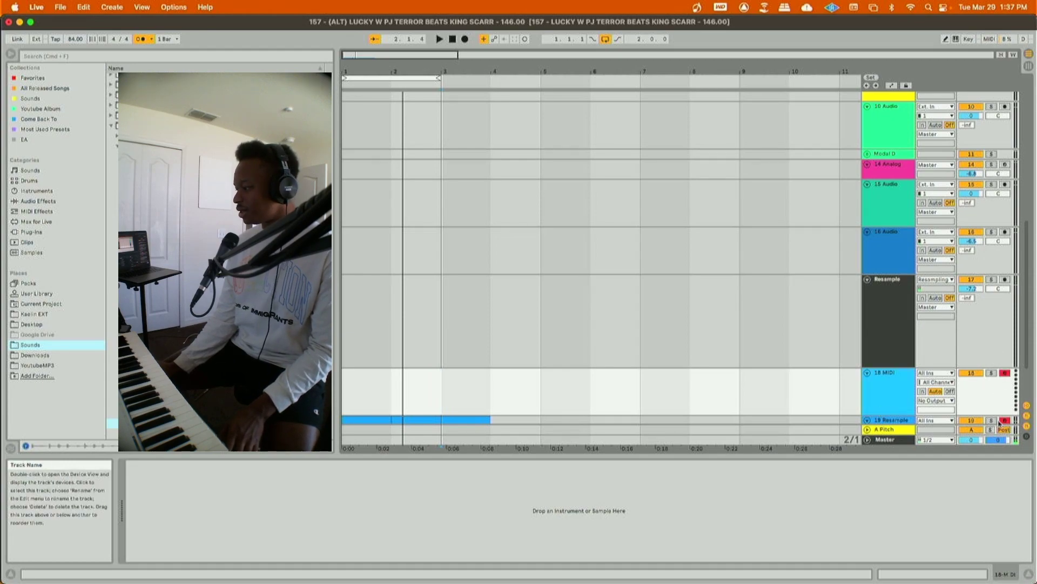
drag(222, 427, 218, 468)
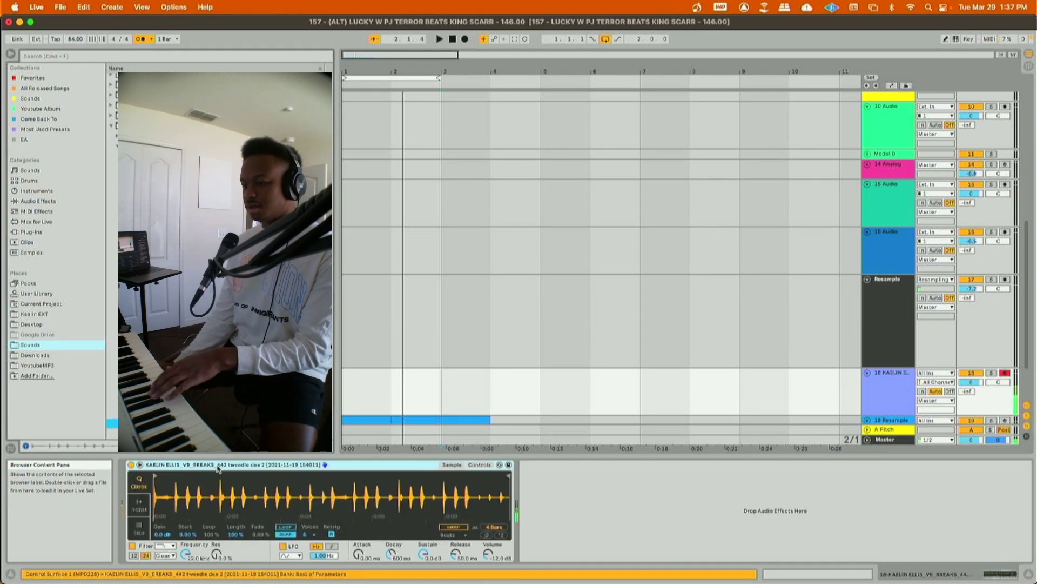
- Slice the break in Simpler by Region with 32 regions and set Simpler's volume to -2.29 dB
click(139, 527)
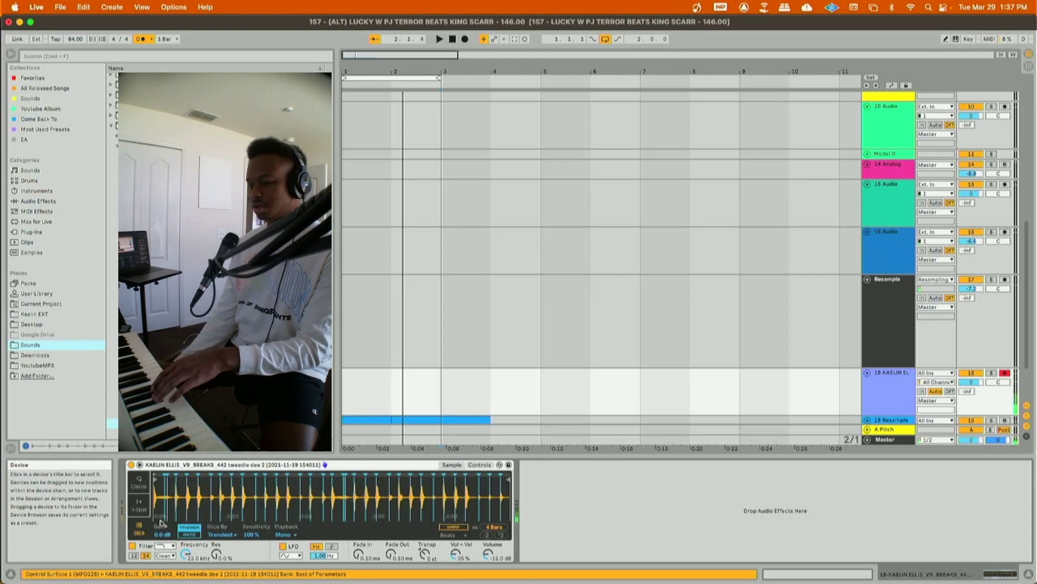
click(222, 534)
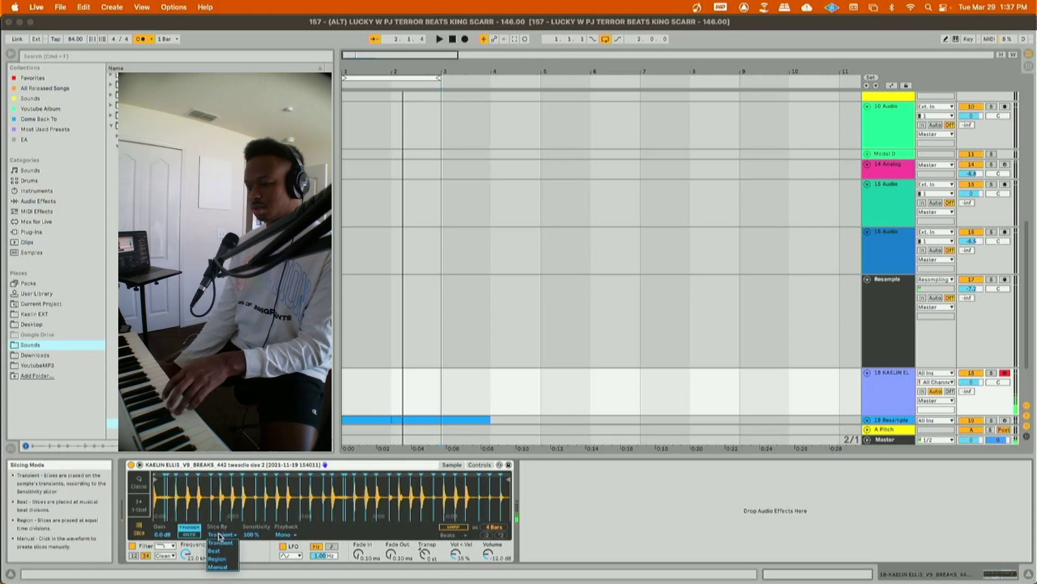
click(231, 560)
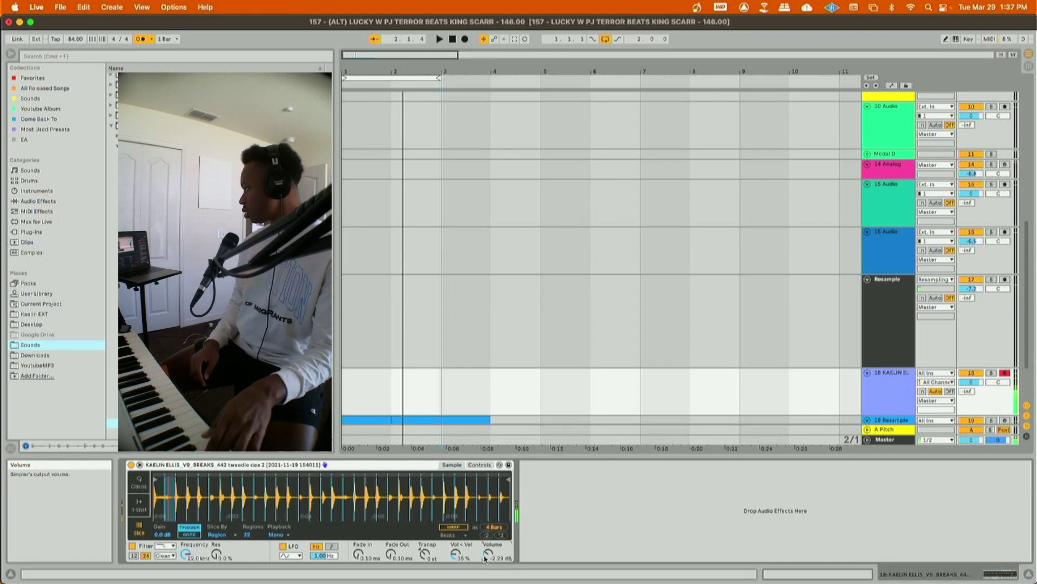
key(space)
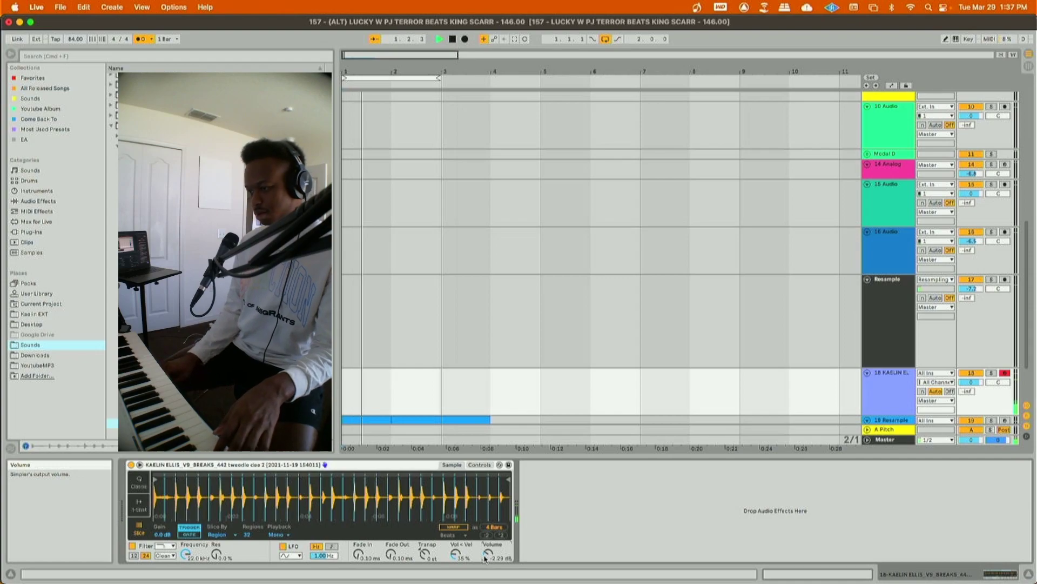
- Set the arrangement grid to 1 Bar and move the 19 Resample clip from bar 2 one bar earlier, to start at bar 1
scroll(403, 382, down, 3)
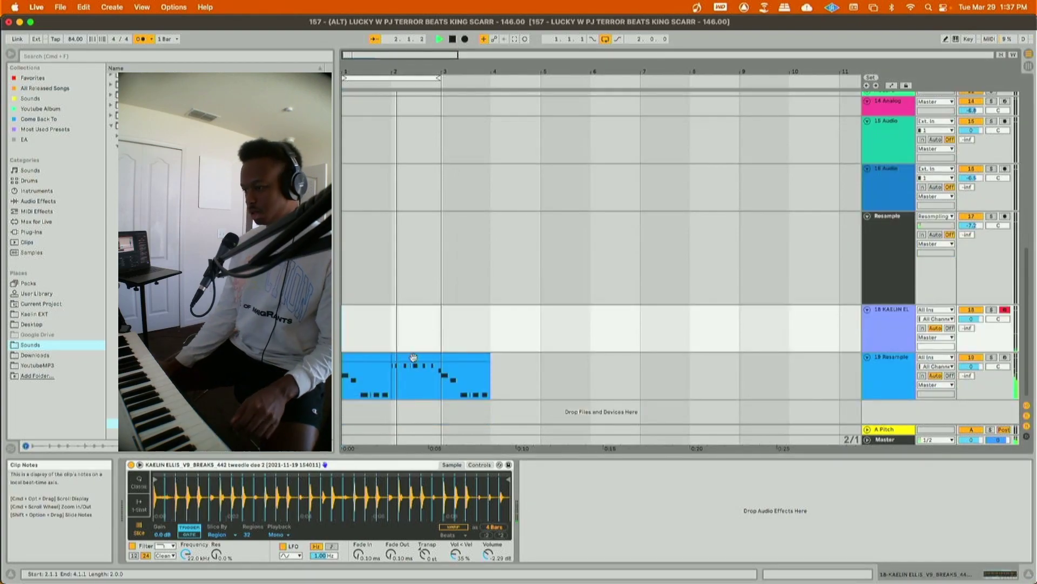
click(428, 79)
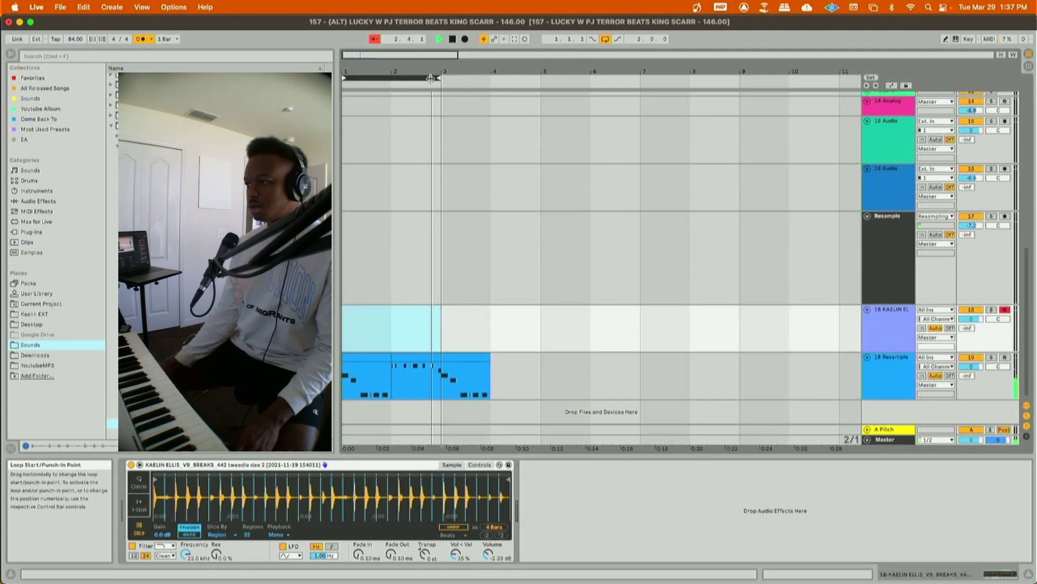
click(465, 379)
right_click(476, 209)
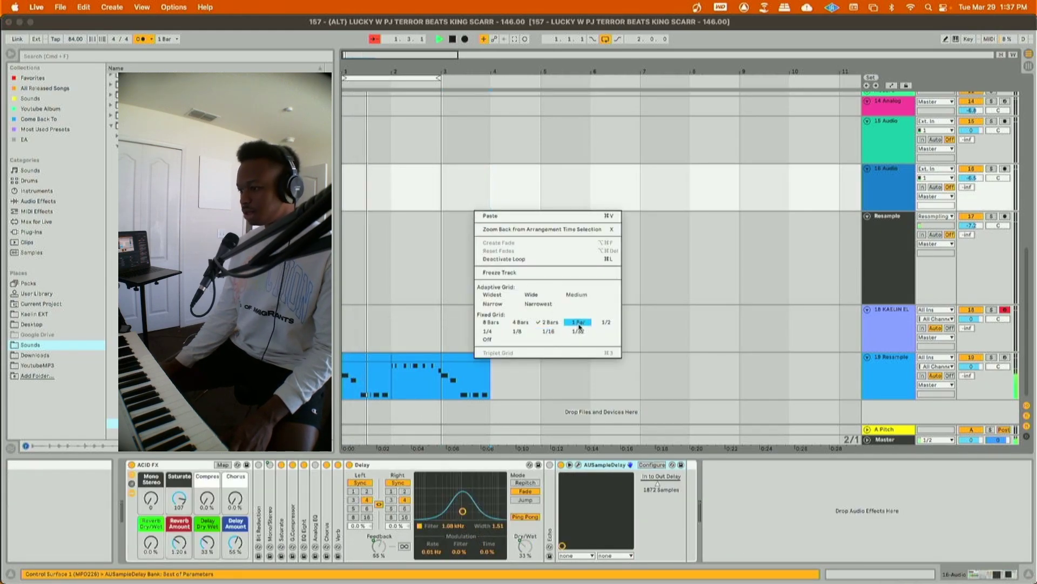
click(578, 323)
drag(442, 359, 403, 368)
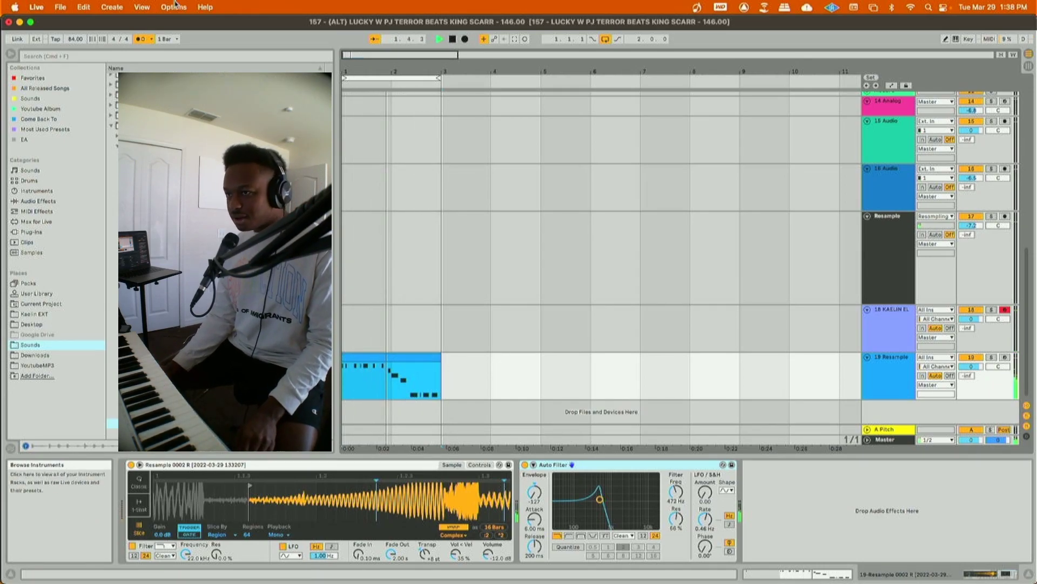
- Capture the played break slices as a MIDI clip on track 18 and listen to it with the resample loop
click(515, 39)
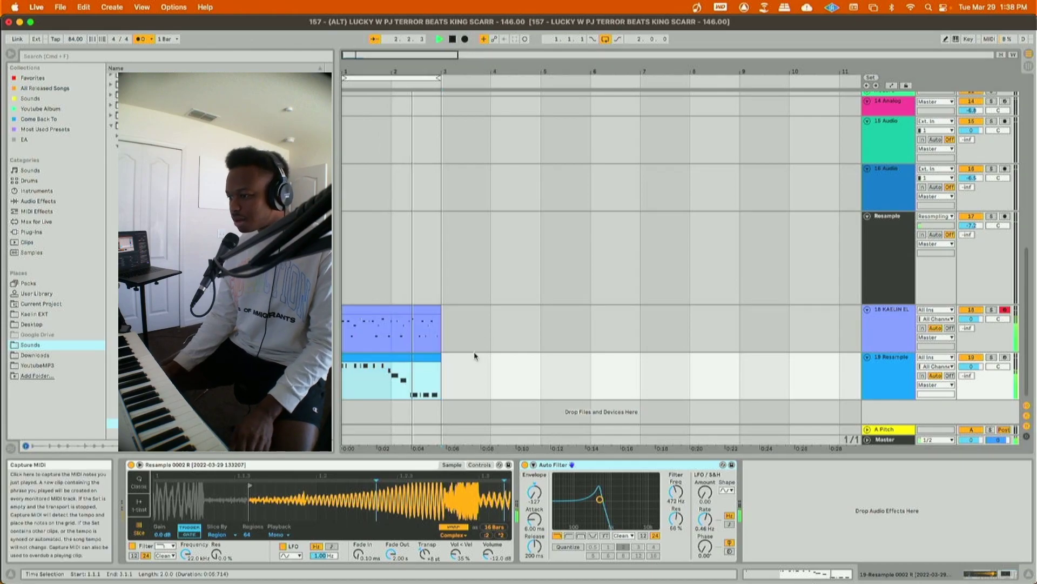
click(416, 311)
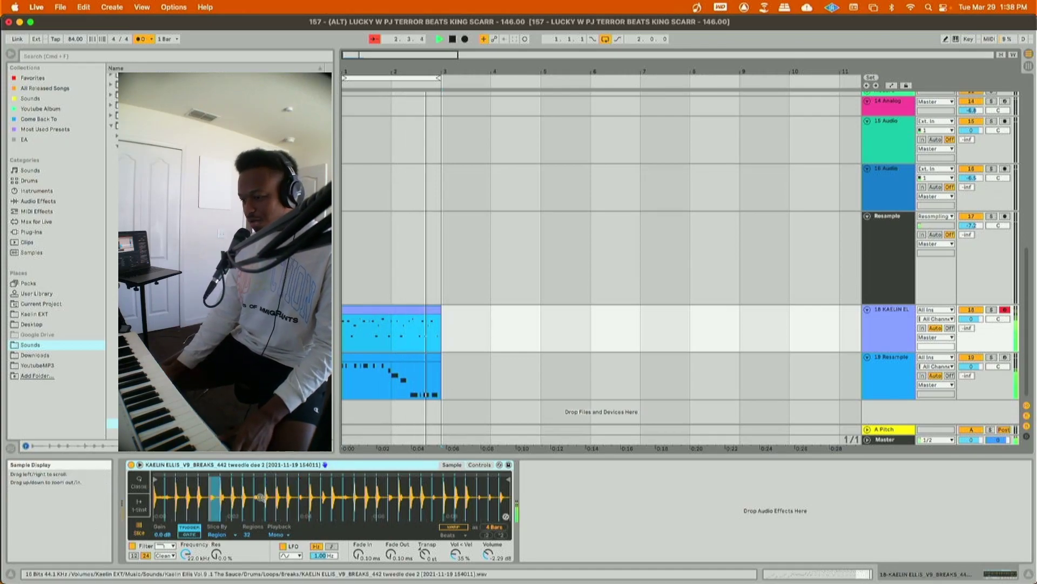
key(space)
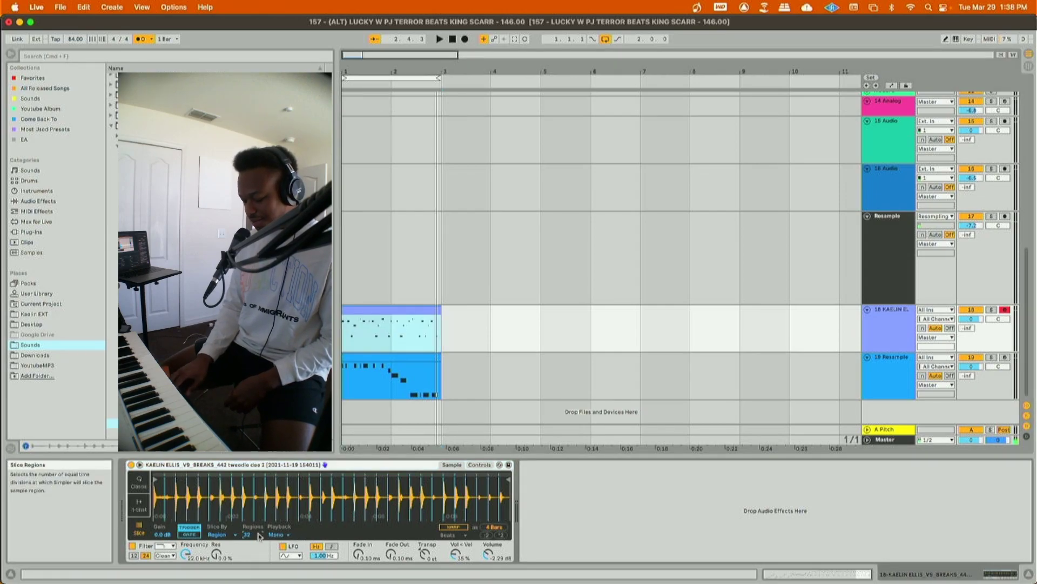
- Set the break's slice regions to 32 and play the loop with the metronome off
scroll(259, 536, up, 1)
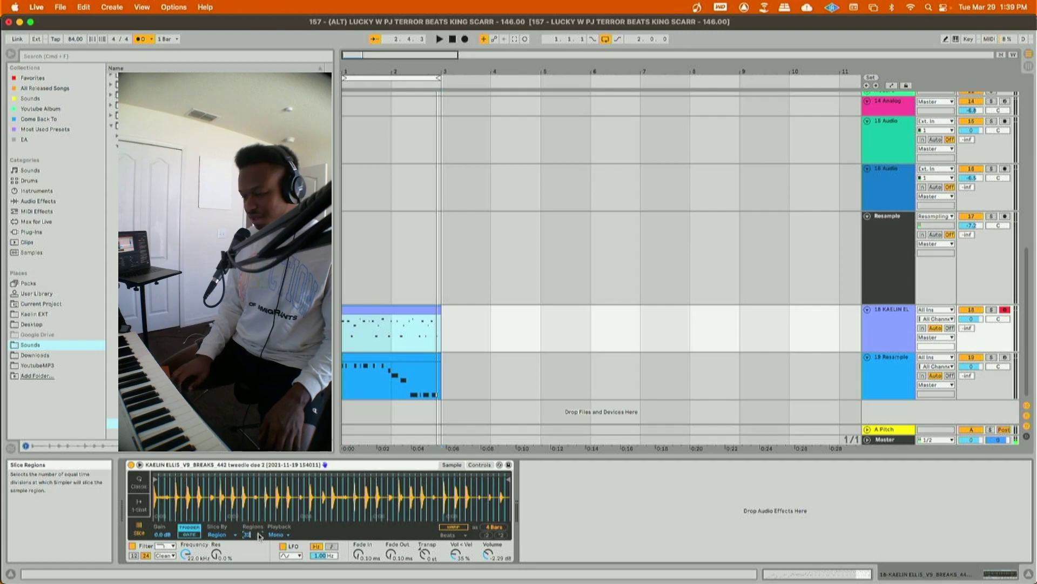
drag(259, 536, 259, 545)
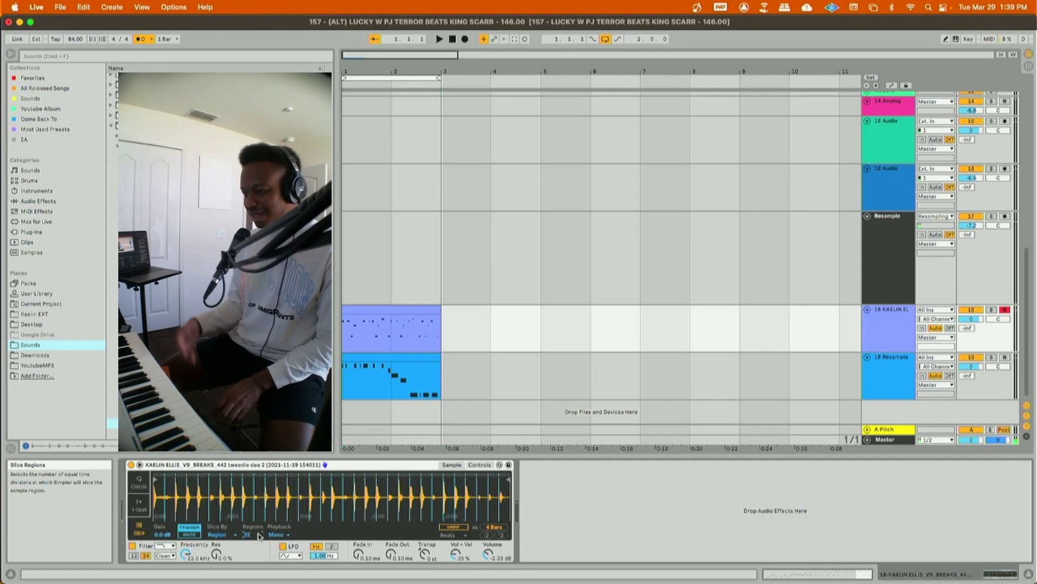
key(space)
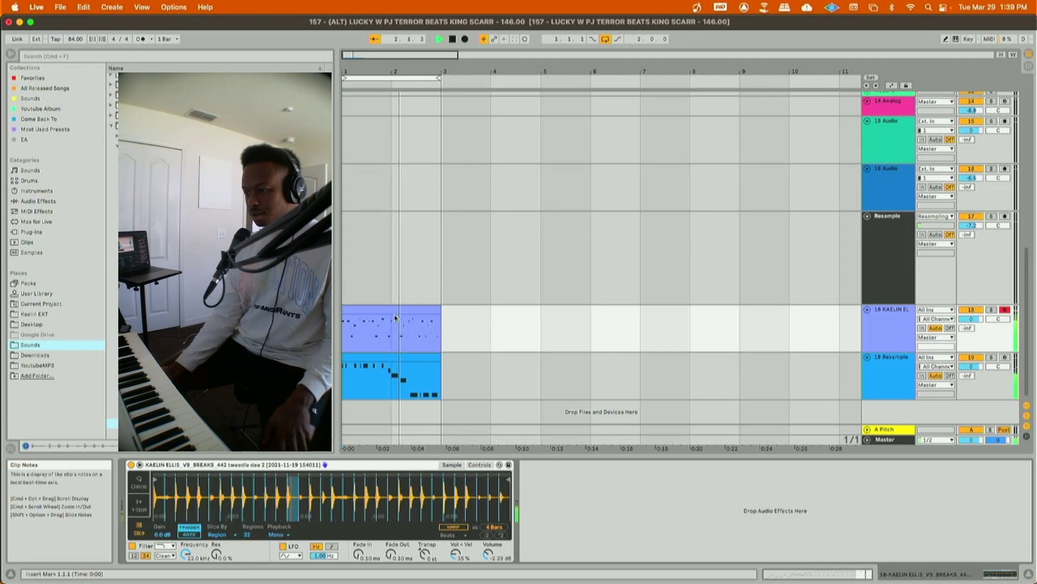
- Open the captured break clip and quantize all its notes to 1/16, applying the quantization a second time
double_click(390, 310)
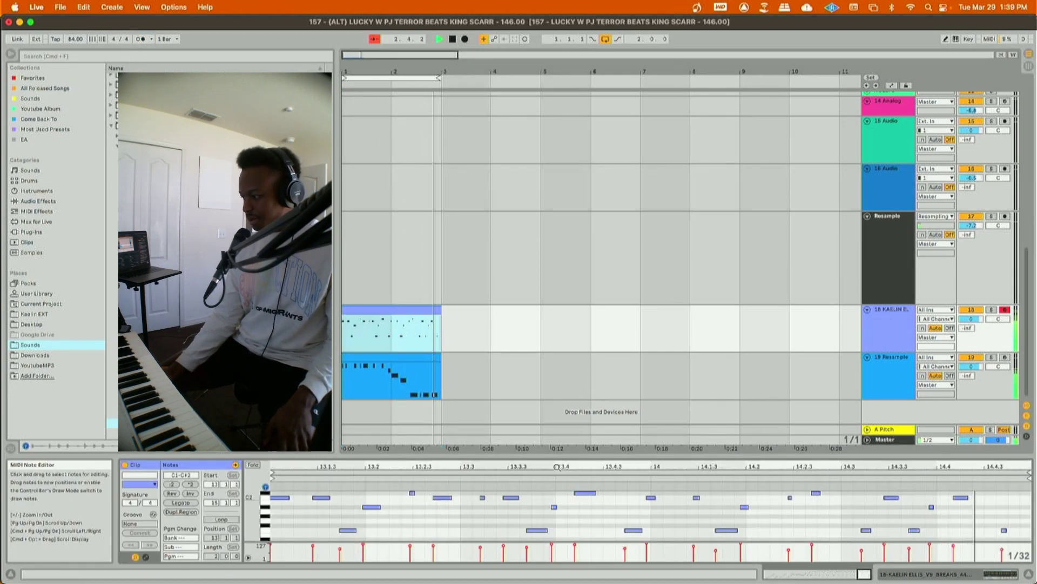
click(423, 517)
right_click(421, 517)
click(453, 326)
right_click(497, 513)
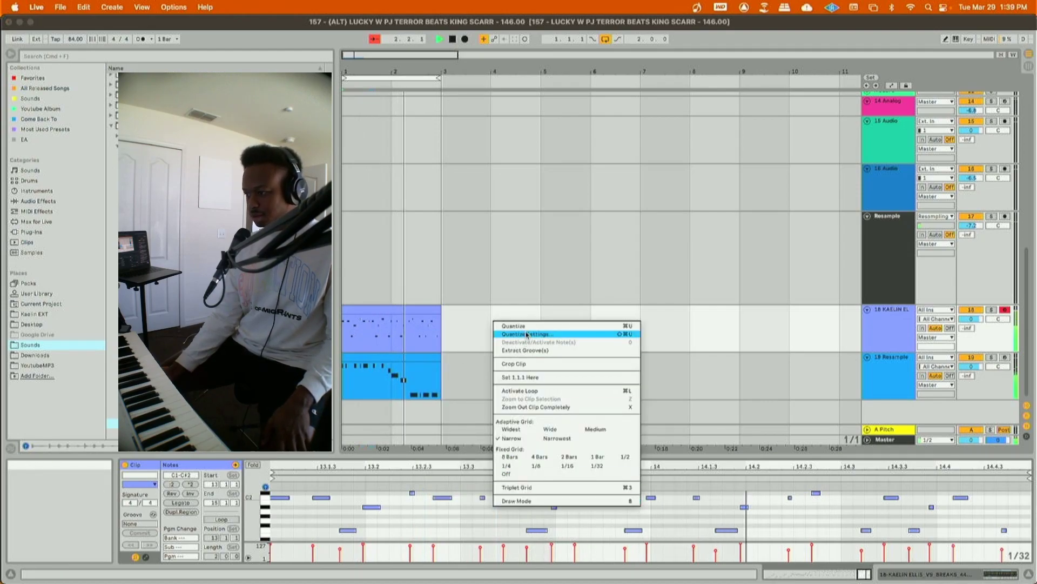
click(523, 327)
right_click(500, 320)
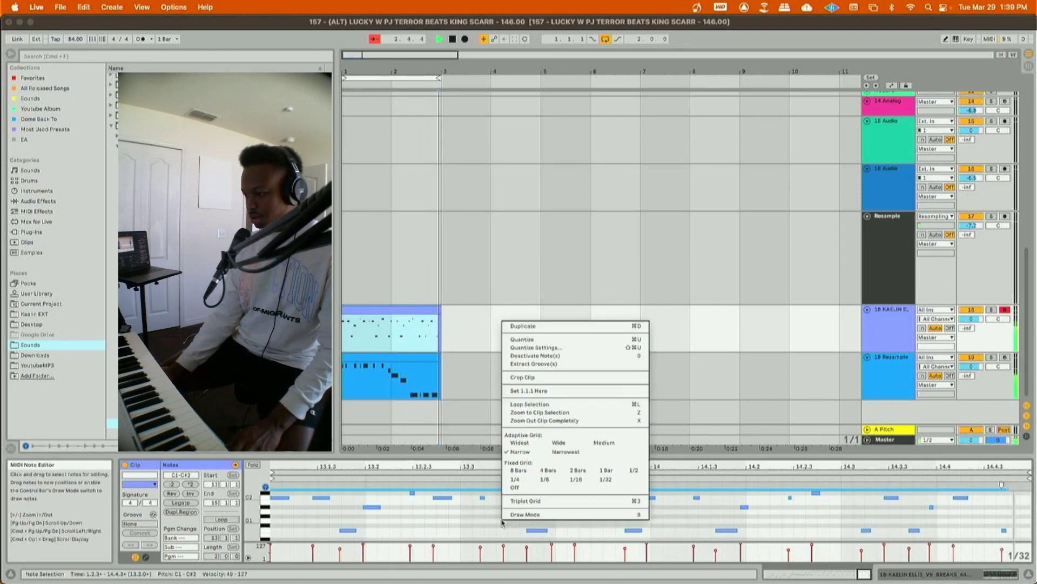
click(528, 344)
click(540, 289)
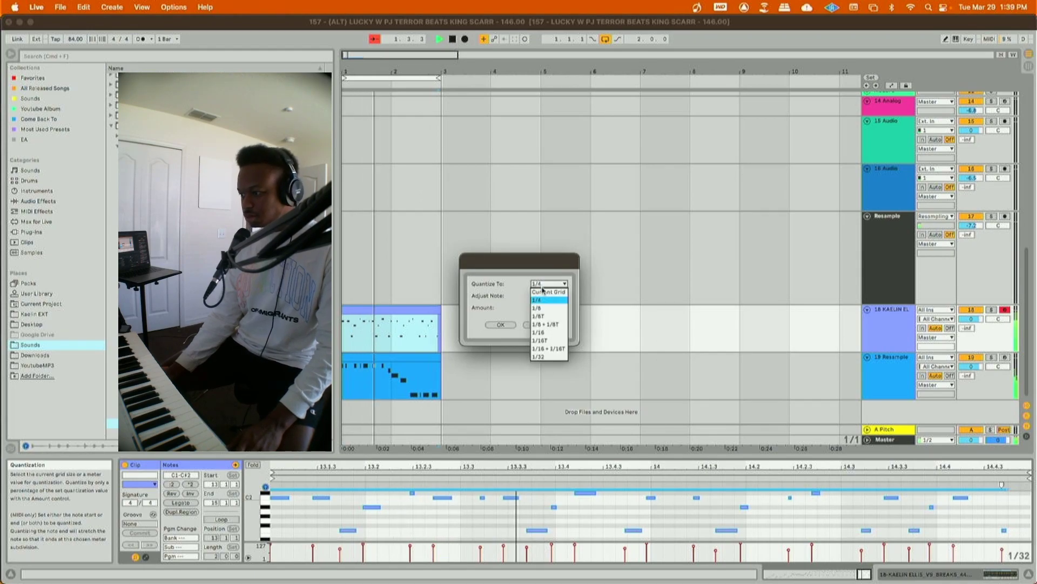
click(538, 336)
click(501, 325)
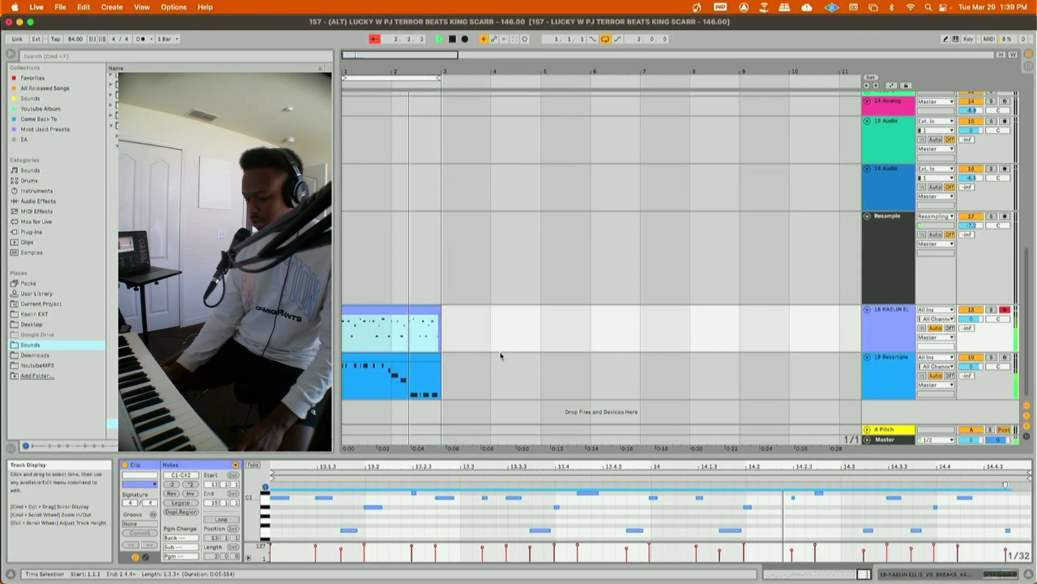
key(super+z)
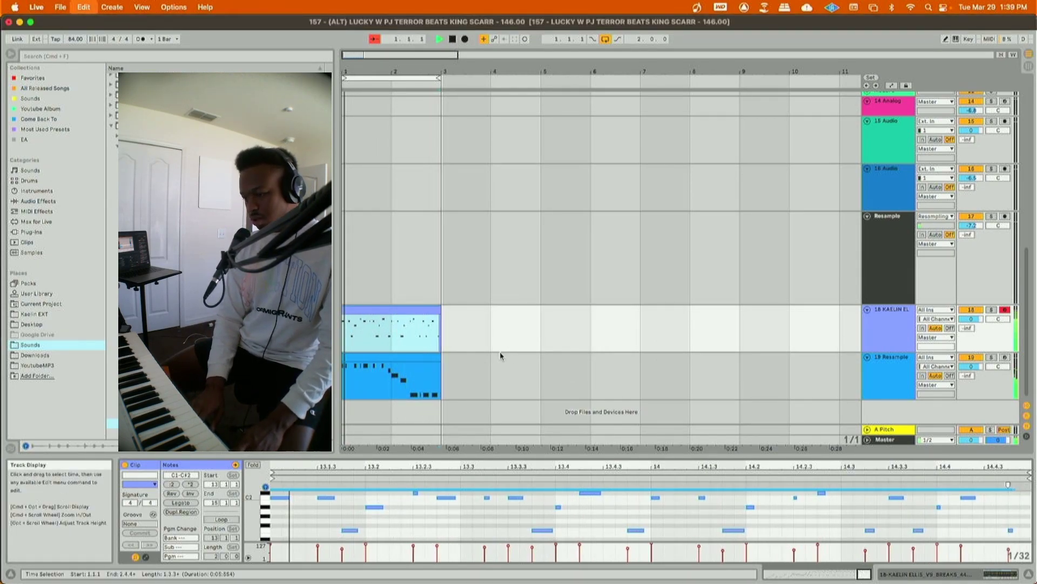
- Transpose the break clip's note at 13.1.3 up to E2 and play the loop back
key(space)
click(321, 507)
click(326, 498)
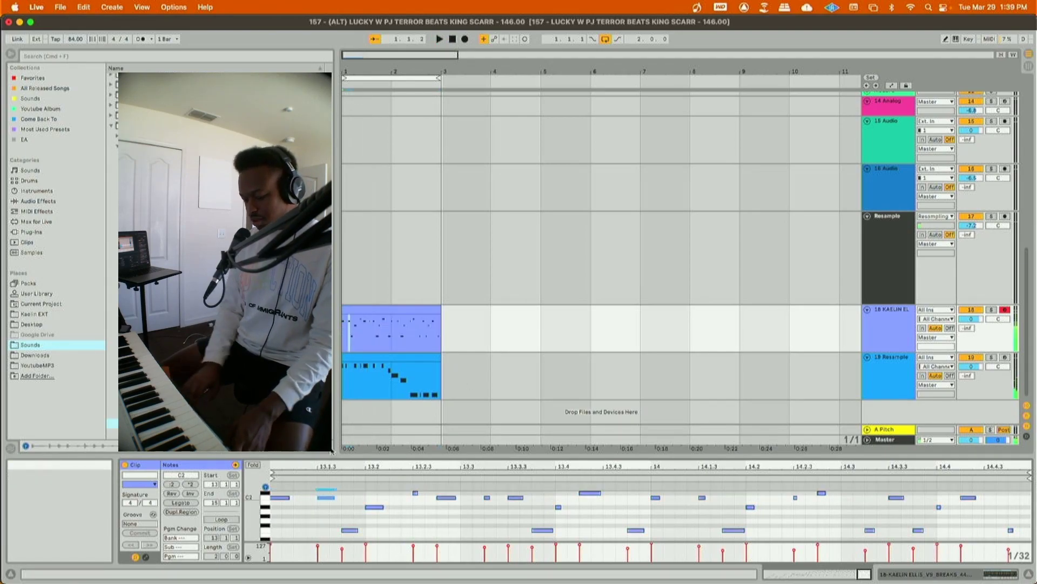
key(Up)
key(Up)
key(Up)
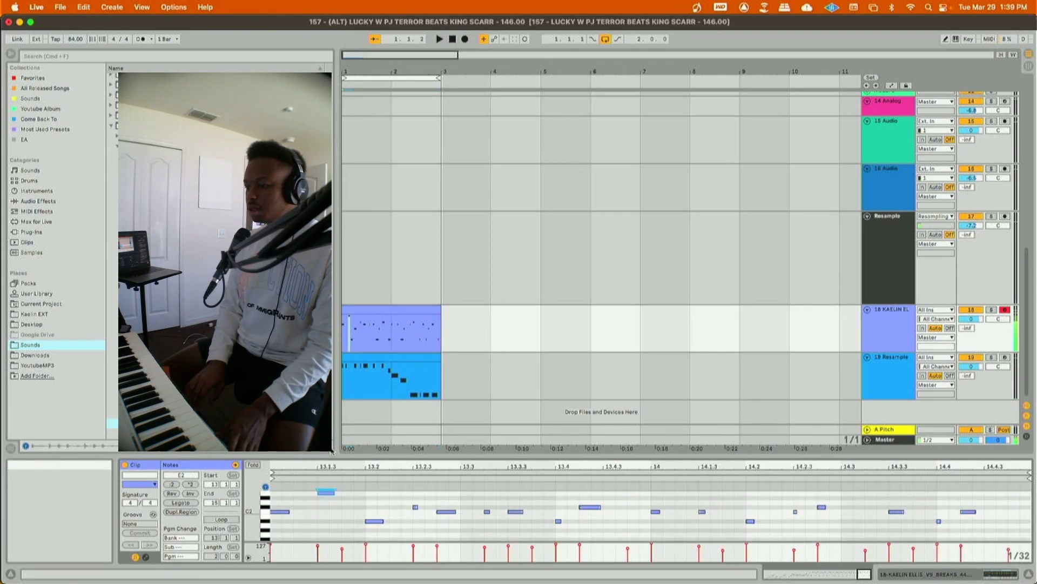
key(space)
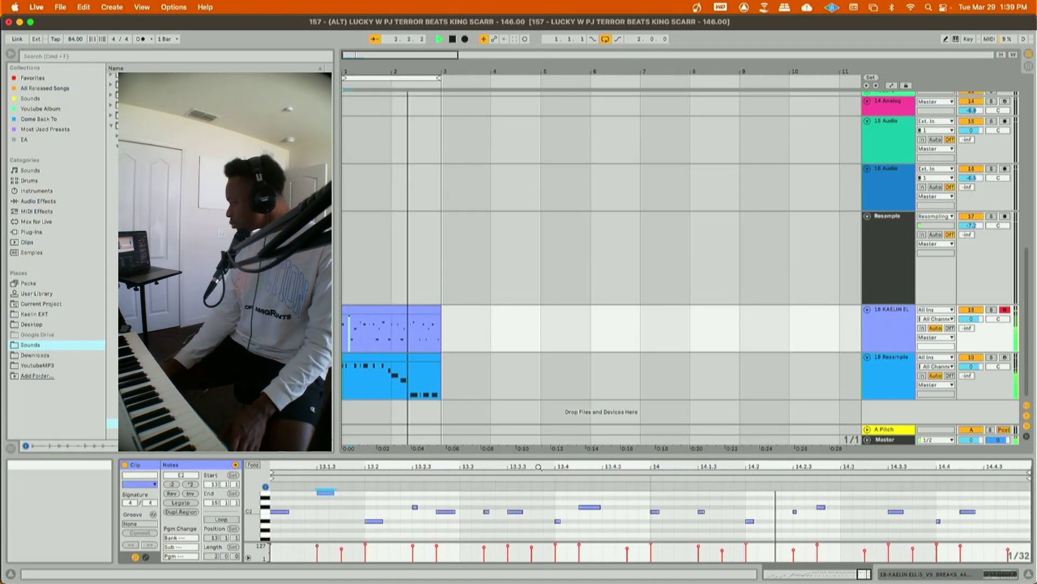
- Add the ACID FX rack from Favorites after Auto Filter on the 19 Resample track
double_click(884, 367)
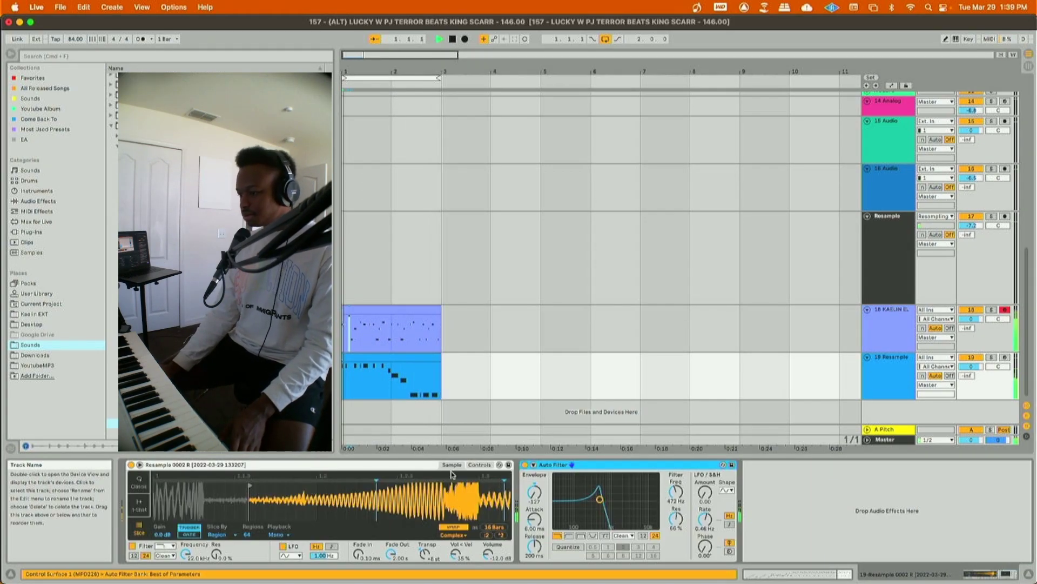
click(55, 80)
drag(152, 139, 868, 545)
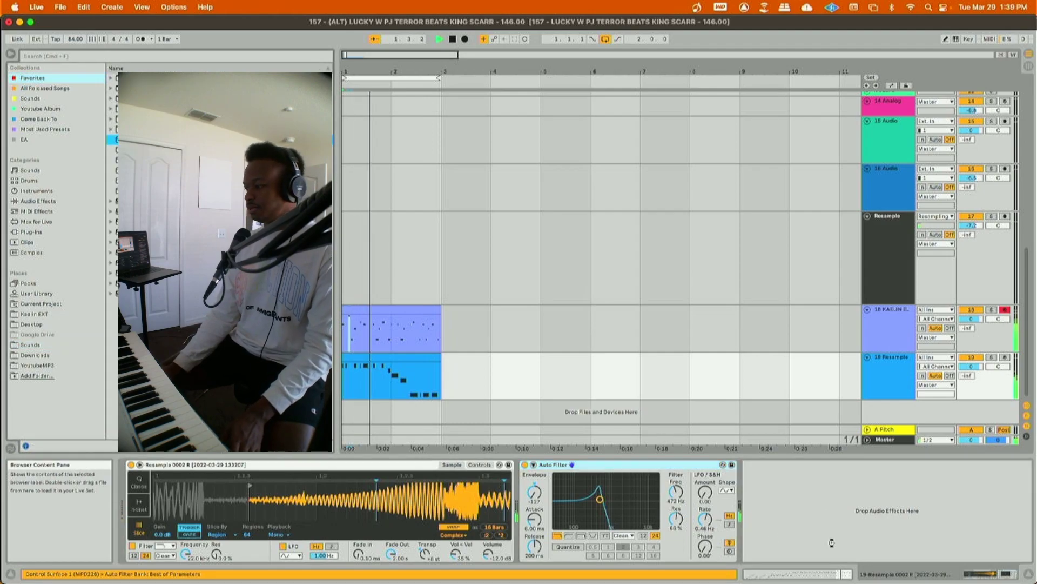
click(975, 576)
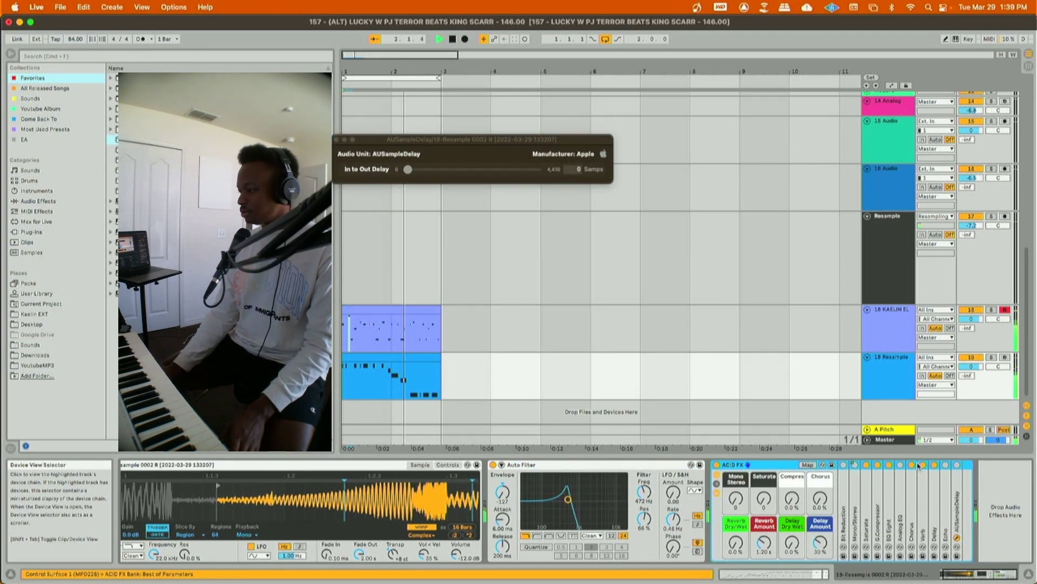
- Expand AUSampleDelay in the ACID FX rack and set its In to Out Delay to 2,477 samples
double_click(957, 466)
click(965, 466)
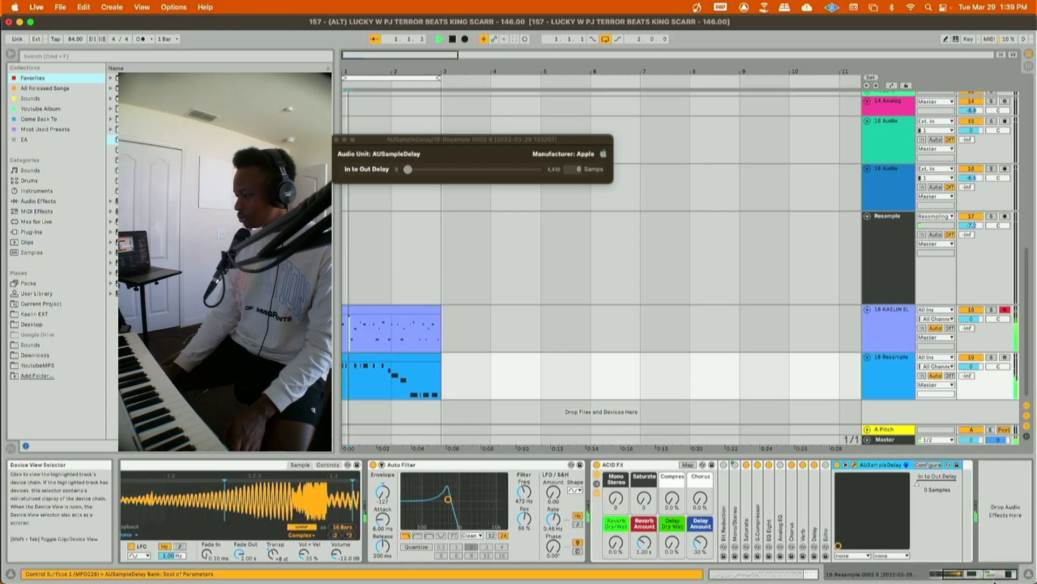
drag(931, 483, 941, 484)
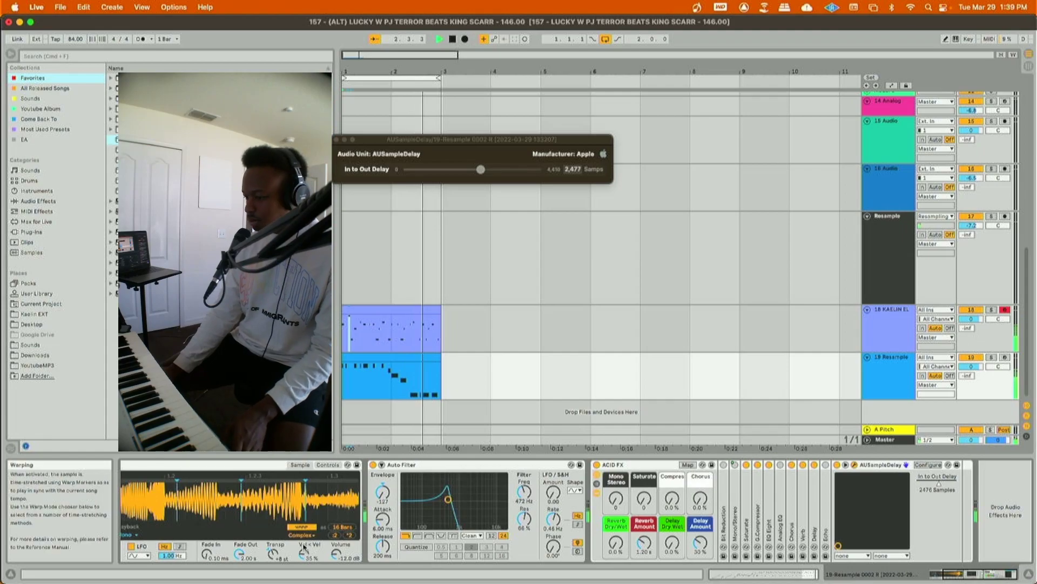
- On the 19 Resample track, set the sampler's Fade In to 104 ms and the Auto Filter frequency to 582 Hz
mouse_move(524, 491)
mouse_down()
mouse_move(524, 476)
mouse_move(525, 502)
mouse_up()
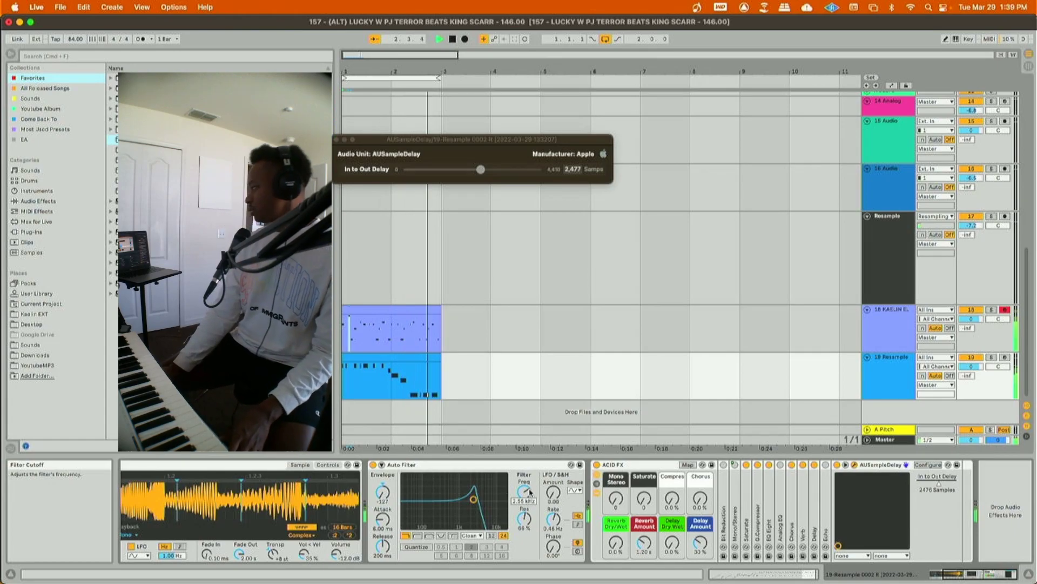
drag(969, 576, 950, 576)
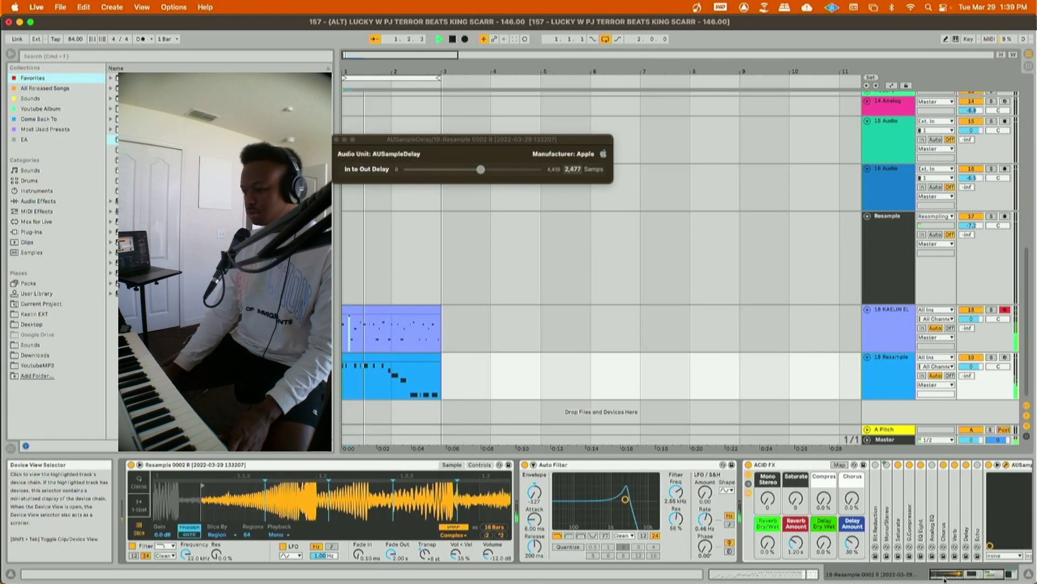
click(357, 554)
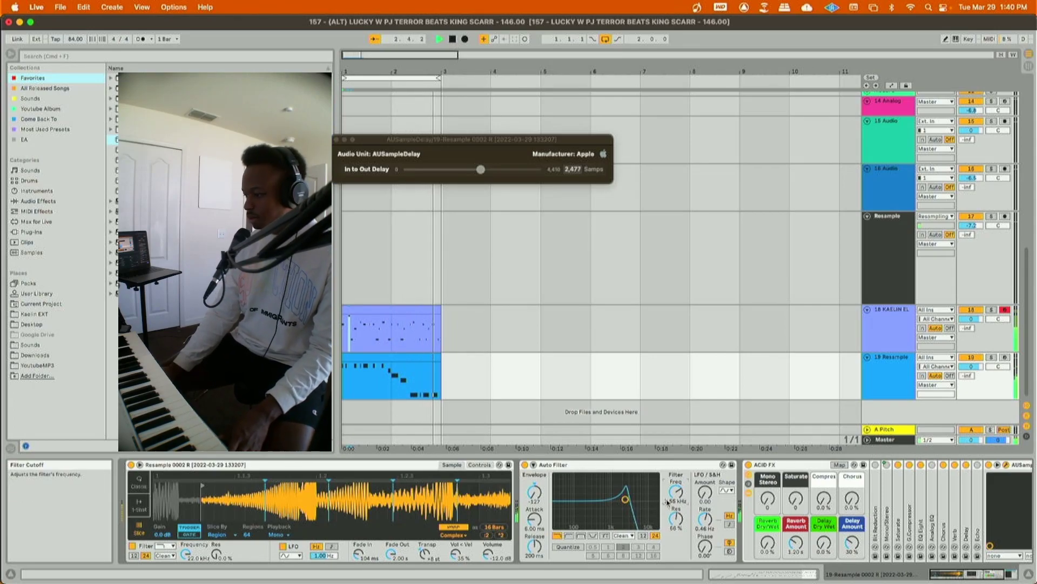
drag(676, 491, 676, 495)
- Lower the AUSampleDelay In to Out Delay on the 19 Resample track to 1,571 samples
drag(968, 575, 988, 574)
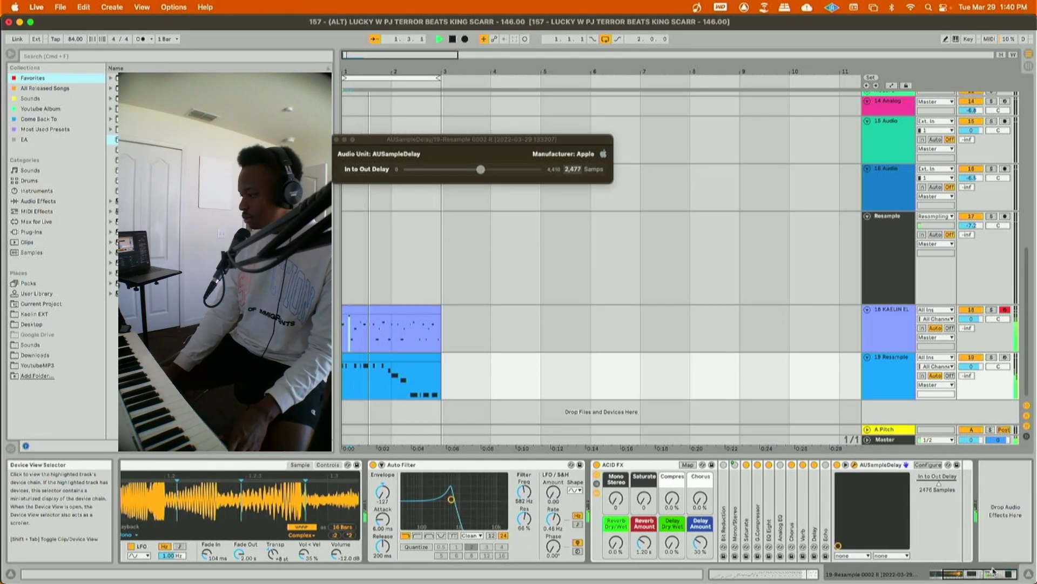
drag(939, 484, 926, 484)
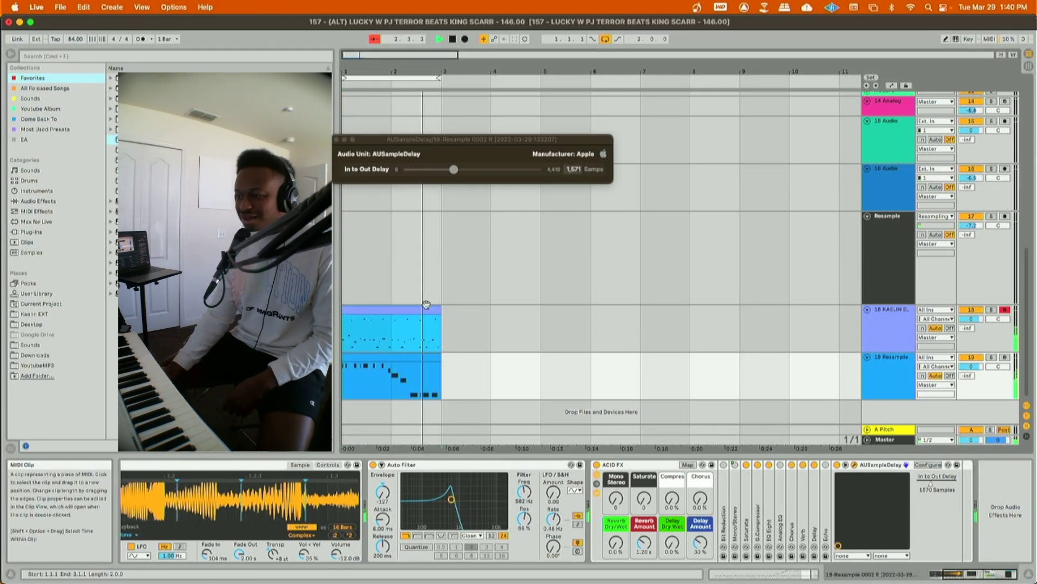
- On the 18 KAELIN break track, set the sampler's Fade Out to 2.00 s and add Drum Buss with raised Drive and 21% Boom
click(395, 327)
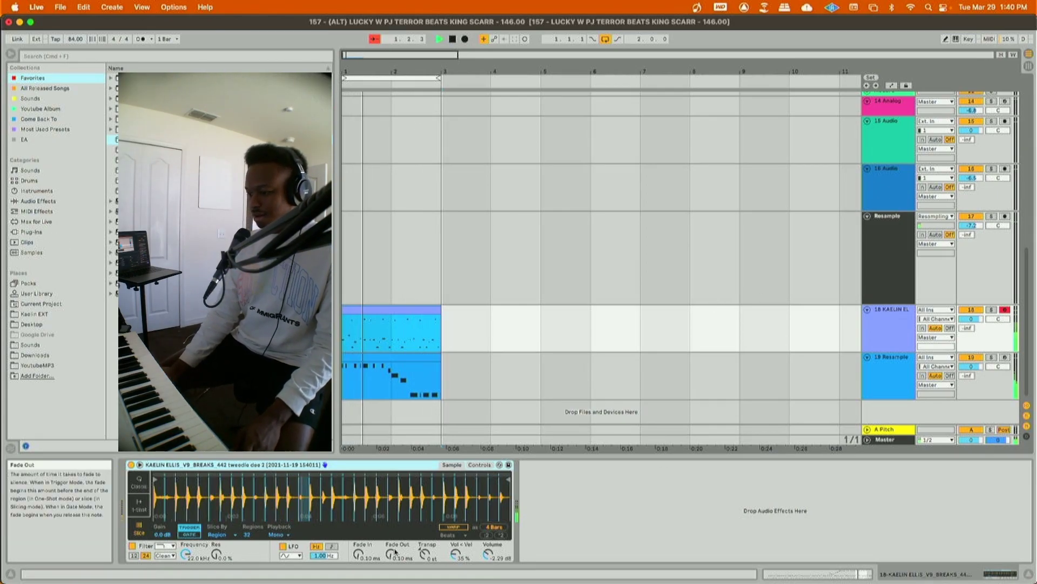
drag(390, 554, 391, 521)
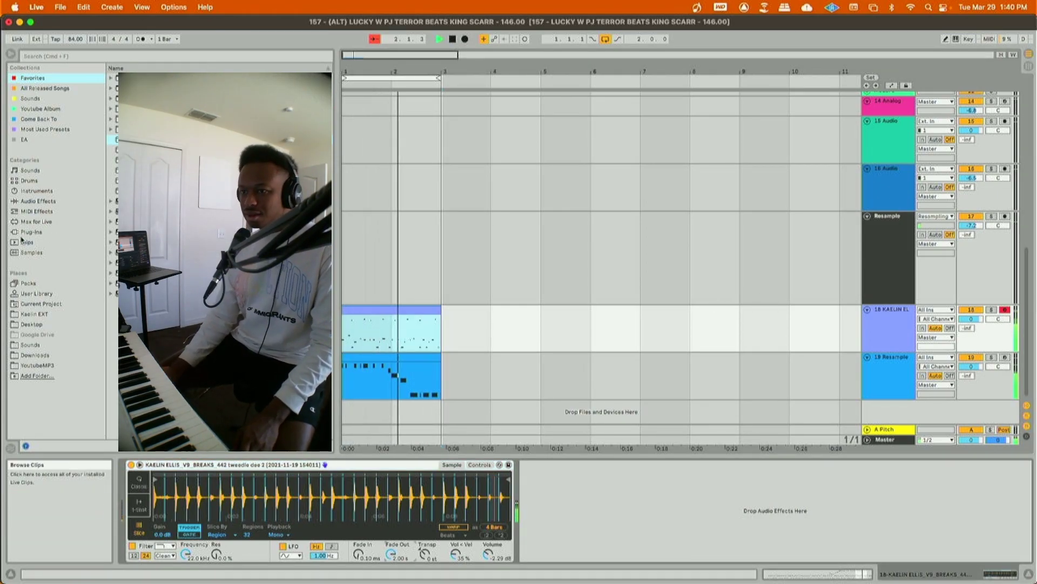
click(39, 201)
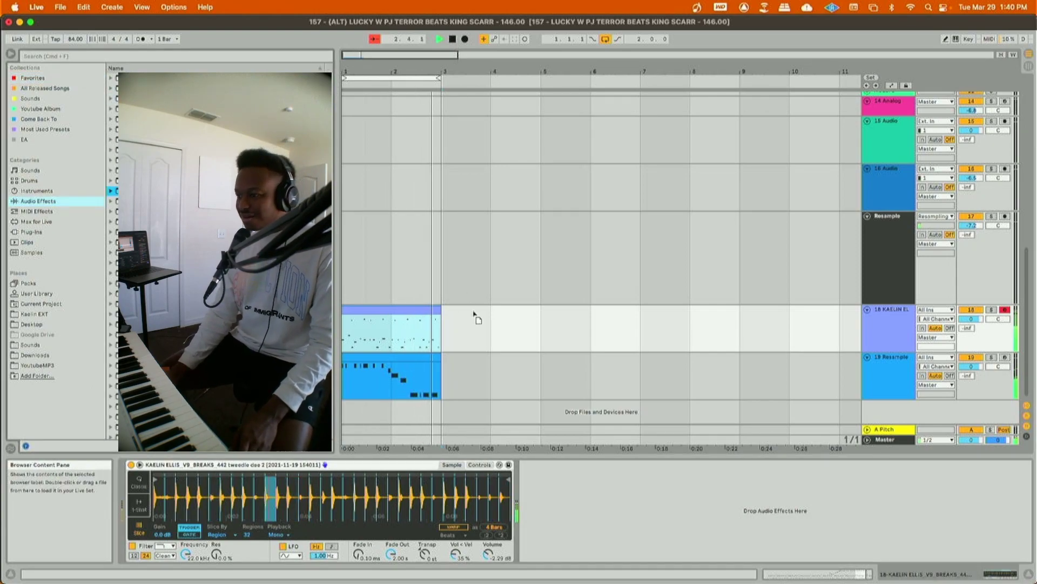
drag(535, 469, 538, 476)
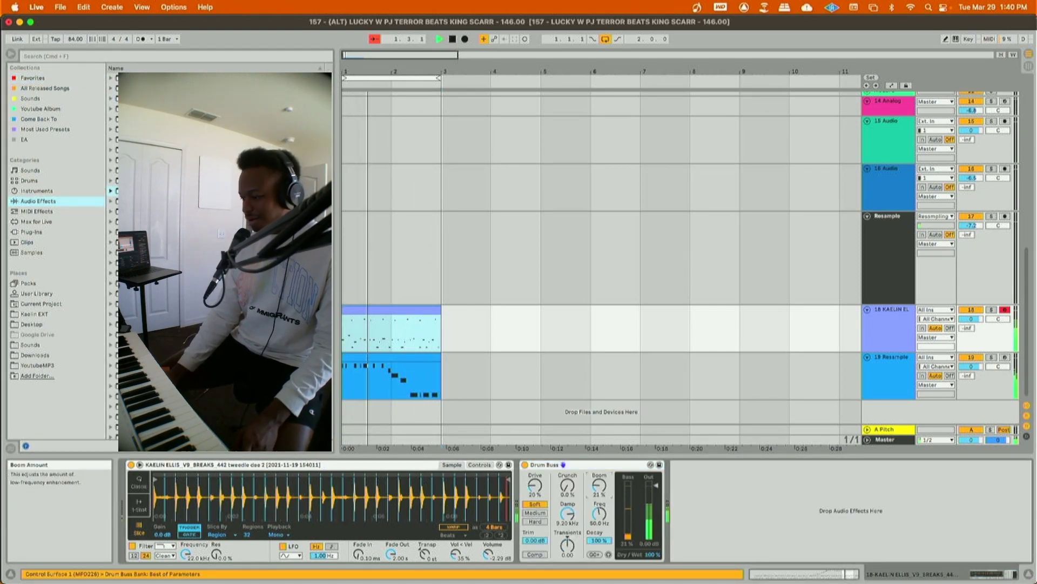
- Raise the ACID FX Reverb Dry/Wet on the 19 Resample track to 27% and expand the rack's Verb device
click(411, 357)
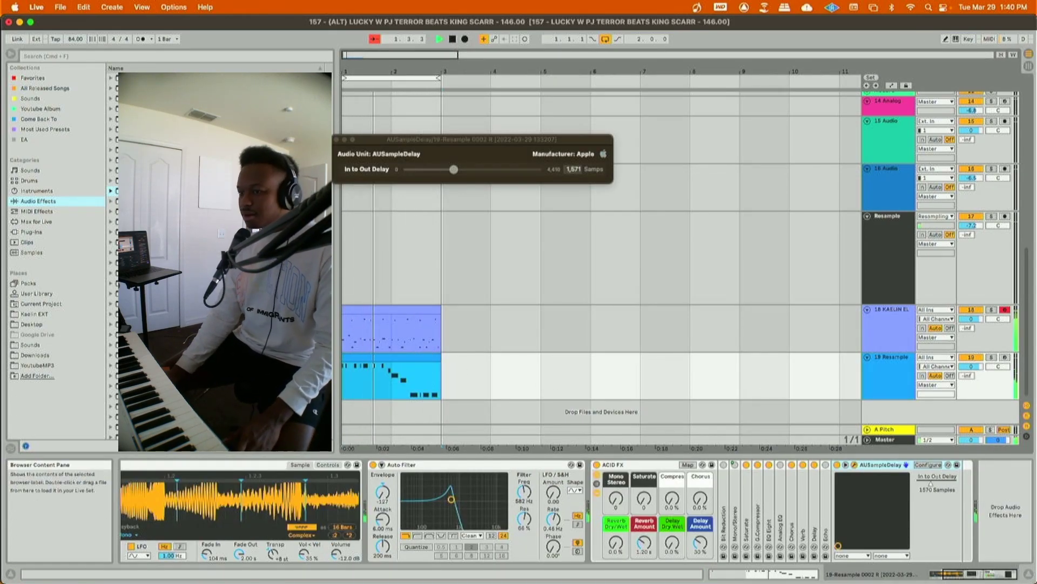
drag(616, 544, 616, 526)
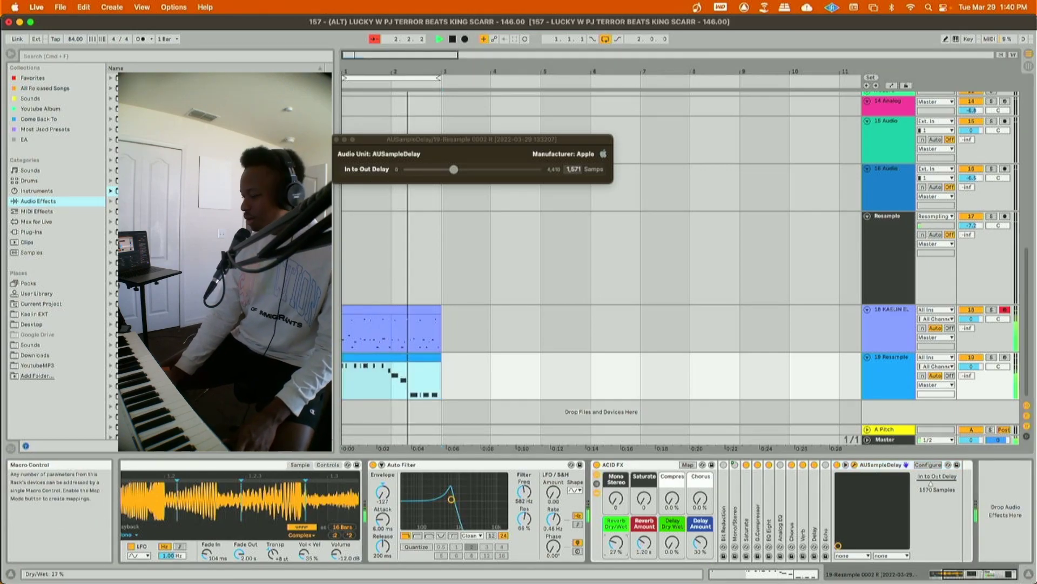
click(805, 531)
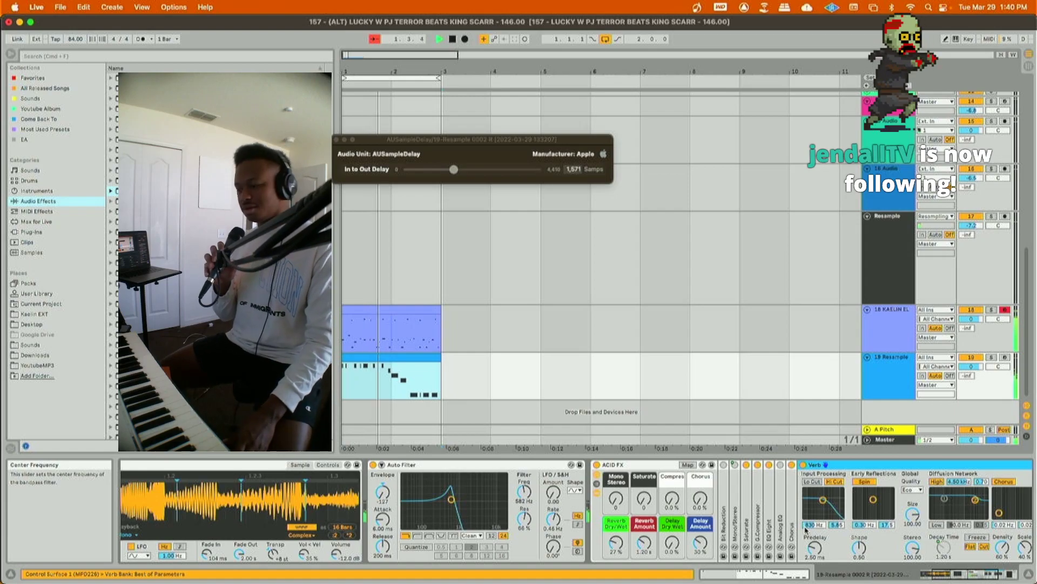
scroll(685, 325, up, 10)
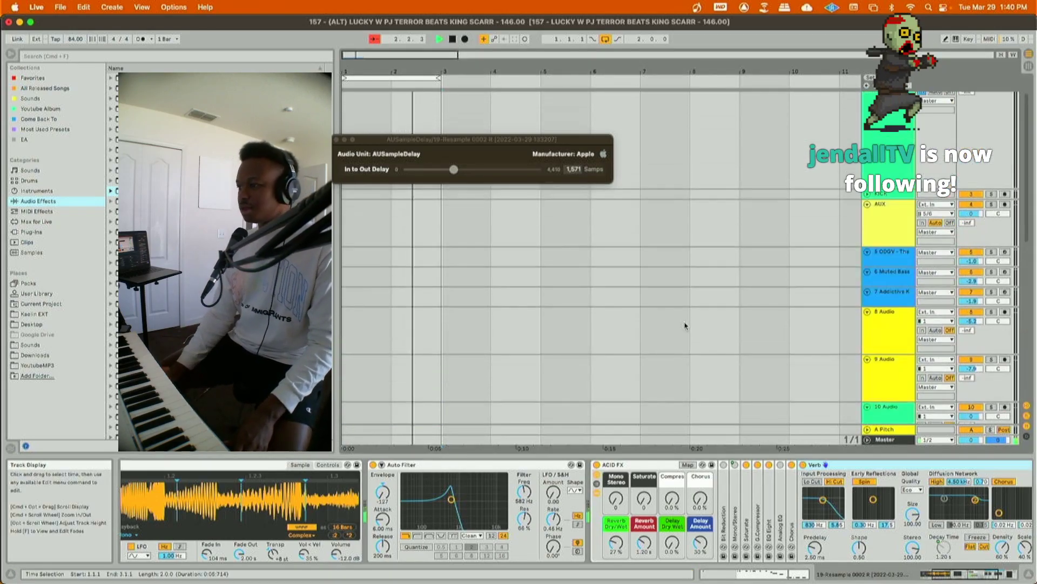
scroll(685, 324, down, 5)
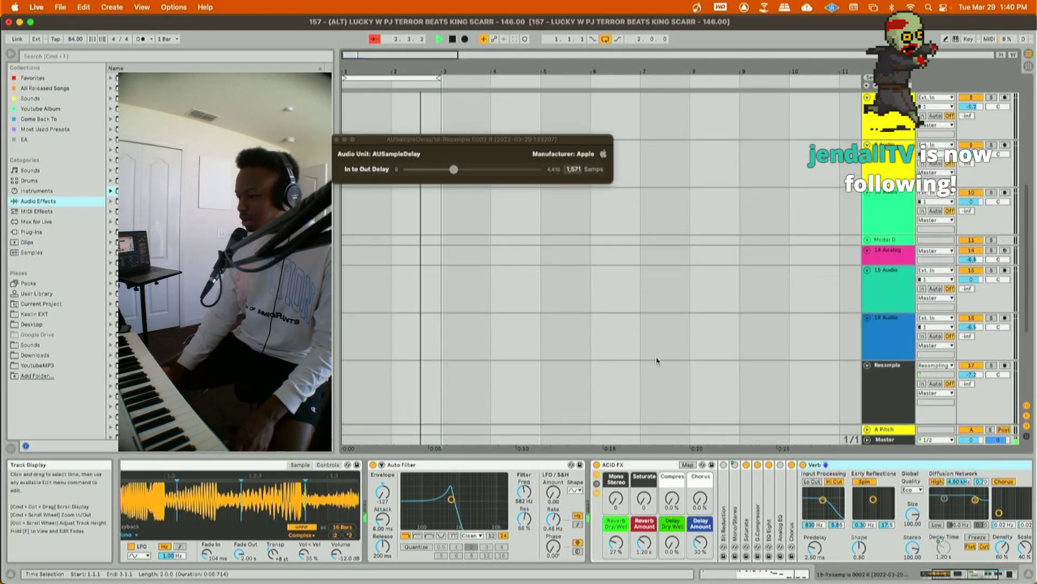
- Sync the Auto Filter LFO rate to 1/4 with an Amount of 30.0, and reduce the ACID FX Reverb Dry/Wet to 16%
click(578, 524)
drag(553, 522, 553, 513)
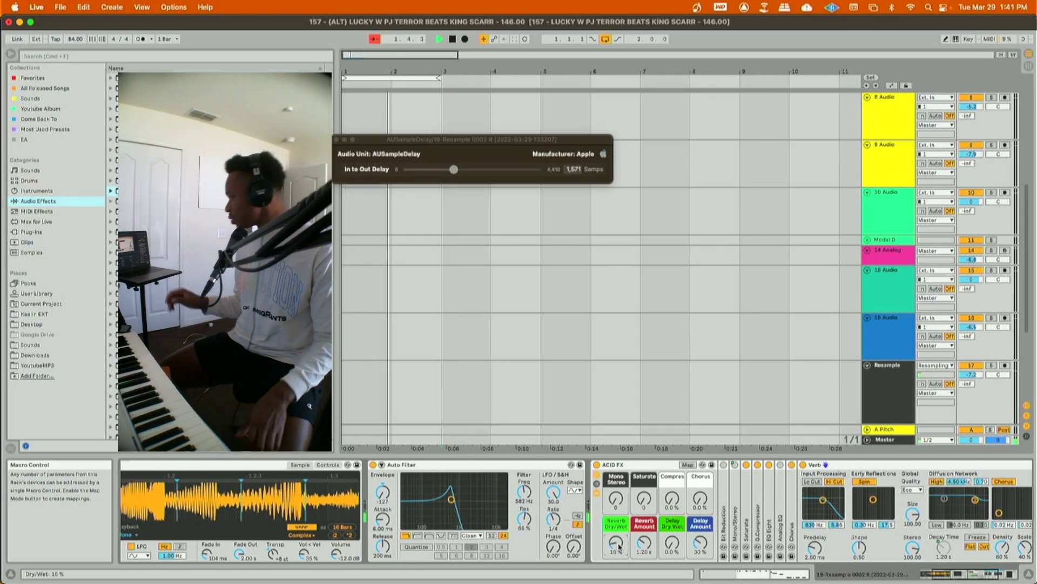
- Raise the AUSampleDelay In to Out Delay on the 19 Resample track to about 2,296 samples
scroll(925, 508, right, 5)
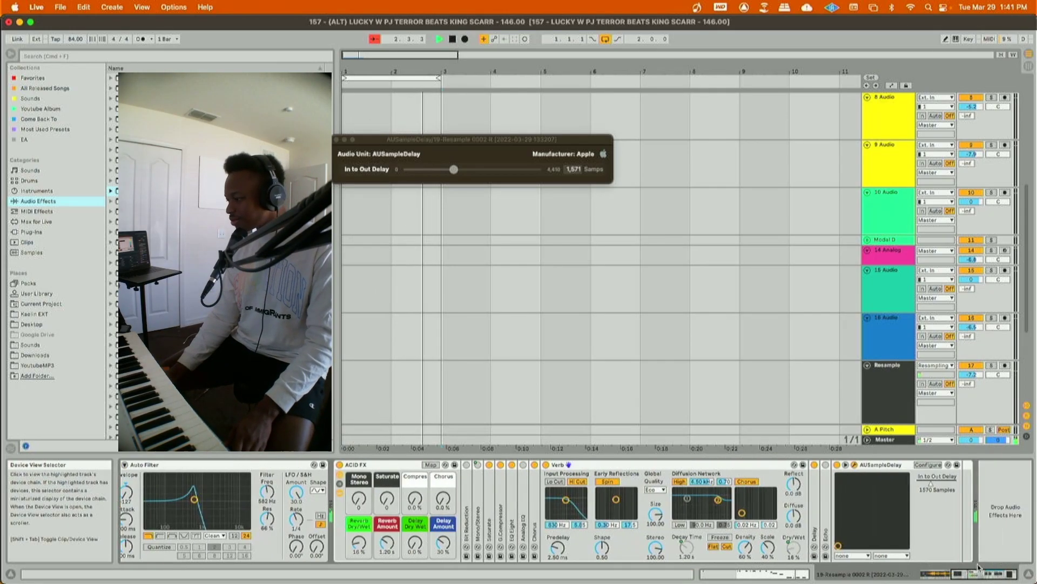
drag(915, 488, 935, 484)
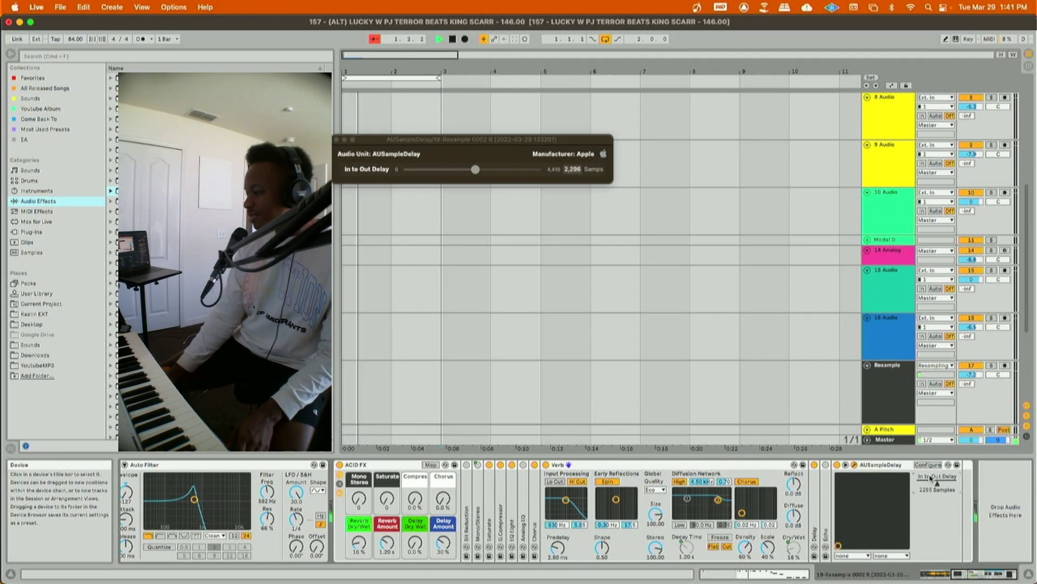
- Arm the 14 Analog track to play it over the loop, and lower its ACID FX Delay Amount to about 25%
click(880, 375)
click(891, 226)
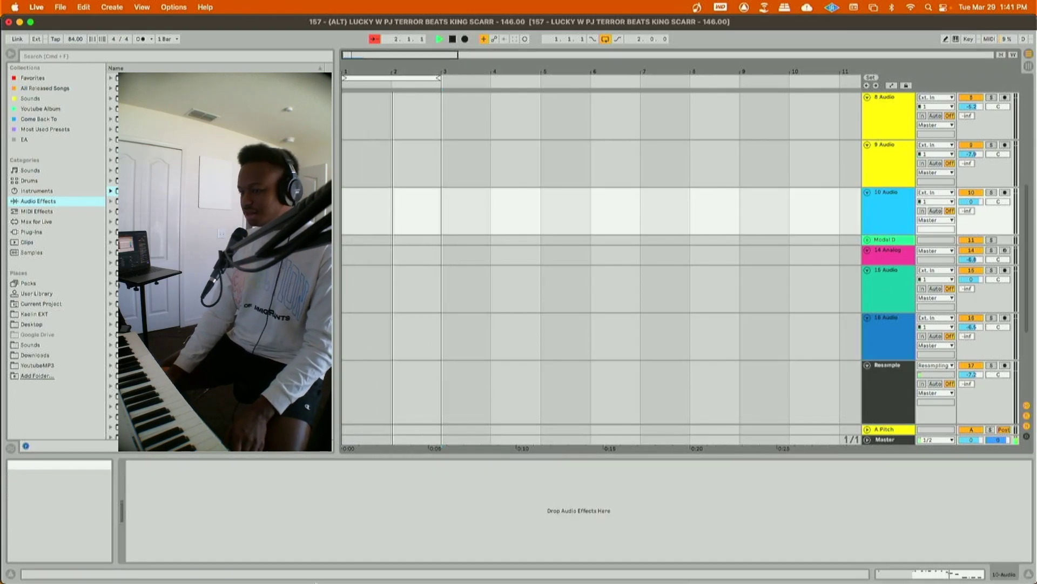
scroll(400, 366, down, 3)
click(400, 366)
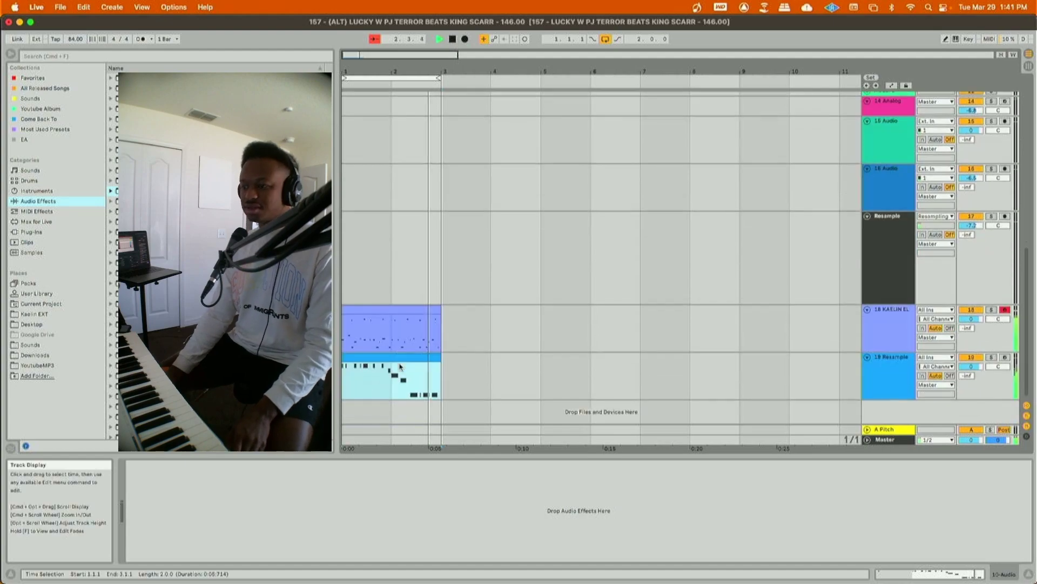
scroll(447, 364, up, 4)
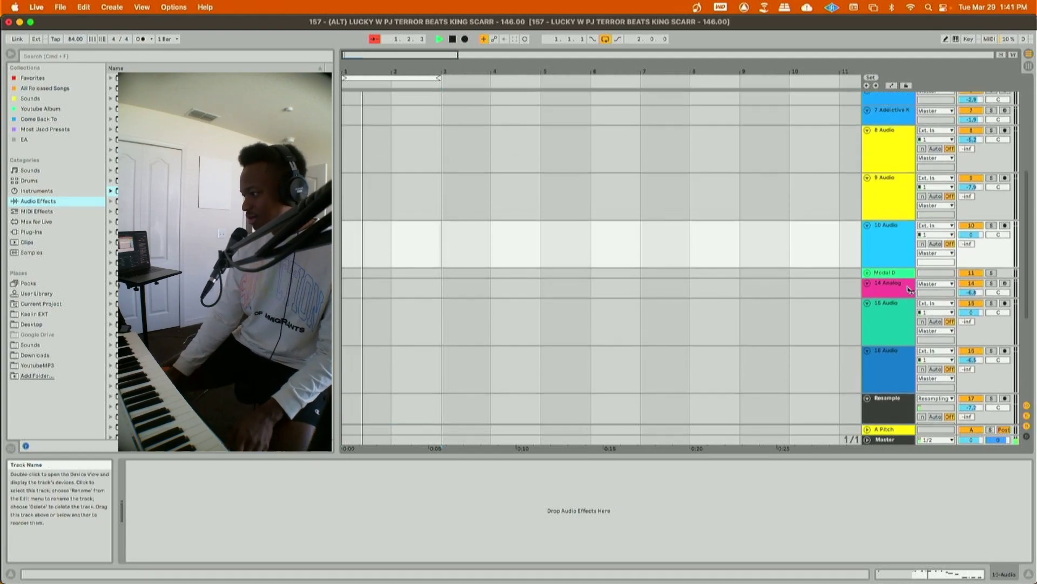
scroll(908, 290, up, 1)
click(892, 308)
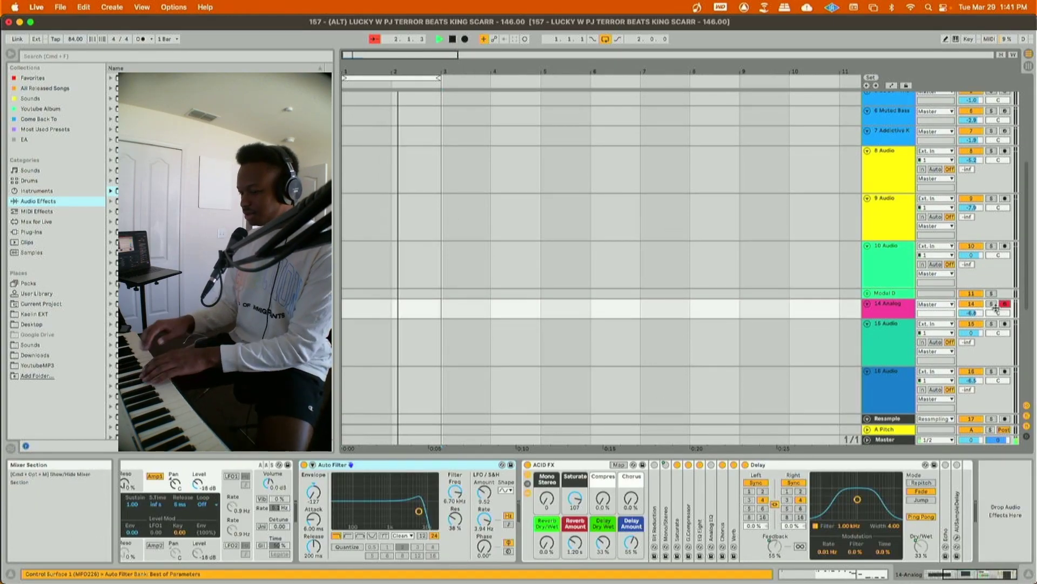
key(space)
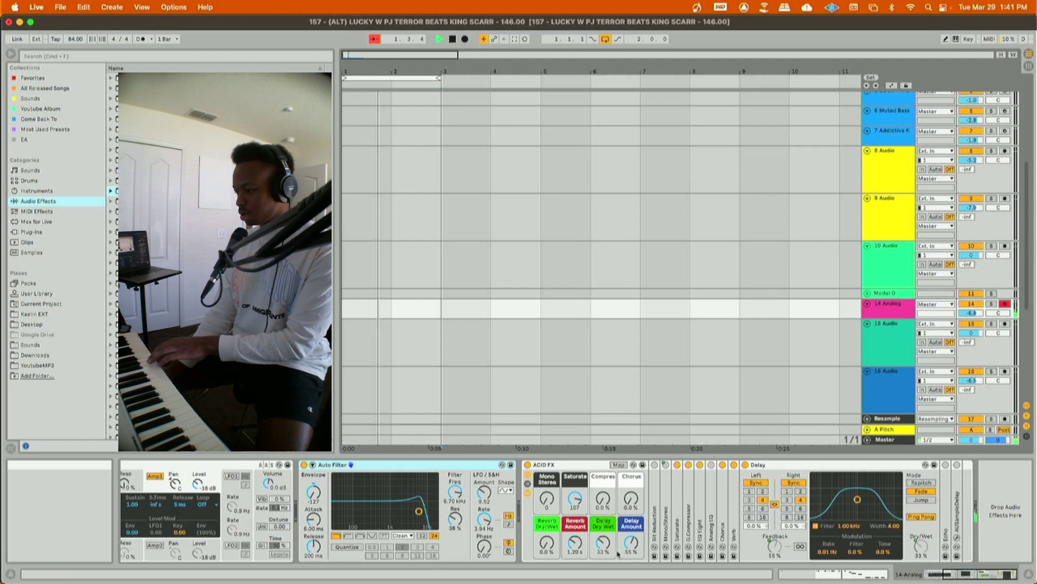
drag(631, 543, 631, 562)
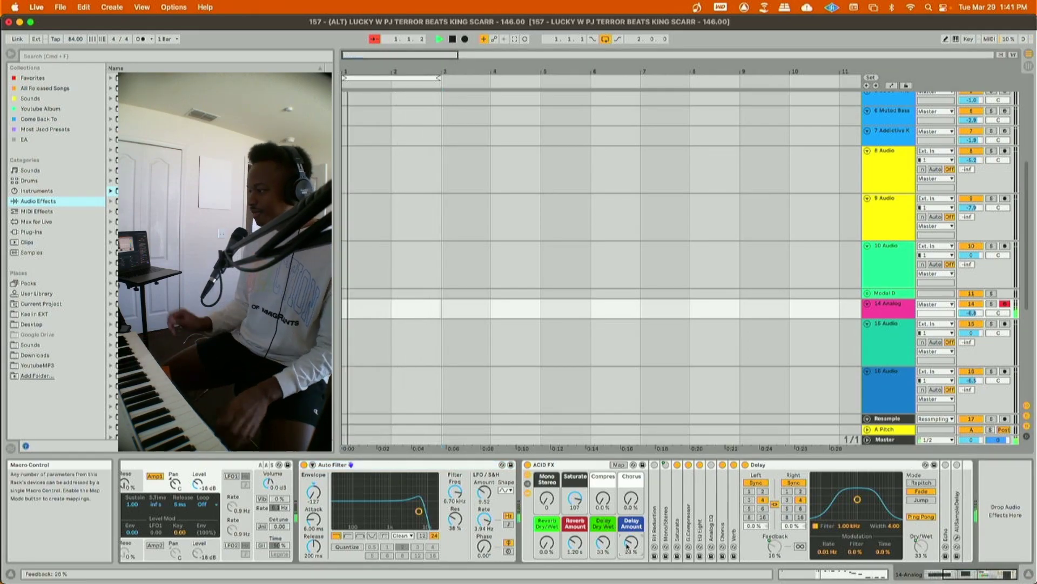
- Arm the 6 Muted Bass track in place of 14 Analog and record a two-bar bassline from bar 1
scroll(1003, 311, down, 5)
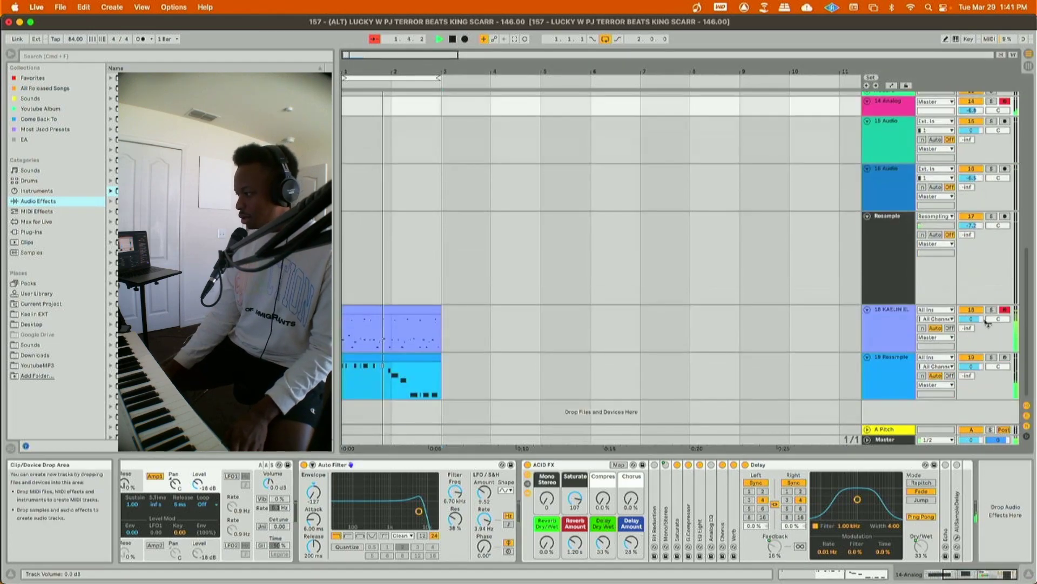
scroll(556, 185, up, 4)
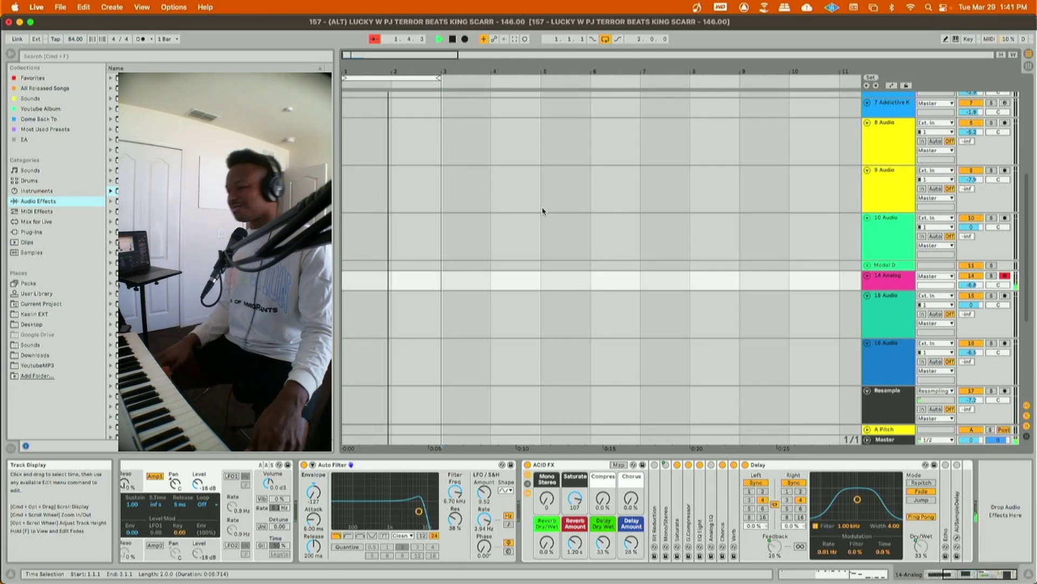
scroll(945, 162, up, 3)
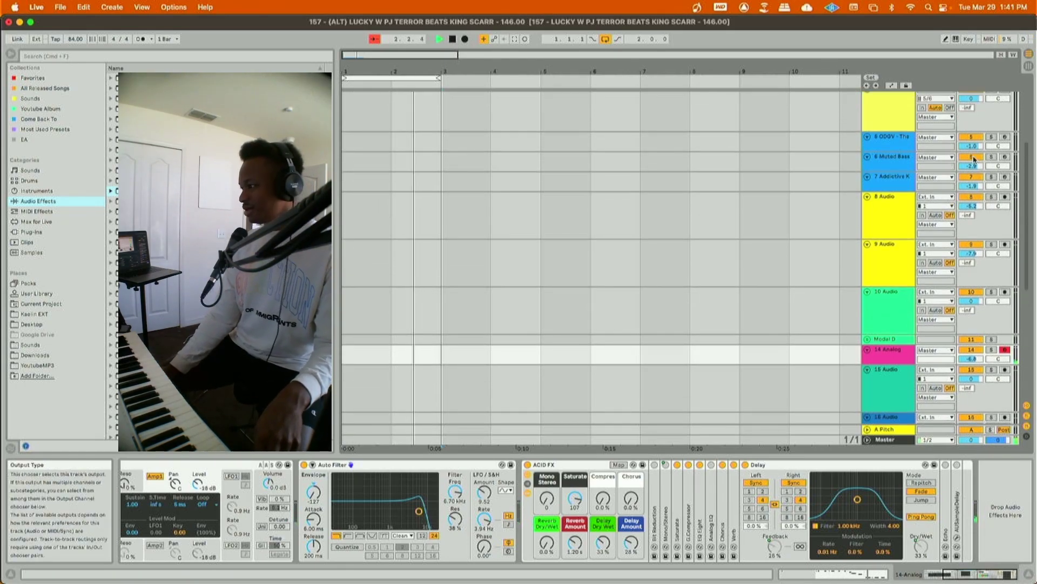
click(1004, 157)
click(1006, 350)
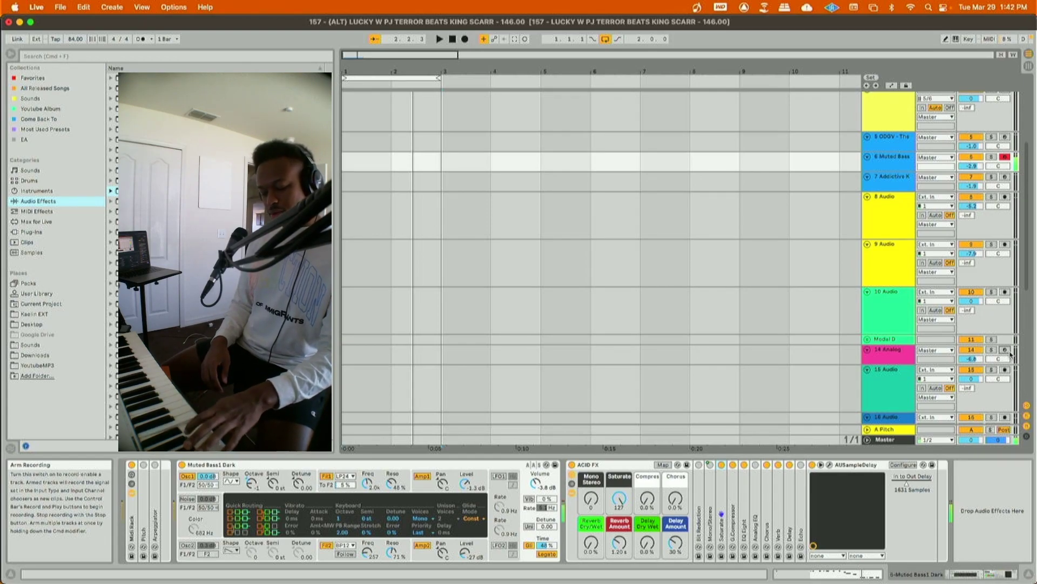
key(space)
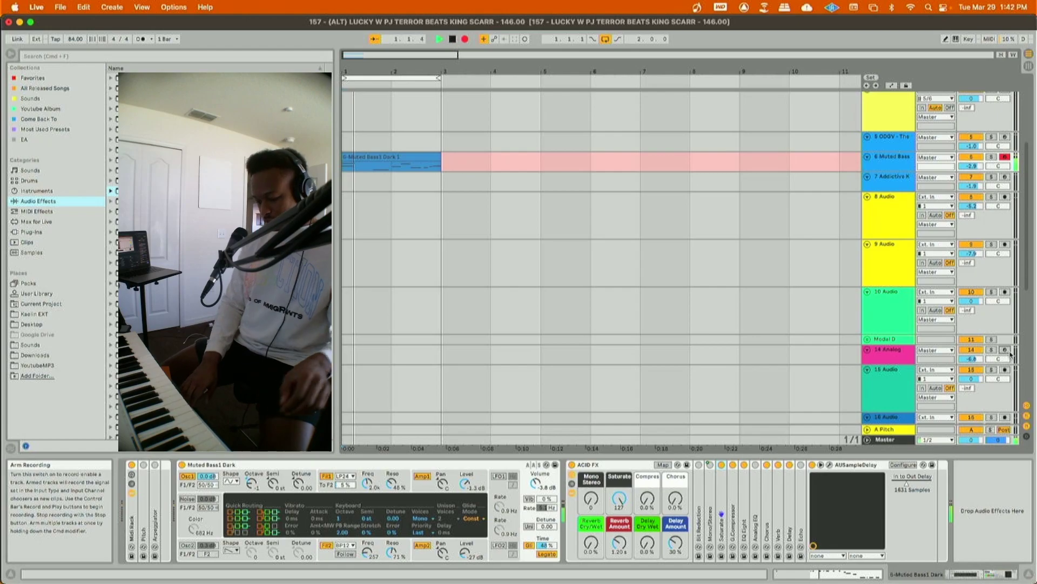
- Arm the 14 Analog track again and lower the volume of the 6 Muted Bass track
click(1006, 350)
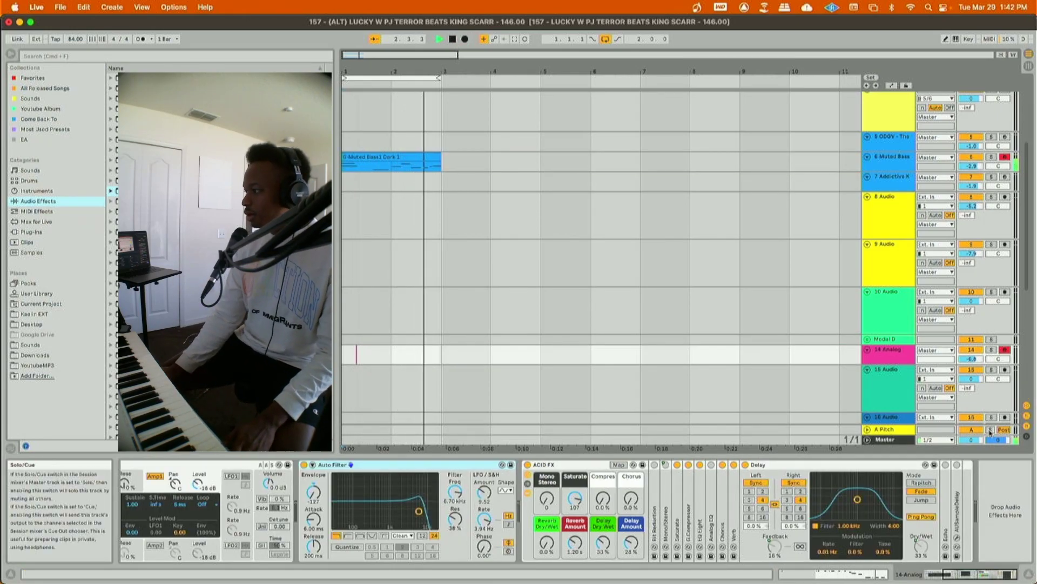
right_click(961, 163)
key(Escape)
- Duplicate the two-bar Muted Bass clip and consolidate both copies into a single four-bar clip
click(405, 165)
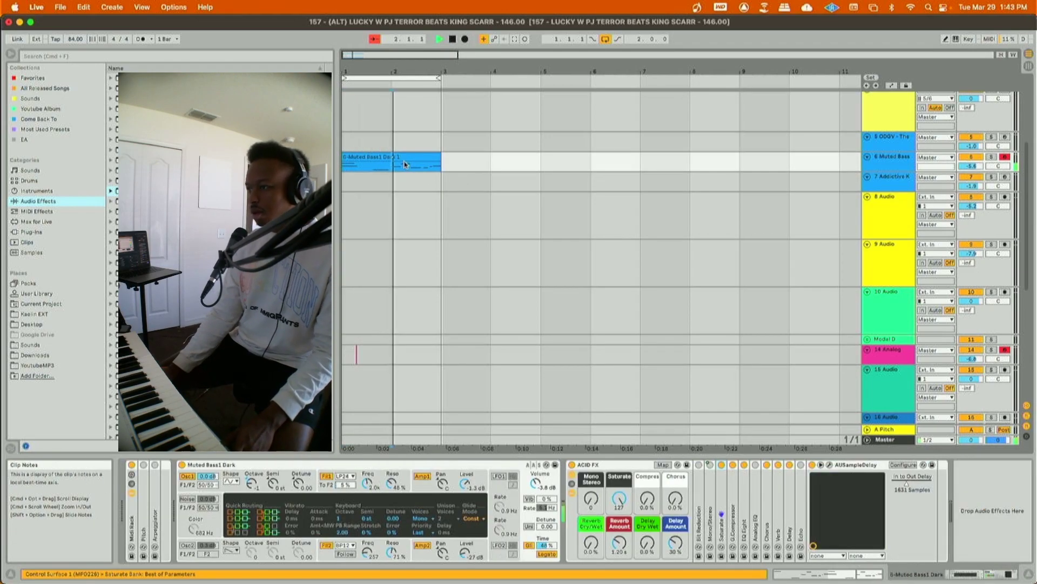
key(super+d)
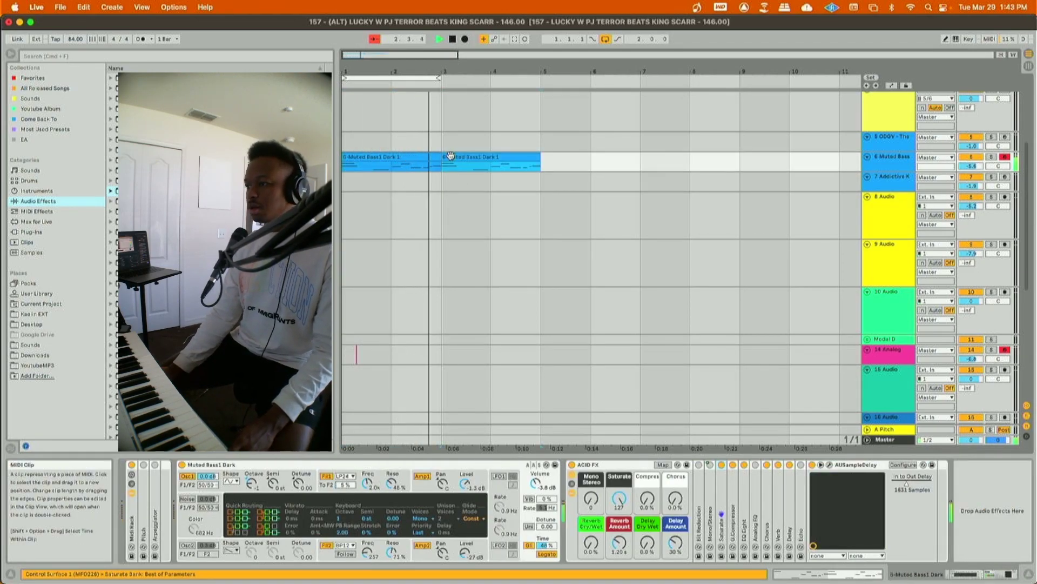
drag(446, 157, 344, 163)
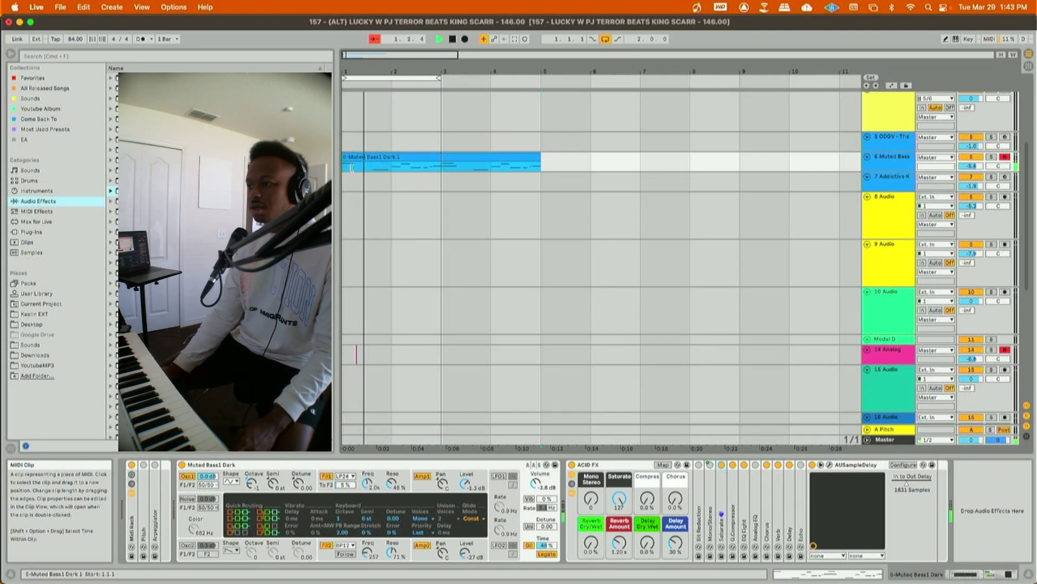
- Extend the arrangement loop to four bars and duplicate the 18 KAELIN and 19 Resample clips to fill it
drag(439, 78, 539, 79)
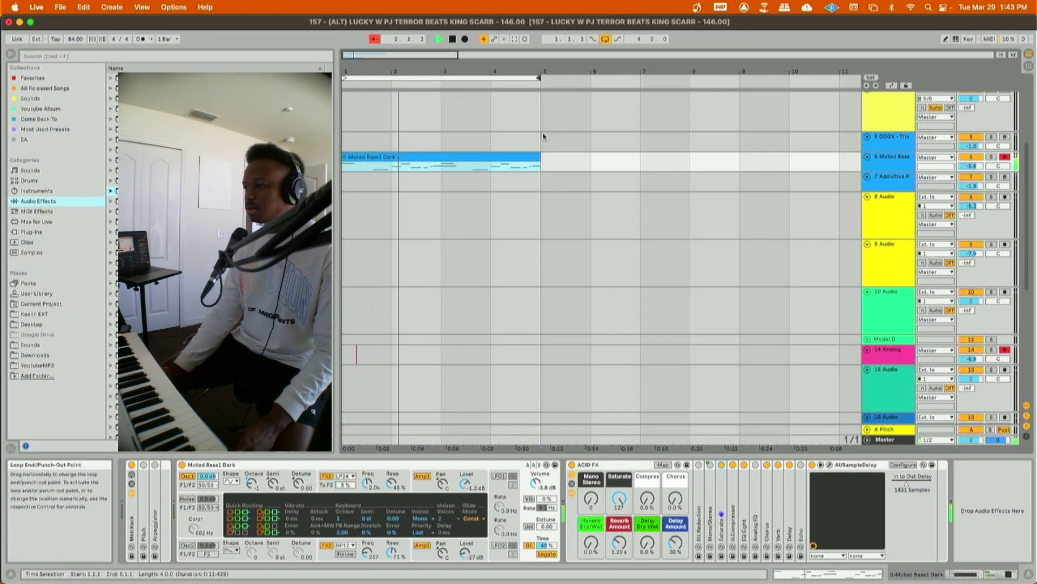
scroll(527, 178, down, 10)
drag(445, 381, 348, 327)
key(super+d)
- Select the 14 Analog track and audition synth ideas over the four-bar loop
scroll(788, 204, up, 10)
scroll(787, 222, down, 3)
click(879, 203)
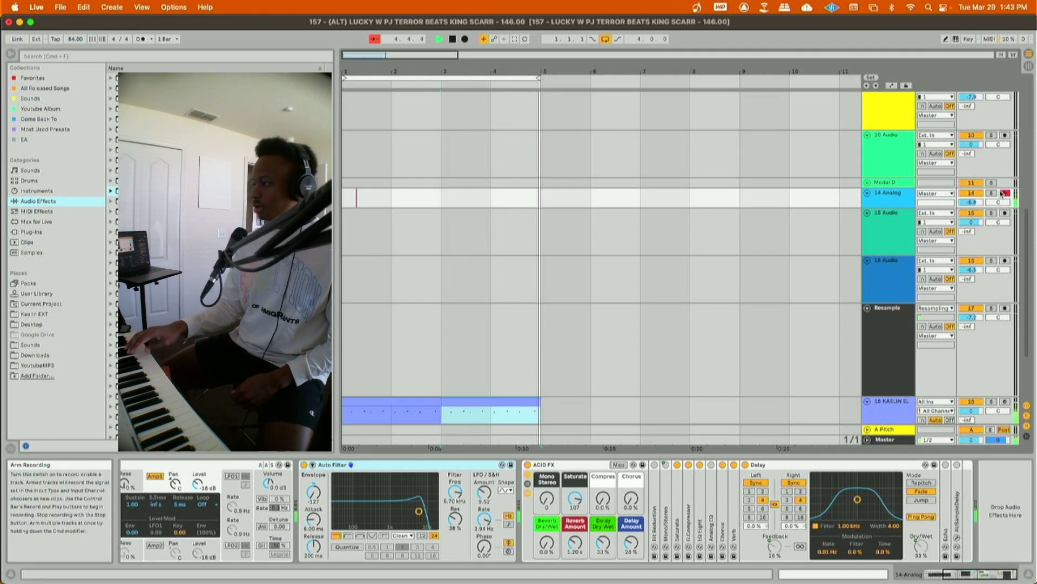
scroll(956, 236, up, 8)
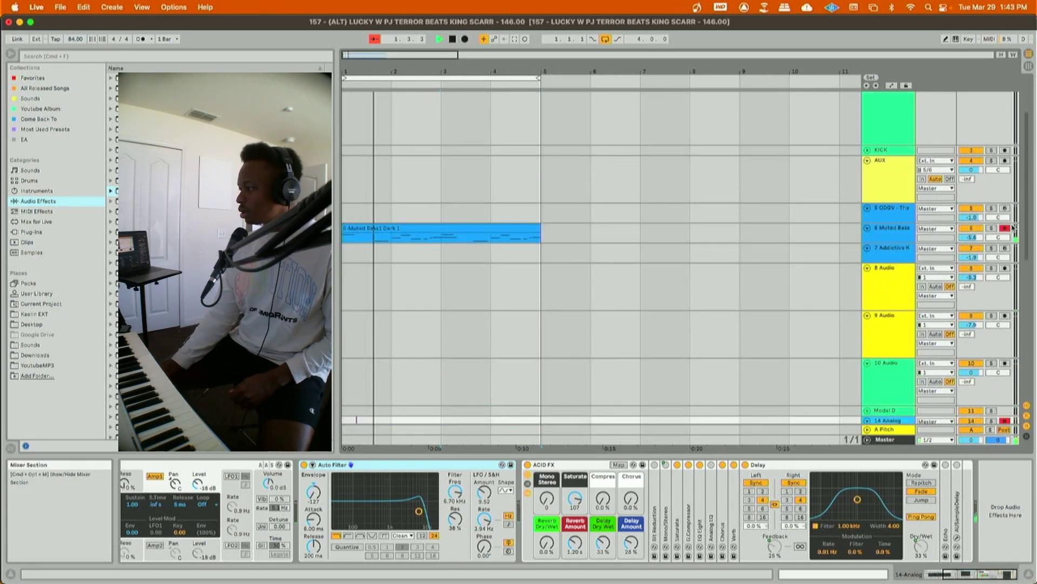
scroll(957, 236, down, 8)
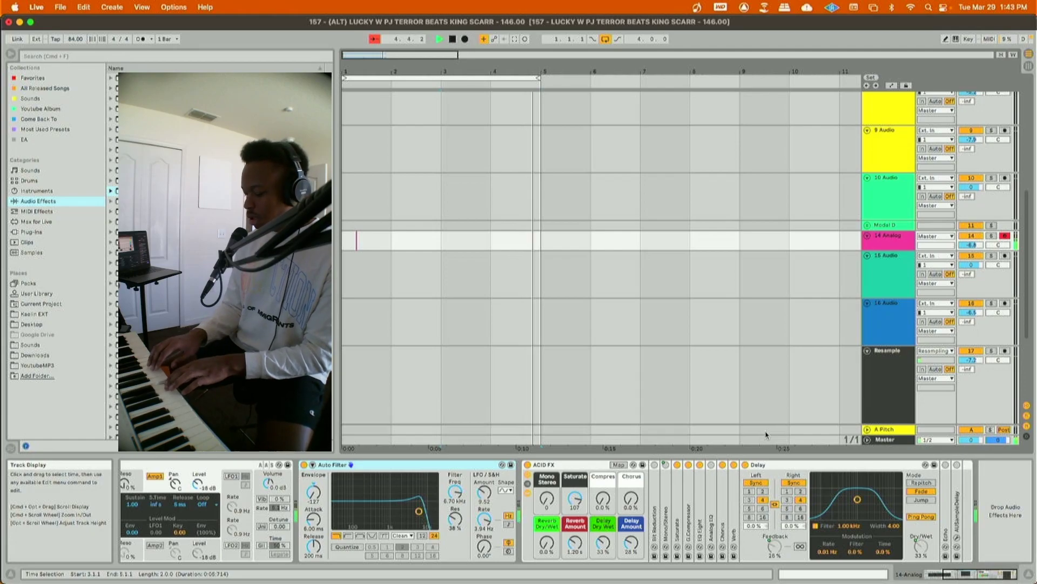
- Duplicate the 19 Resample track and clear the clips from one of the two copies, keeping the part on 20 Resample
scroll(772, 420, down, 3)
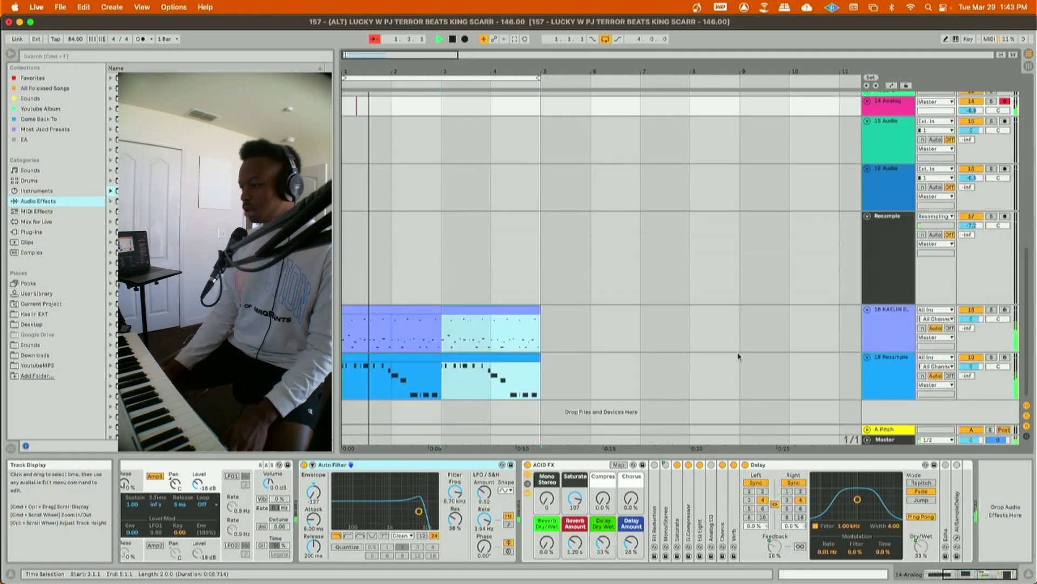
scroll(555, 324, up, 3)
scroll(799, 315, down, 3)
scroll(655, 342, down, 1)
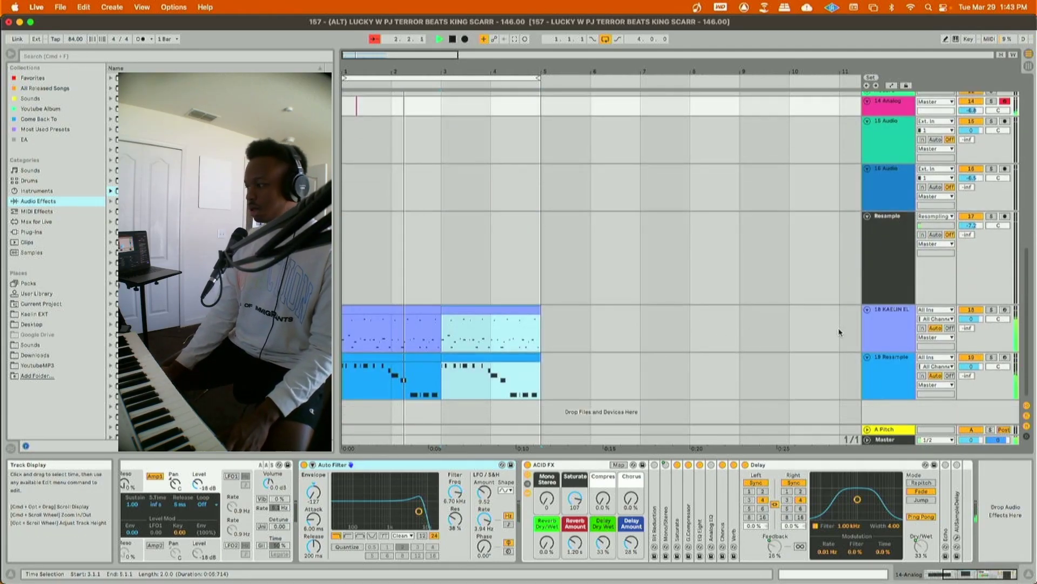
click(637, 378)
key(space)
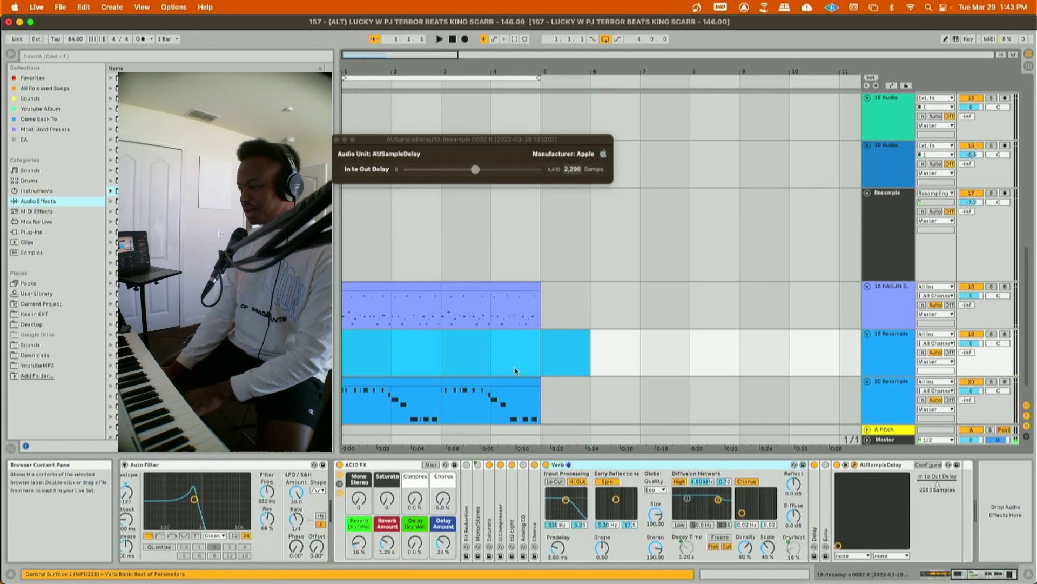
- Arm the emptied 19 Resample track and raise its Auto Filter frequency to 19.9 kHz
click(1005, 334)
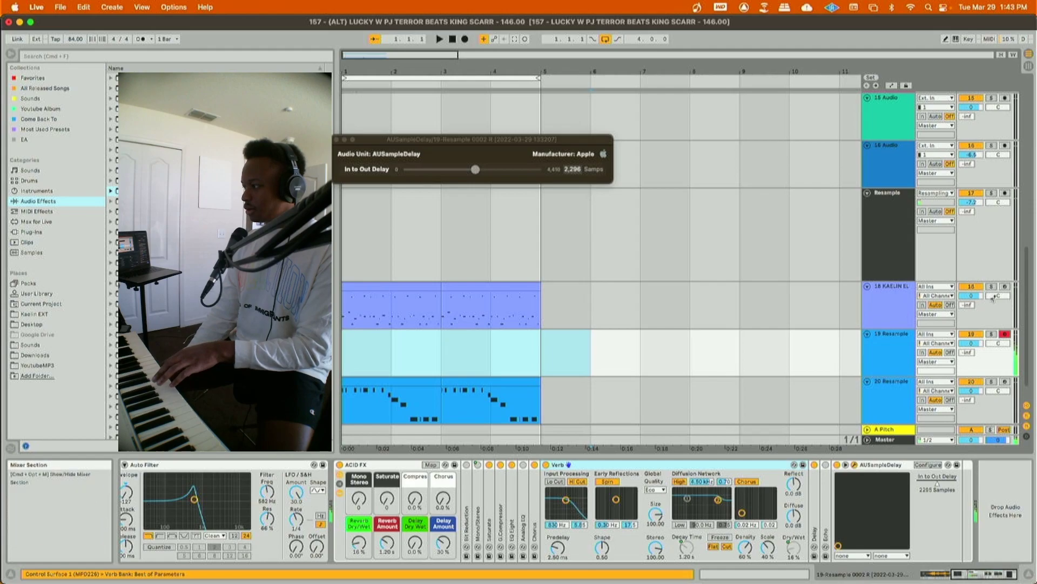
scroll(994, 303, up, 8)
scroll(1002, 355, down, 5)
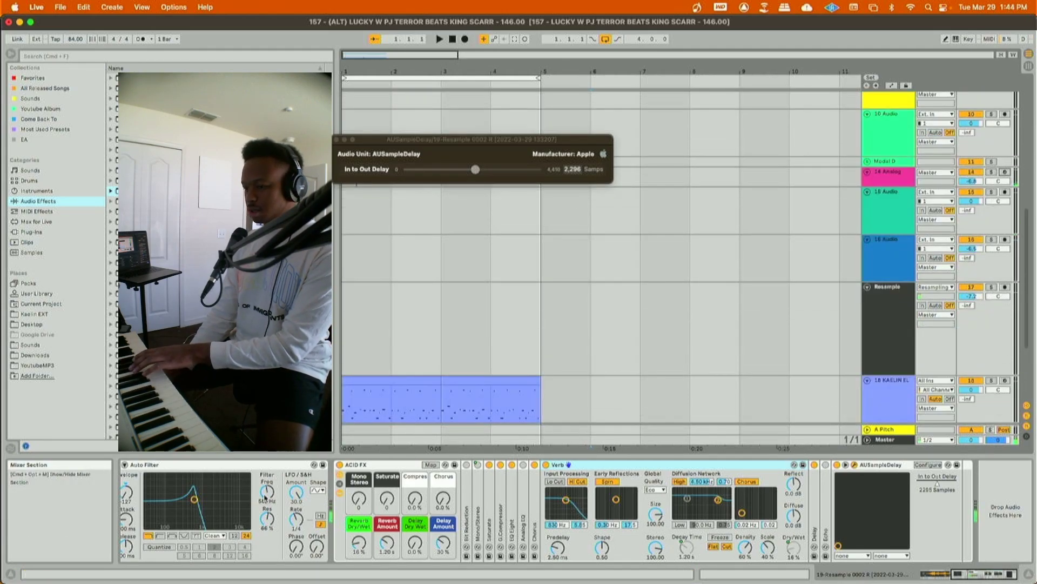
drag(266, 500, 266, 453)
- Turn off Warp in the 19 Resample sampler and set its Fade In and Fade Out to 0.00 ms
scroll(1023, 560, left, 10)
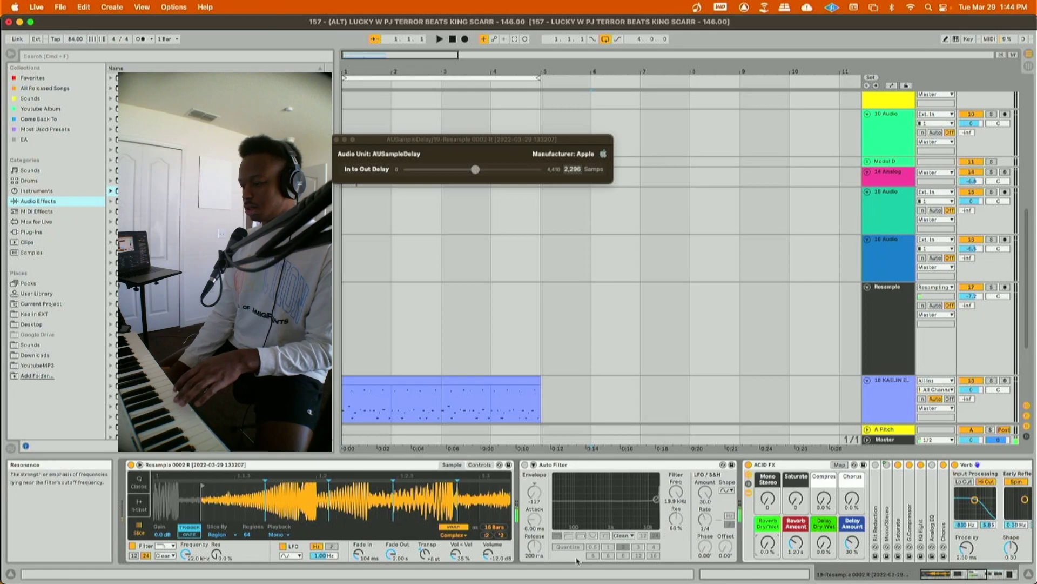
click(453, 527)
drag(358, 555, 390, 578)
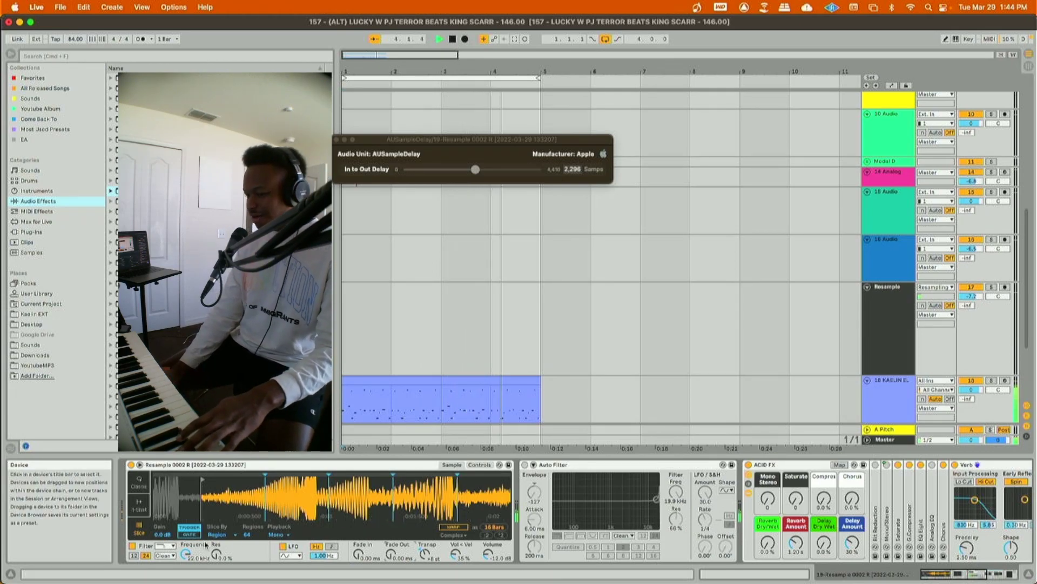
- Change the sampler's filter type with frequency 356 Hz, and set the ACID FX Delay Dry/Wet to 33 % and Delay Amount to 49 %
click(166, 546)
click(164, 513)
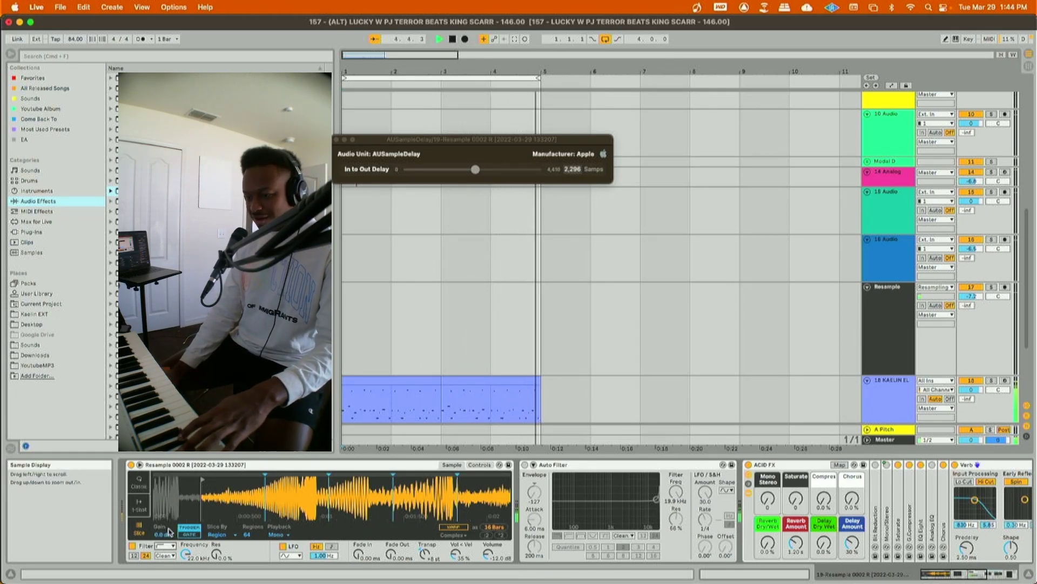
drag(186, 554, 186, 557)
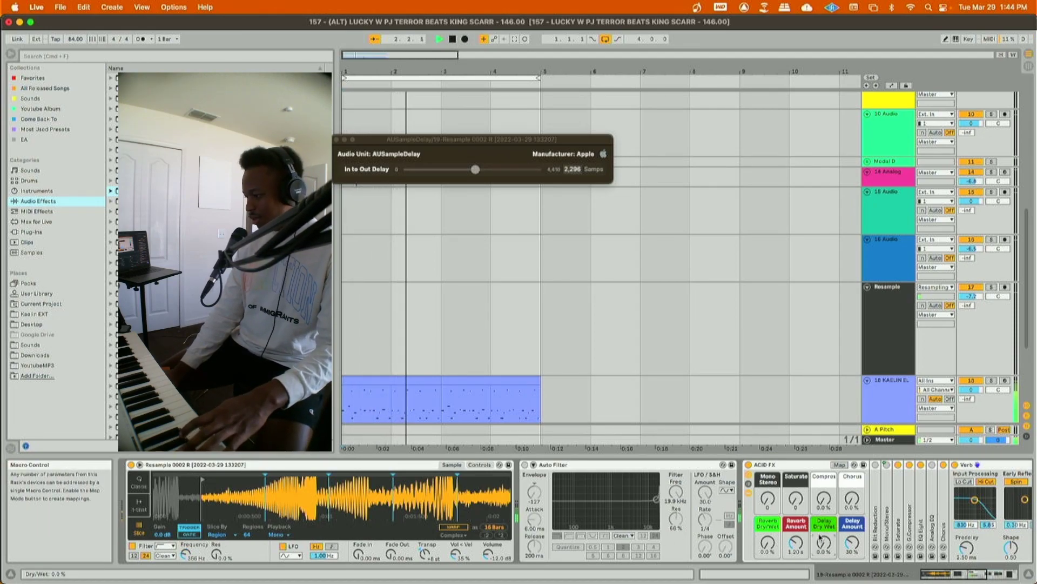
drag(824, 549, 826, 546)
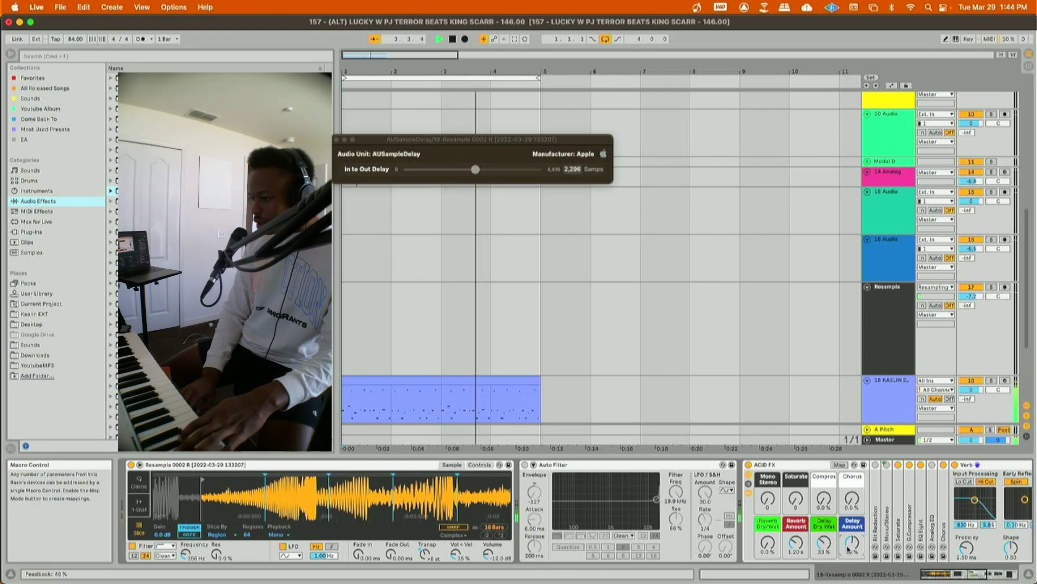
- Record a four-bar sliced sample part on the 19 Resample track from bar 1
scroll(643, 371, down, 4)
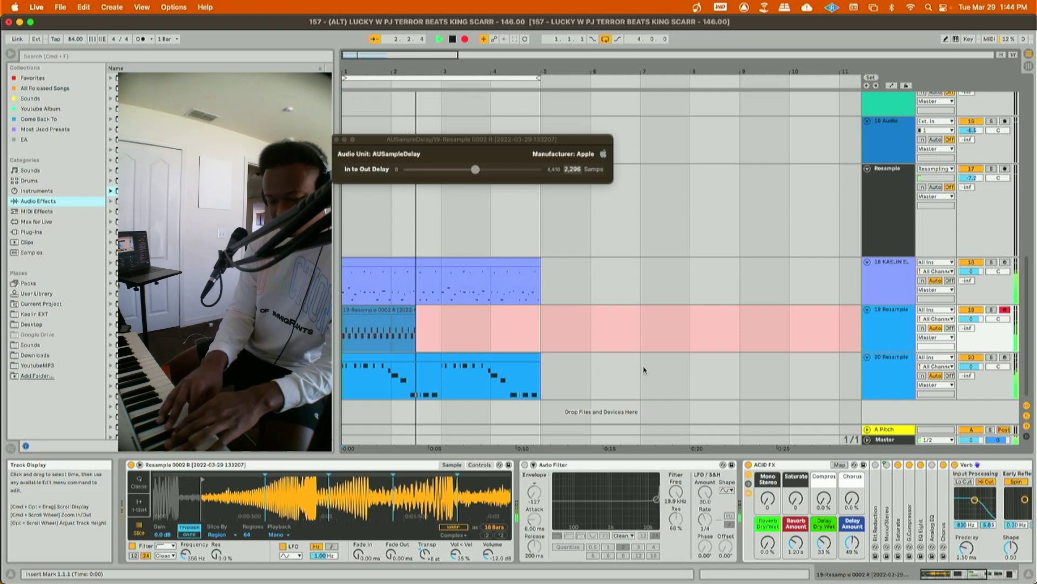
key(F9)
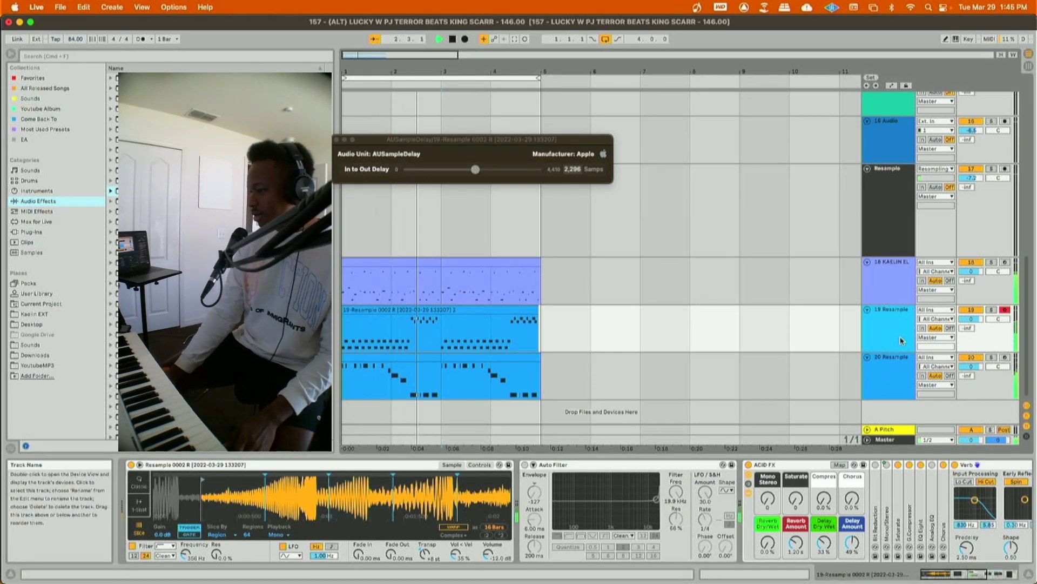
- Arm the 7 Addictive Keys track in place of 19 Resample and audition keys over the loop
scroll(891, 372, up, 15)
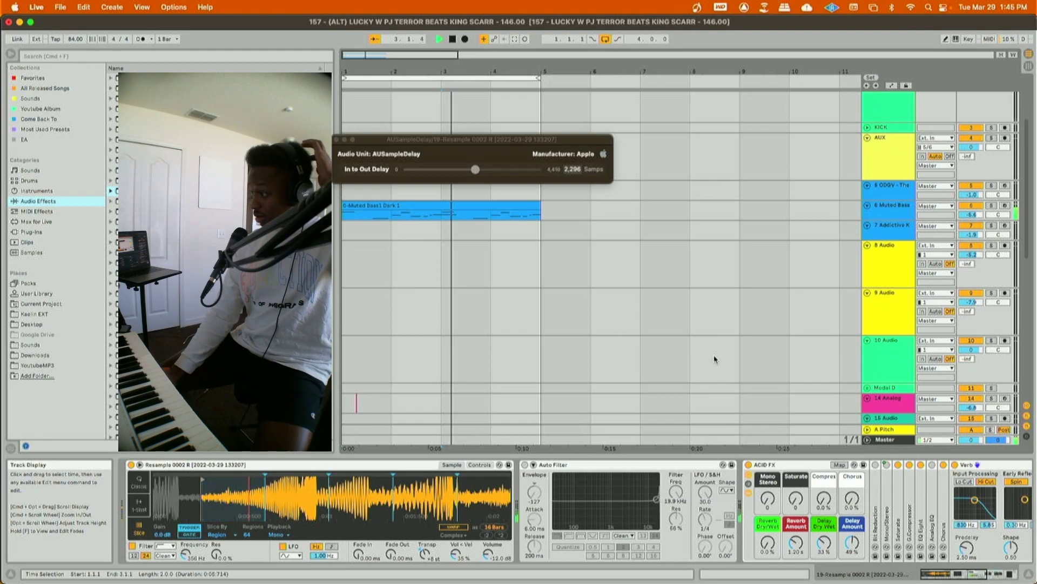
scroll(719, 361, down, 5)
scroll(817, 330, up, 5)
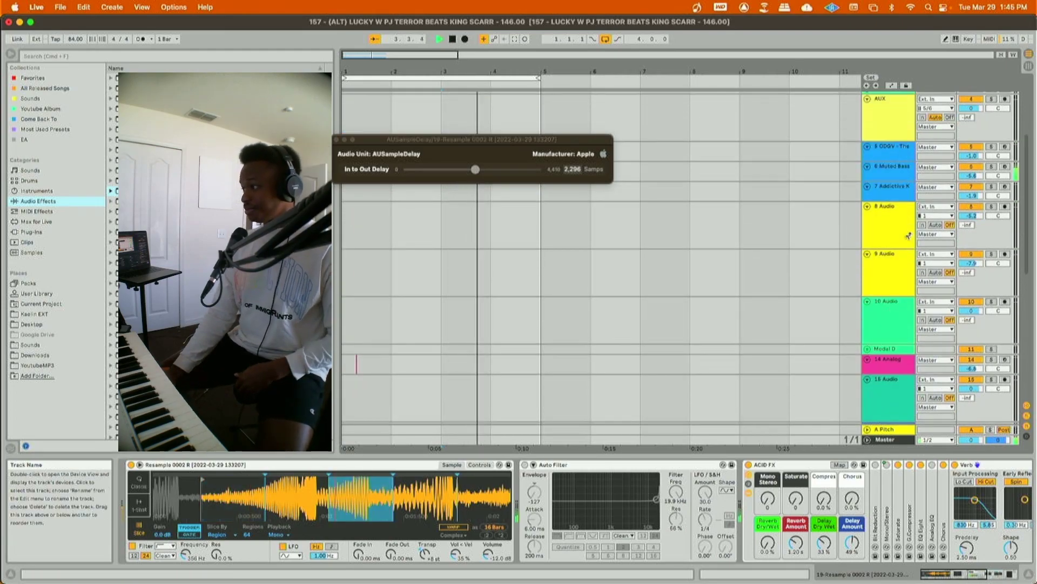
click(1004, 187)
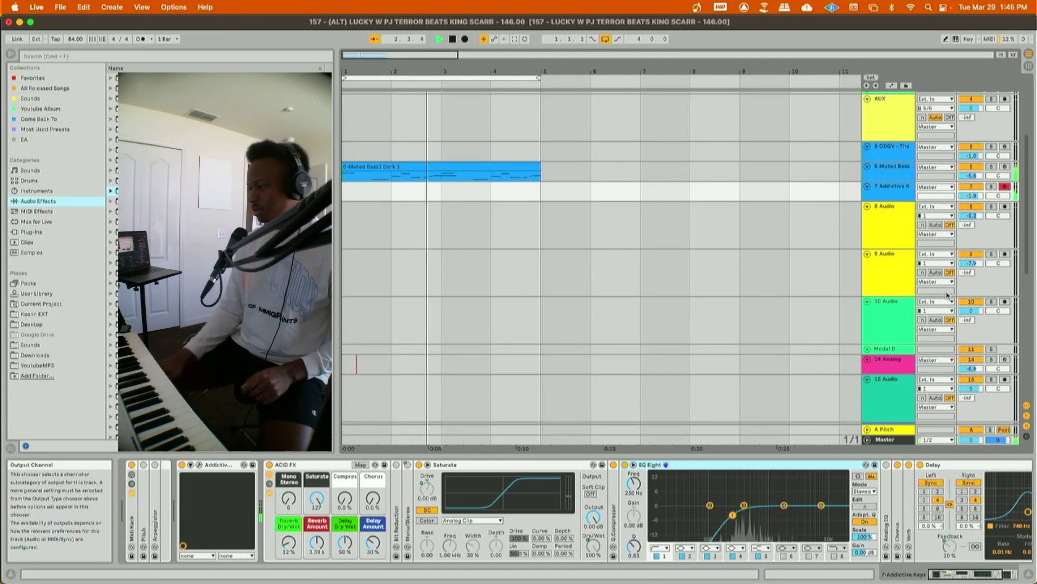
scroll(945, 297, down, 10)
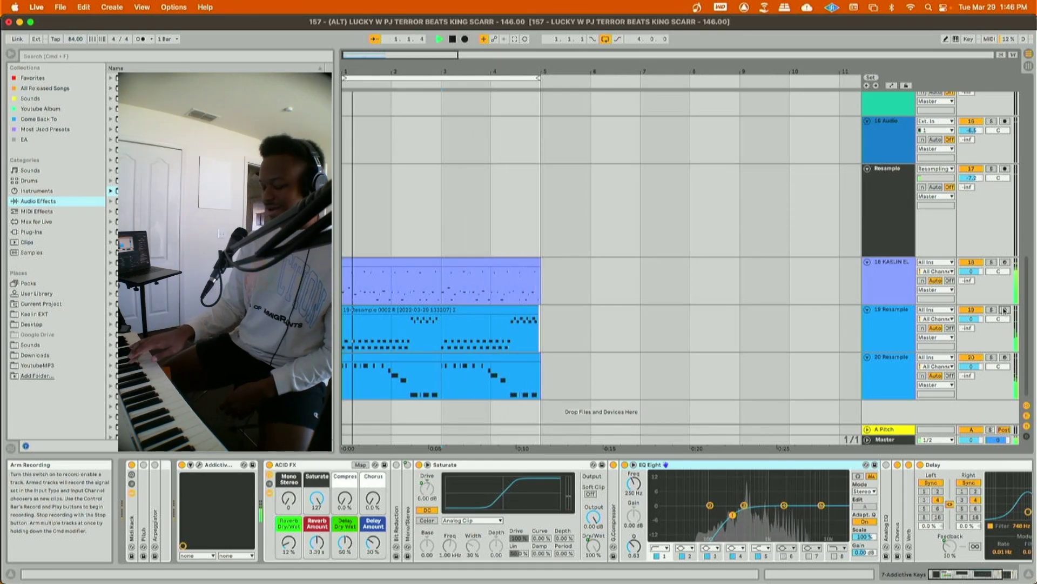
key(space)
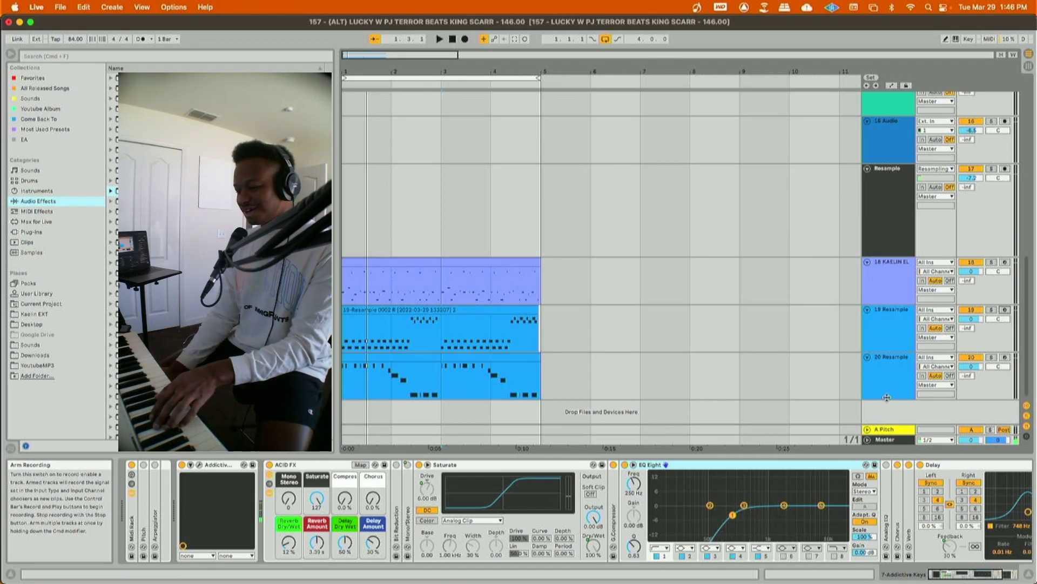
- Turn off EQ Eight on the 7 Addictive Keys track and set the ACID FX Reverb and Delay Dry/Wet to 0 %
click(624, 464)
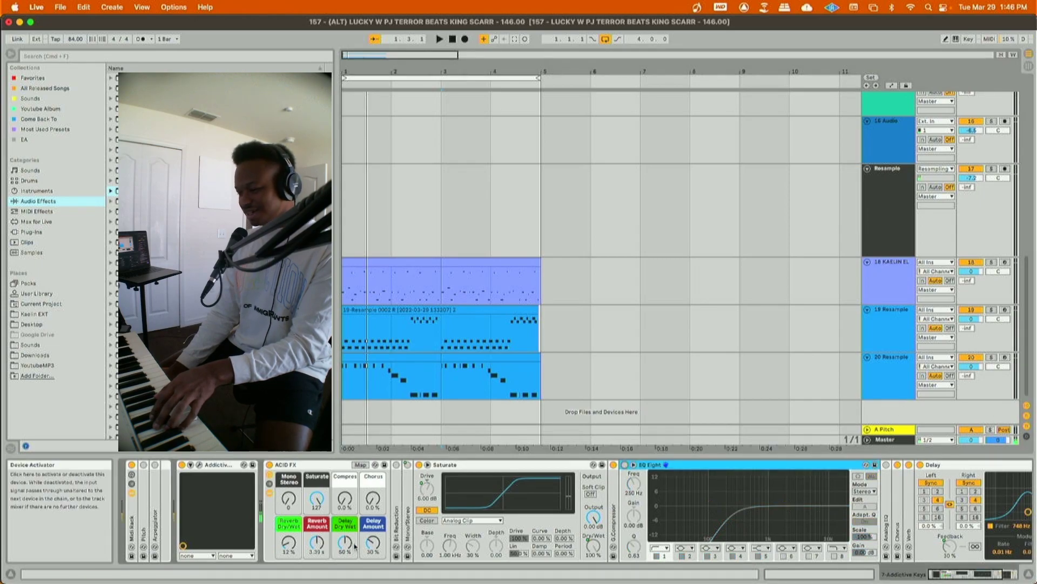
double_click(288, 544)
double_click(342, 550)
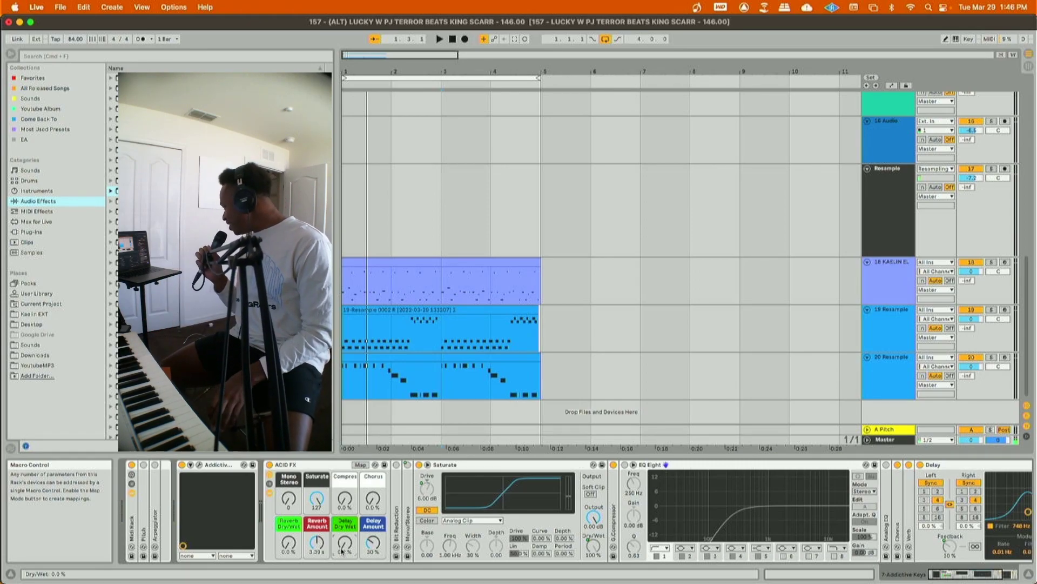
key(space)
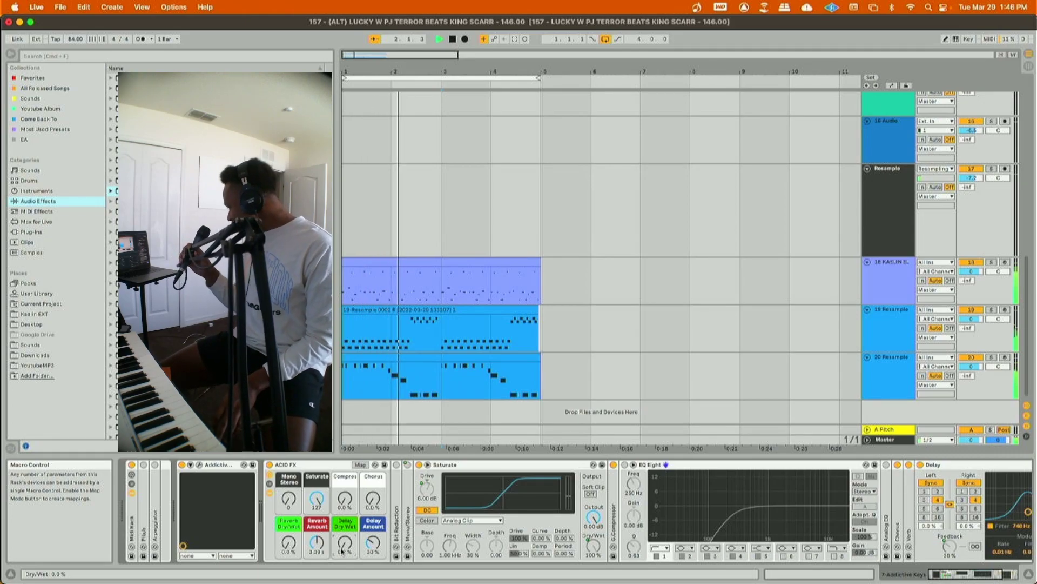
key(space)
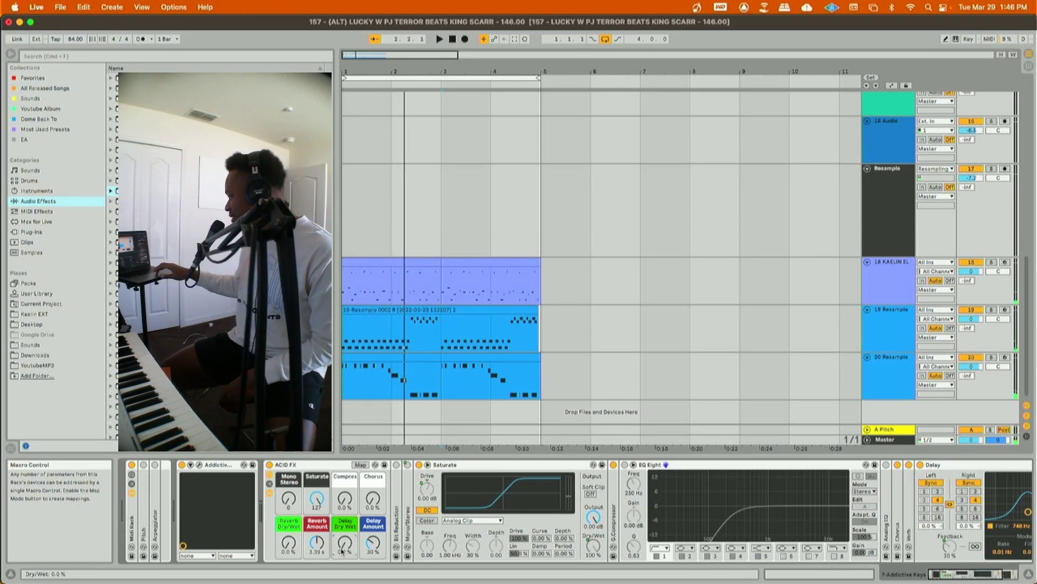